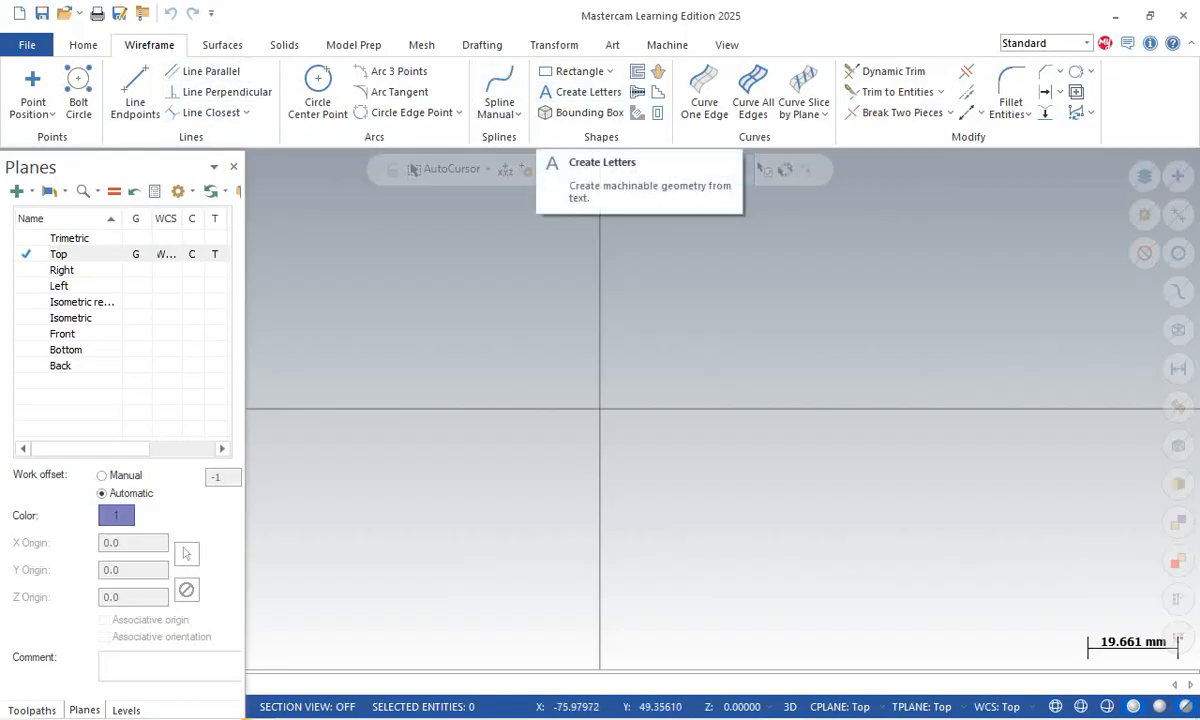
- Create a 600 mm wide and 300 mm high rectangle with its lower-left corner at the origin
left_click(580, 71)
left_click(588, 94)
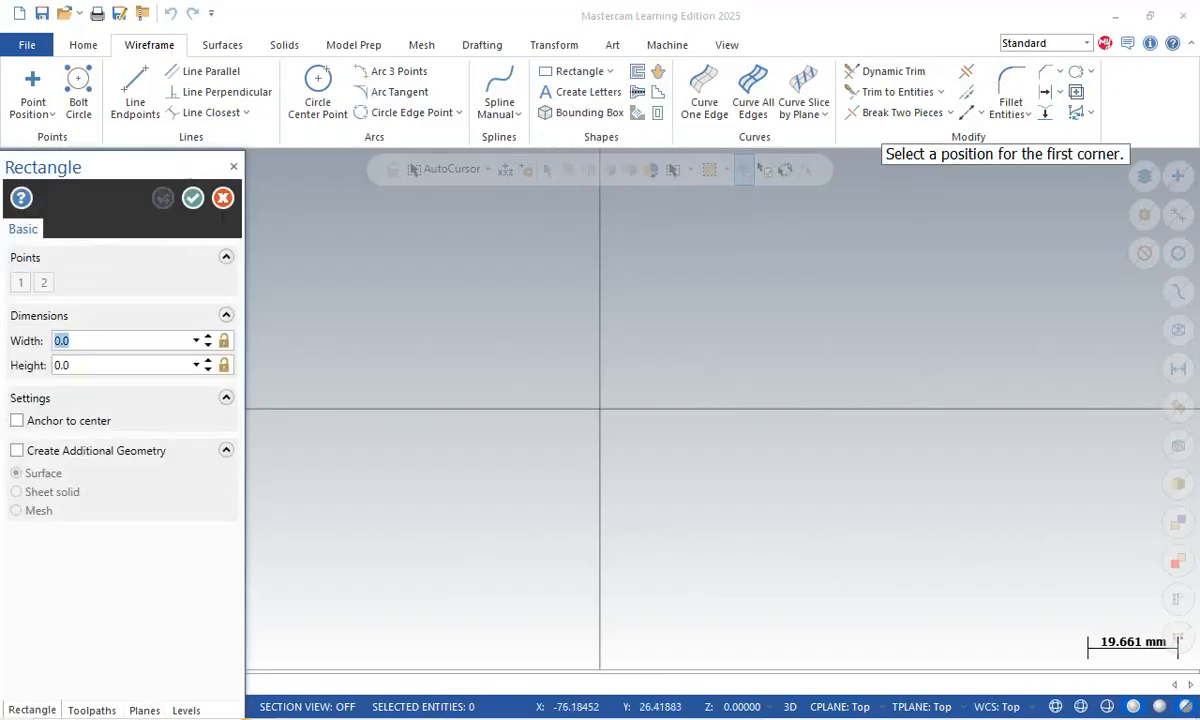
type("600")
key("Tab")
type("300")
key("Tab")
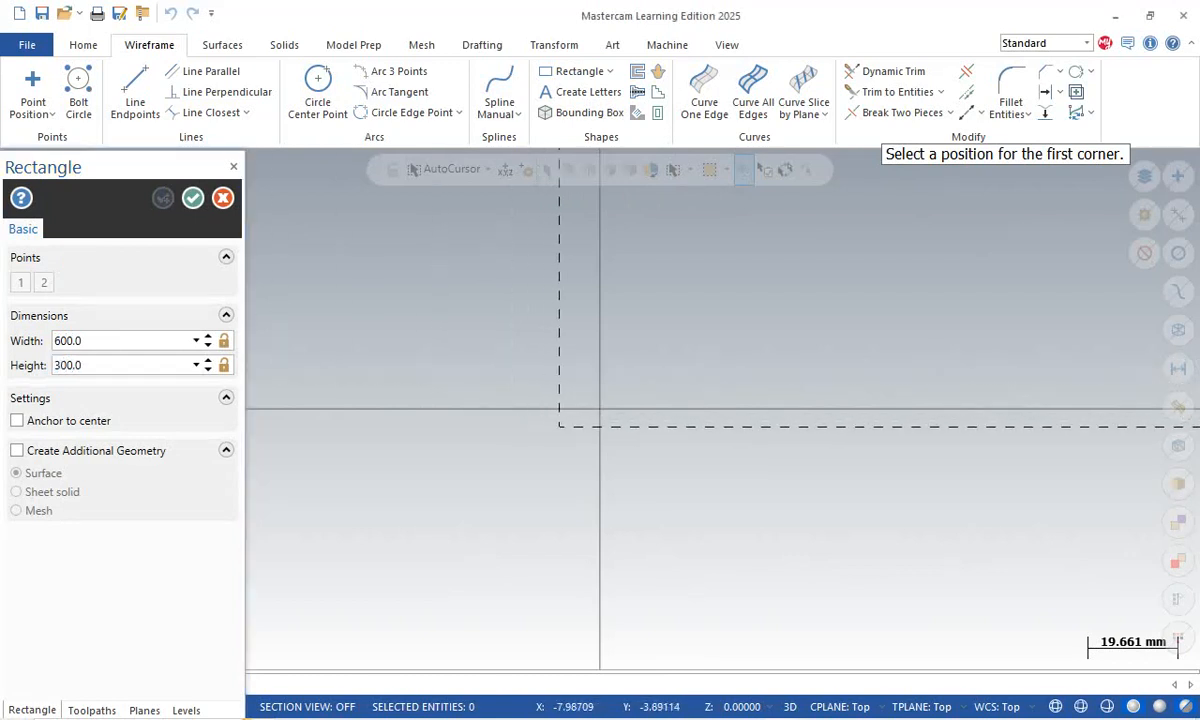
left_click(600, 408)
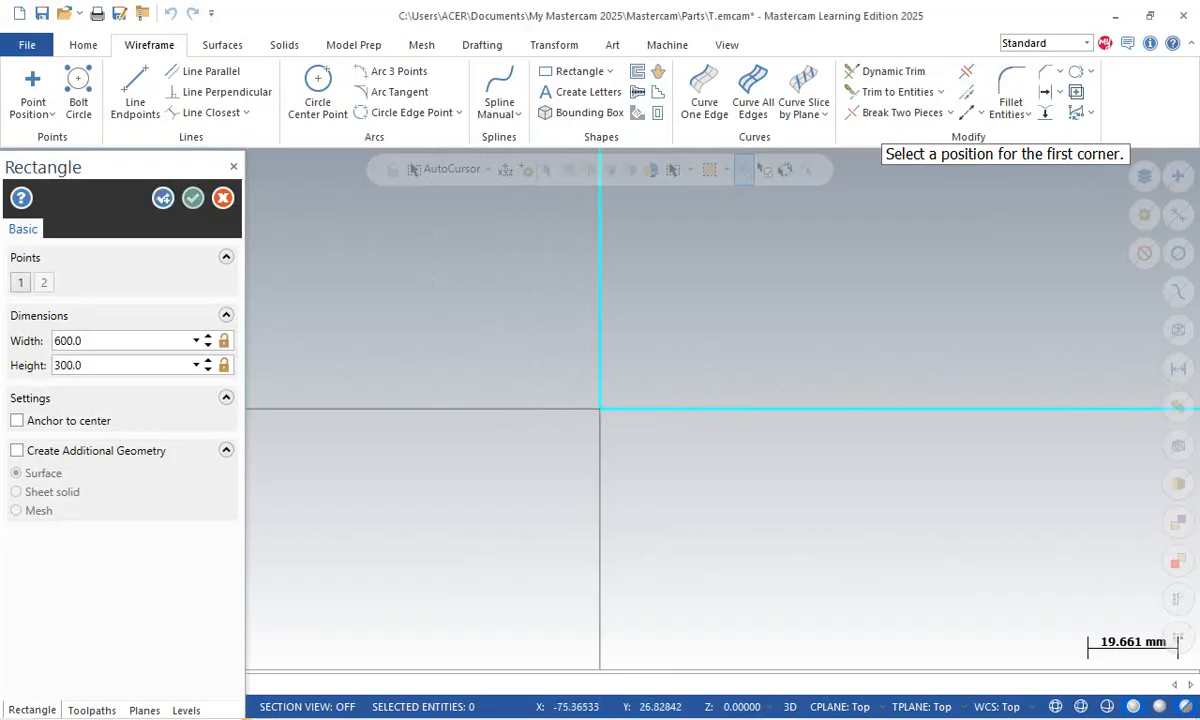
left_click(193, 198)
- Start Create Letters and enter CNC MILLING ENGRAVING, BY USING and ENGRAVING TOOL on three separate lines
scroll(393, 296, "down", 3)
scroll(392, 293, "down", 5)
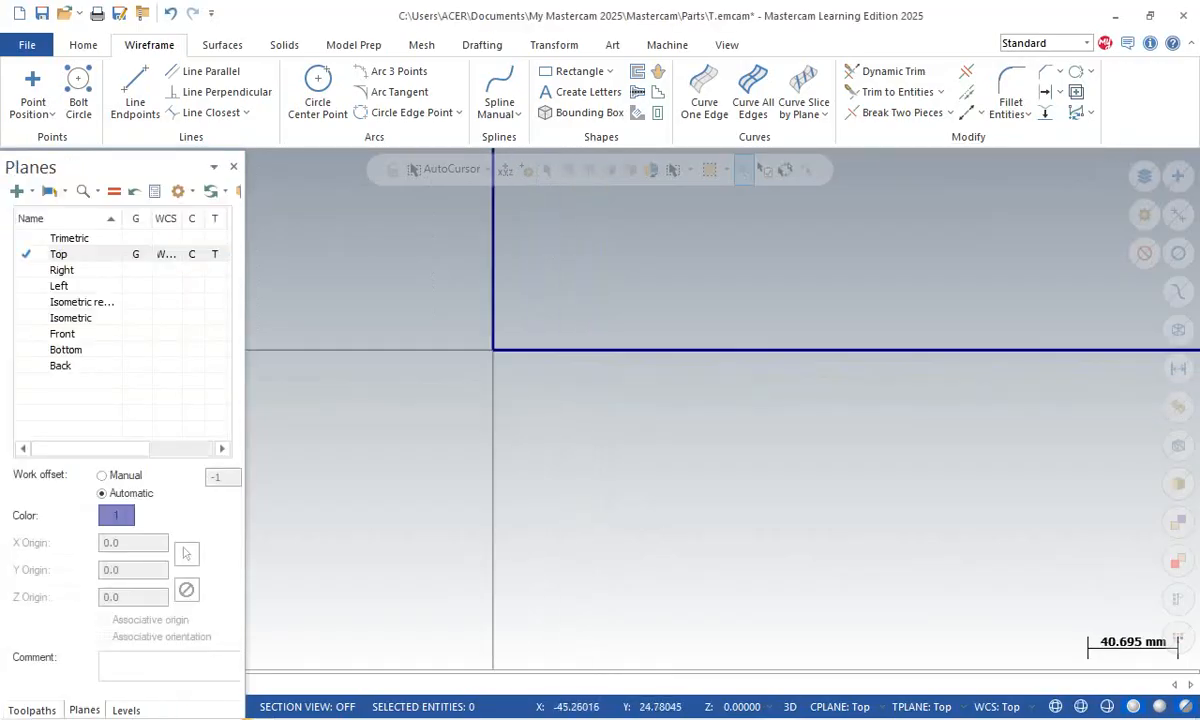
right_click(350, 260)
left_click(405, 348)
scroll(408, 346, "down", 1)
scroll(408, 346, "up", 1)
scroll(408, 346, "down", 3)
scroll(407, 346, "down", 4)
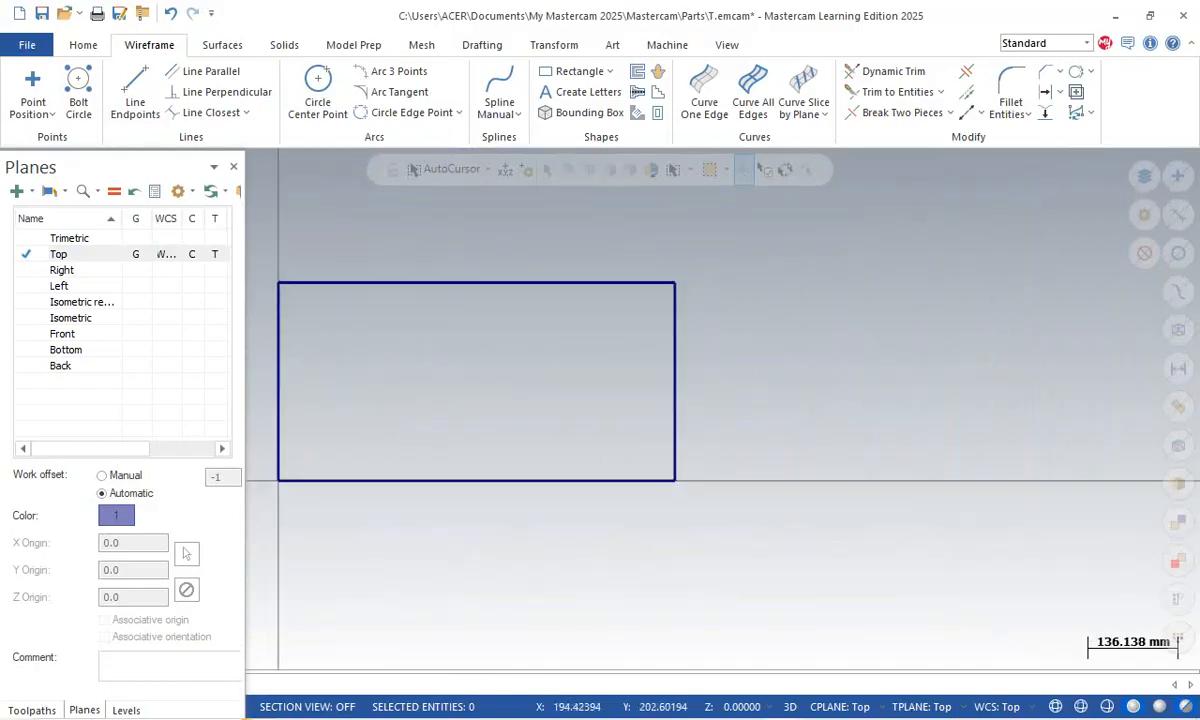
scroll(267, 371, "up", 3)
scroll(266, 373, "up", 3)
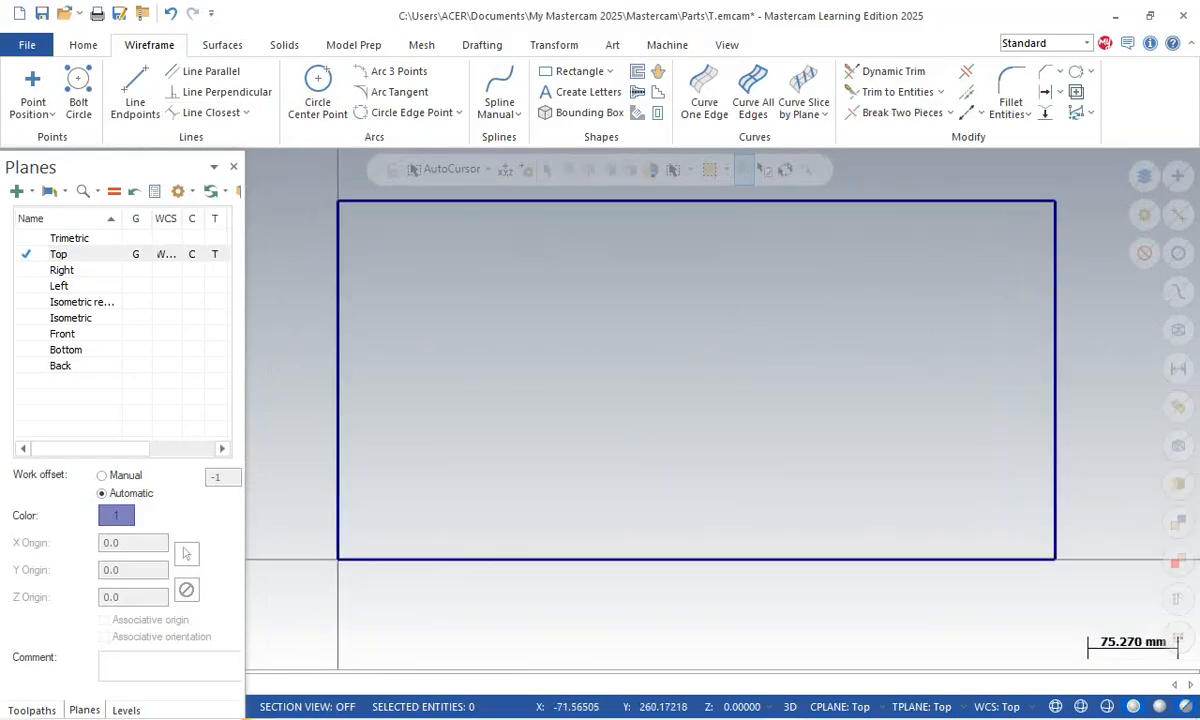
left_click(583, 91)
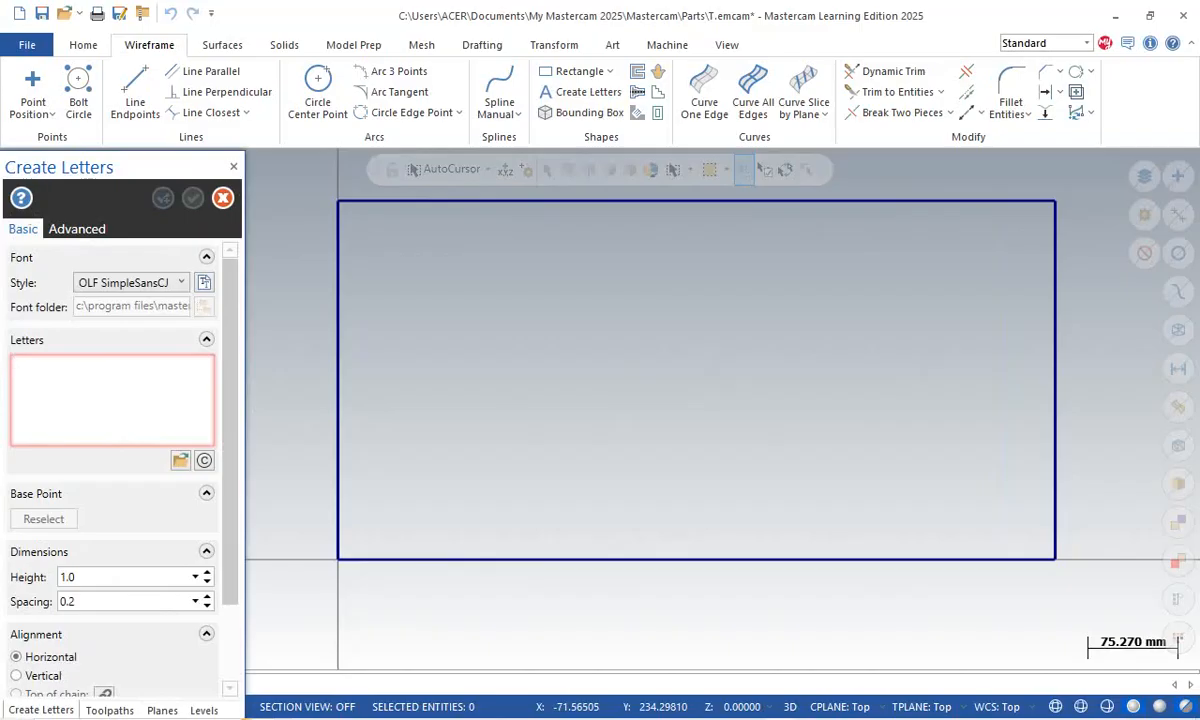
type("CNC")
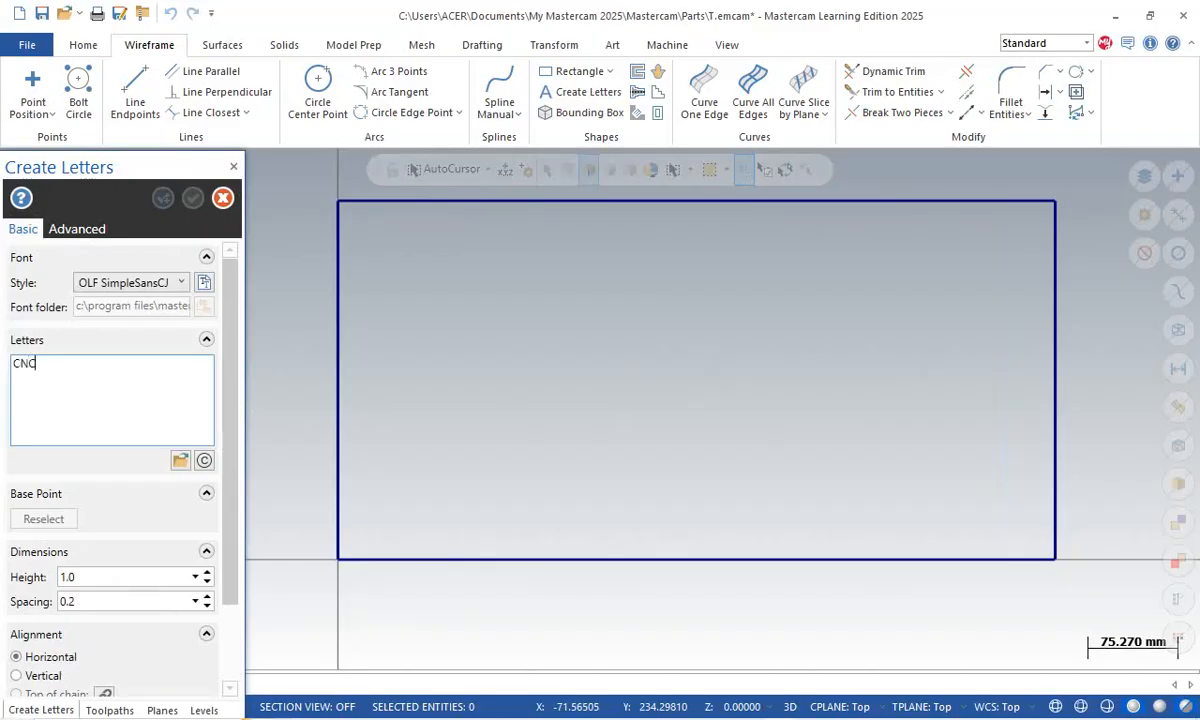
type(" MILLING ENGRAVING ")
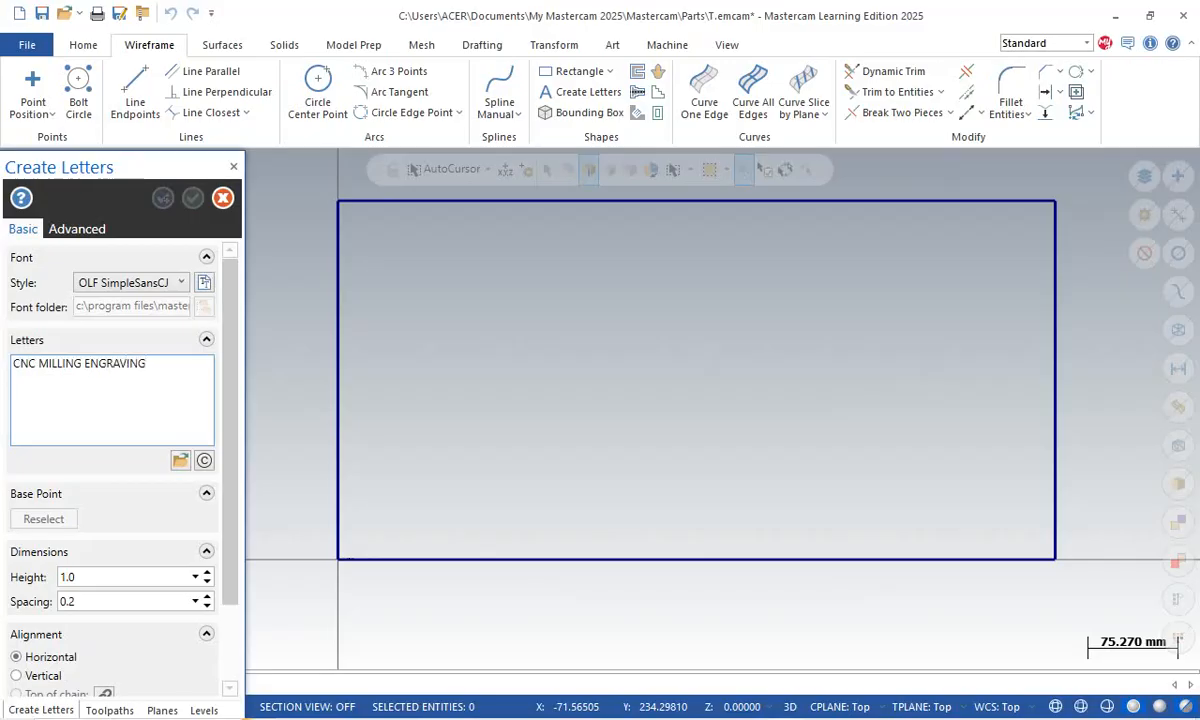
type("BY USING")
key("Return")
key("BackSpace")
key("Return")
type("ENGRA")
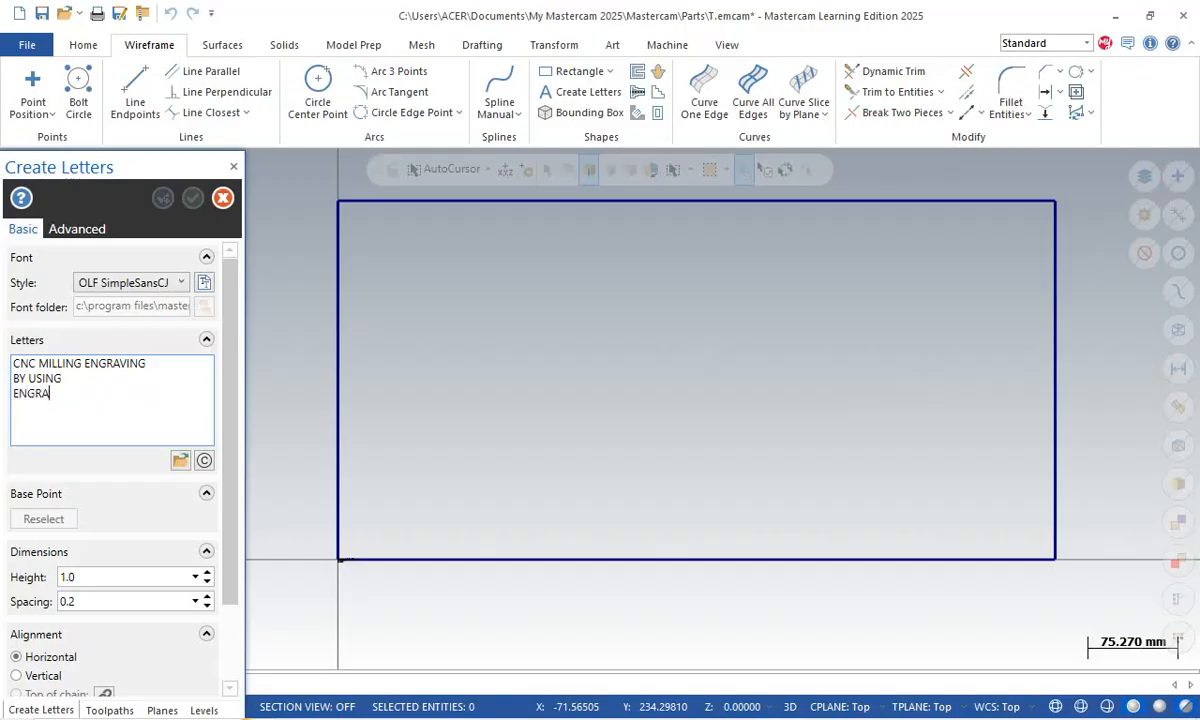
type("VING TOOL")
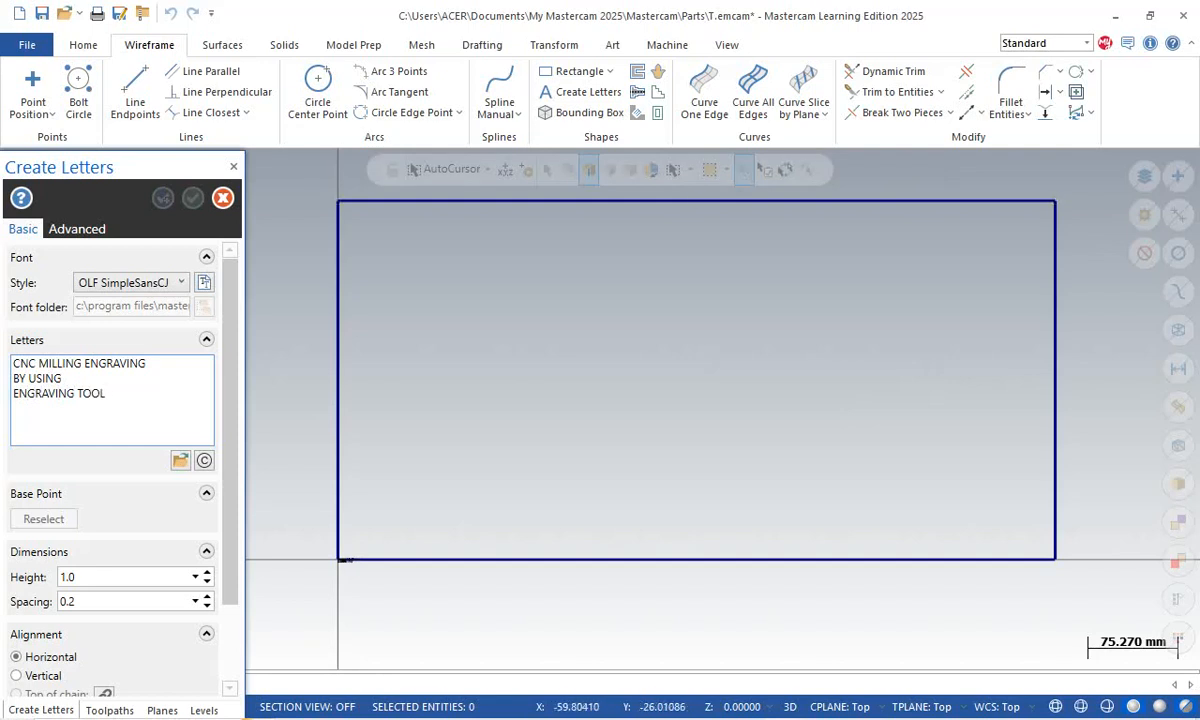
key("Return")
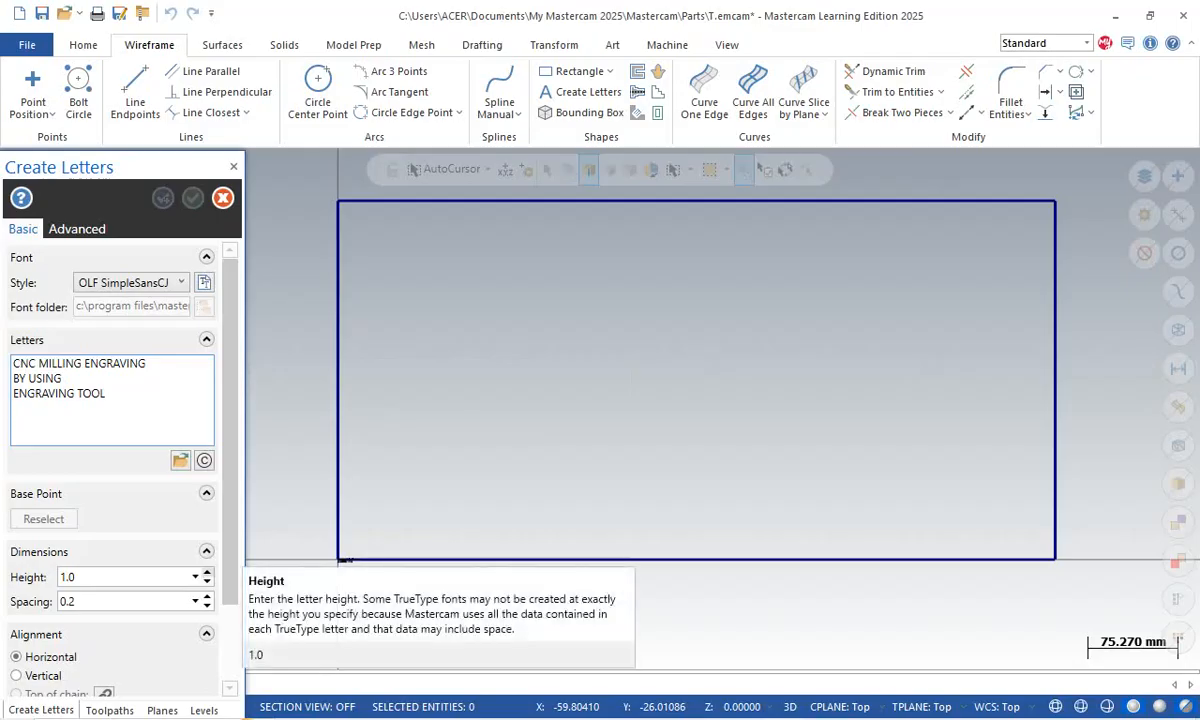
- Increase the letter height to 22
left_click(207, 572)
left_click(207, 572)
left_click(207, 572)
left_click(207, 572)
left_click(207, 572)
left_click(207, 572)
double_click(207, 572)
left_click(207, 572)
double_click(207, 572)
left_click(207, 572)
left_click(207, 572)
left_click(207, 572)
left_click(207, 572)
left_click(207, 572)
left_click(207, 572)
left_click(207, 572)
double_click(207, 572)
left_click(207, 572)
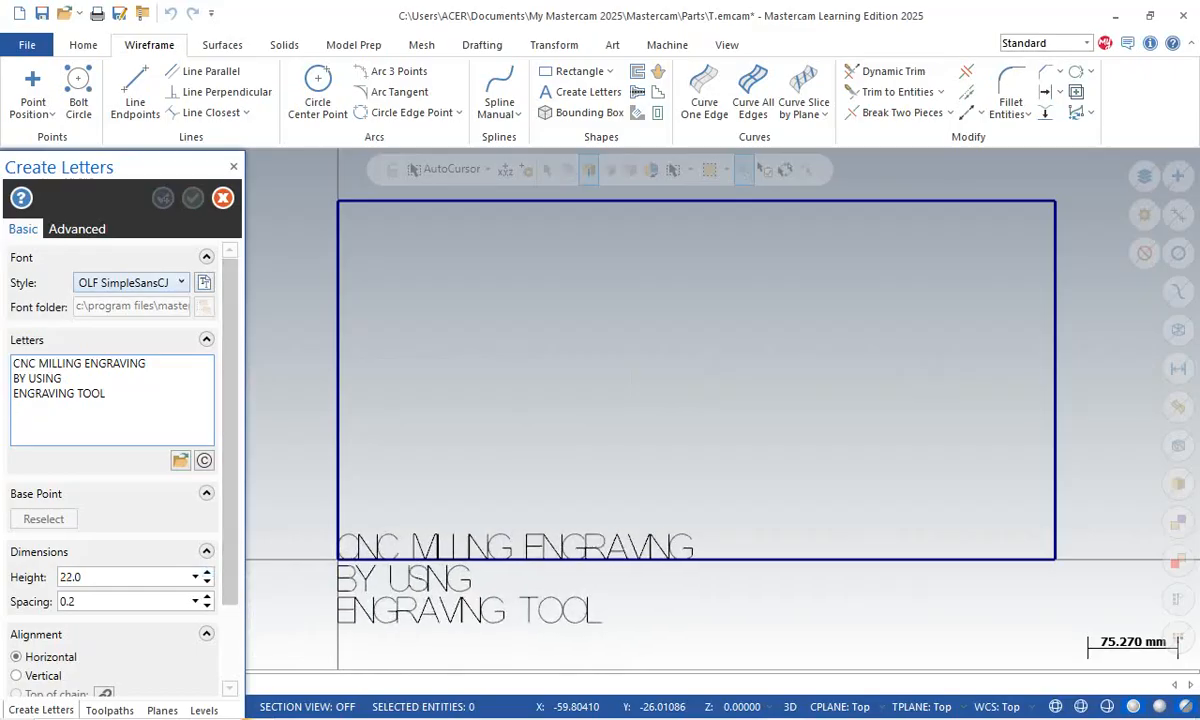
- Set the letter style to Drafting (European) Font and place the text inside the rectangle at about X 62.5, Y 206.9
left_click(181, 283)
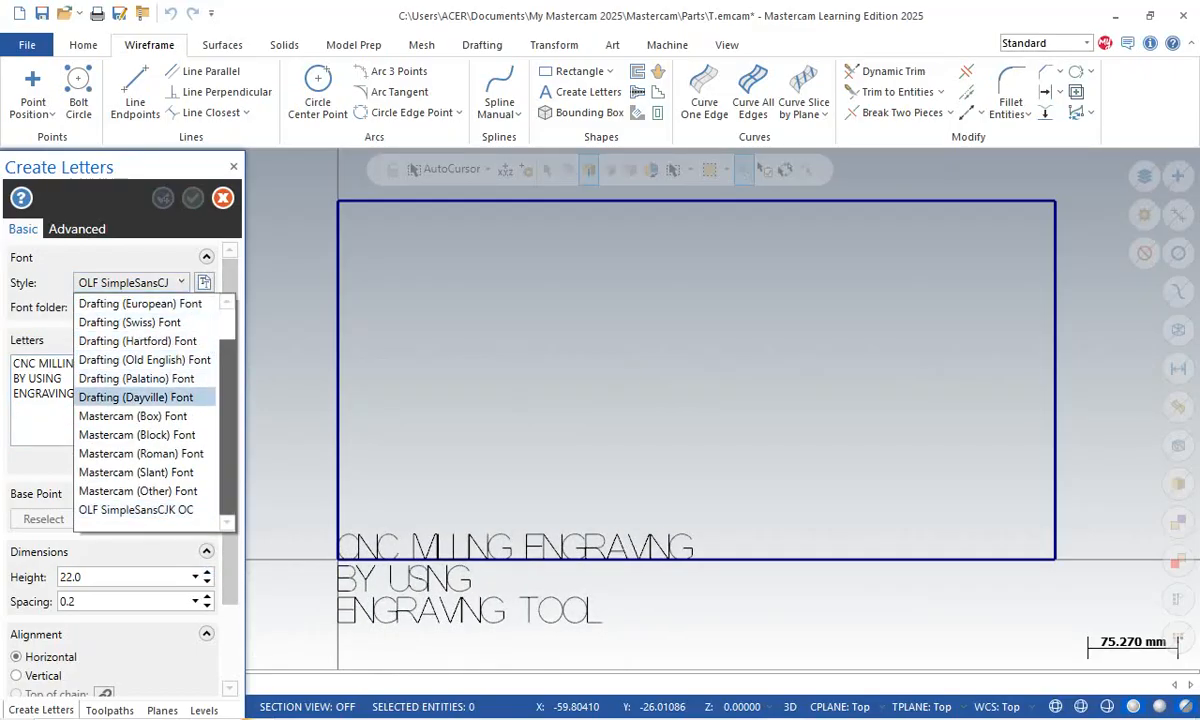
left_click_drag(228, 402, 228, 368)
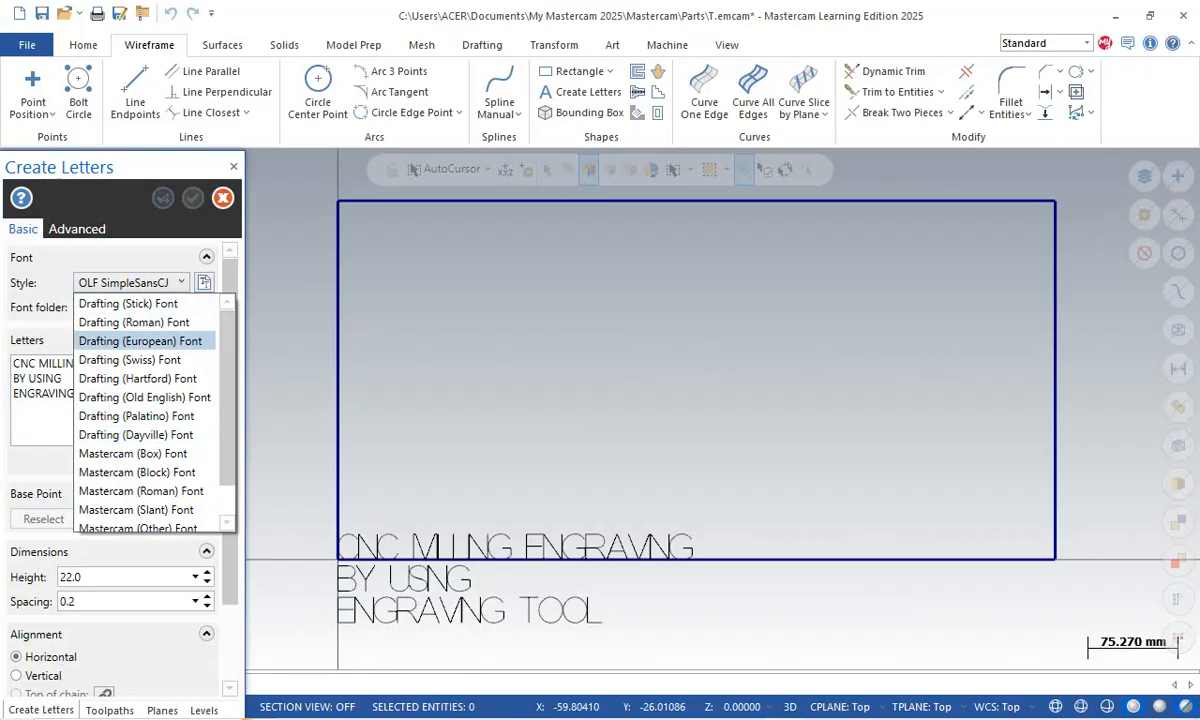
left_click(140, 341)
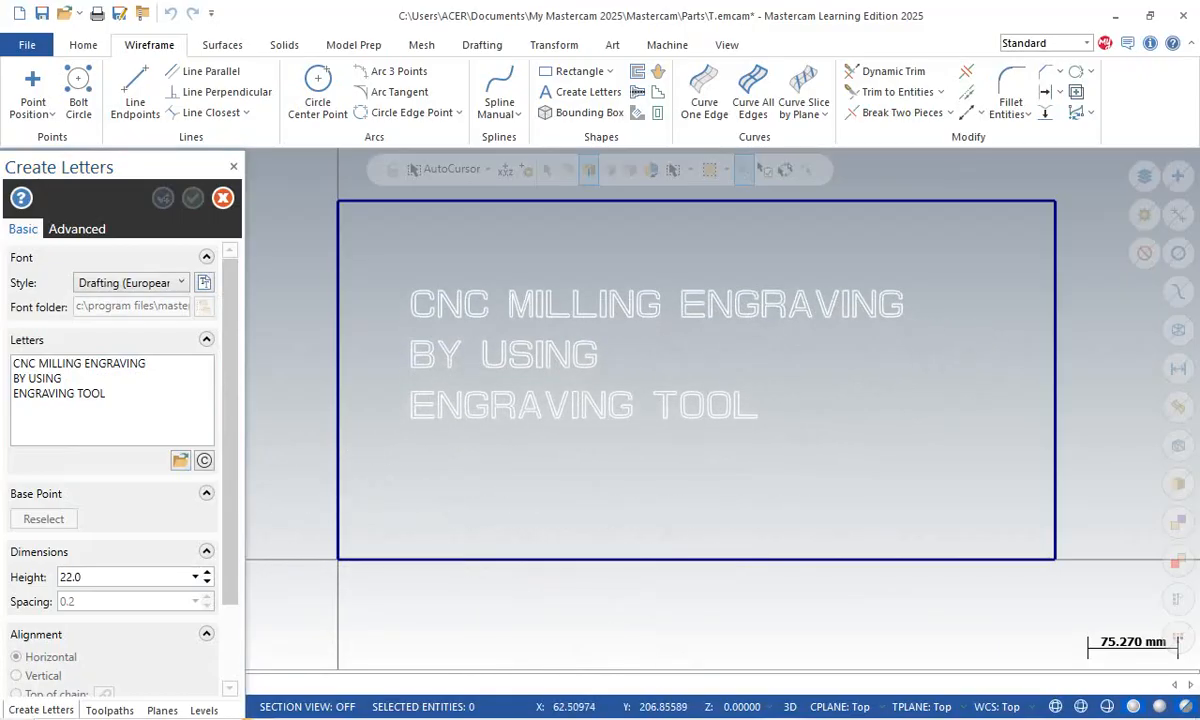
left_click(410, 302)
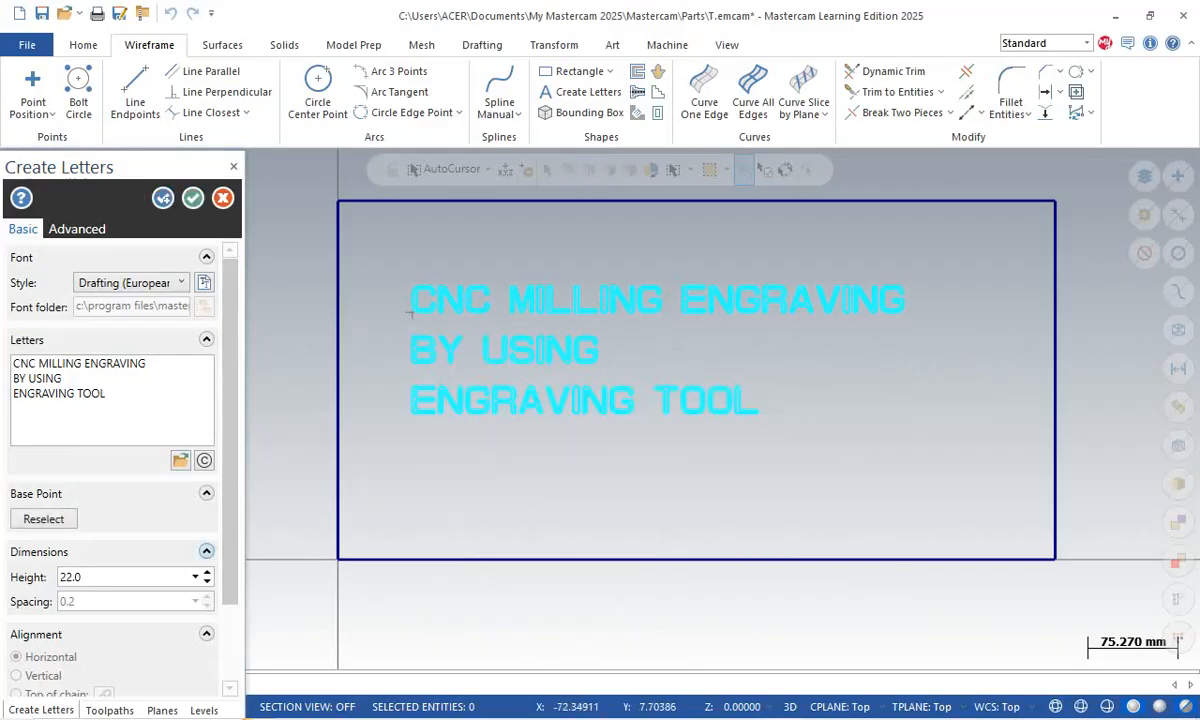
- Increase the placed text's height to 28 and indent the BY USING line with leading spaces to centre it
left_click(207, 573)
left_click(207, 573)
left_click(207, 573)
left_click(207, 573)
left_click(207, 573)
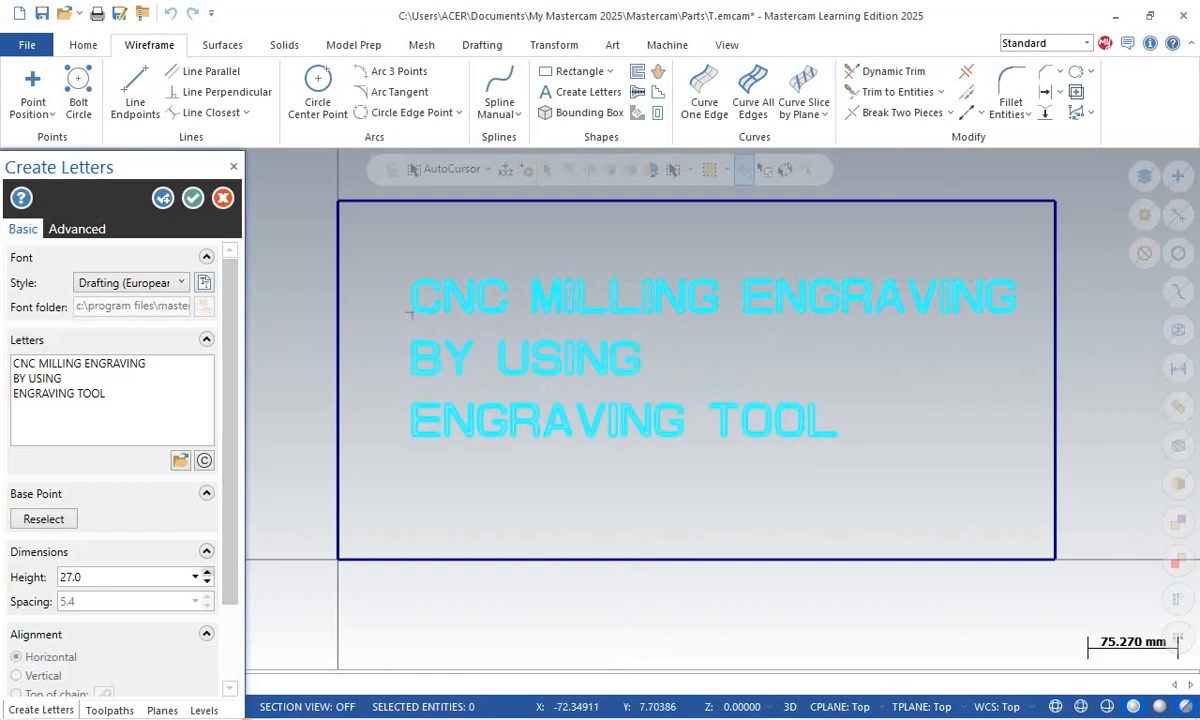
left_click(207, 573)
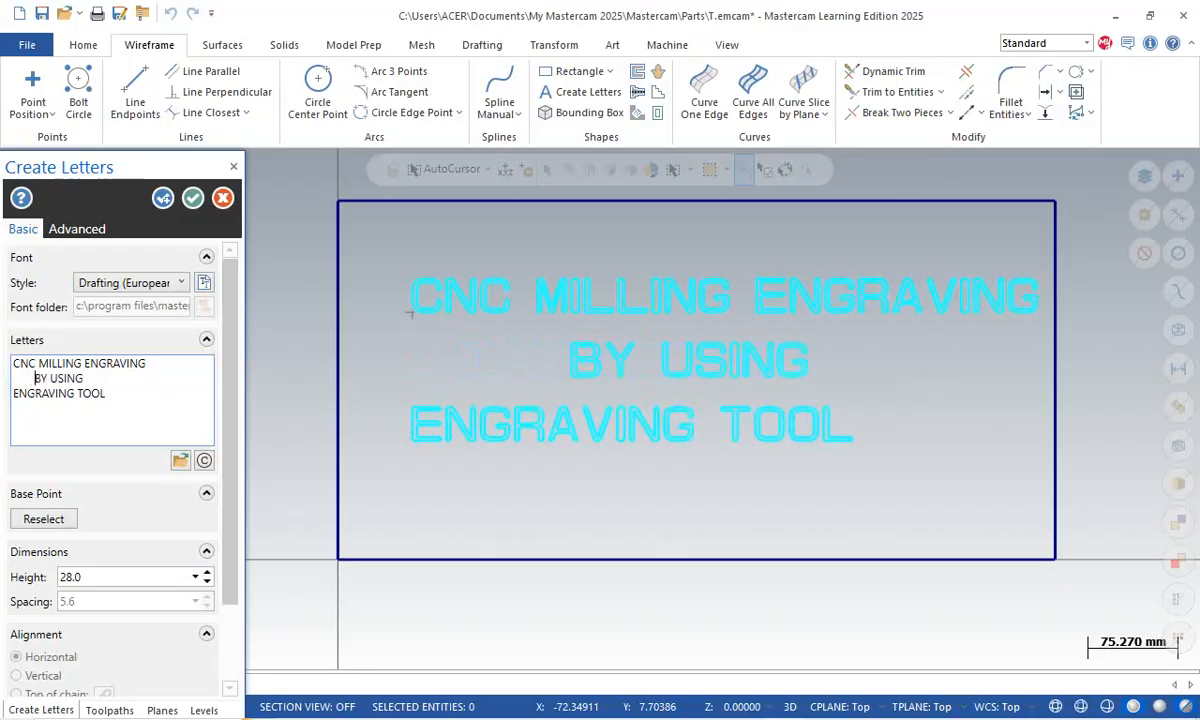
- Indent the ENGRAVING TOOL line with leading spaces to centre it, and accept the letters
left_click(14, 394)
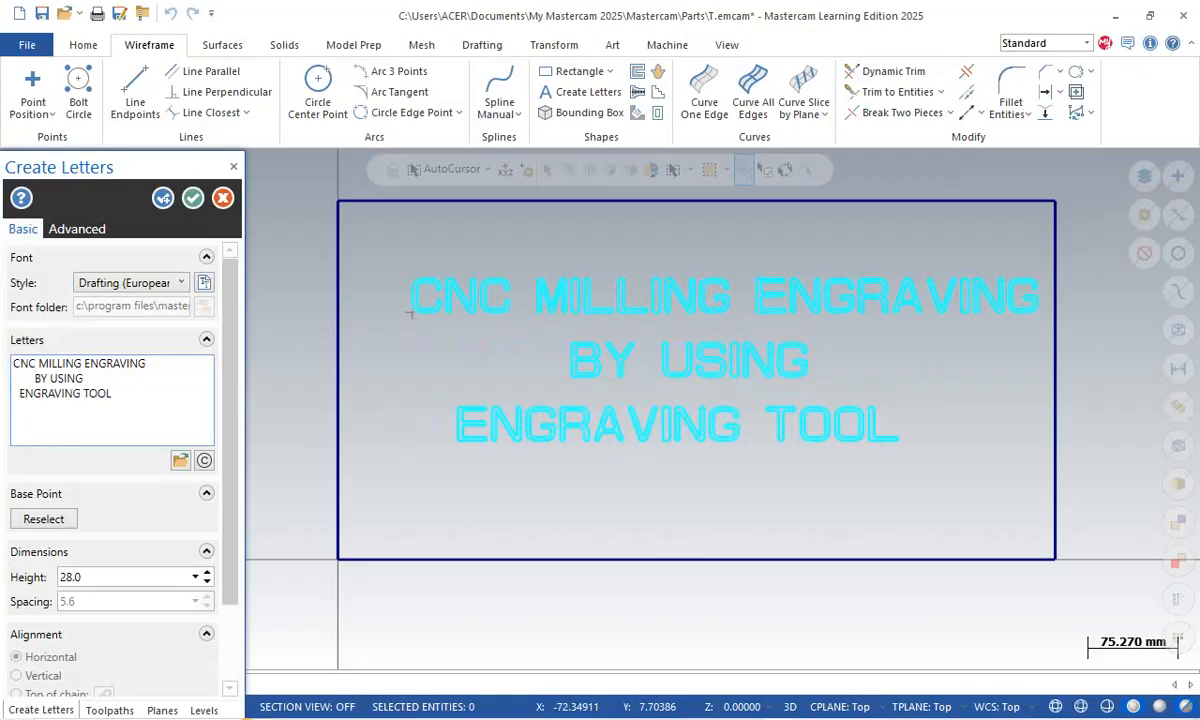
left_click(14, 364)
left_click(193, 198)
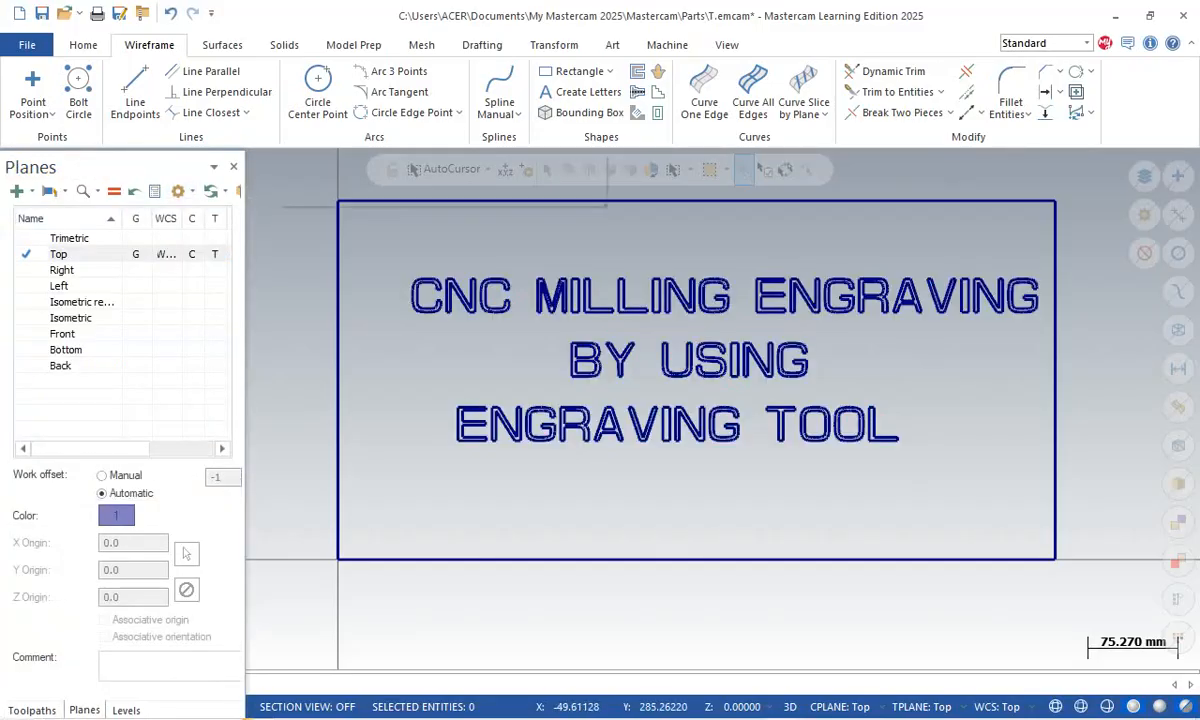
- Extrude the outer rectangle 10 mm downward as a new solid body, working in the isometric view
right_click(282, 222)
left_click(329, 382)
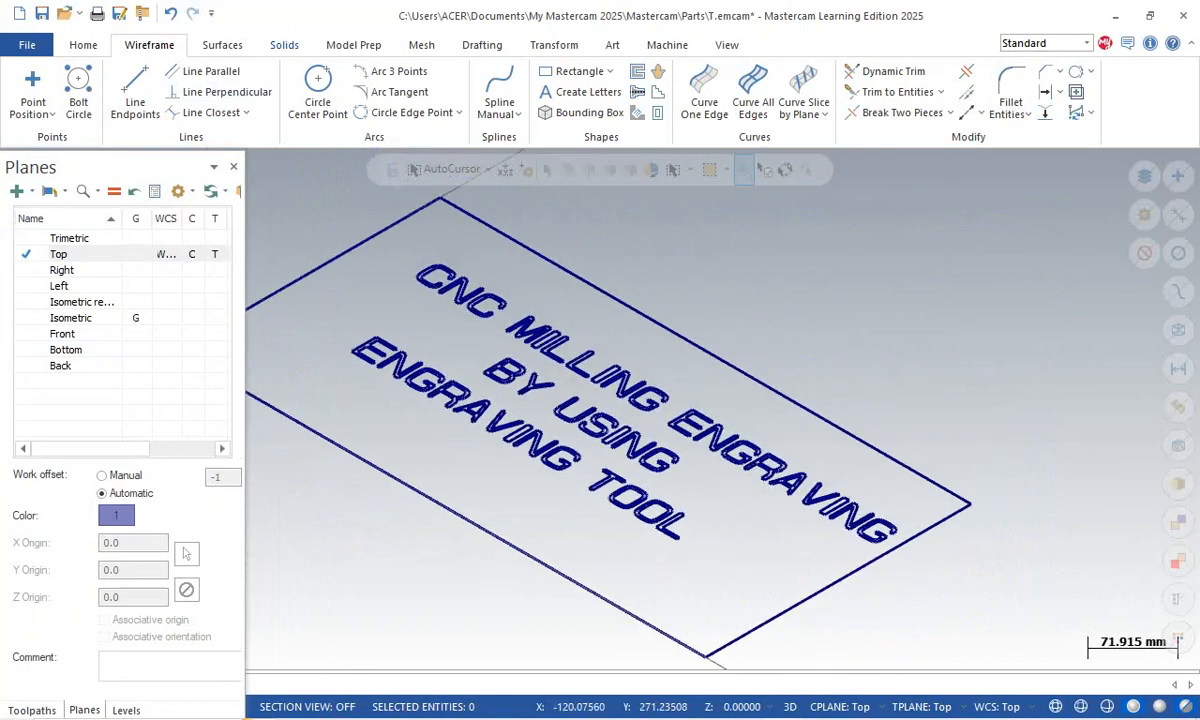
left_click(284, 45)
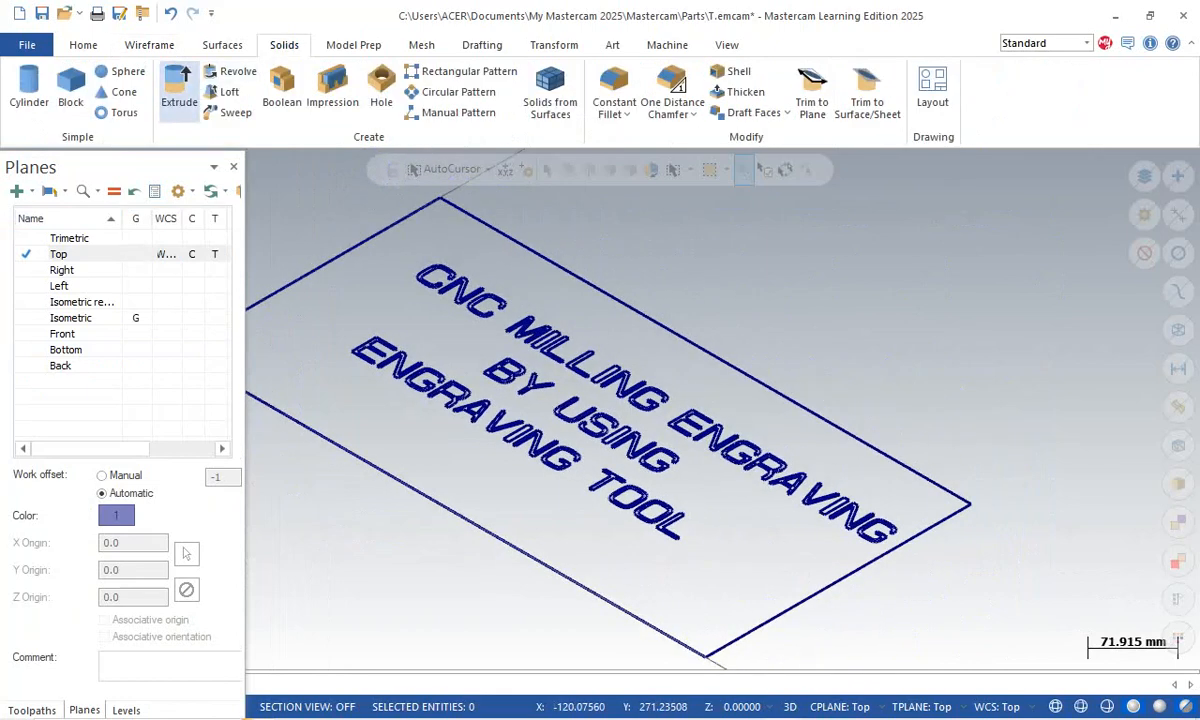
left_click(179, 88)
left_click(480, 218)
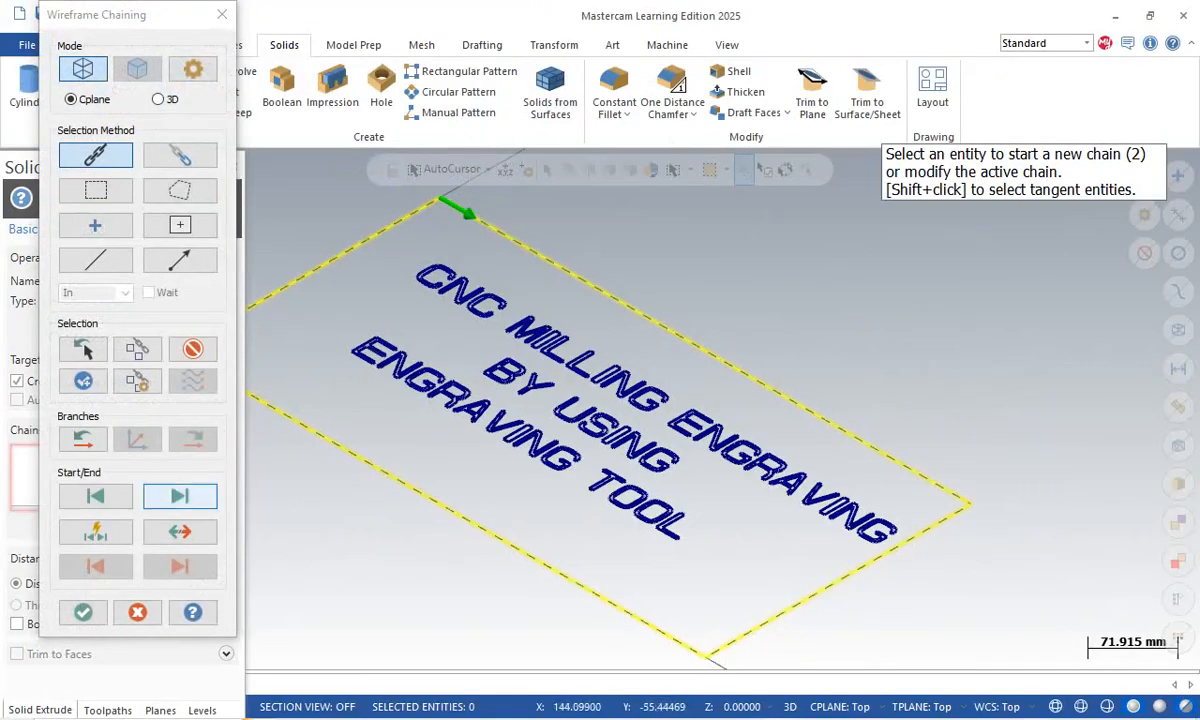
left_click(83, 612)
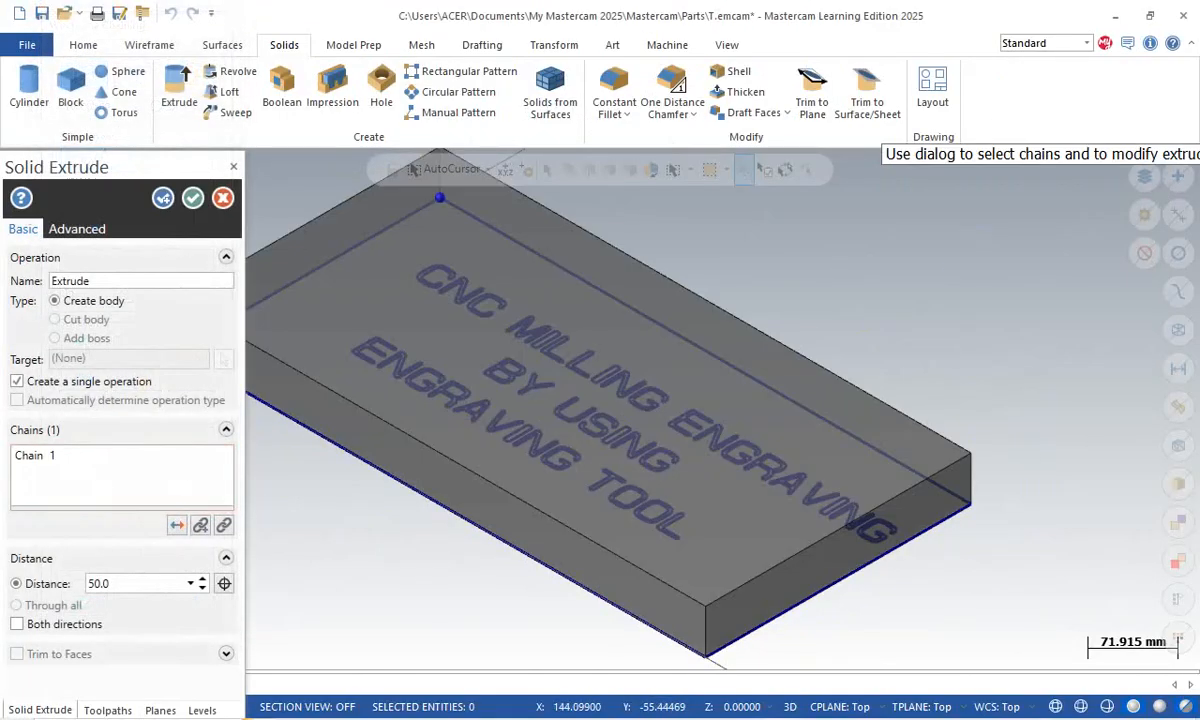
left_click(176, 525)
left_click(104, 583)
type("10")
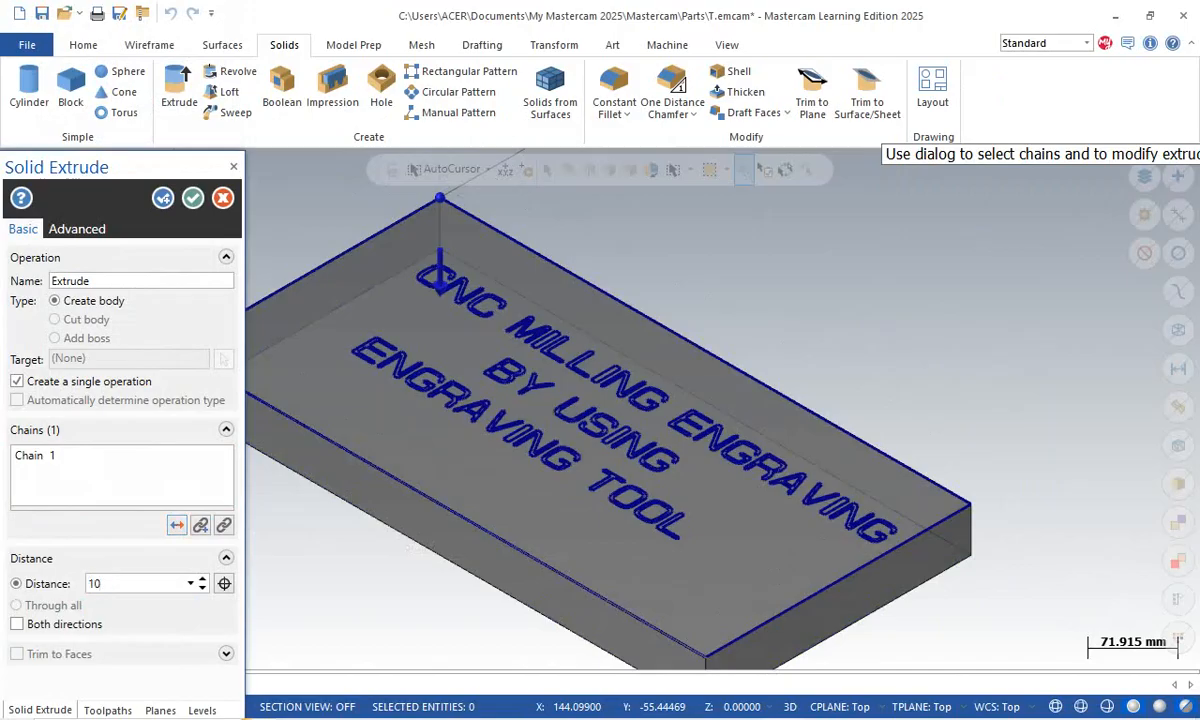
key("Tab")
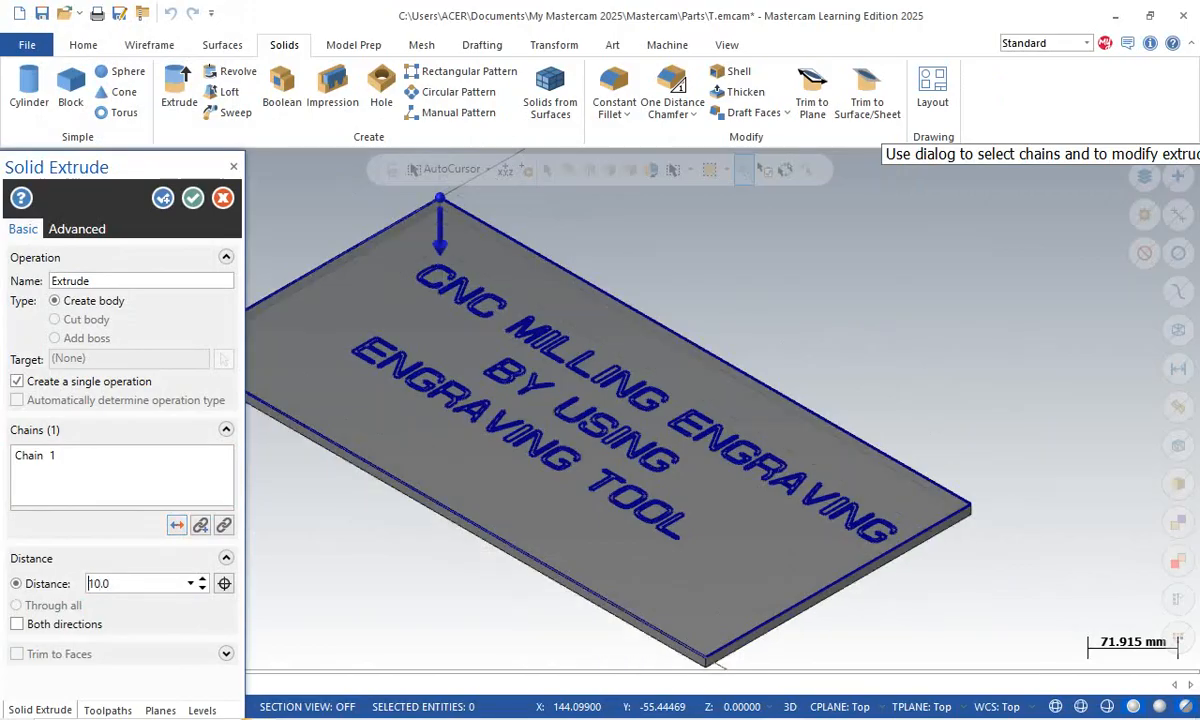
key("Return")
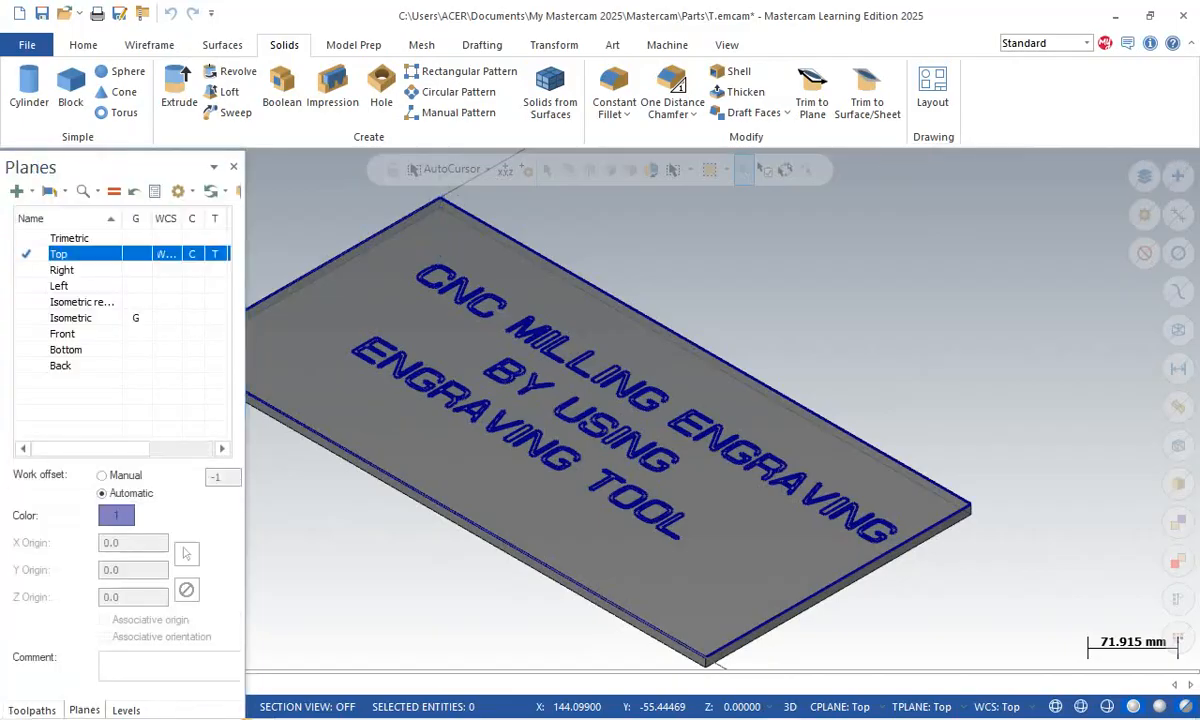
- Examine the plate and its lettering in fitted isometric, top and tilted views
scroll(260, 234, "down", 1)
scroll(260, 234, "up", 2)
scroll(260, 234, "down", 2)
right_click(258, 230)
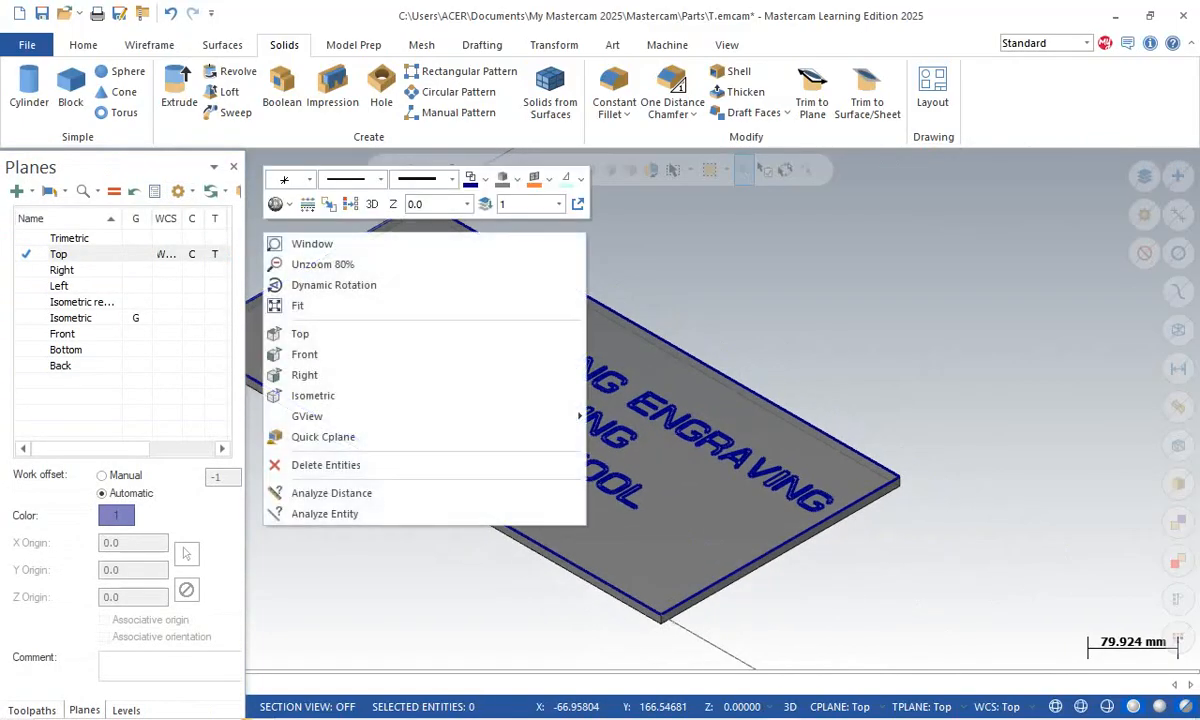
left_click(295, 303)
right_click(725, 262)
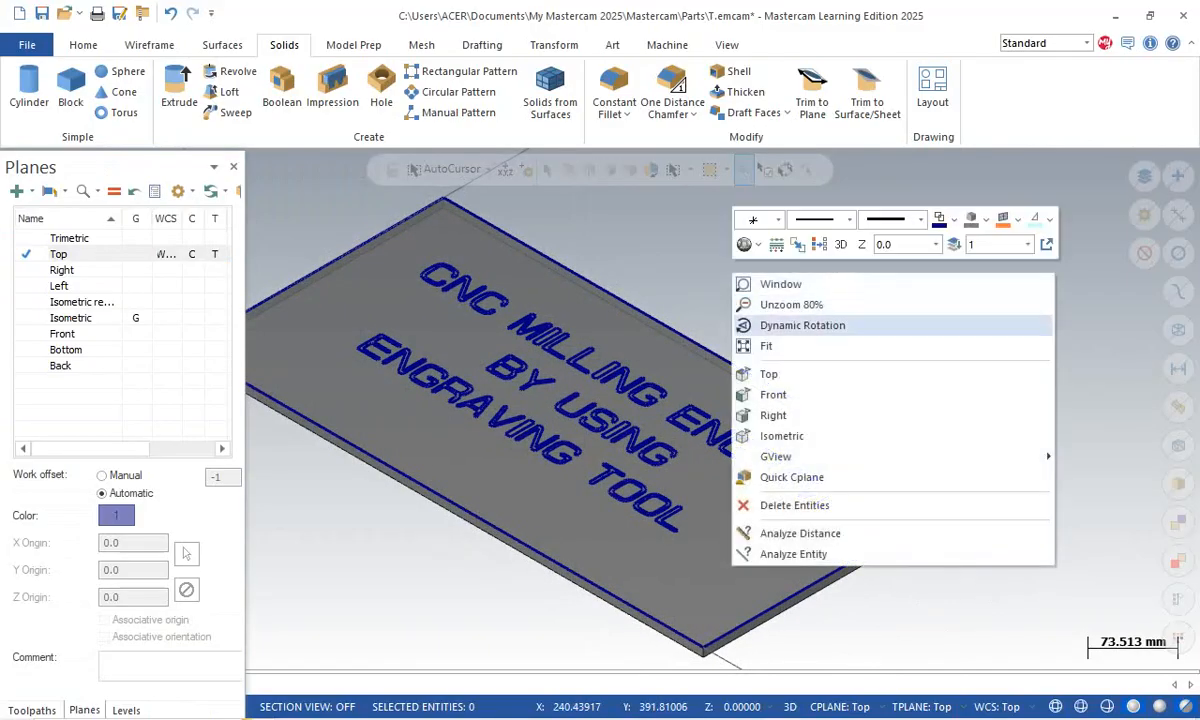
left_click(771, 370)
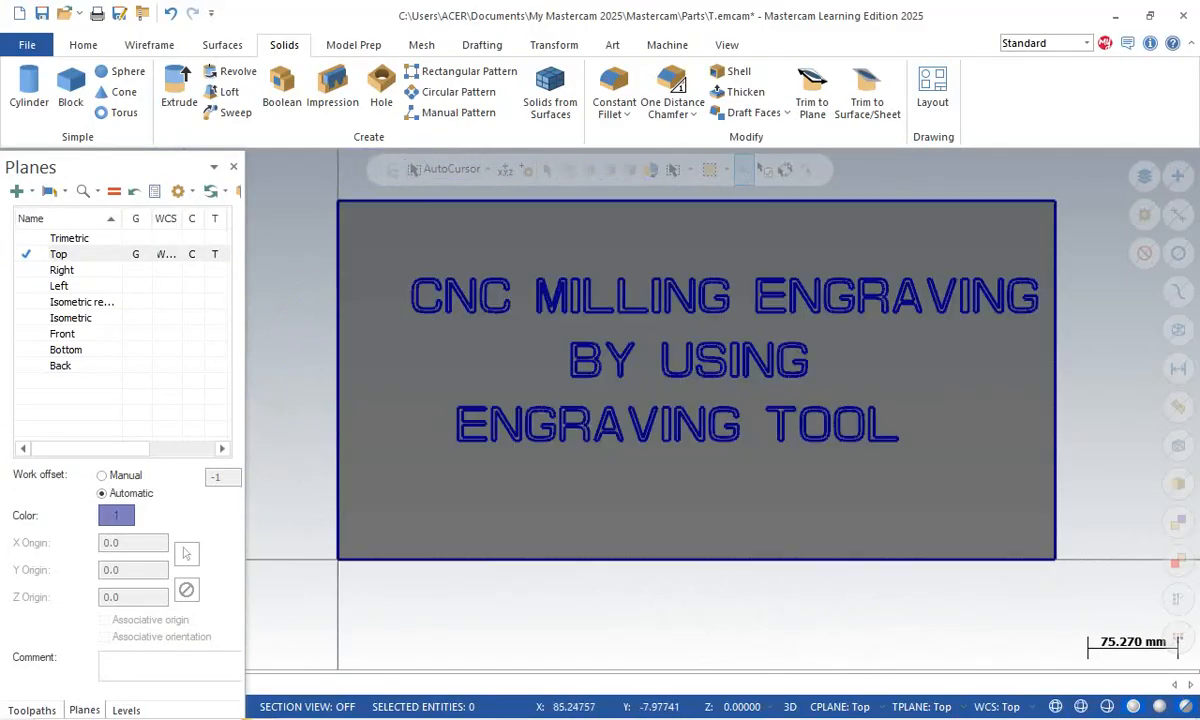
middle_click_drag(425, 612, 600, 408)
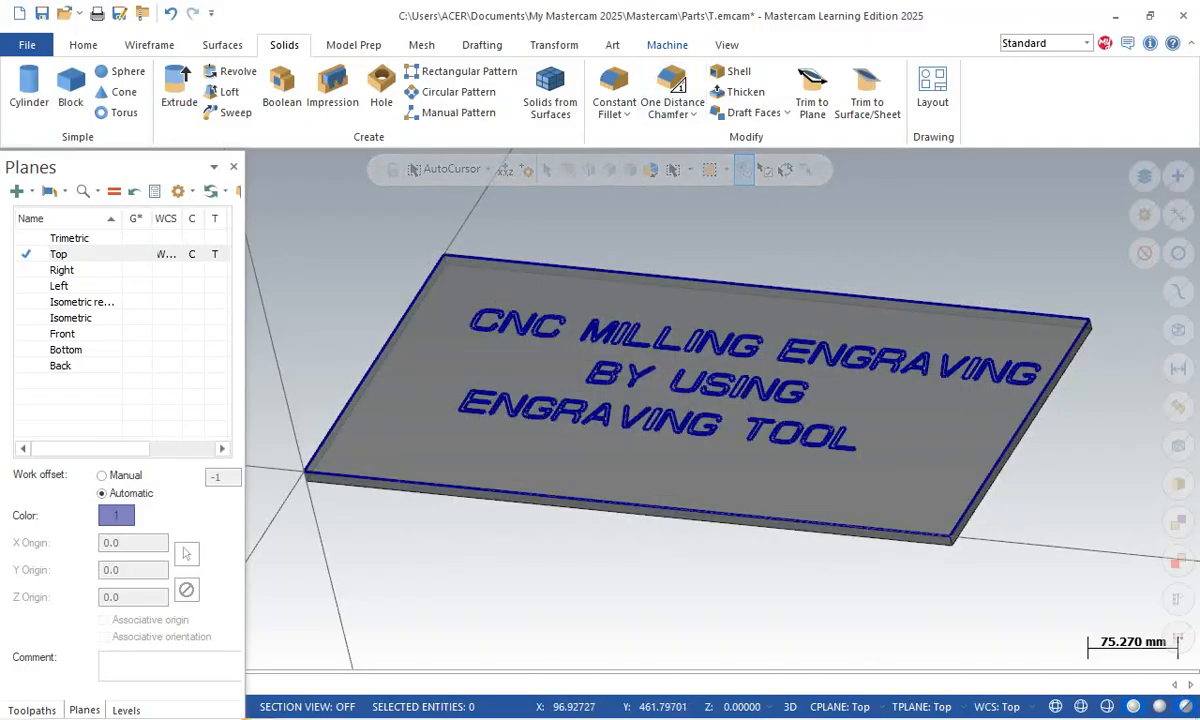
- Add a mill machine group using the MILL DEFAULT MM.MCAM-MMD machine definition
left_click(667, 45)
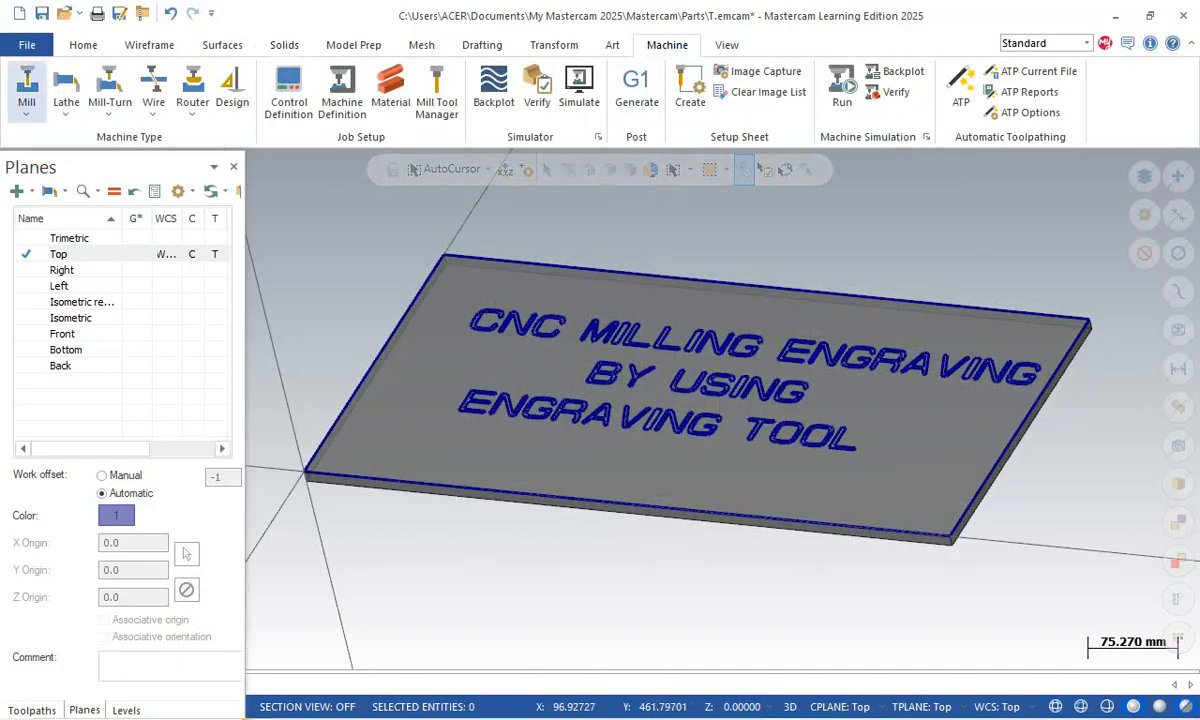
left_click(26, 95)
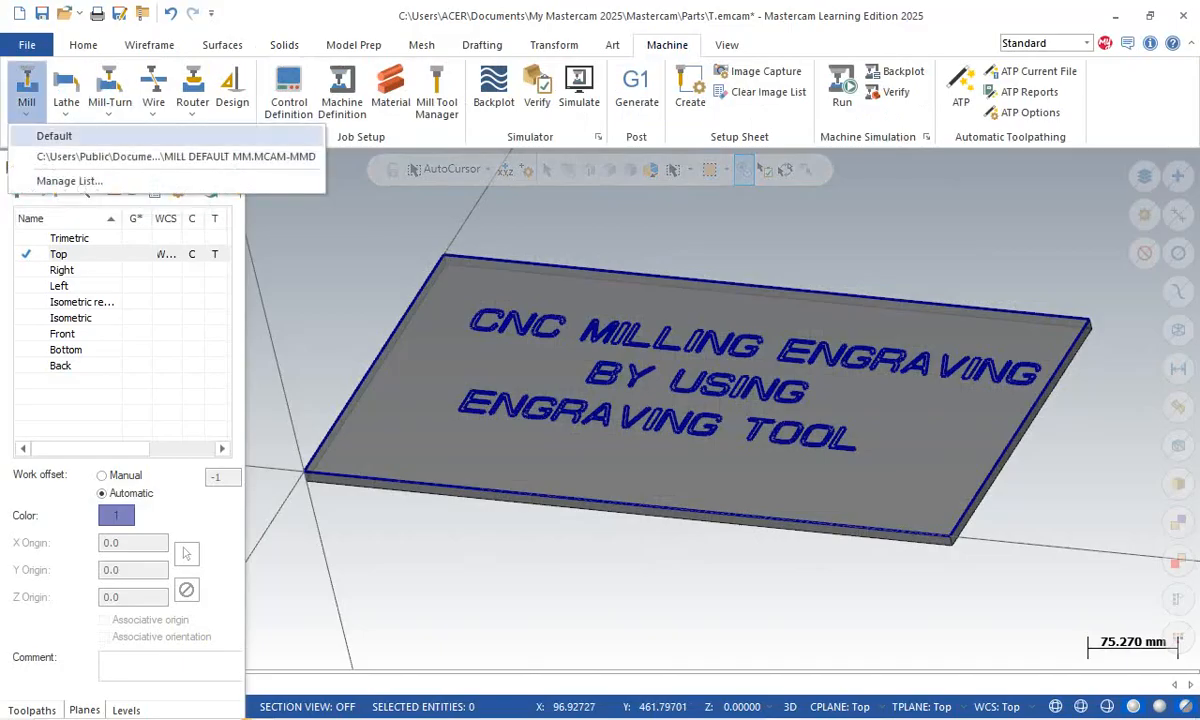
left_click(175, 156)
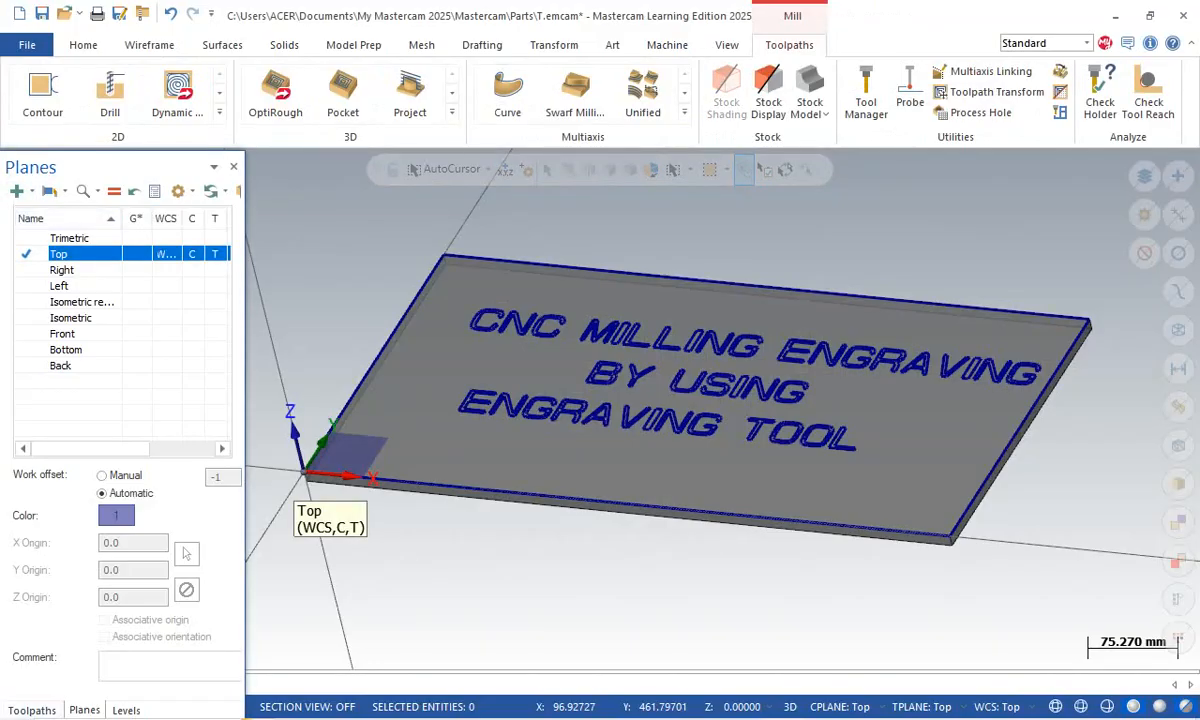
- Define the machine group's stock as a 600 x 300 x 10 mm block from two opposite corners of the plate, and accept the setup
left_click(32, 710)
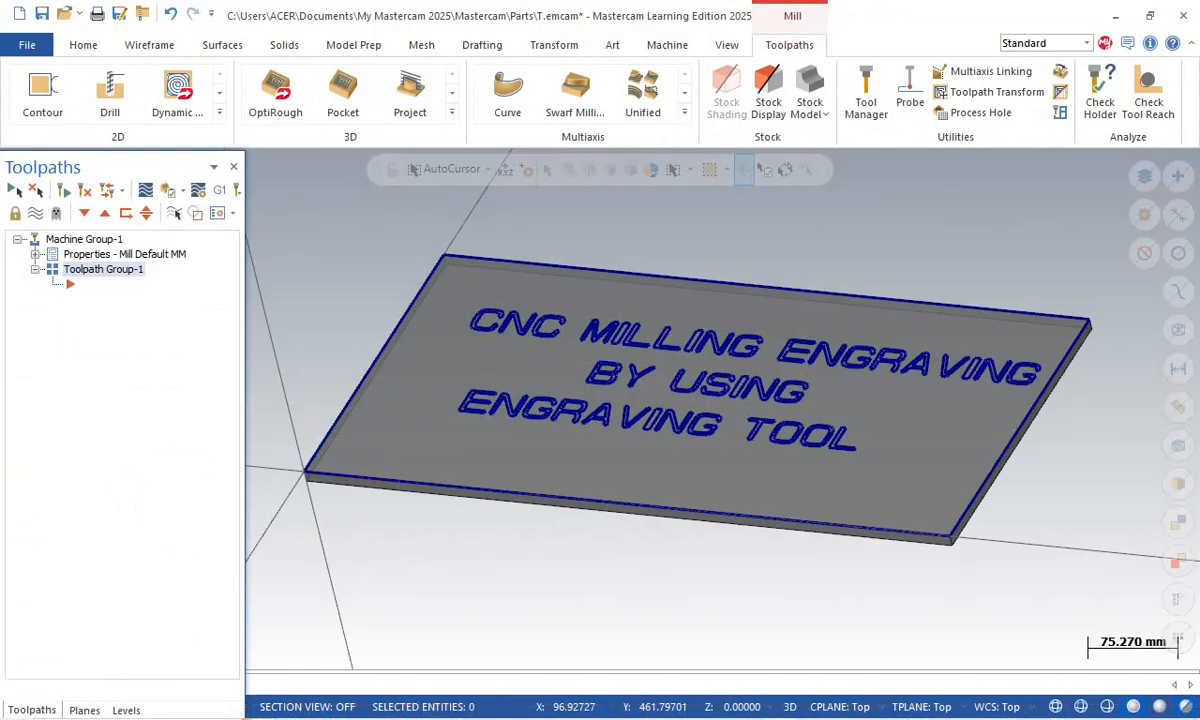
left_click(35, 254)
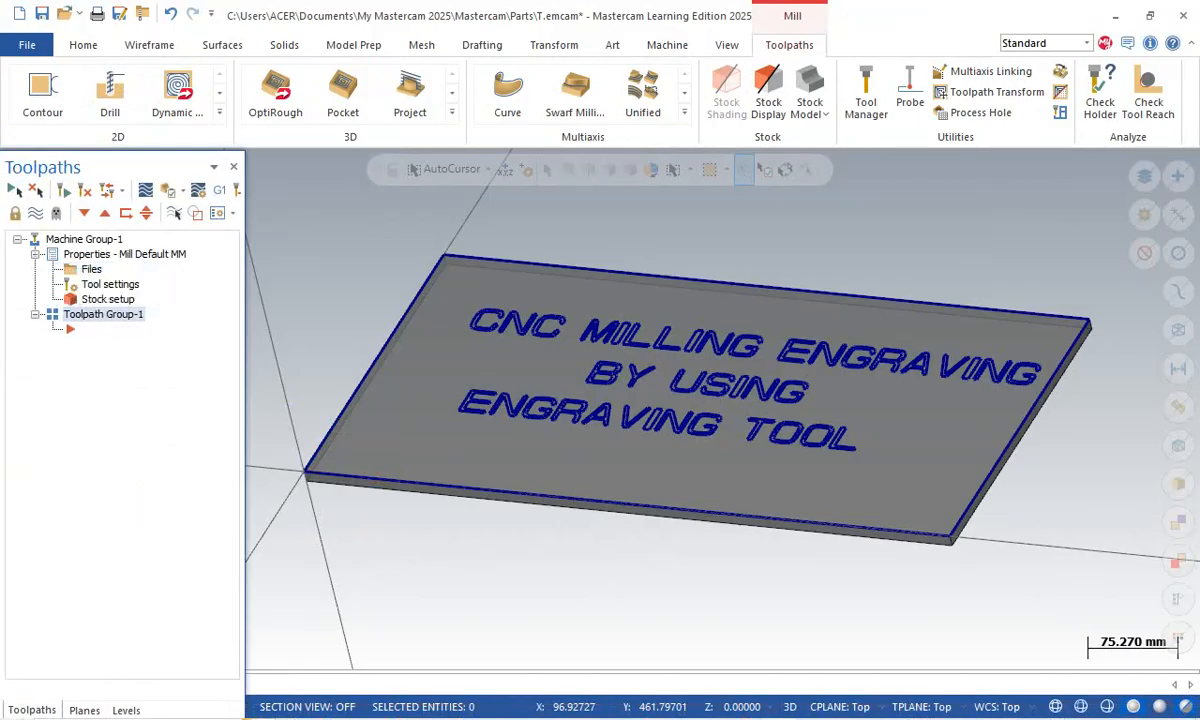
left_click(107, 299)
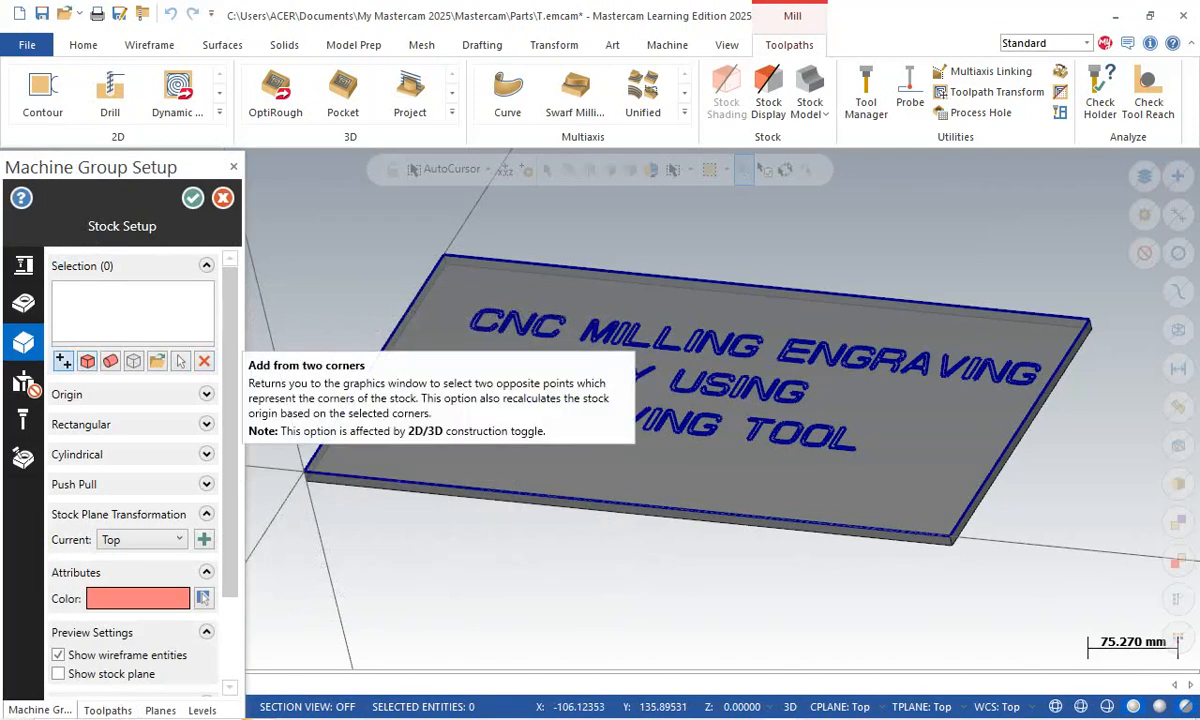
left_click(62, 361)
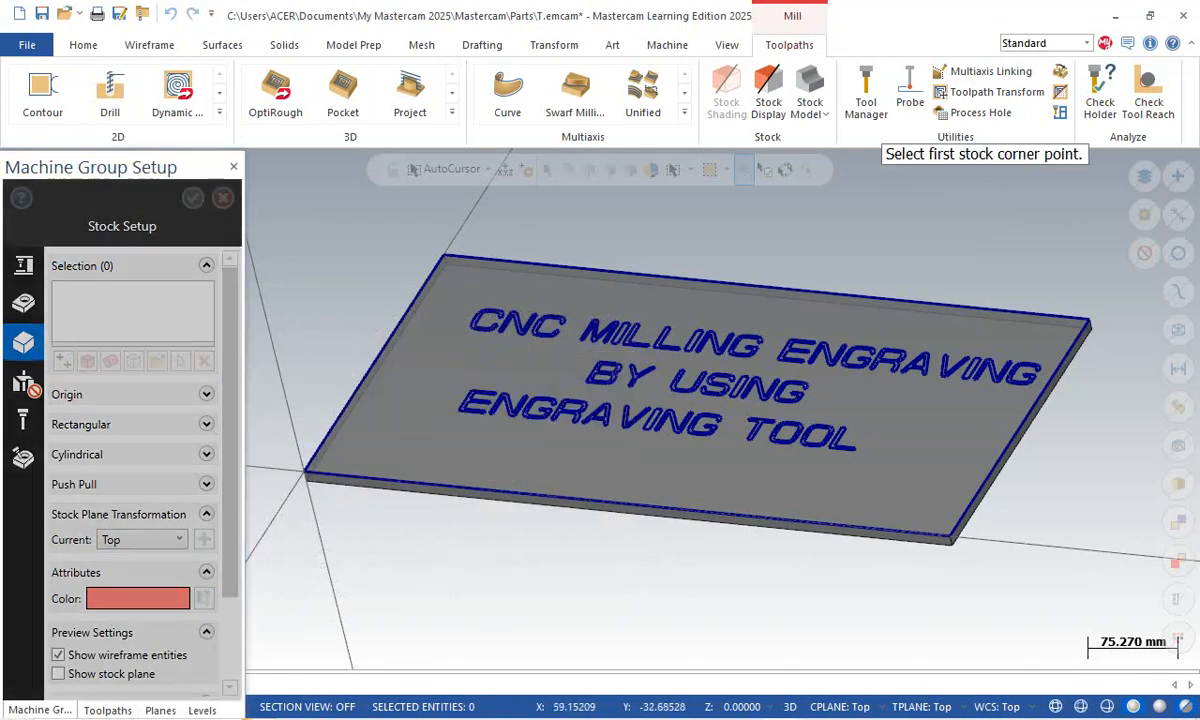
left_click(306, 479)
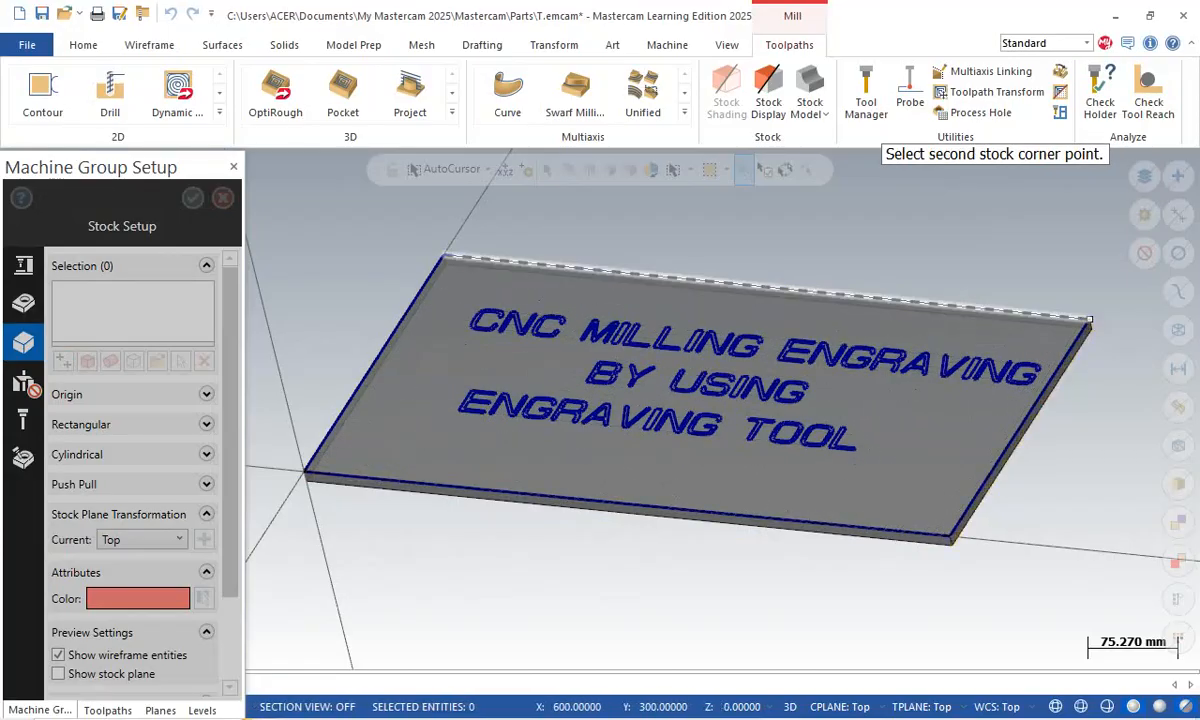
left_click(1090, 326)
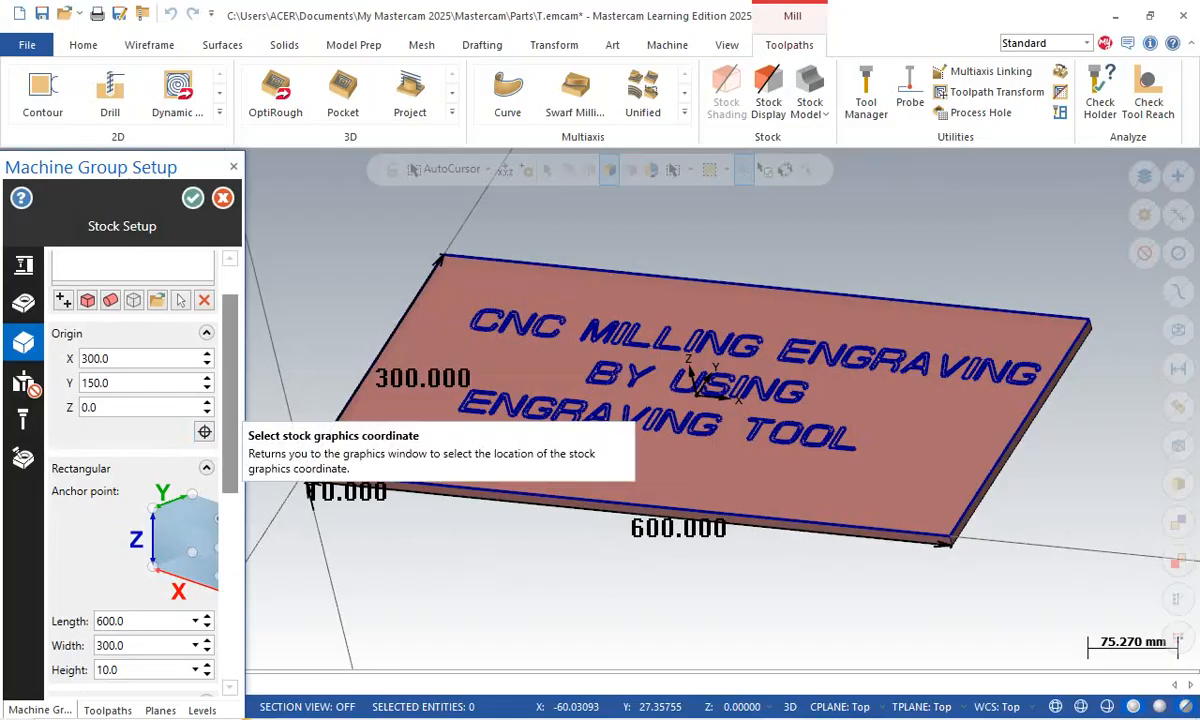
scroll(195, 420, "down", 1)
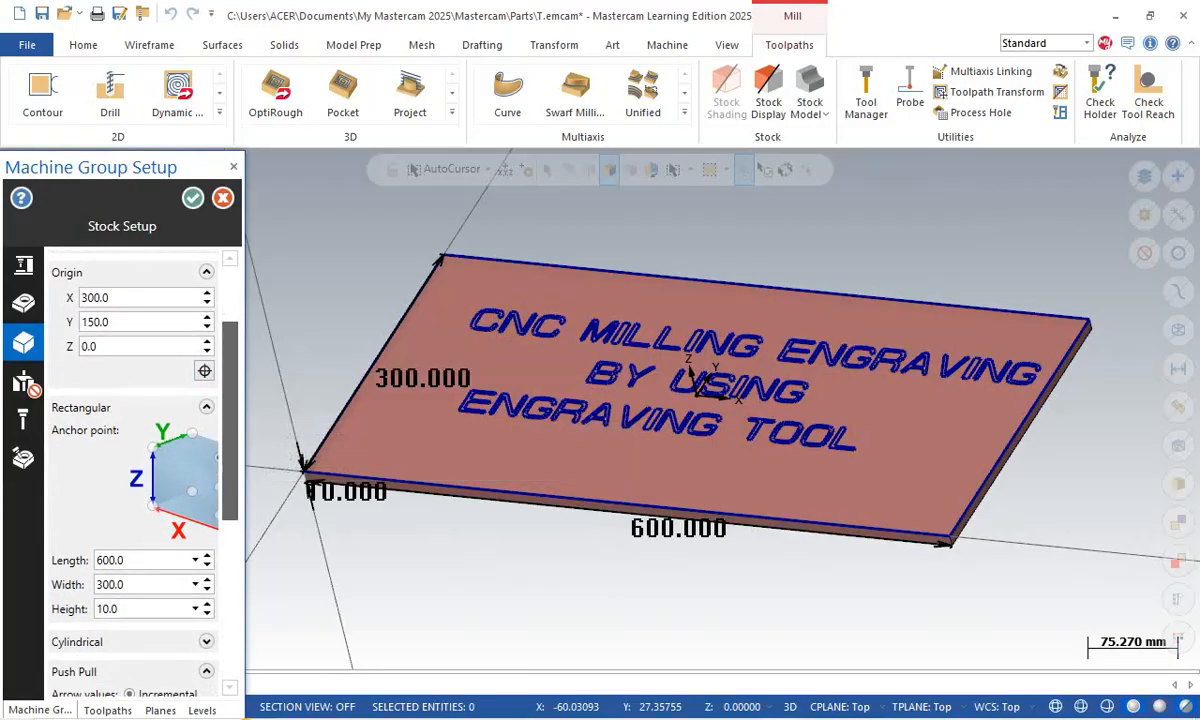
scroll(130, 450, "down", 3)
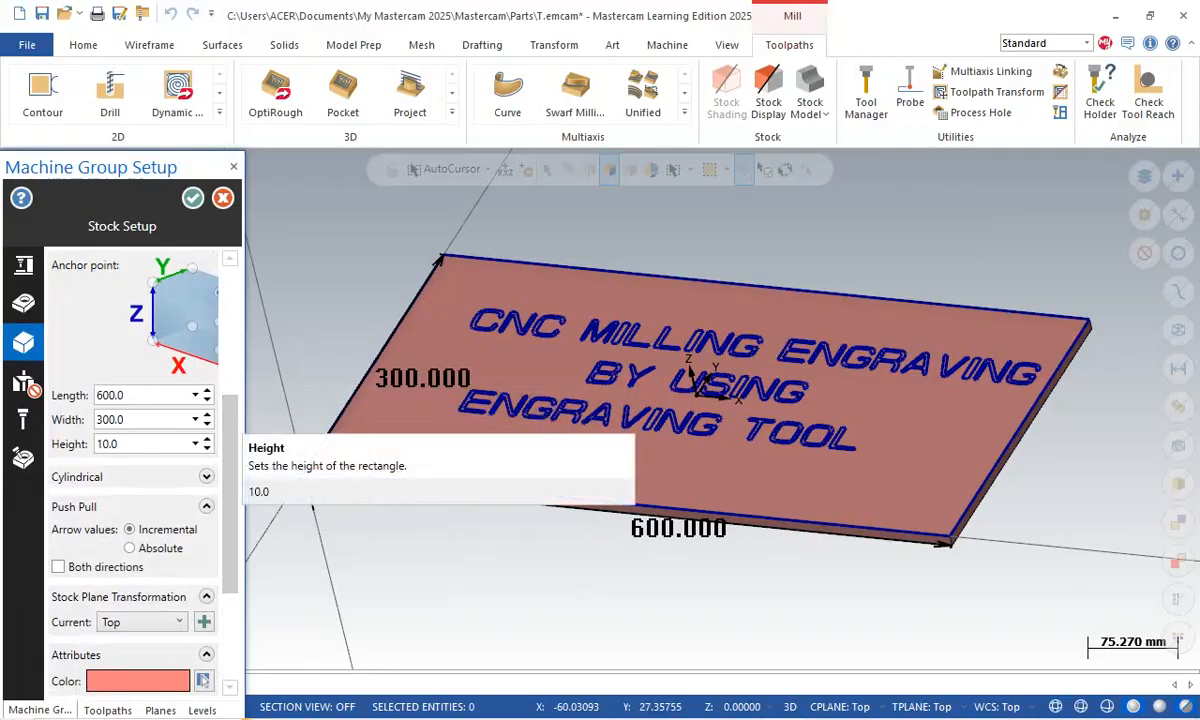
left_click(193, 198)
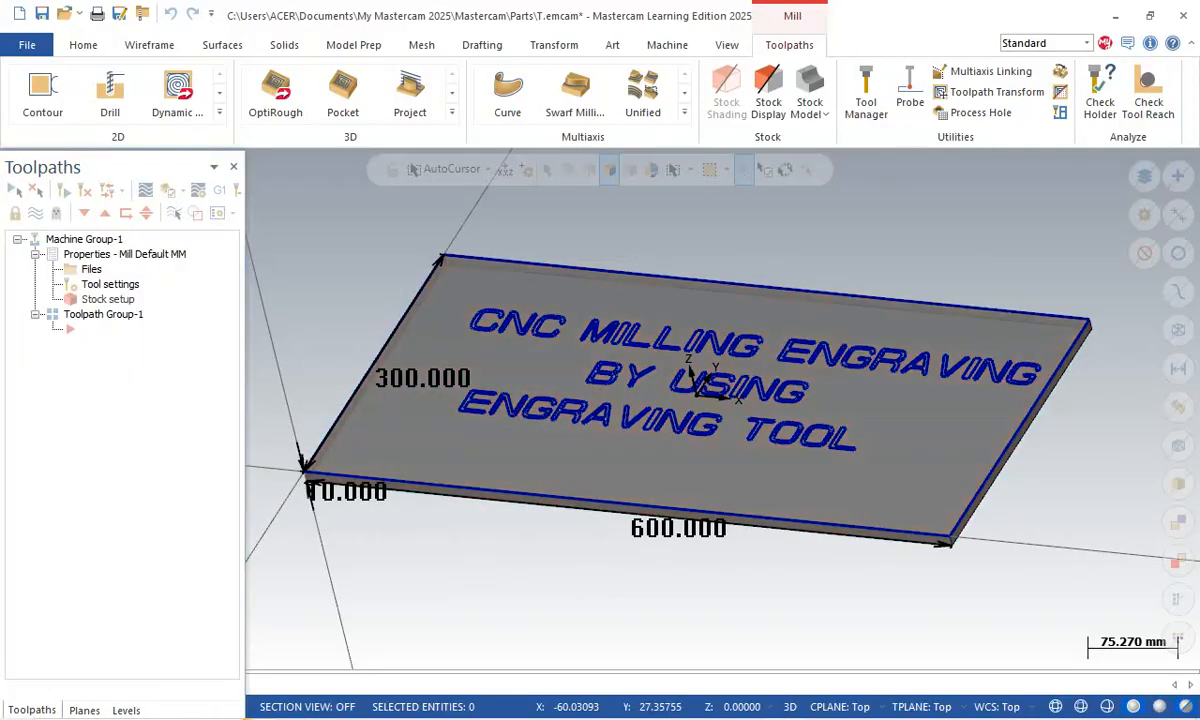
- Start an Engrave toolpath, window-chain all three lines of lettering in the top view with the start point at the first letter C, and accept the chains
scroll(286, 249, "down", 3)
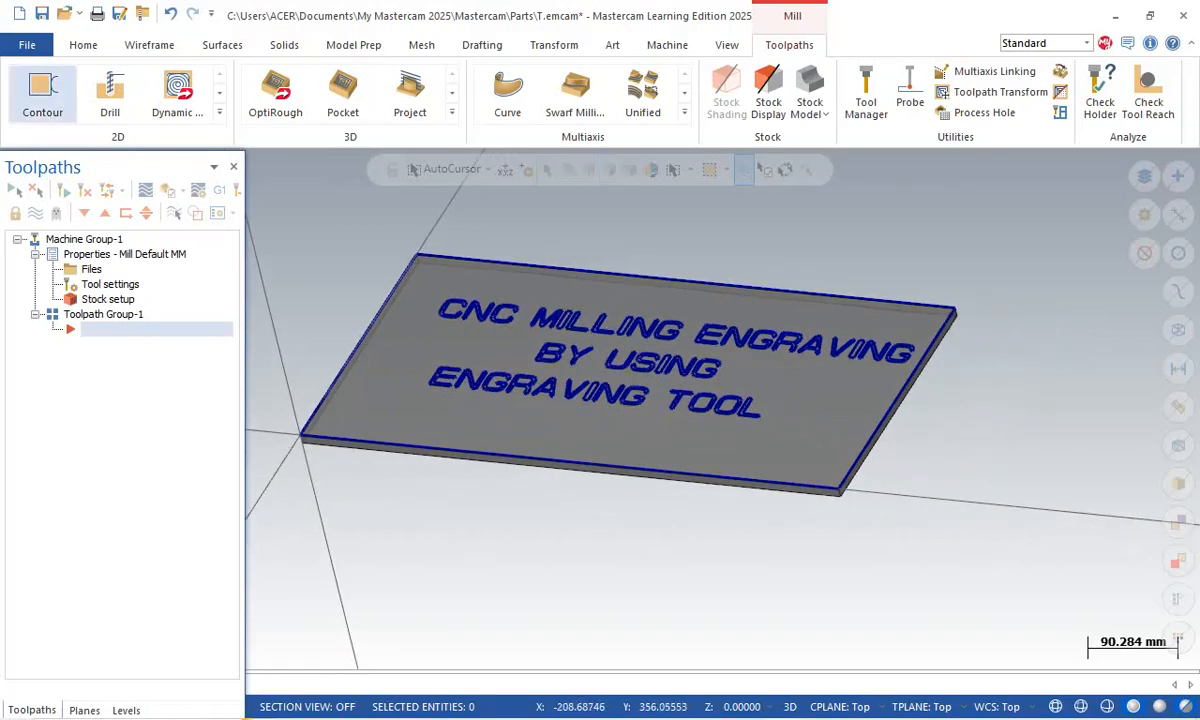
left_click(219, 112)
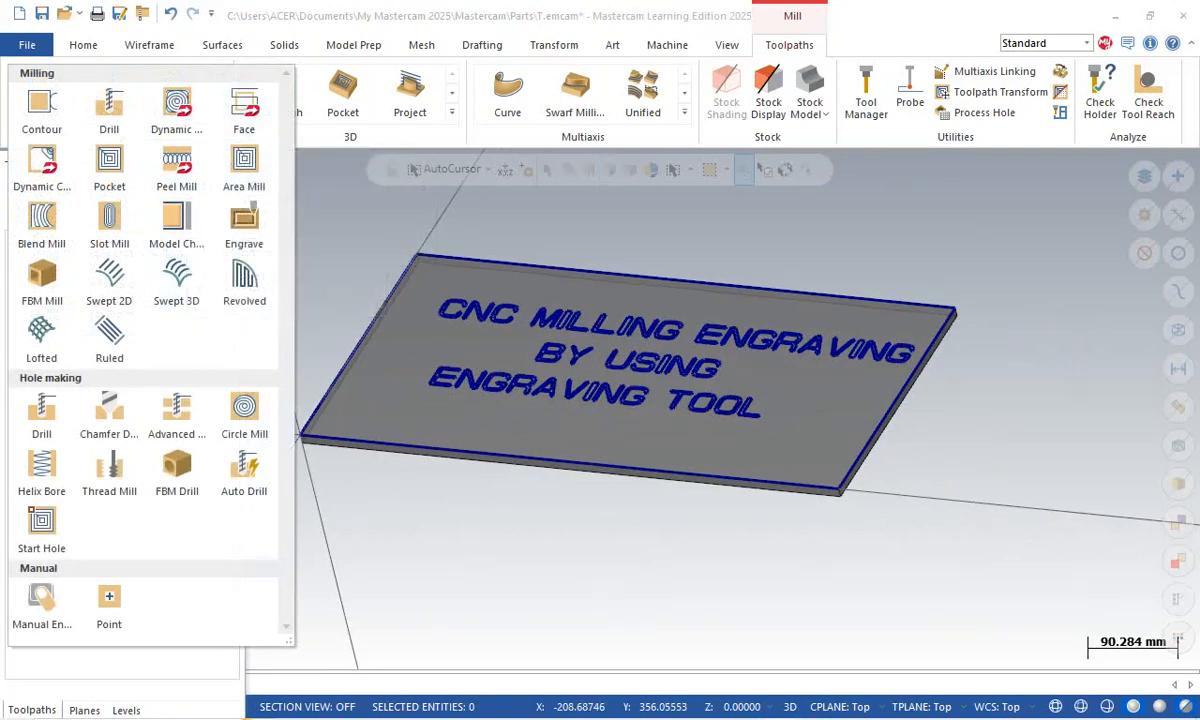
left_click(244, 225)
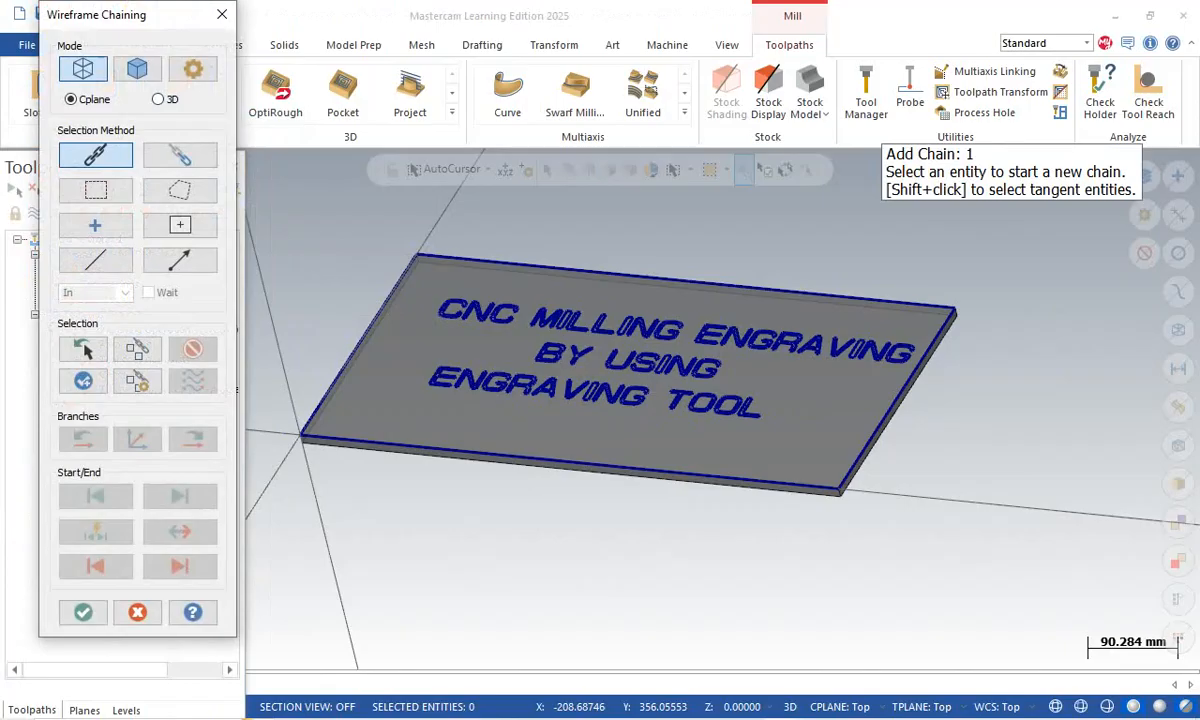
right_click(355, 226)
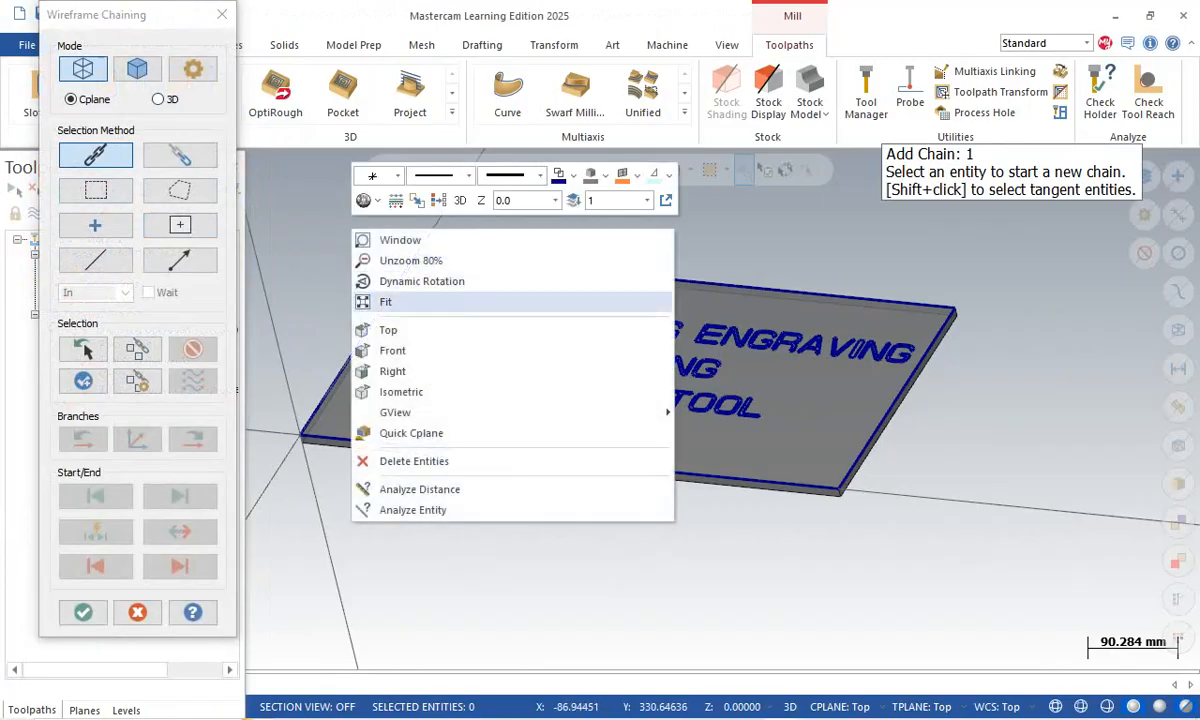
left_click(390, 330)
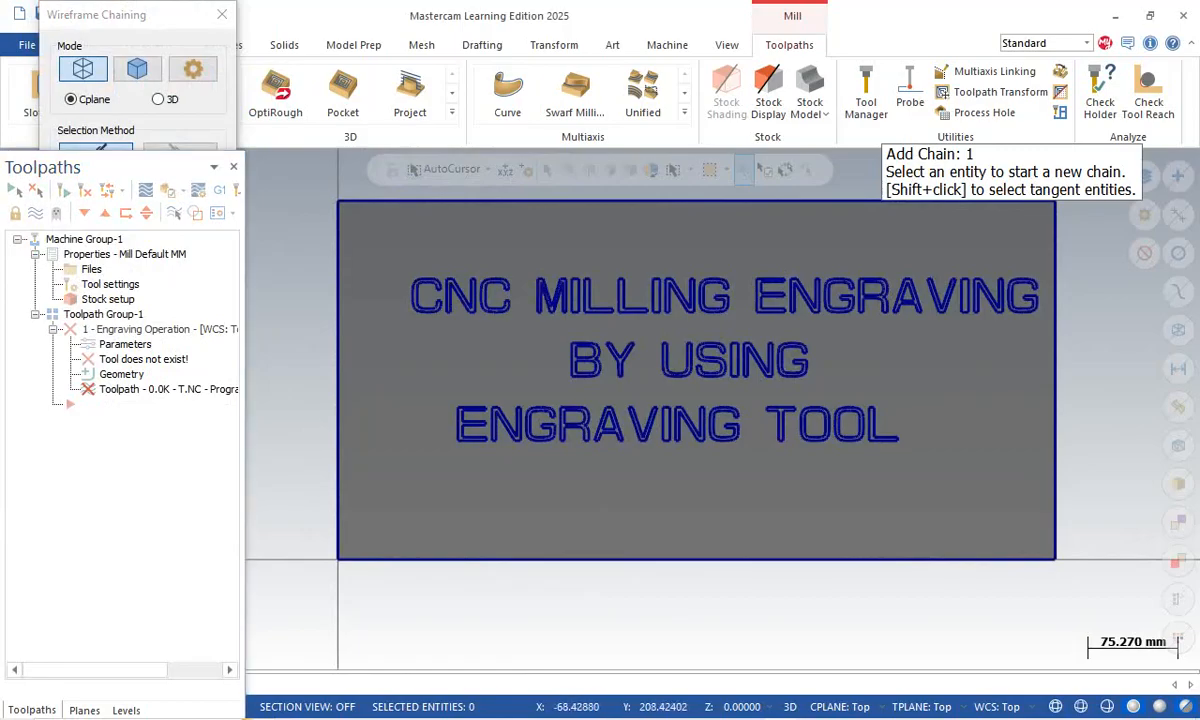
left_click(150, 15)
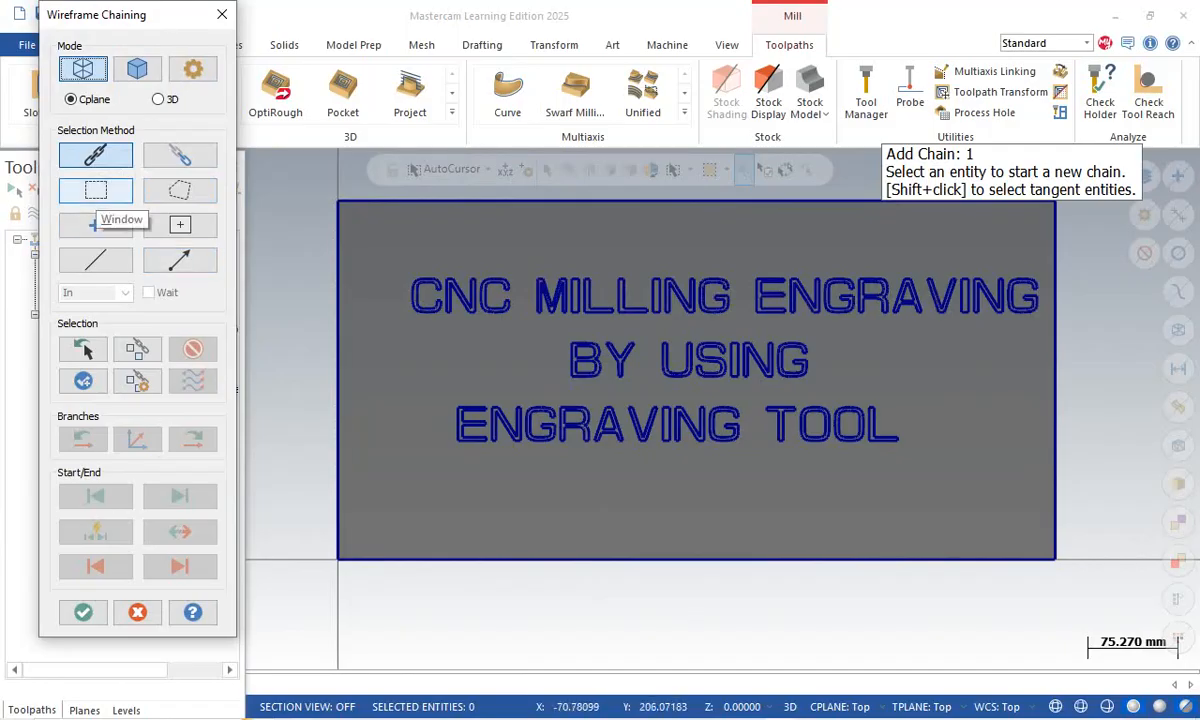
left_click(96, 192)
mouse_move(385, 252)
left_mouse_down()
mouse_move(450, 328)
mouse_move(735, 430)
mouse_move(965, 460)
mouse_move(1044, 494)
left_mouse_up()
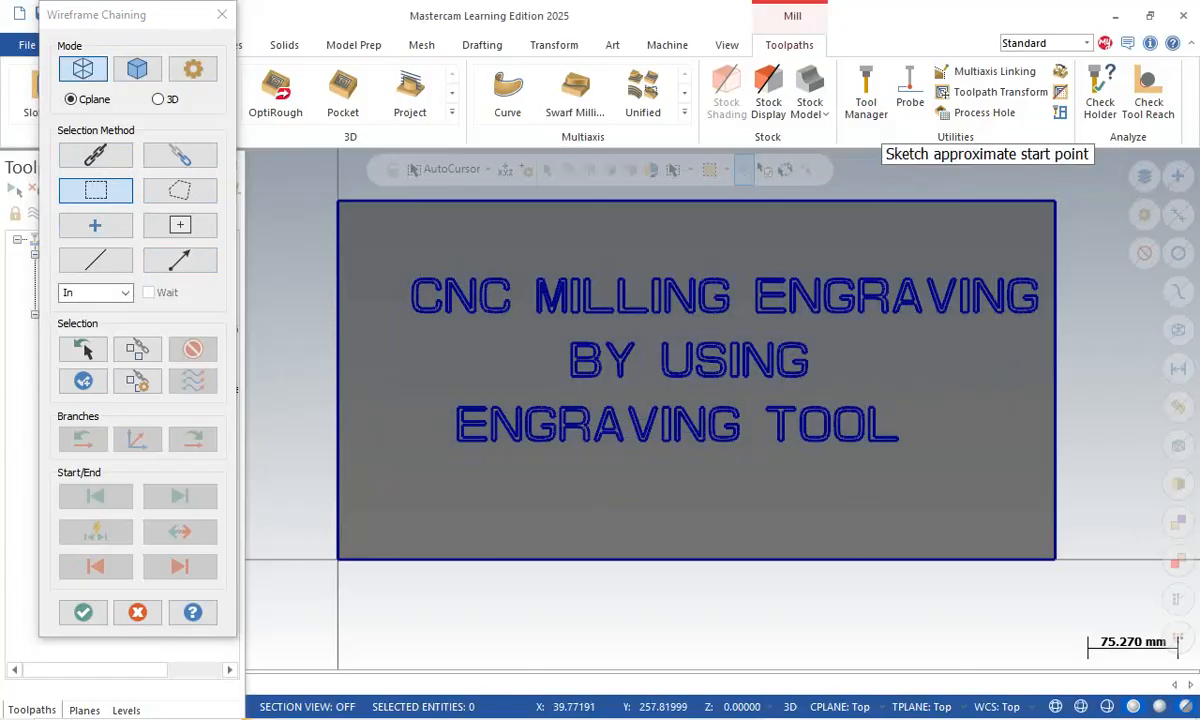
scroll(414, 365, "up", 1)
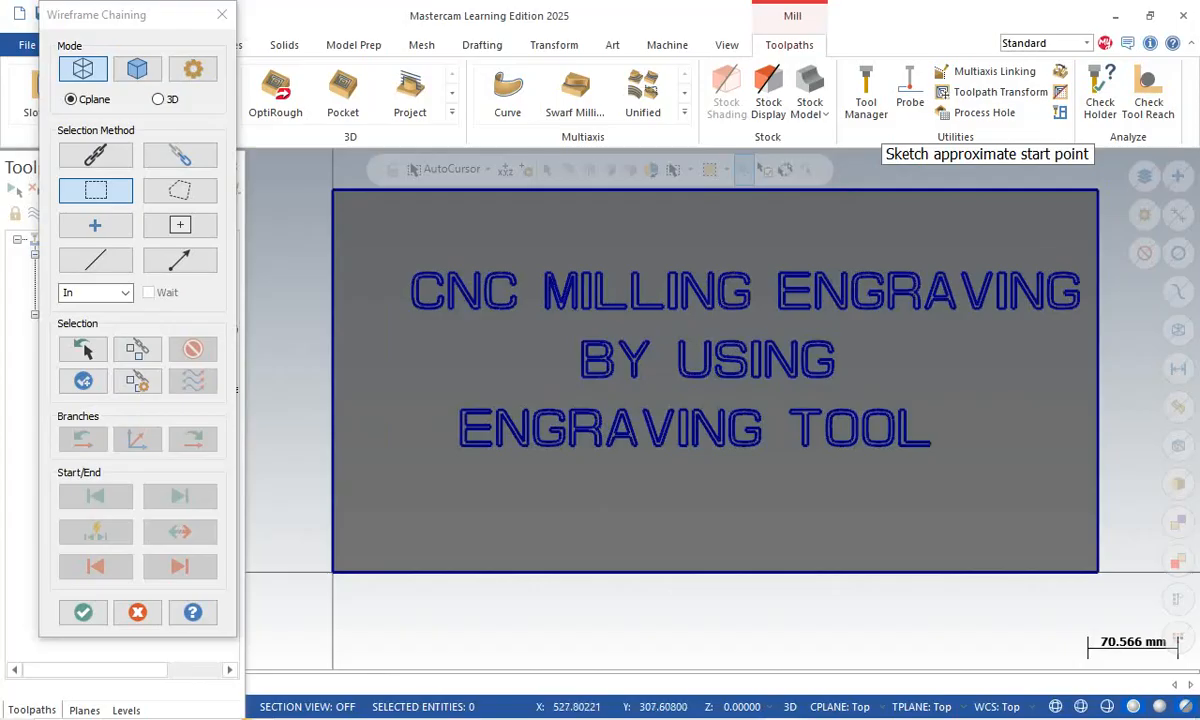
scroll(1000, 184, "up", 3)
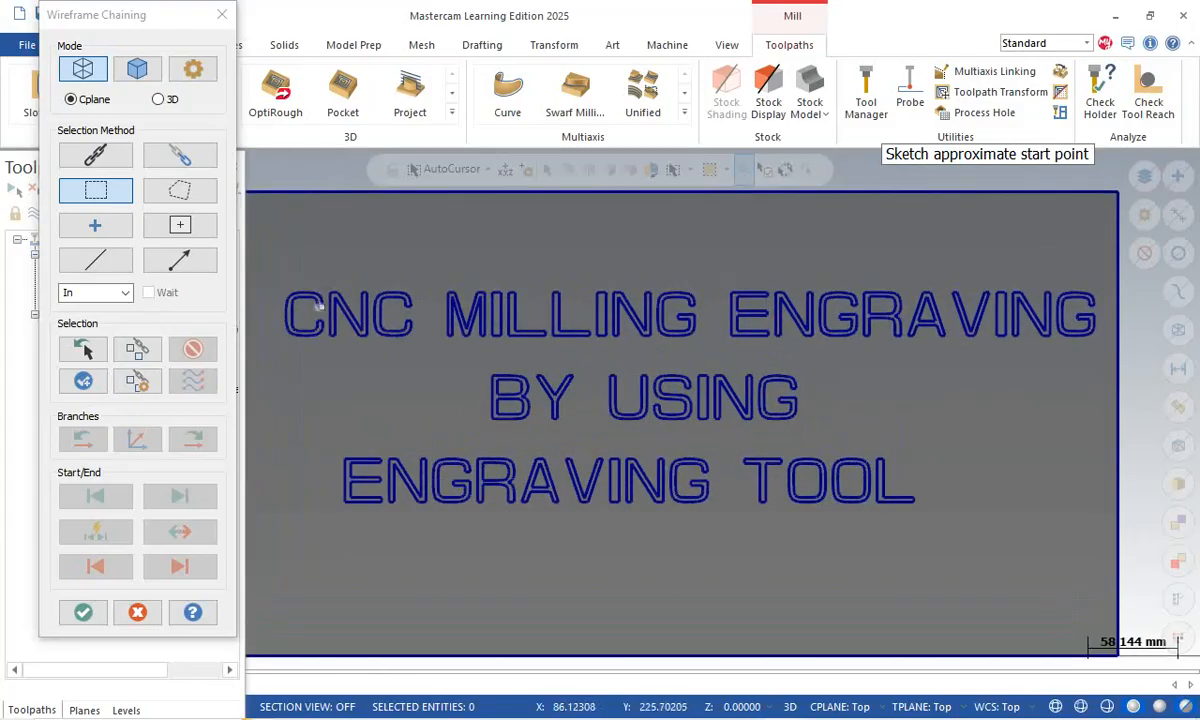
scroll(318, 305, "up", 1)
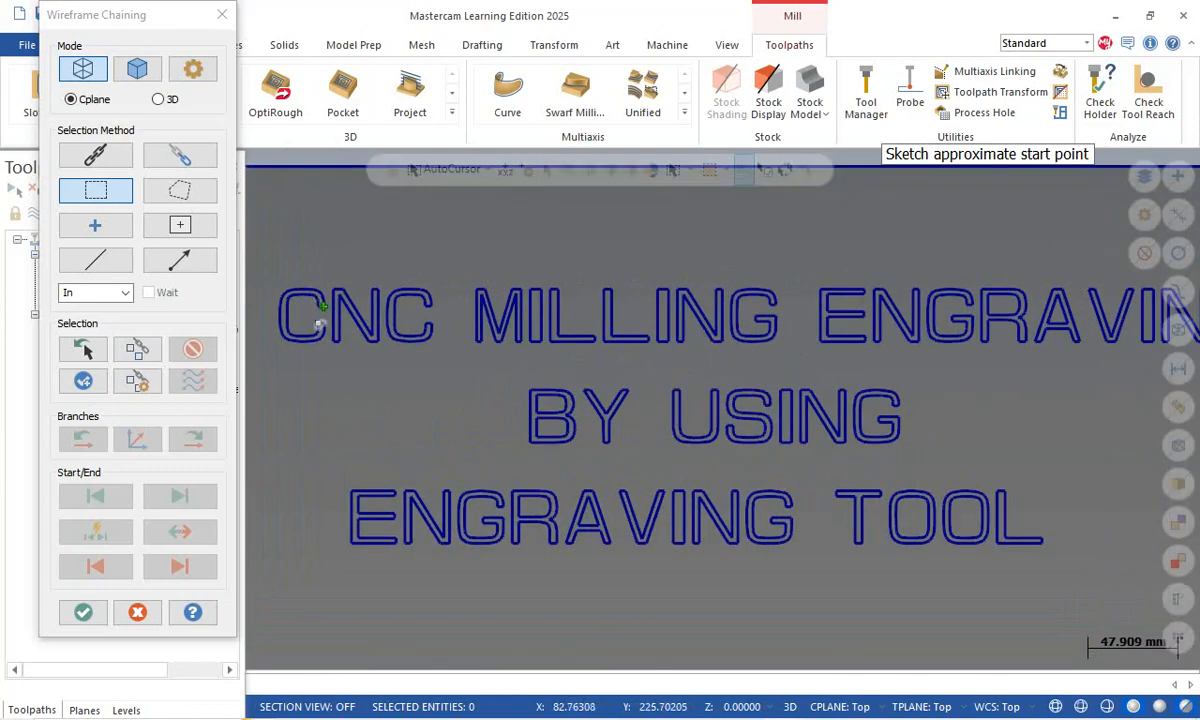
left_click(320, 305)
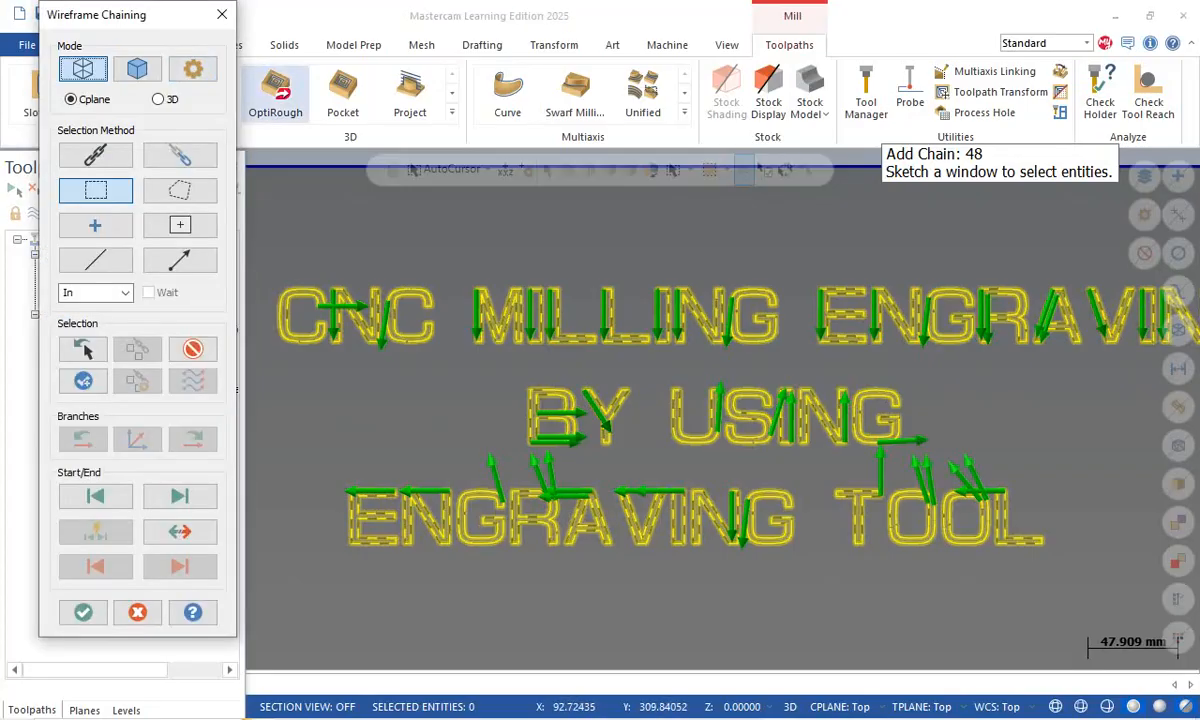
key("Return")
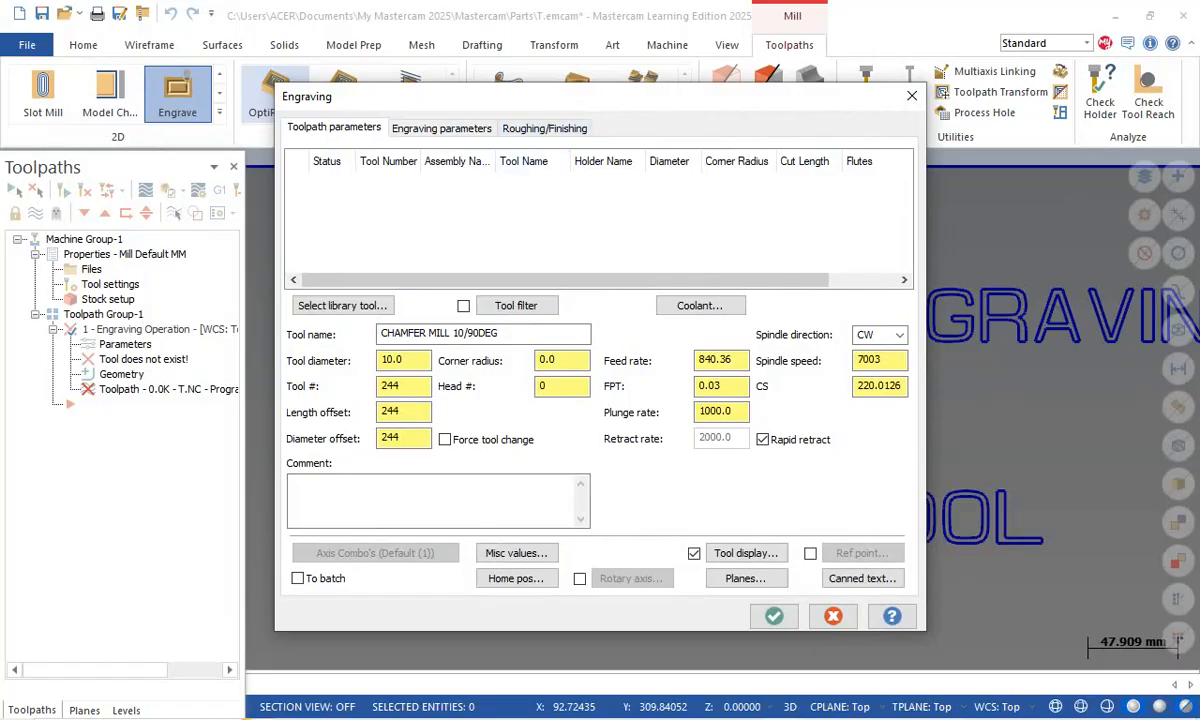
- Create a new tool of type Engrave mill for the engraving operation and proceed to its geometry definition
right_click(408, 194)
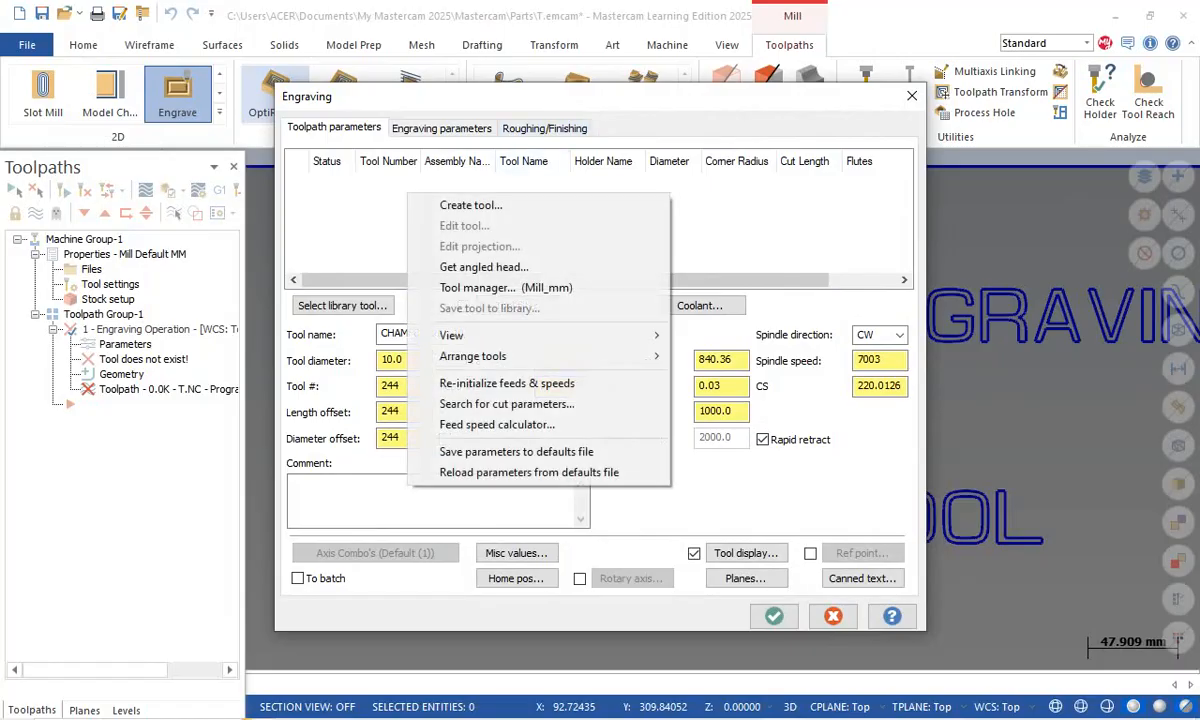
left_click(470, 205)
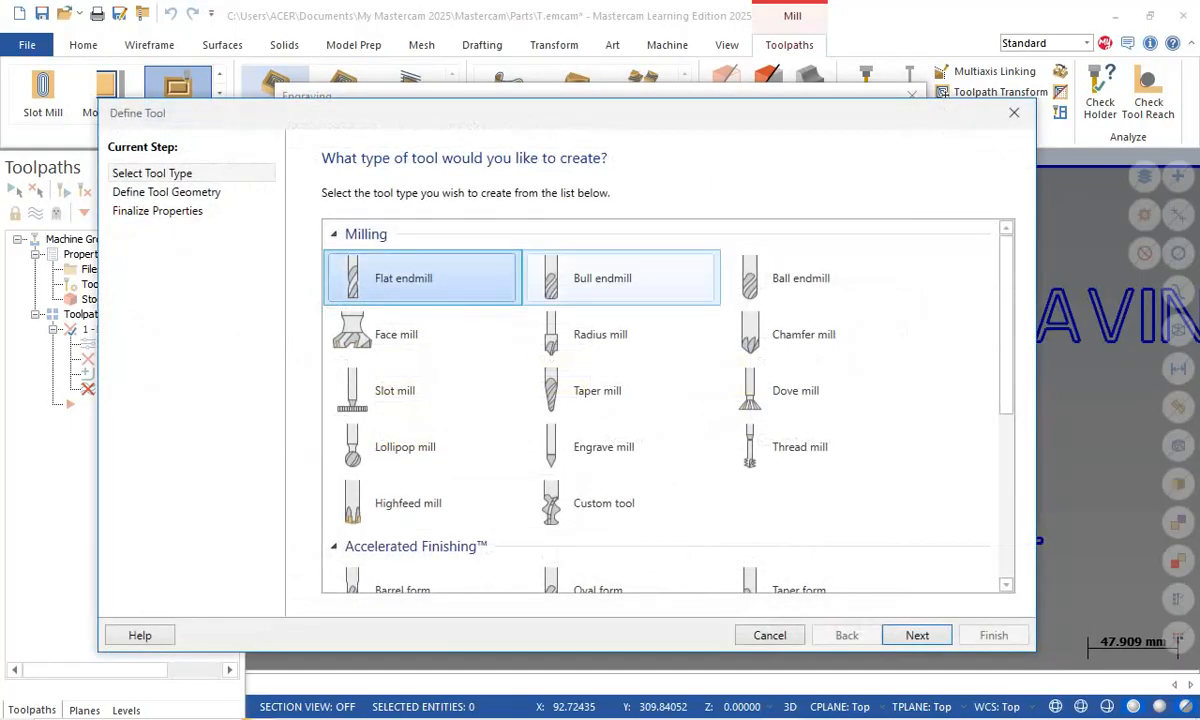
left_click(621, 447)
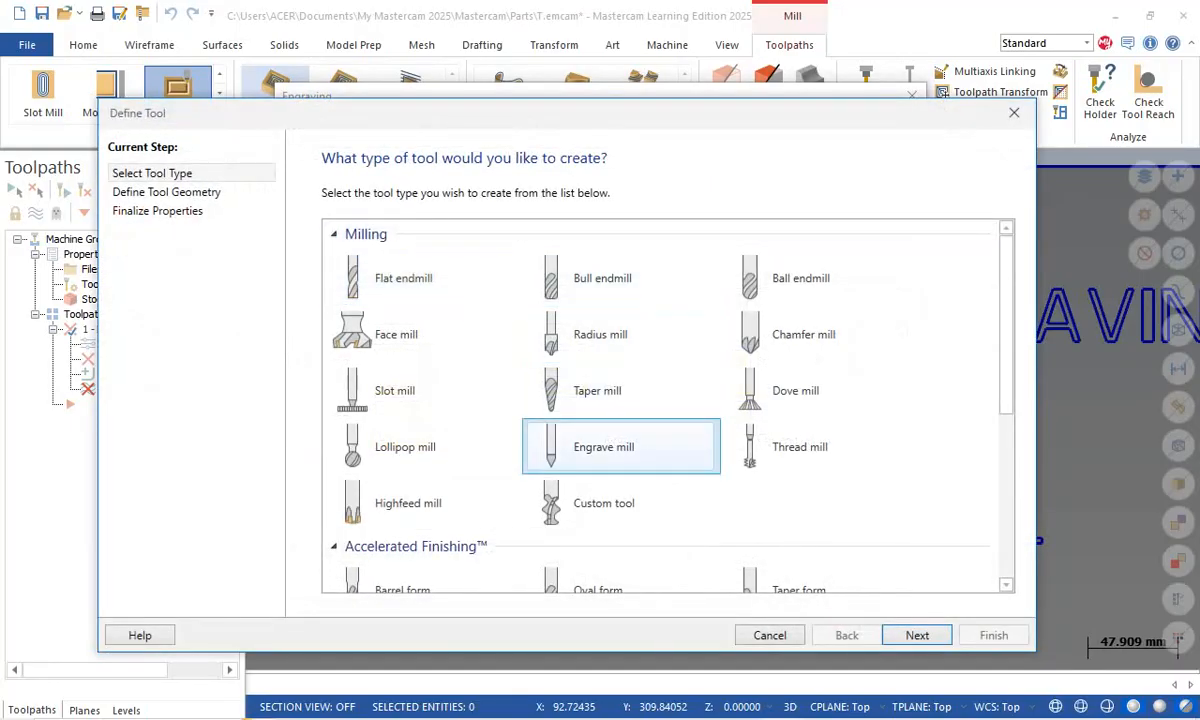
left_click(917, 635)
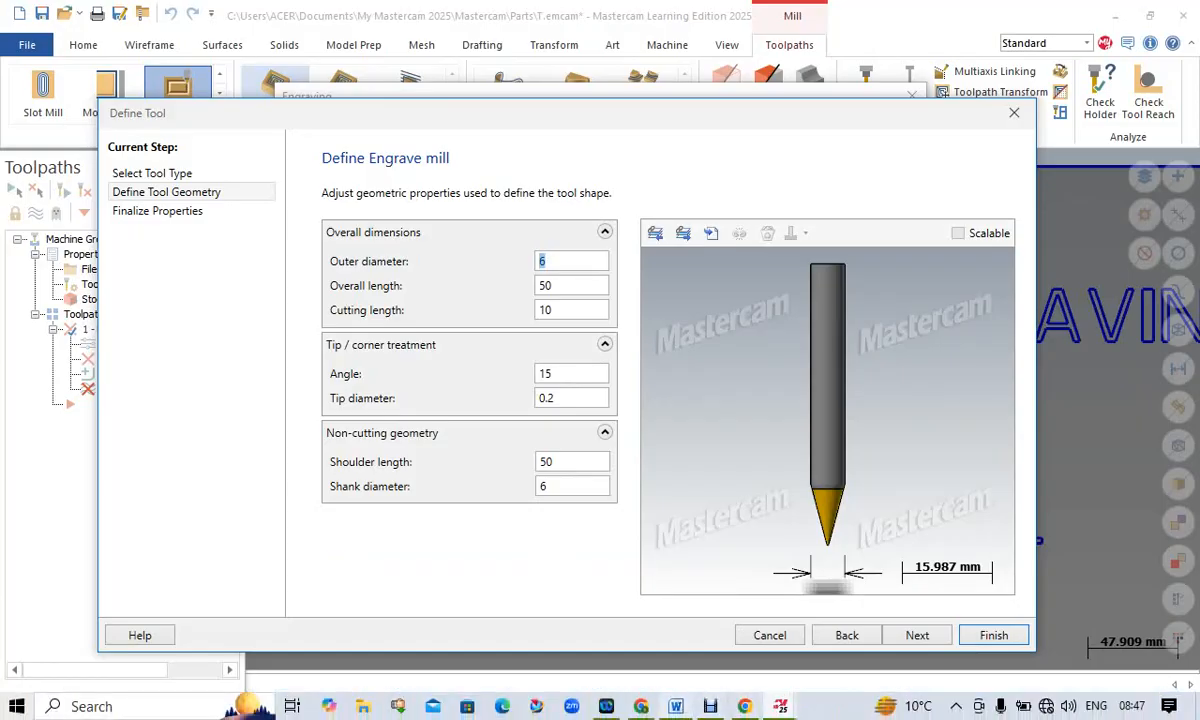
- Switch to the Word document on the 30 Degree X060 Engraving Tool and look through its tool drawings
left_click(677, 706)
scroll(590, 400, "up", 7)
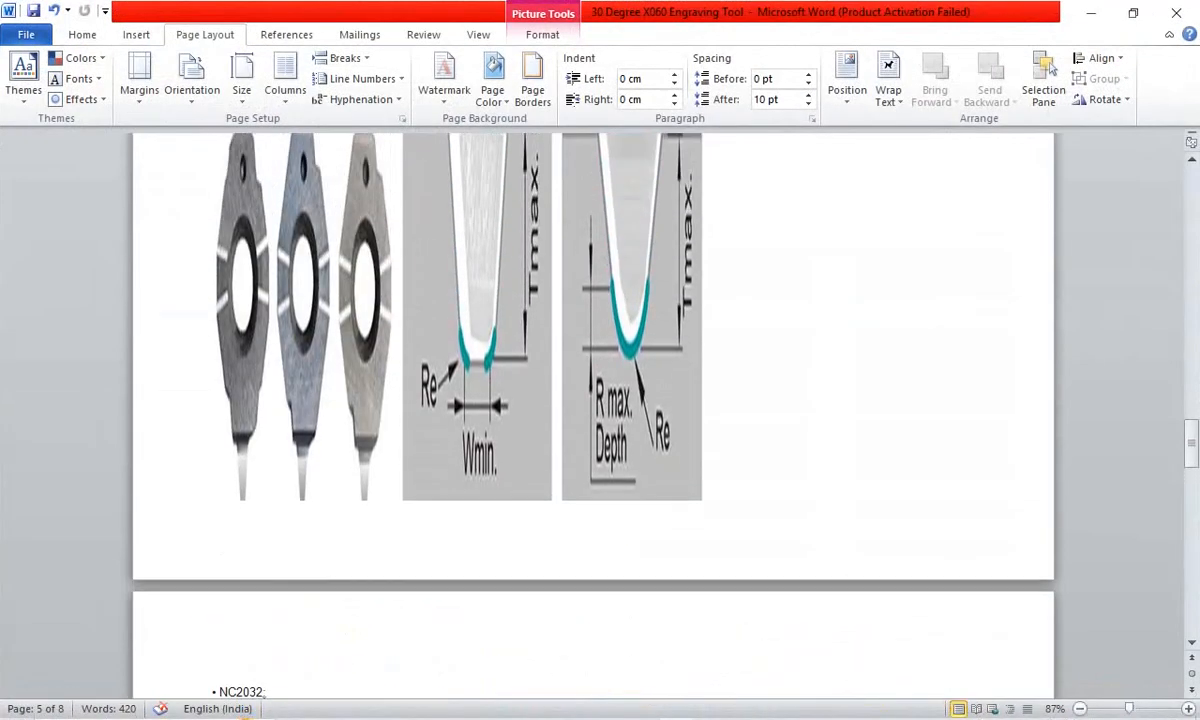
scroll(593, 400, "up", 8)
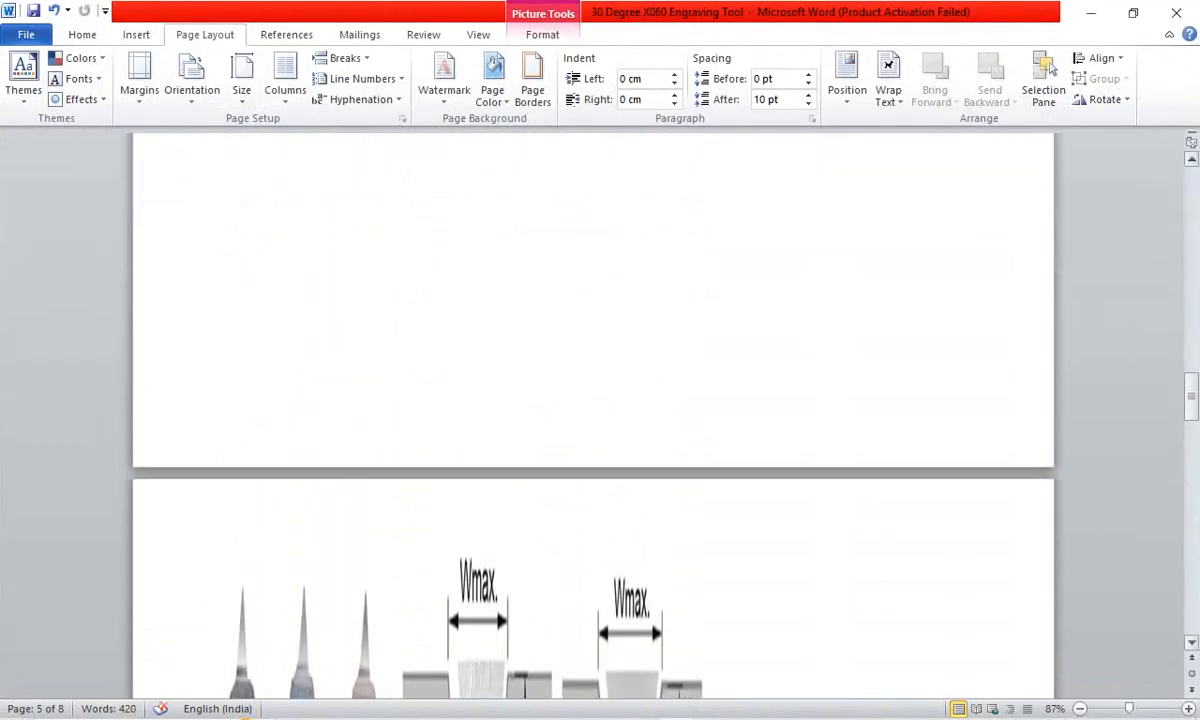
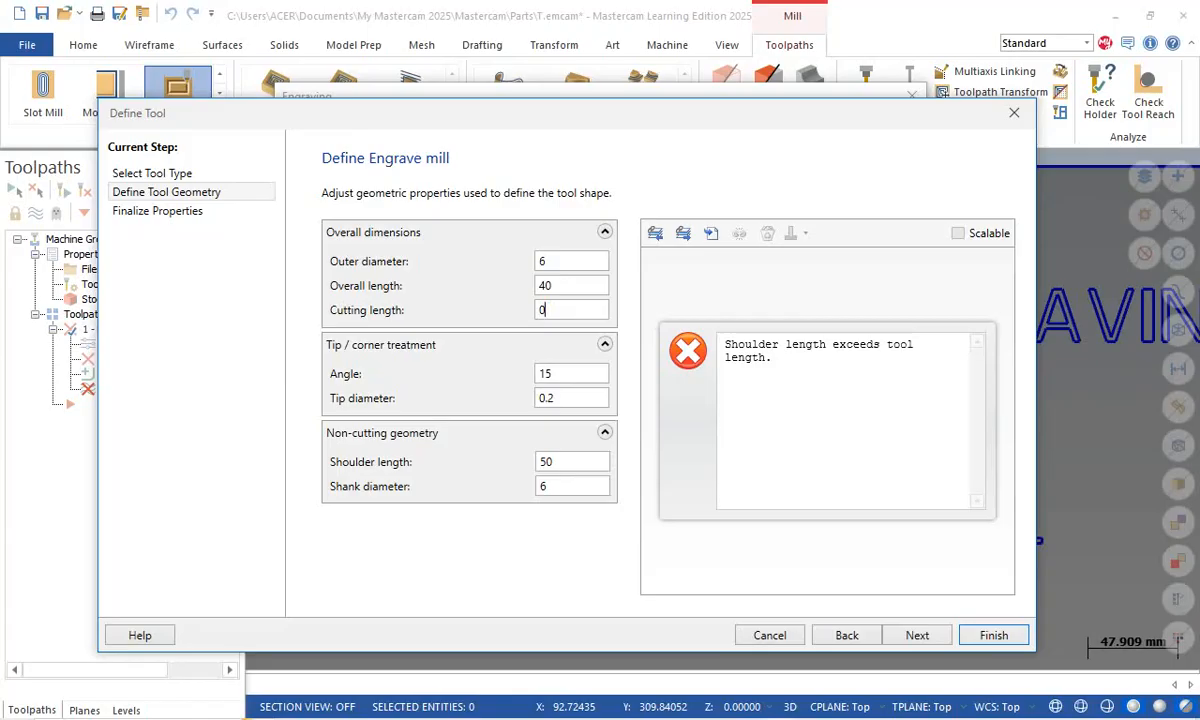
- Set the engrave mill's cutting length to 0.6, angle to 39, tip diameter to 0.2 and shoulder length to 8
type("6")
key("Tab")
type("39")
key("Tab")
type("0.2")
key("Tab")
type("8")
key("Tab")
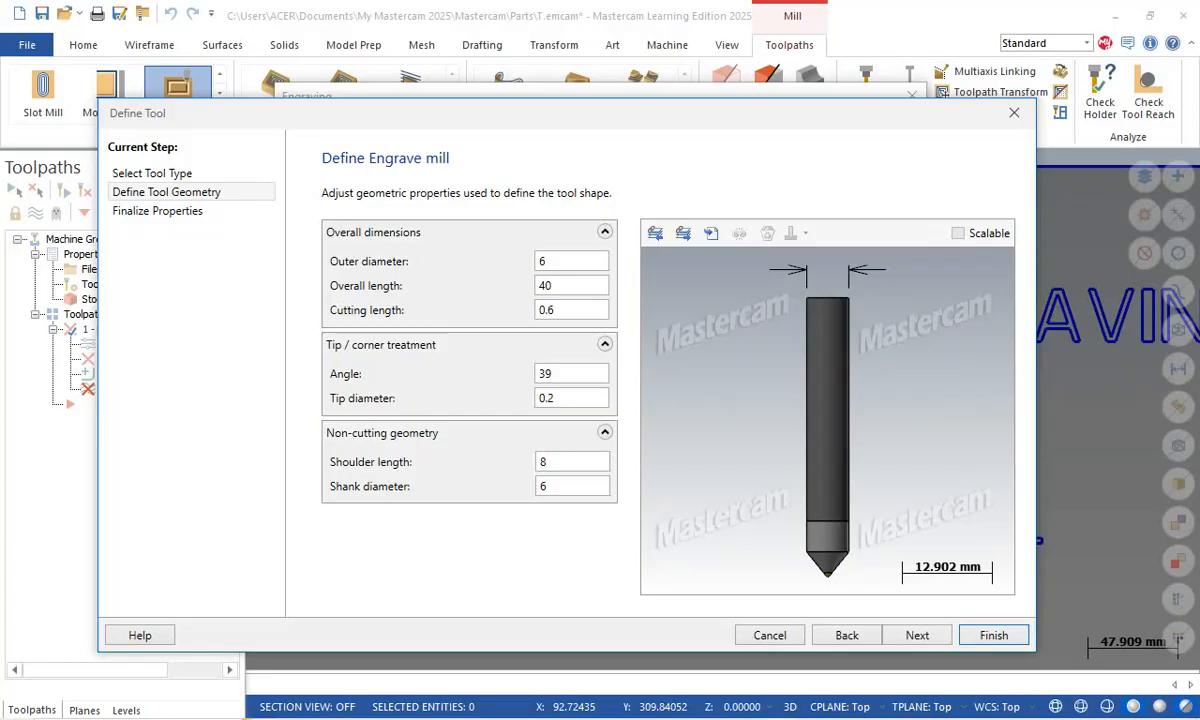
- Check the engrave mill's dimensions one by one in the tool preview and correct its angle to 30
left_click(549, 261)
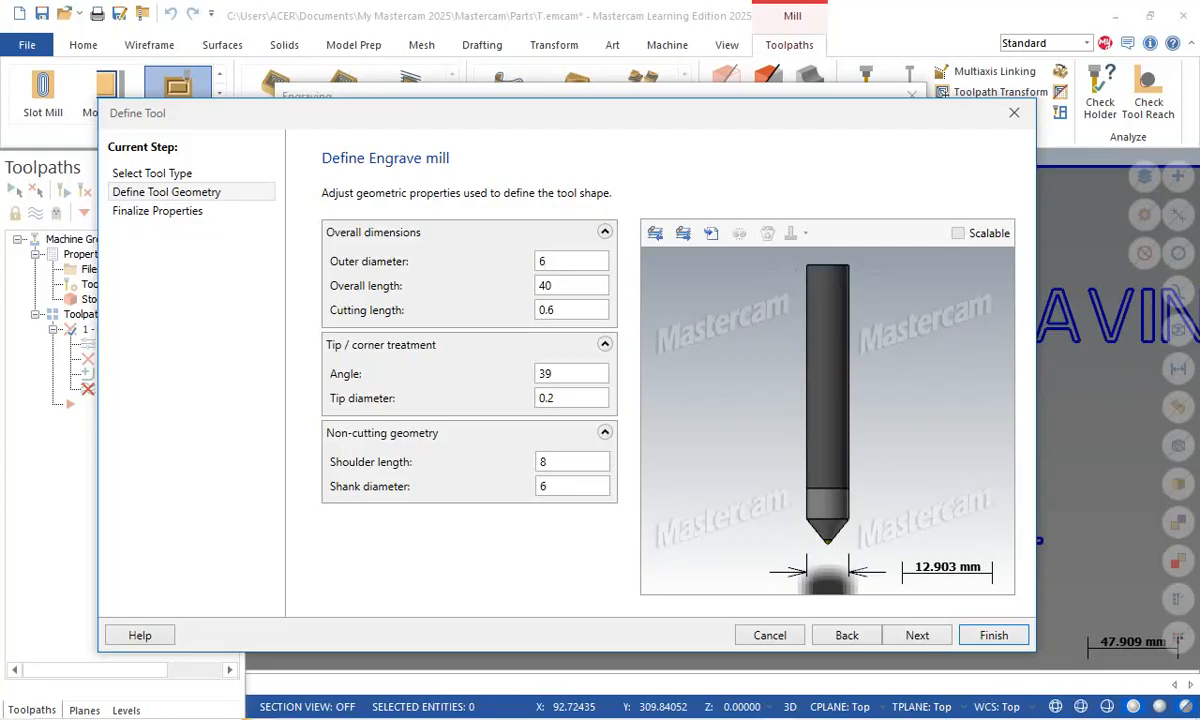
left_click(552, 286)
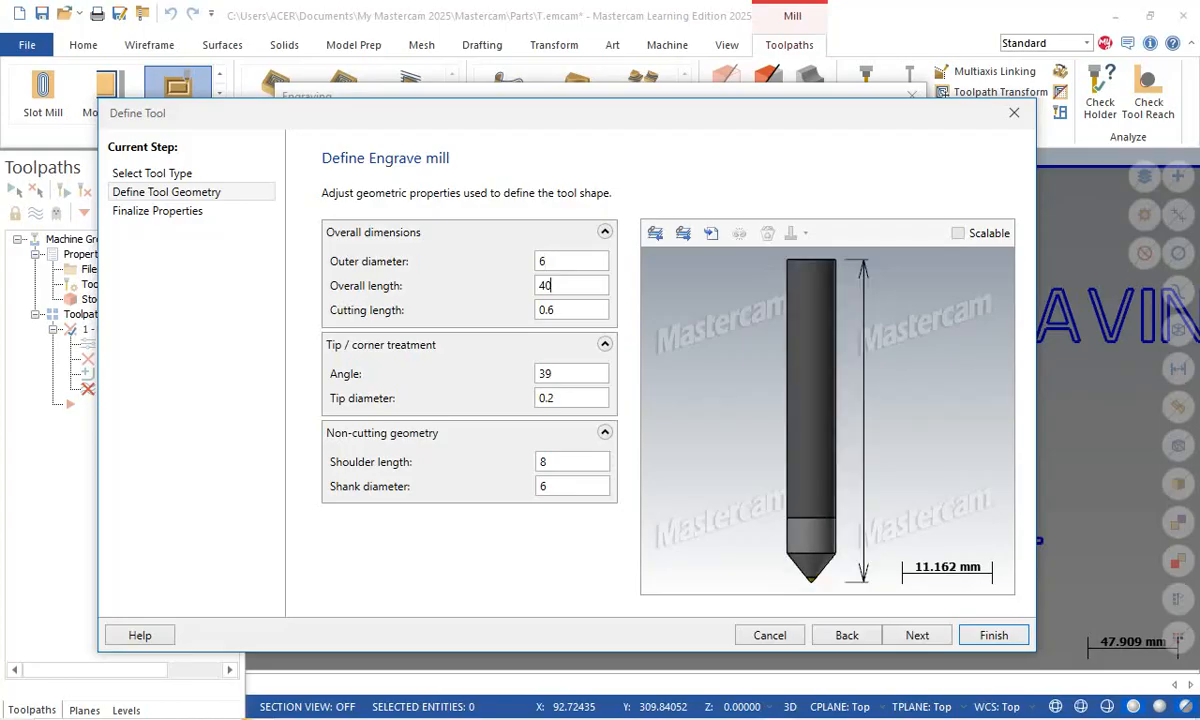
left_click(554, 310)
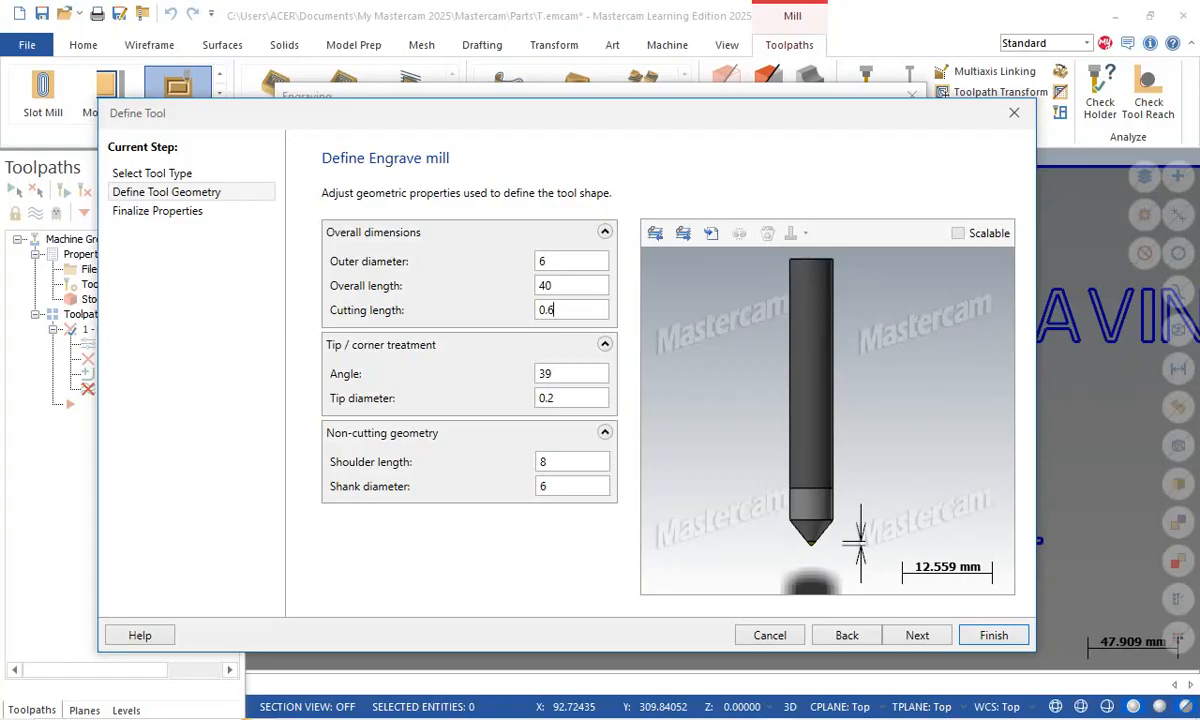
left_click(553, 374)
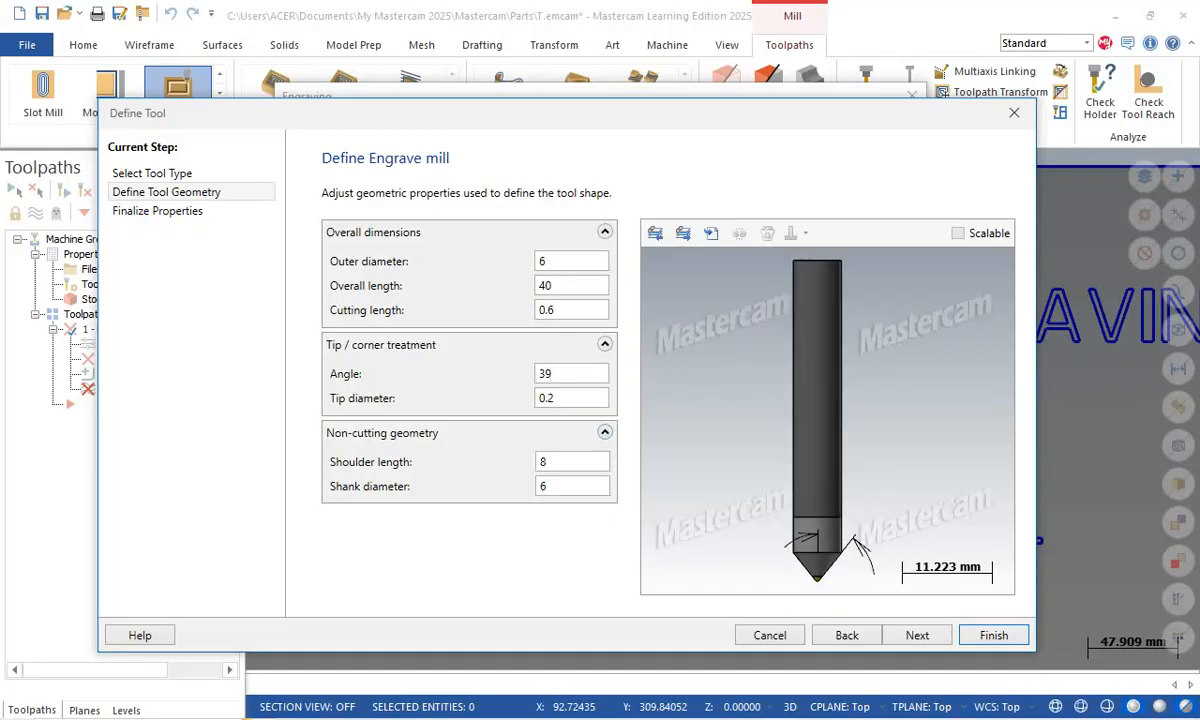
key("BackSpace")
type("0")
key("Tab")
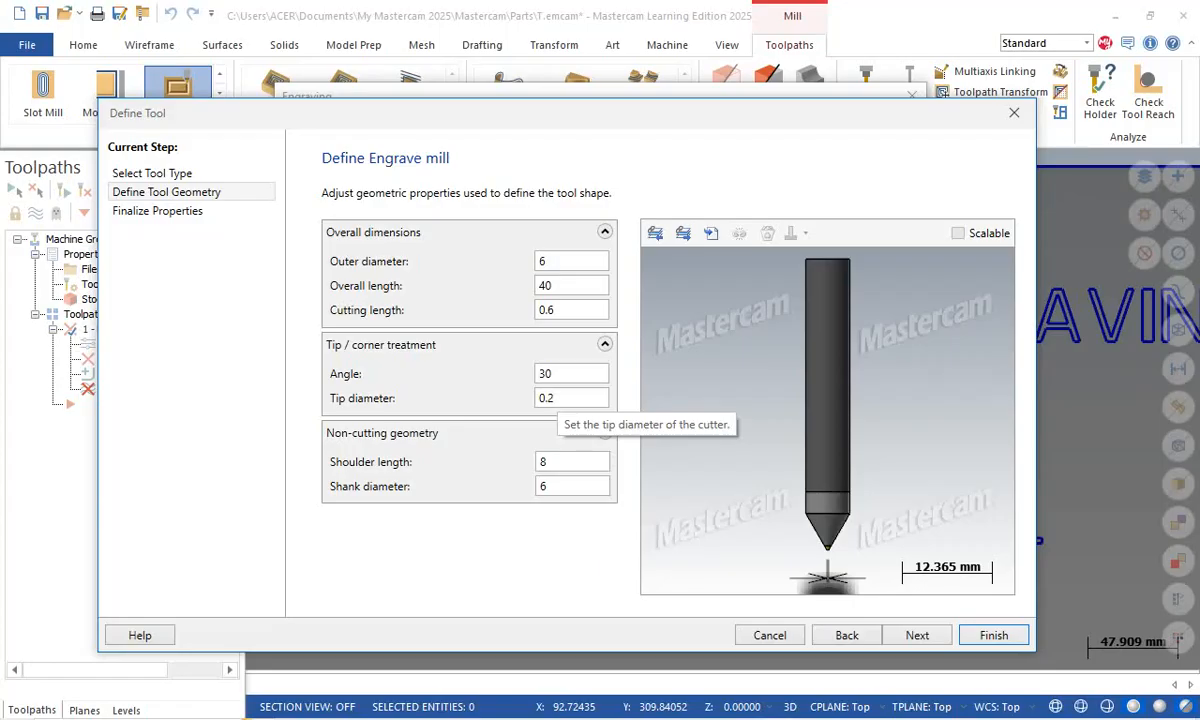
left_click(560, 462)
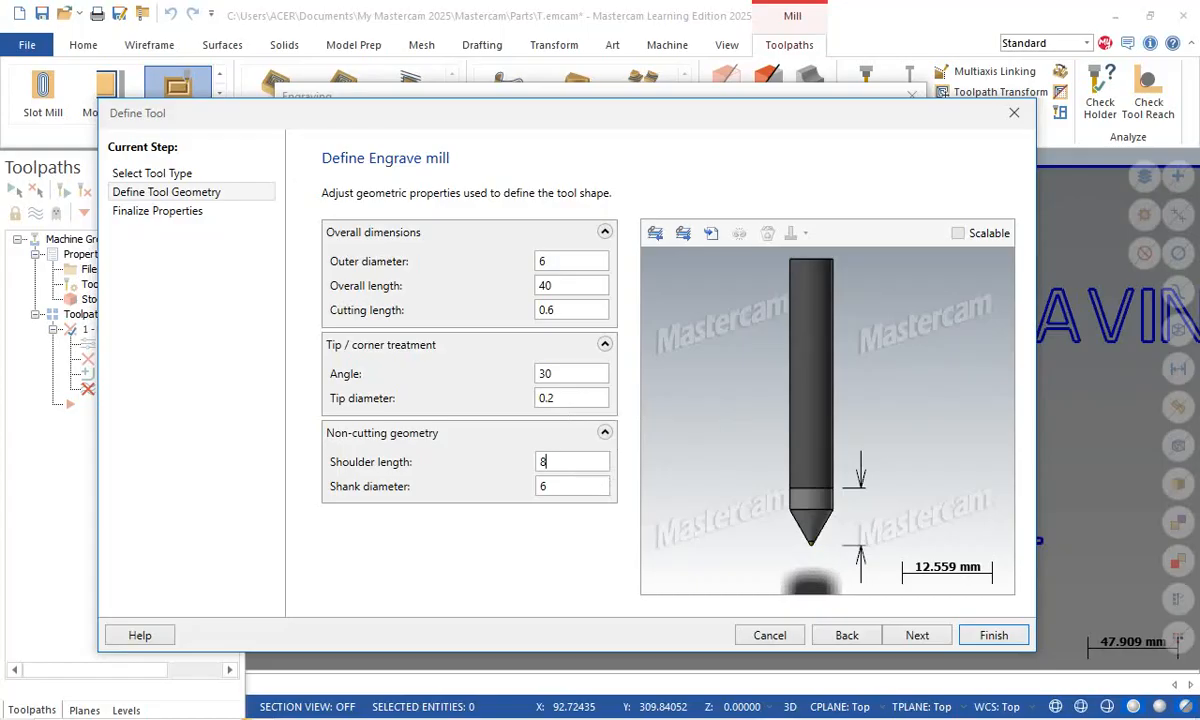
- Finish defining the engrave mill and set its feed rate to 400 and spindle speed to 4000
key("Return")
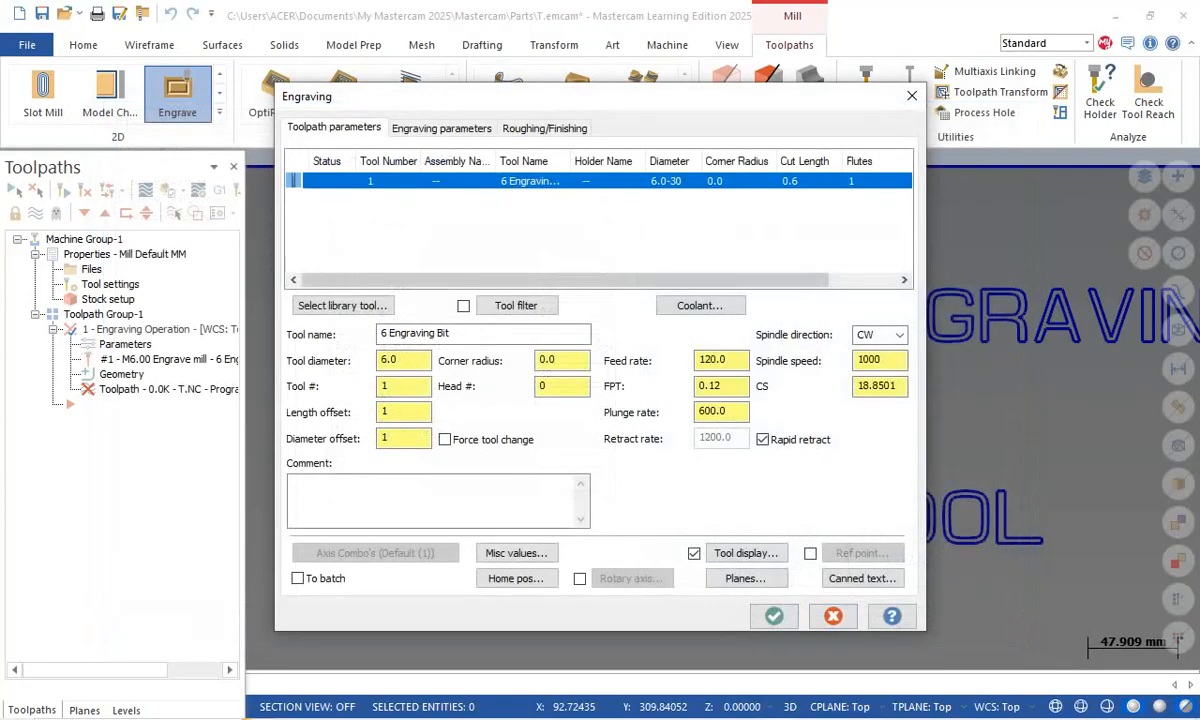
left_click(720, 360)
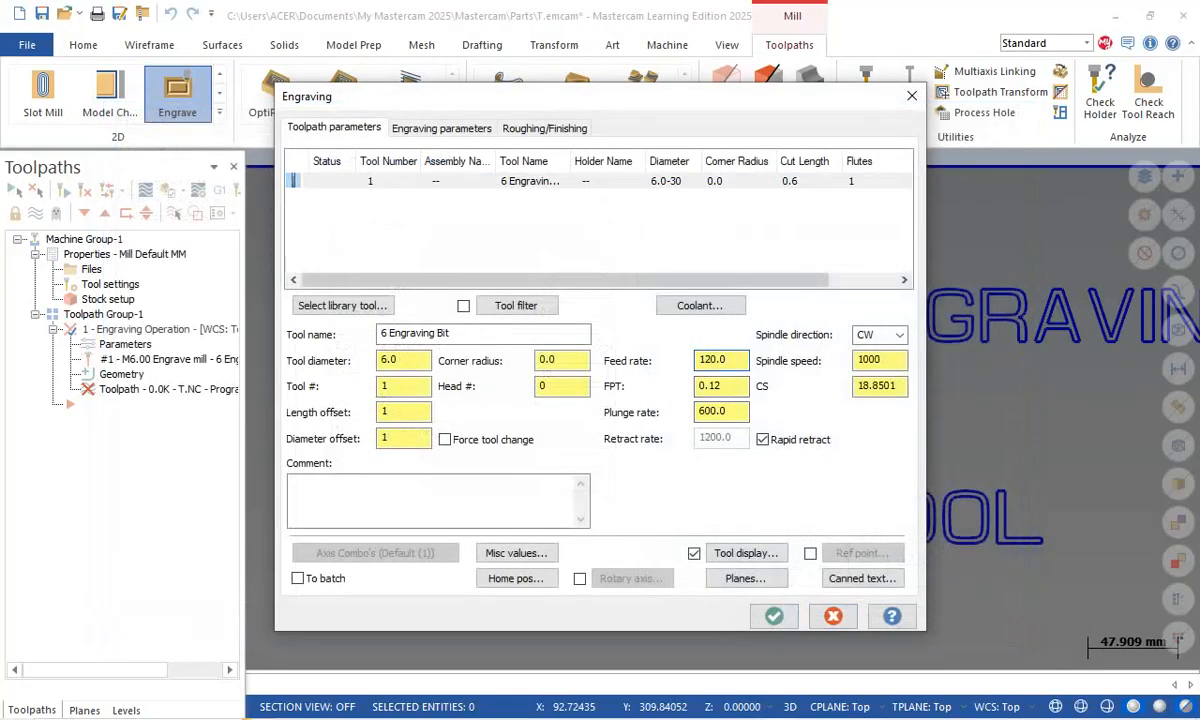
double_click(720, 360)
type("400")
double_click(870, 360)
type("4000")
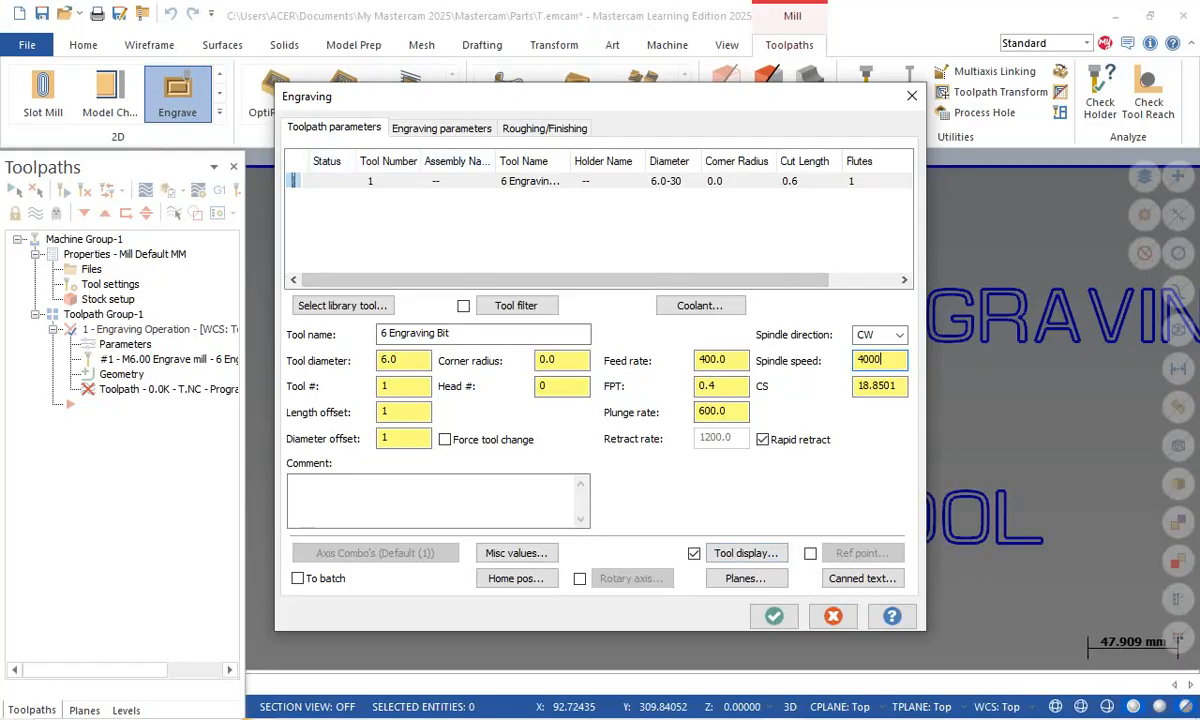
- Enable an absolute clearance of 10 and set the retract plane to 5, feed plane to 2 and incremental depth to -0.15
left_click(441, 128)
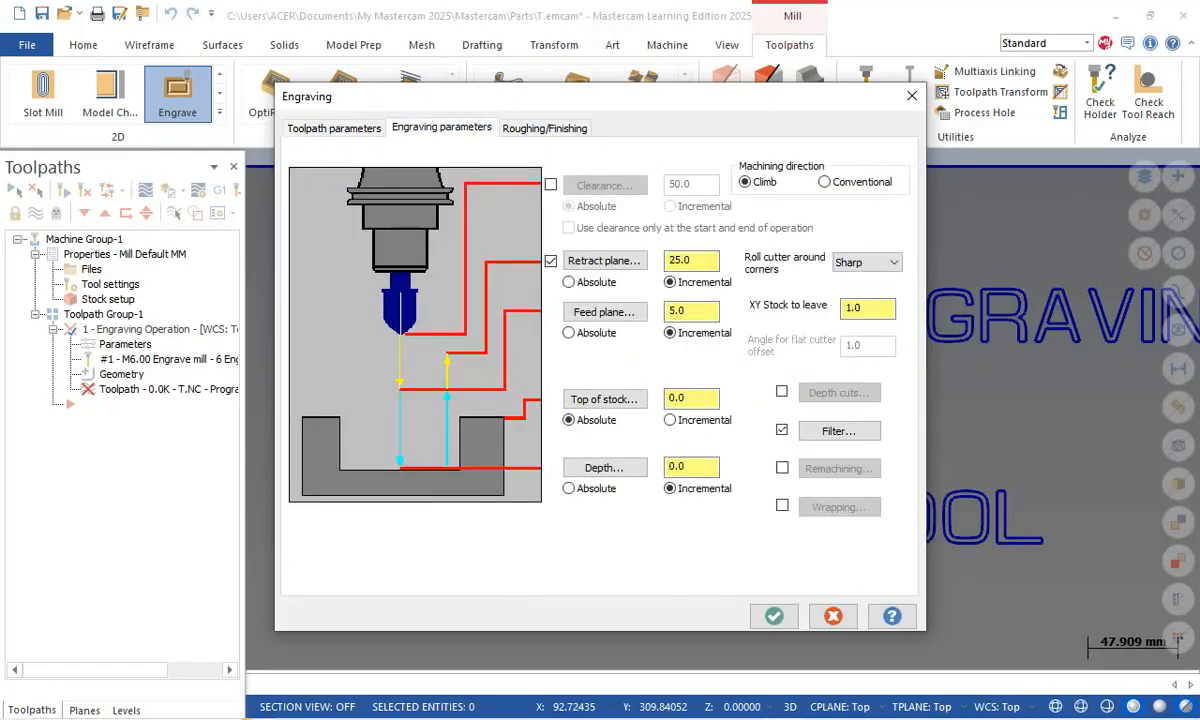
left_click(551, 185)
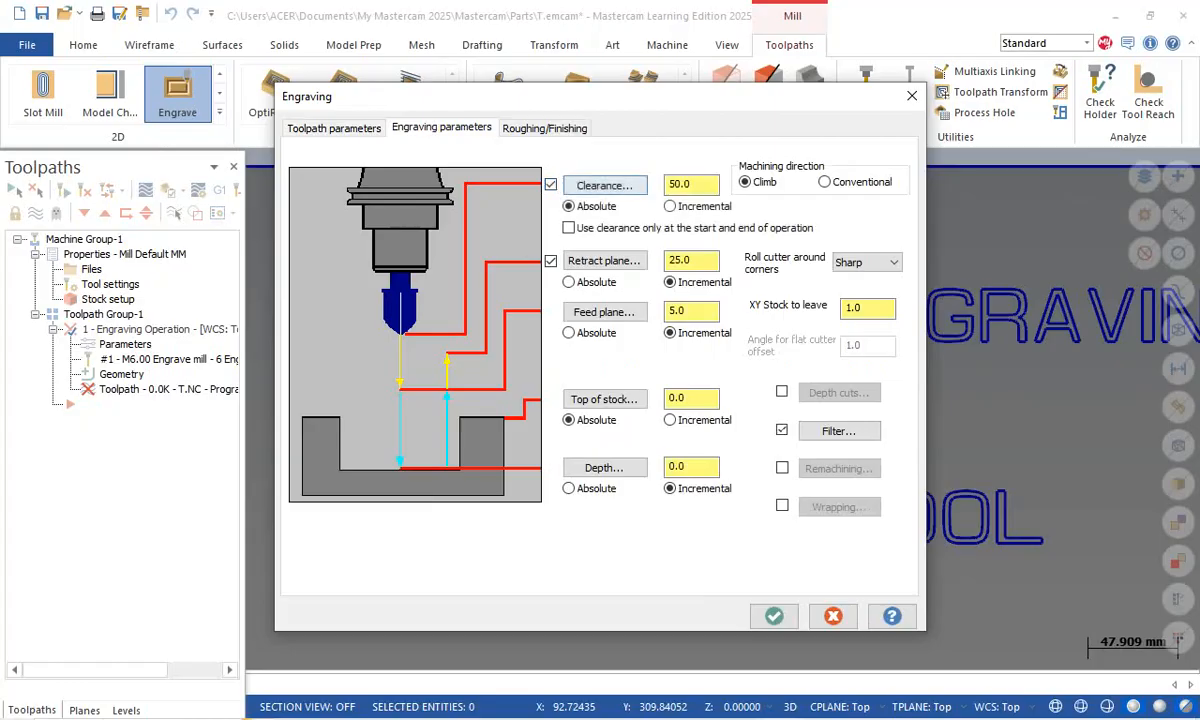
left_click_drag(697, 185, 572, 204)
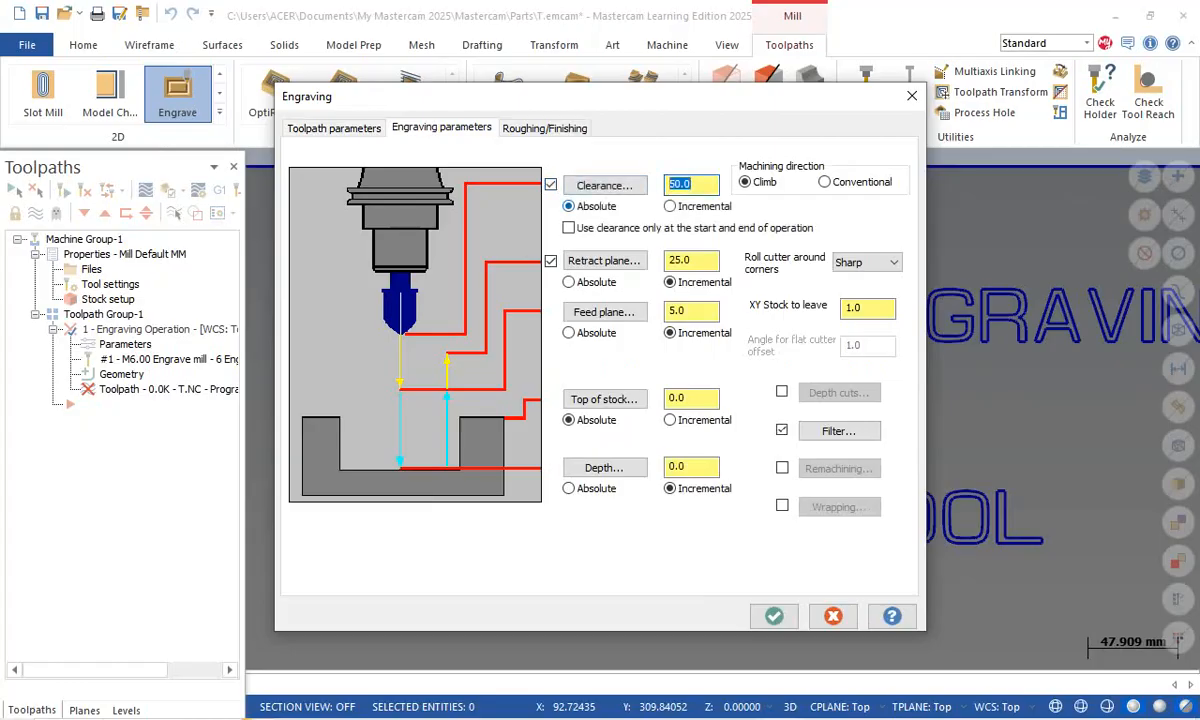
type("10")
left_click_drag(697, 261, 664, 261)
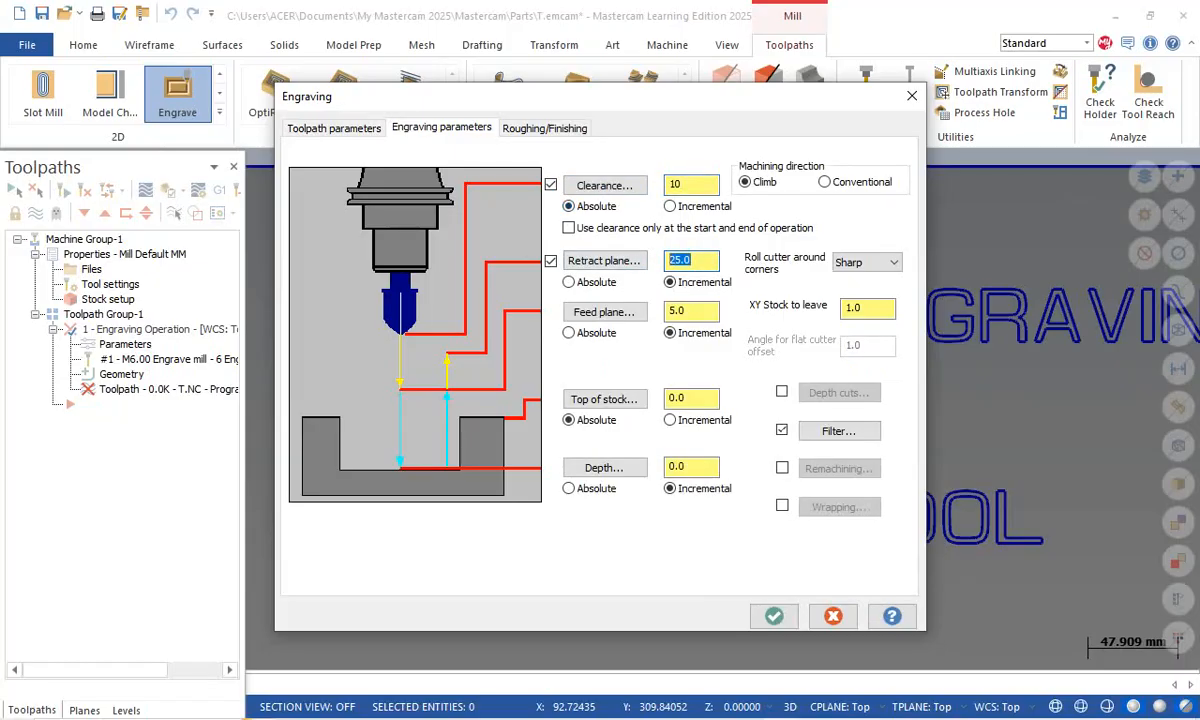
type("5")
left_click_drag(692, 311, 666, 311)
type("2")
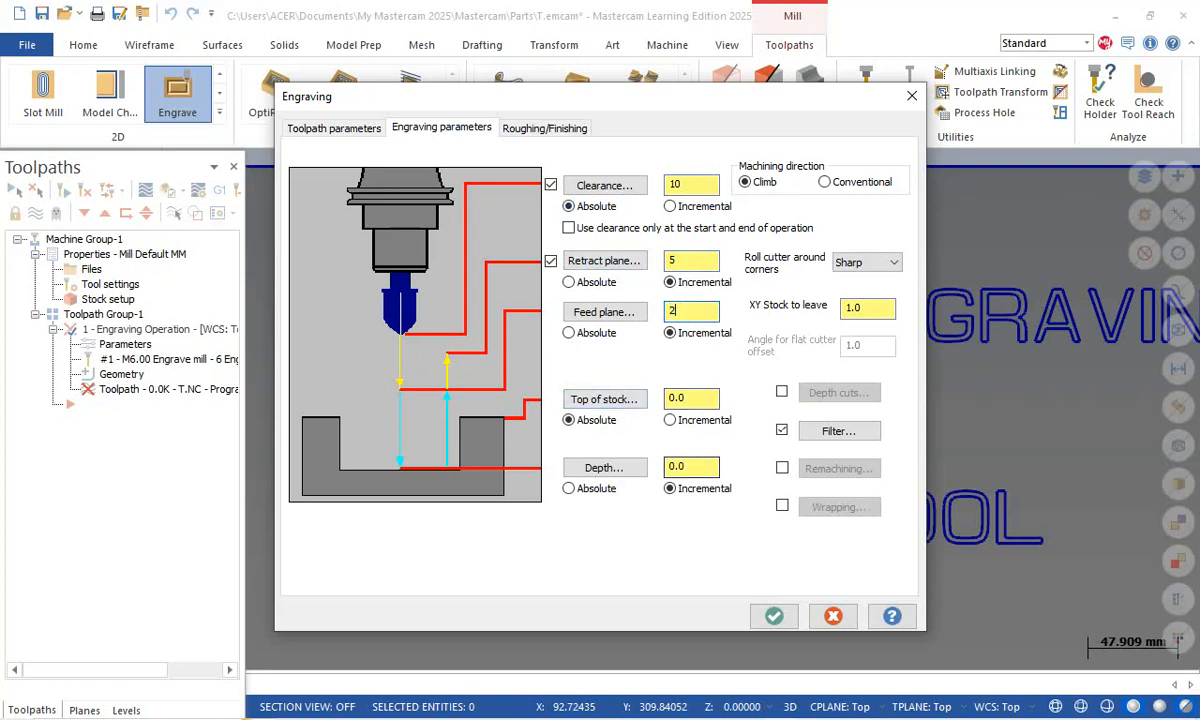
left_click_drag(688, 467, 641, 467)
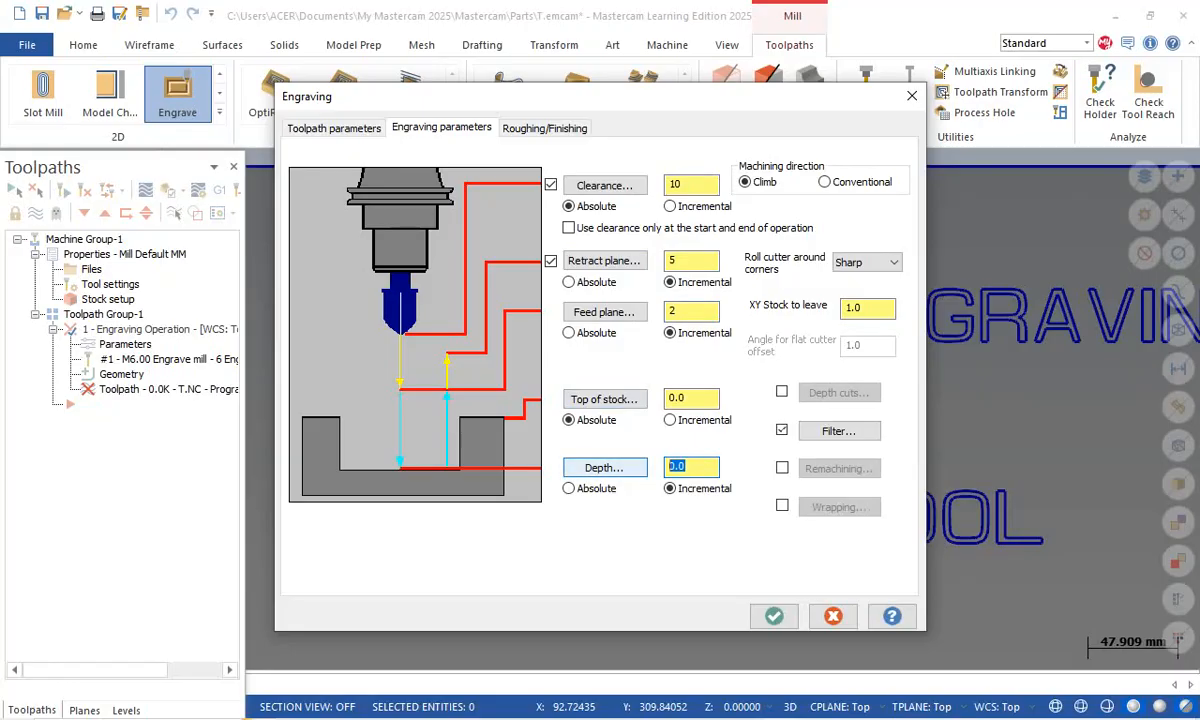
type("-.15")
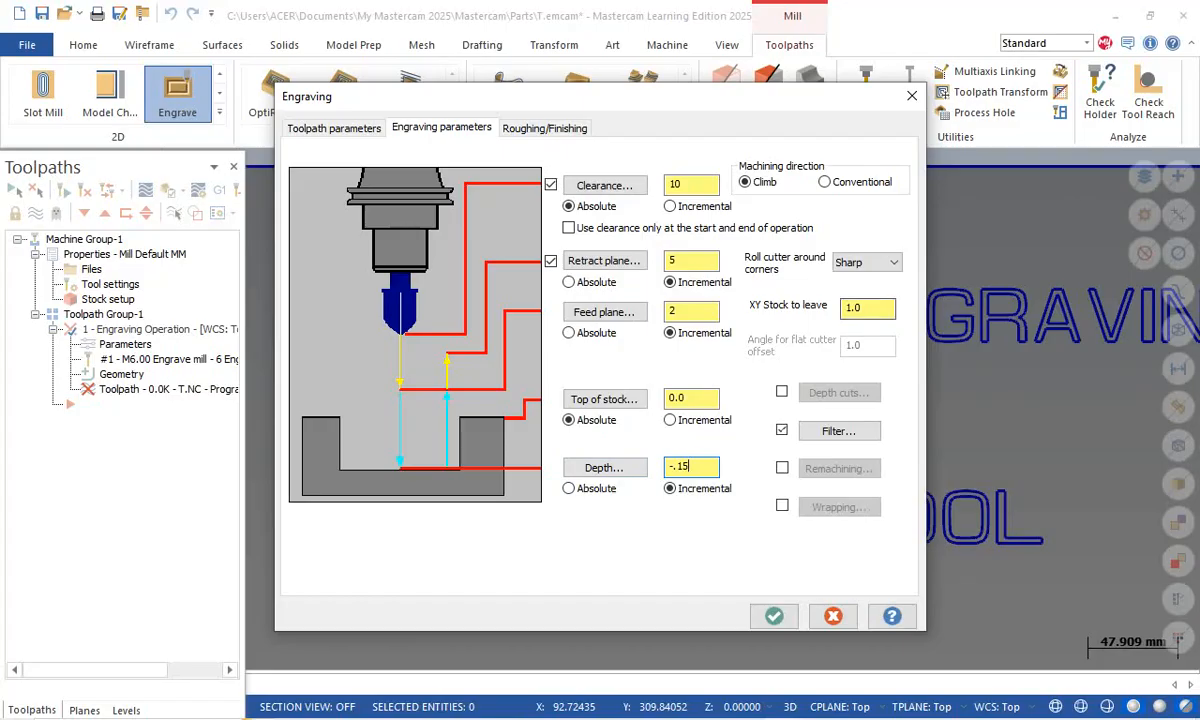
- Set the XY stock to leave to 0 and enable depth cuts with 3 equal depth cuts
double_click(860, 309)
type("0")
left_click(781, 391)
left_click(838, 392)
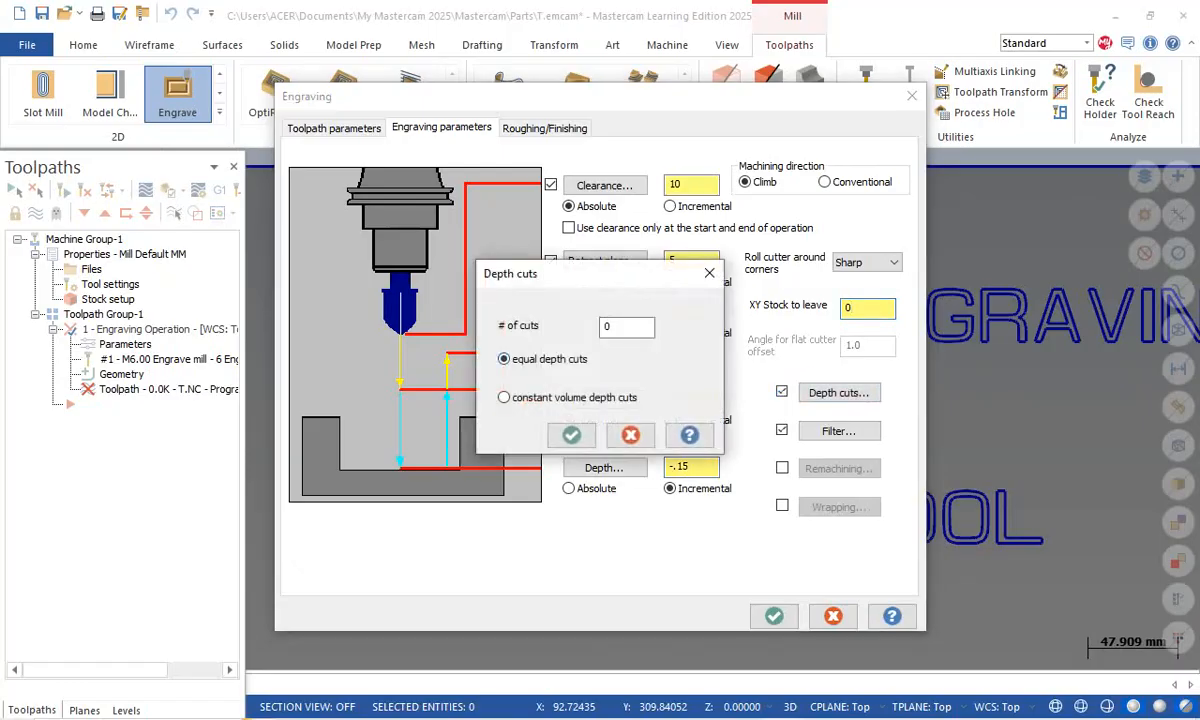
left_click_drag(600, 273, 579, 181)
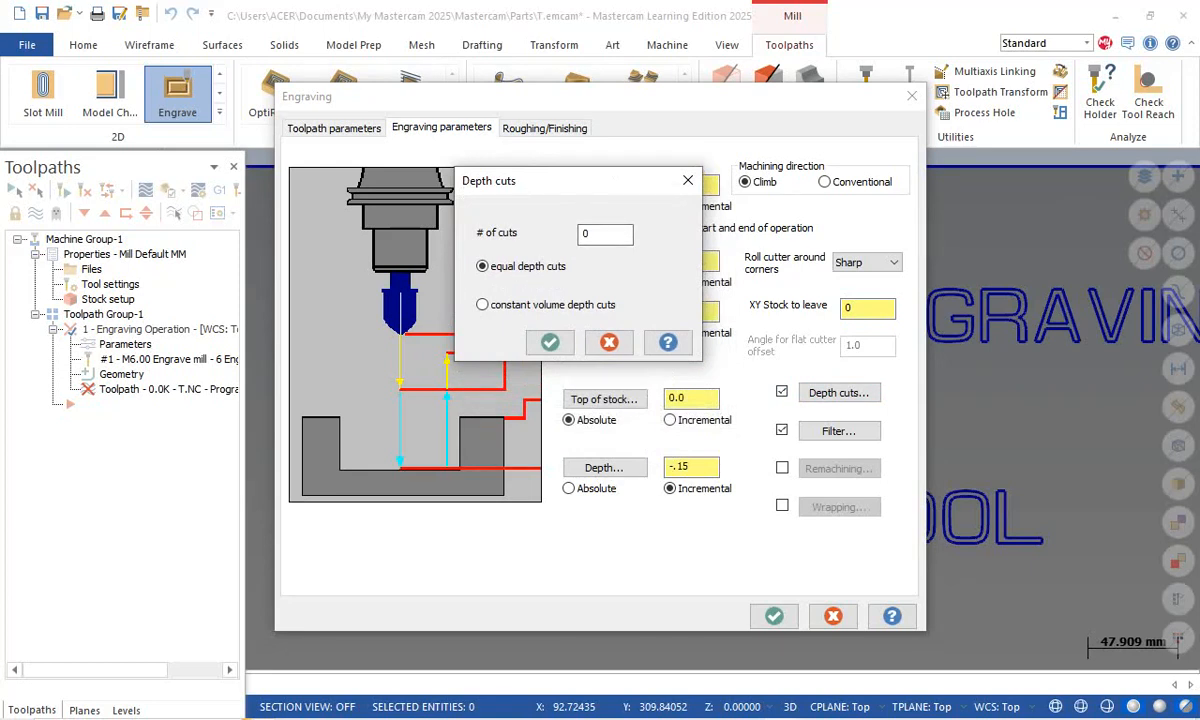
double_click(595, 233)
type("3")
key("Return")
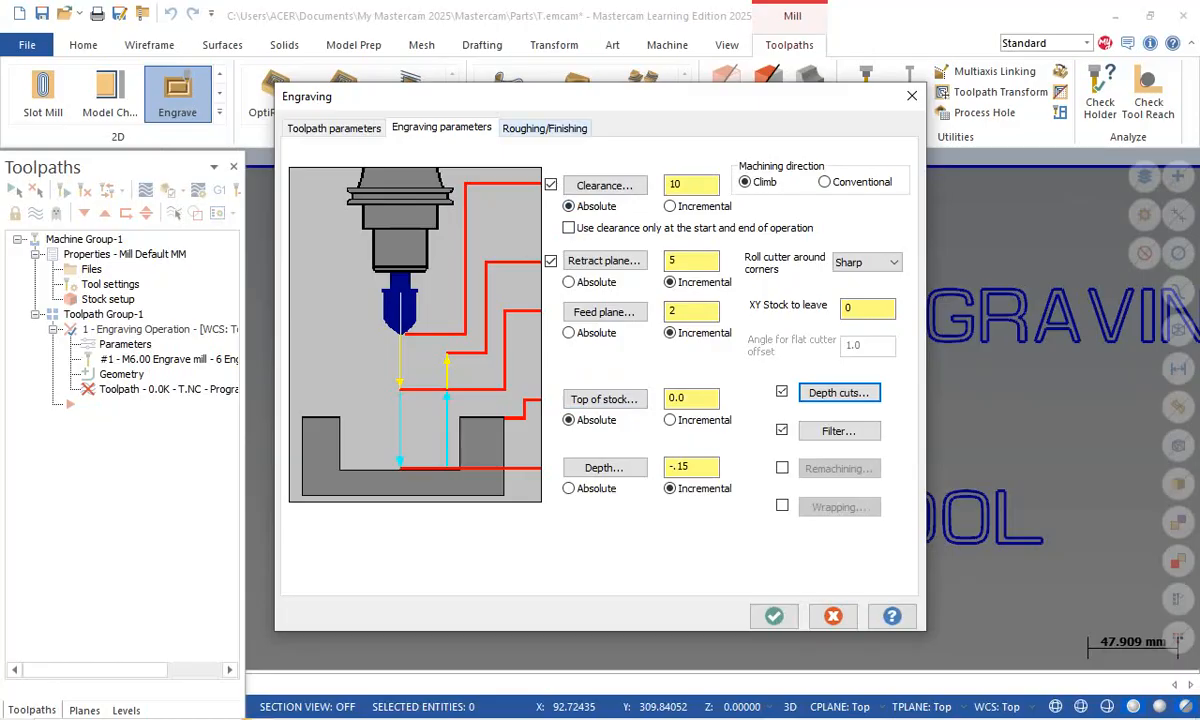
- Enable Parallel Spiral roughing with a 40% stepover and set the cut geometry to at depth
left_click(545, 128)
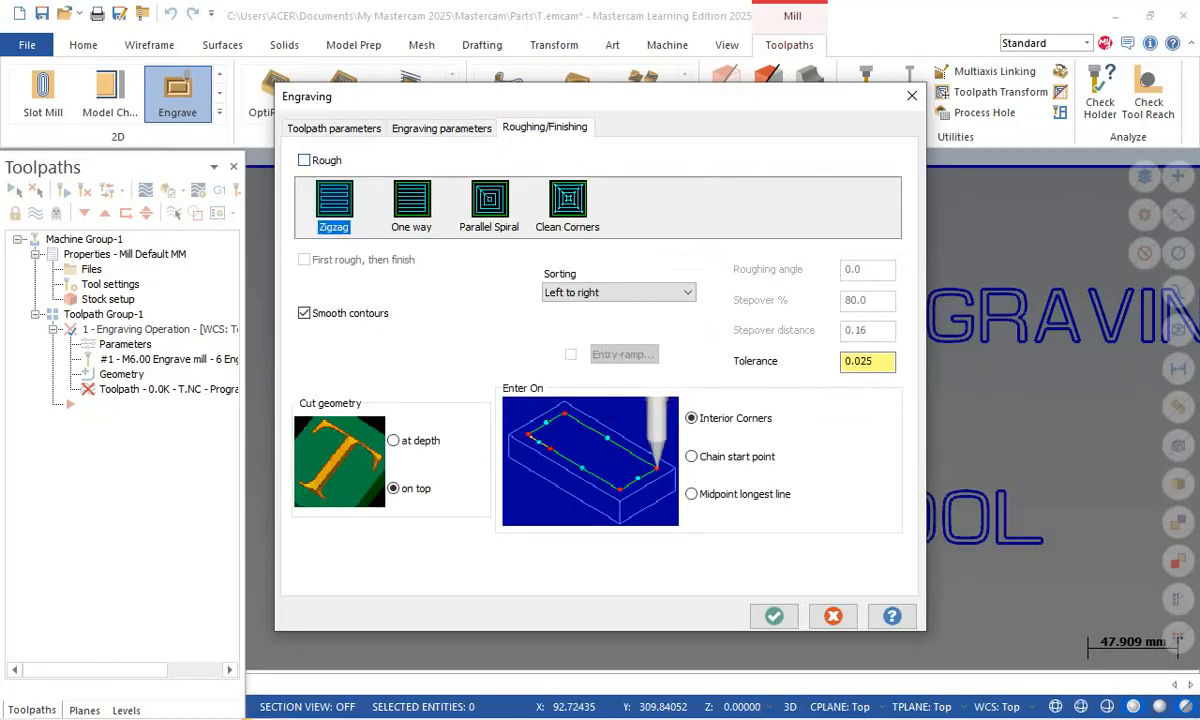
left_click(304, 160)
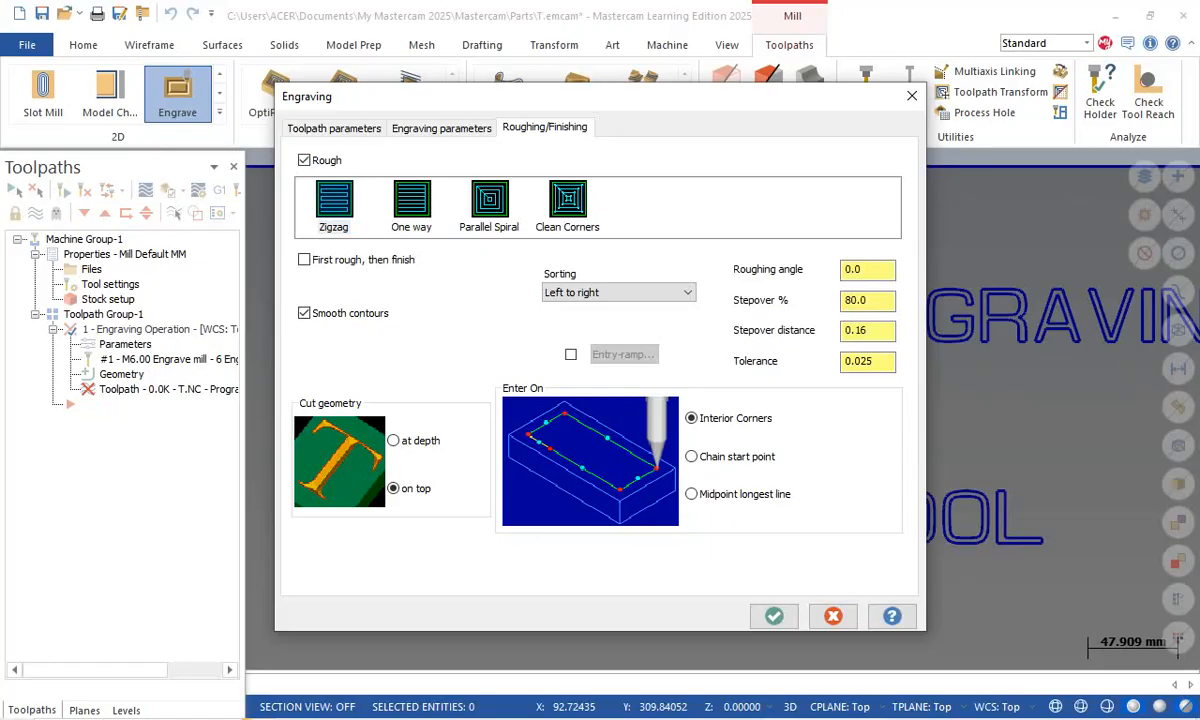
left_click(489, 204)
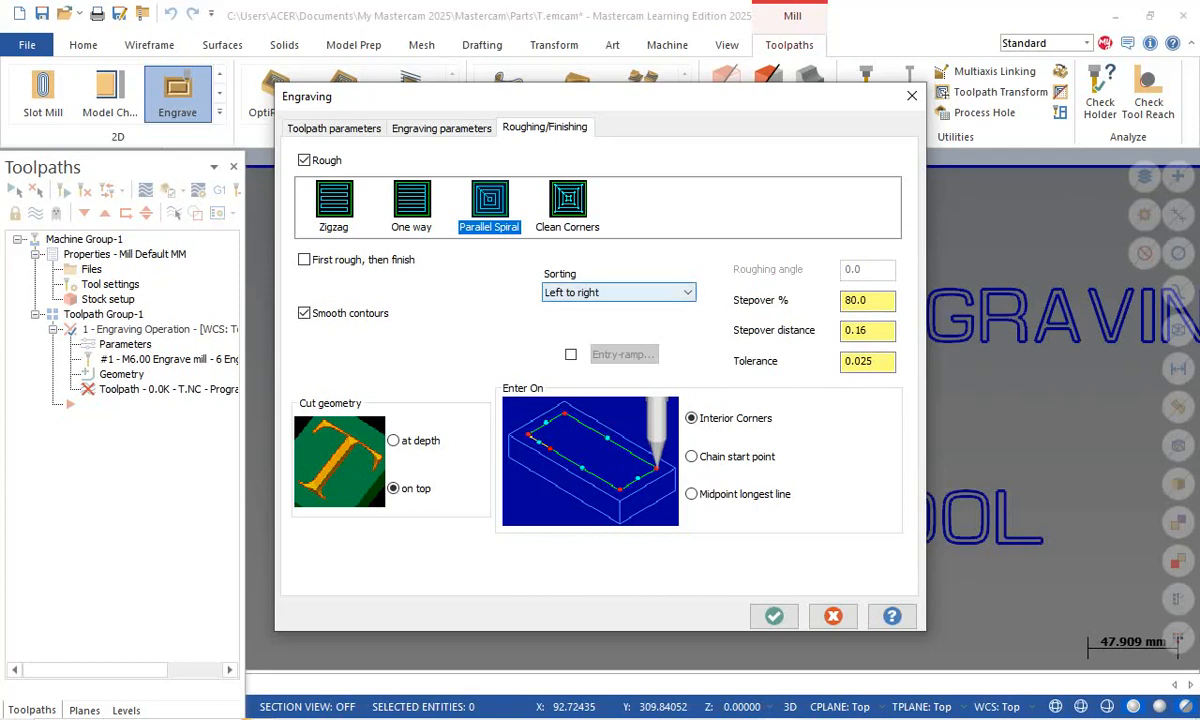
left_click(620, 293)
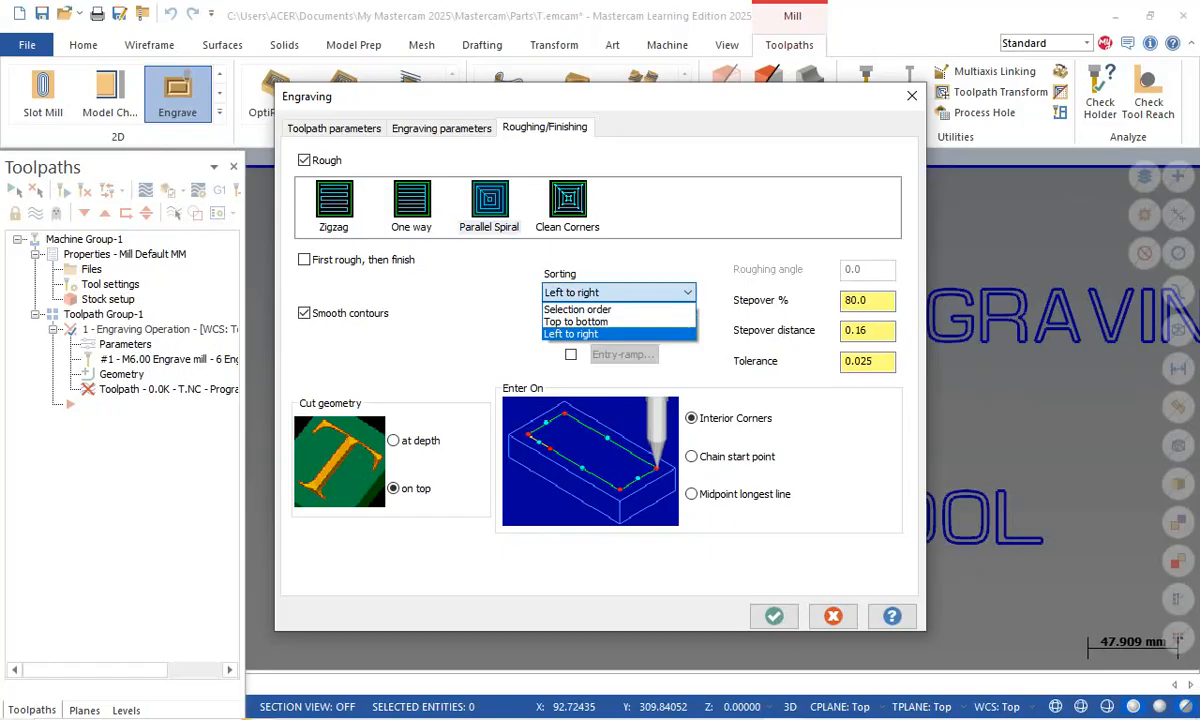
left_click(620, 293)
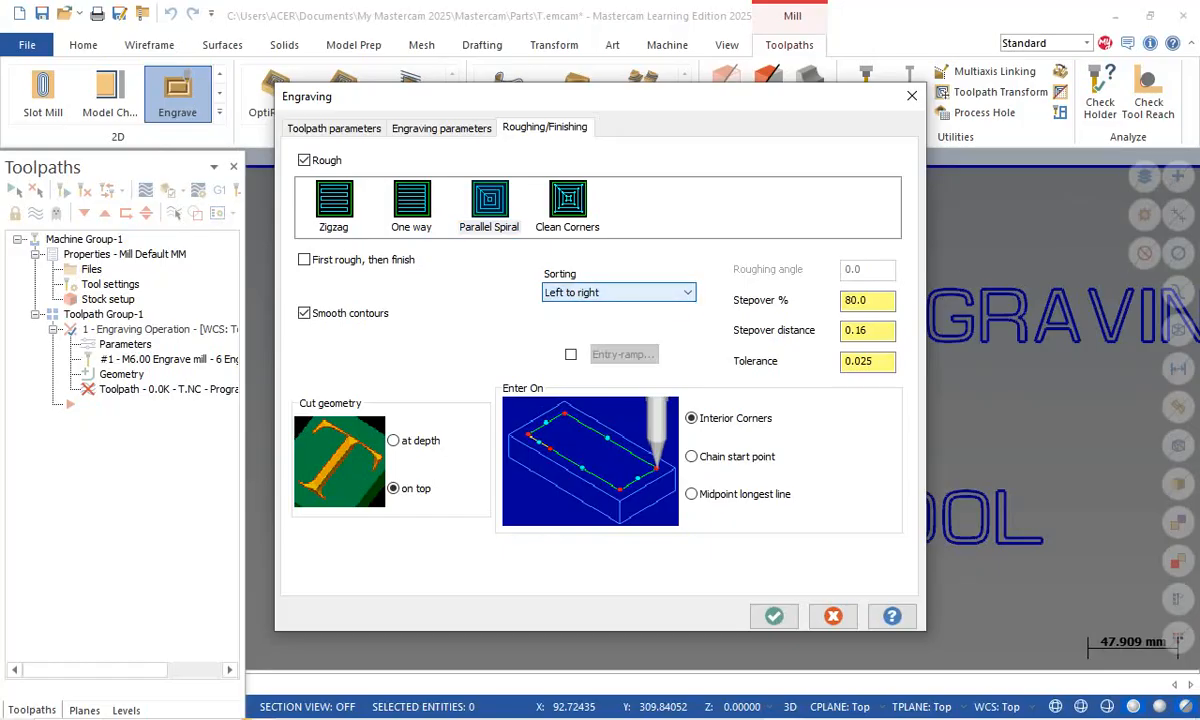
left_click_drag(870, 301, 843, 301)
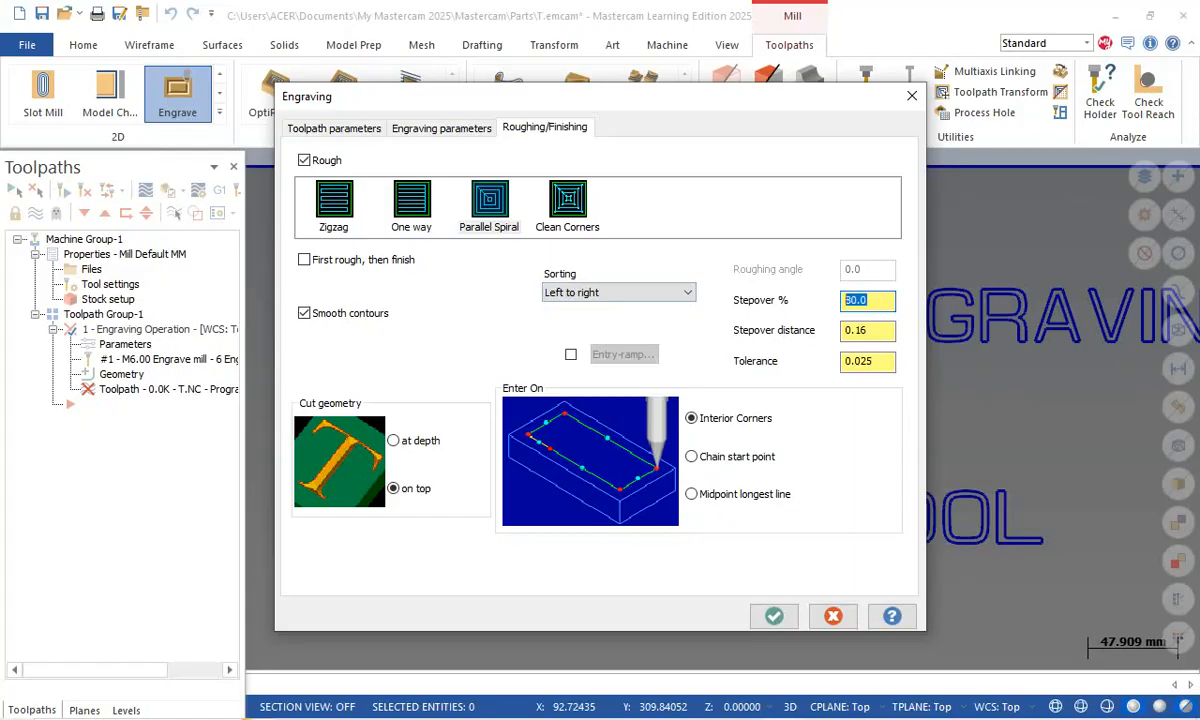
type("40")
left_click(394, 441)
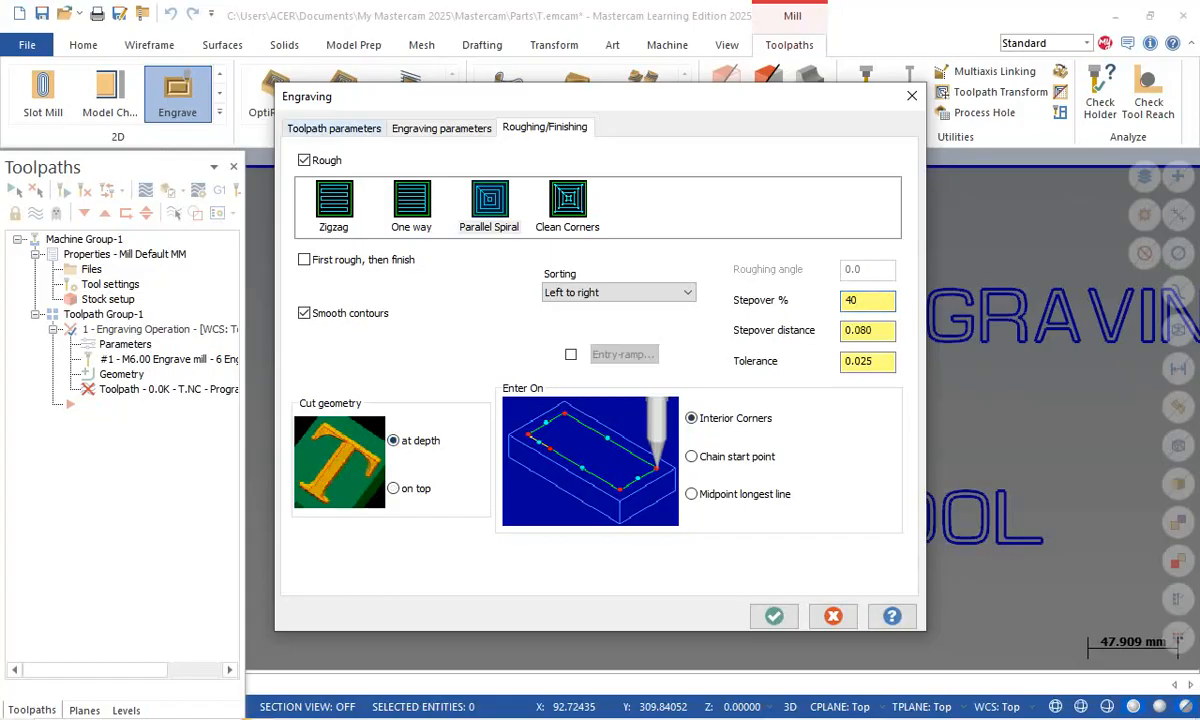
- Recheck the engraving operation's tool, height and roughing parameters and generate the toolpath
left_click(334, 128)
left_click(441, 128)
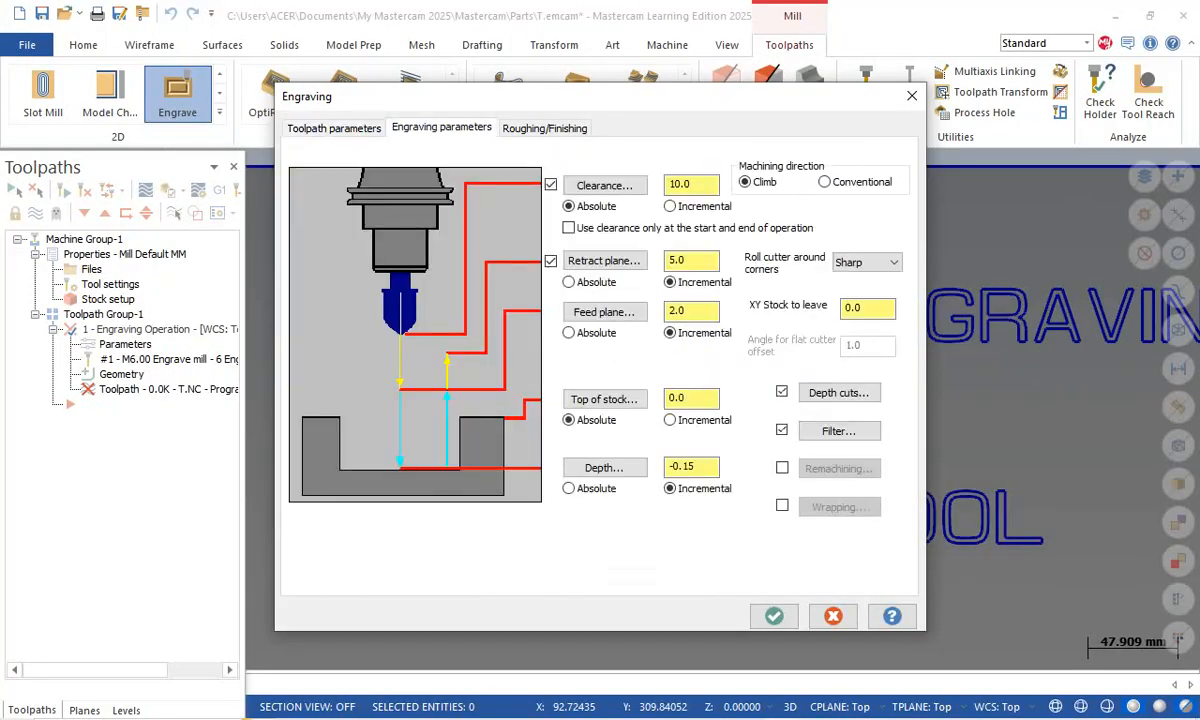
left_click(544, 128)
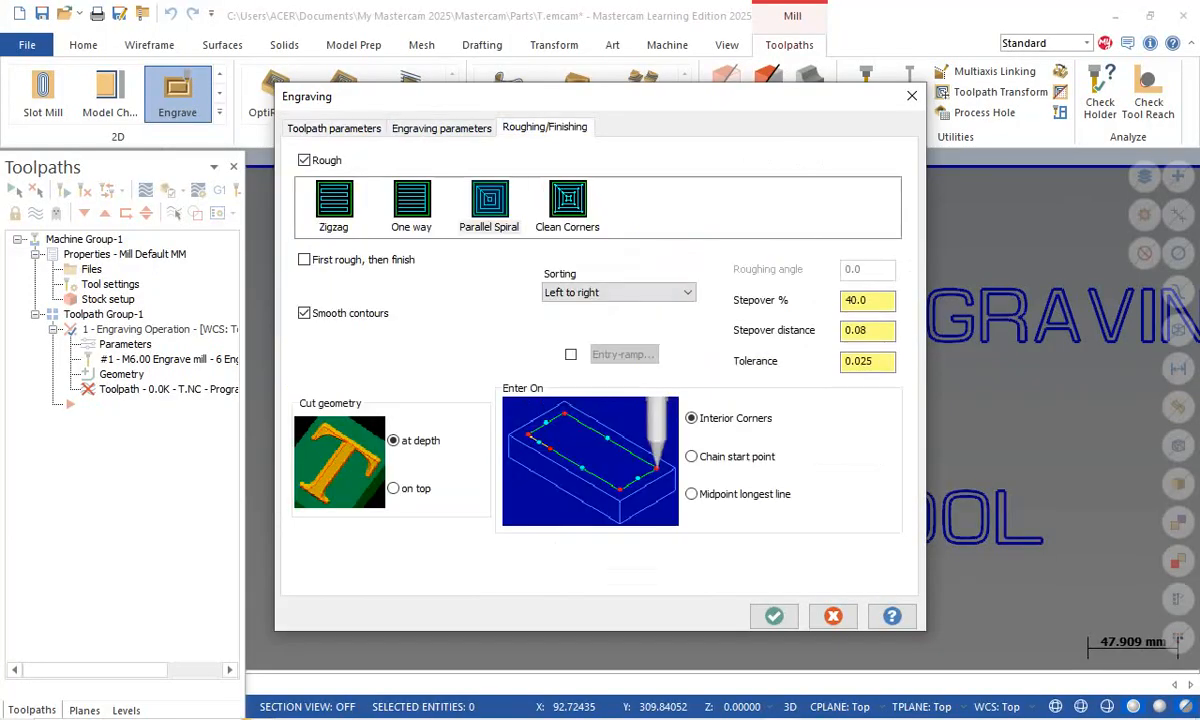
left_click(774, 615)
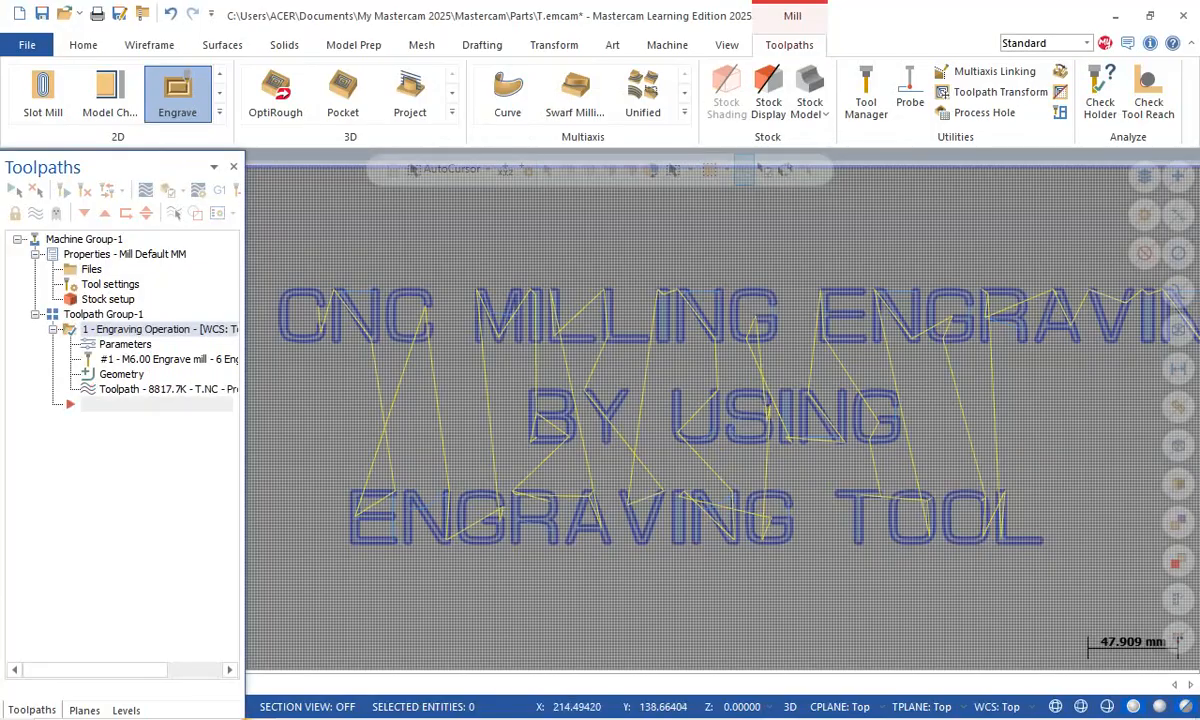
- Backplot the engraving operation, follow the tool through all three lines of lettering, and close the backplot
scroll(563, 470, "down", 5)
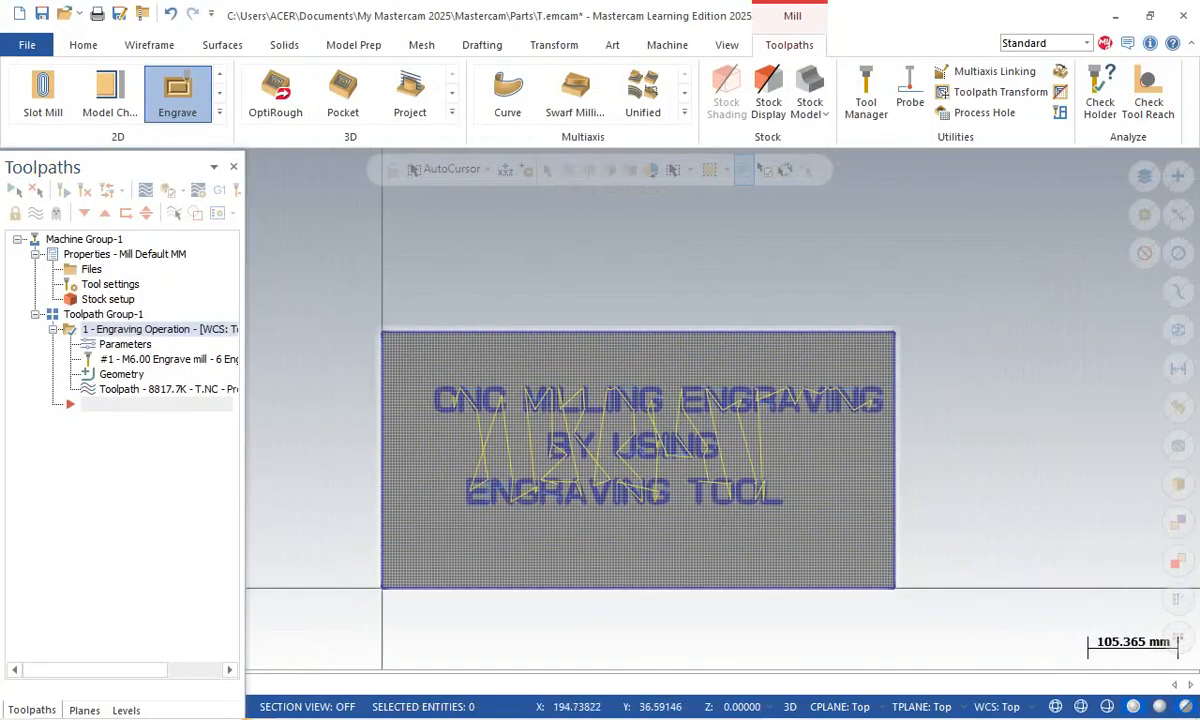
mouse_move(548, 557)
middle_mouse_down()
mouse_move(543, 512)
mouse_move(512, 500)
mouse_move(505, 535)
mouse_move(548, 556)
middle_mouse_up()
scroll(450, 630, "up", 4)
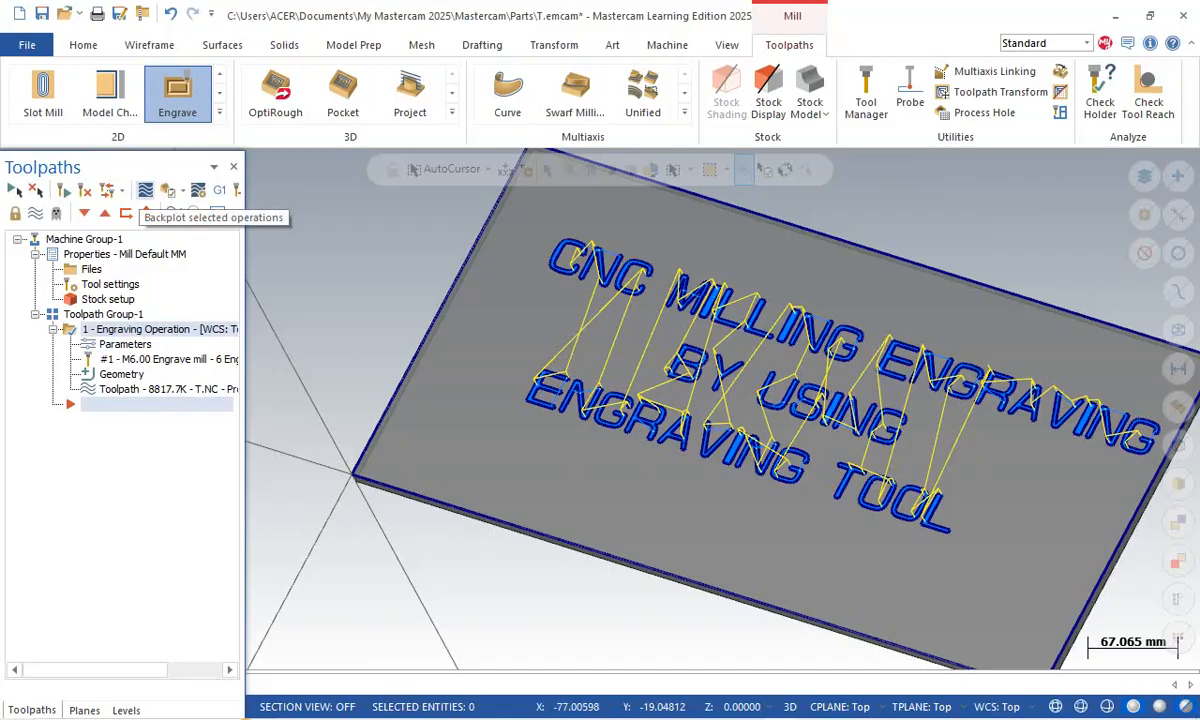
left_click(145, 190)
left_click_drag(115, 167, 103, 226)
scroll(317, 266, "down", 1)
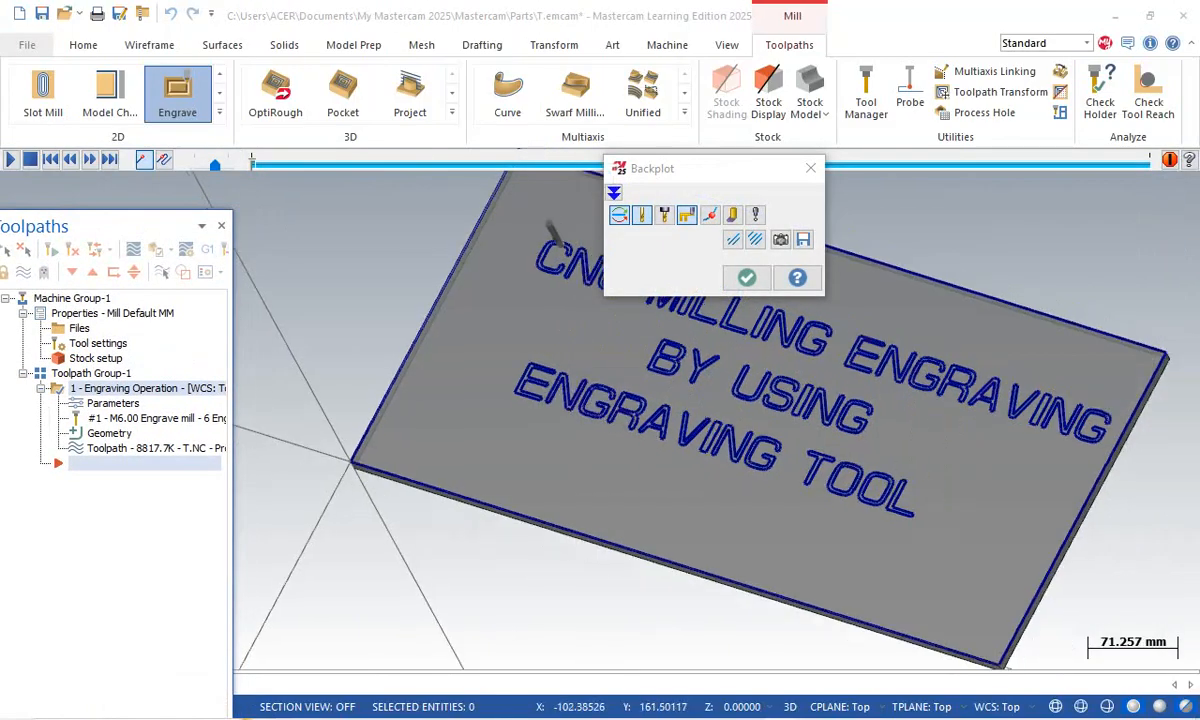
scroll(322, 255, "down", 2)
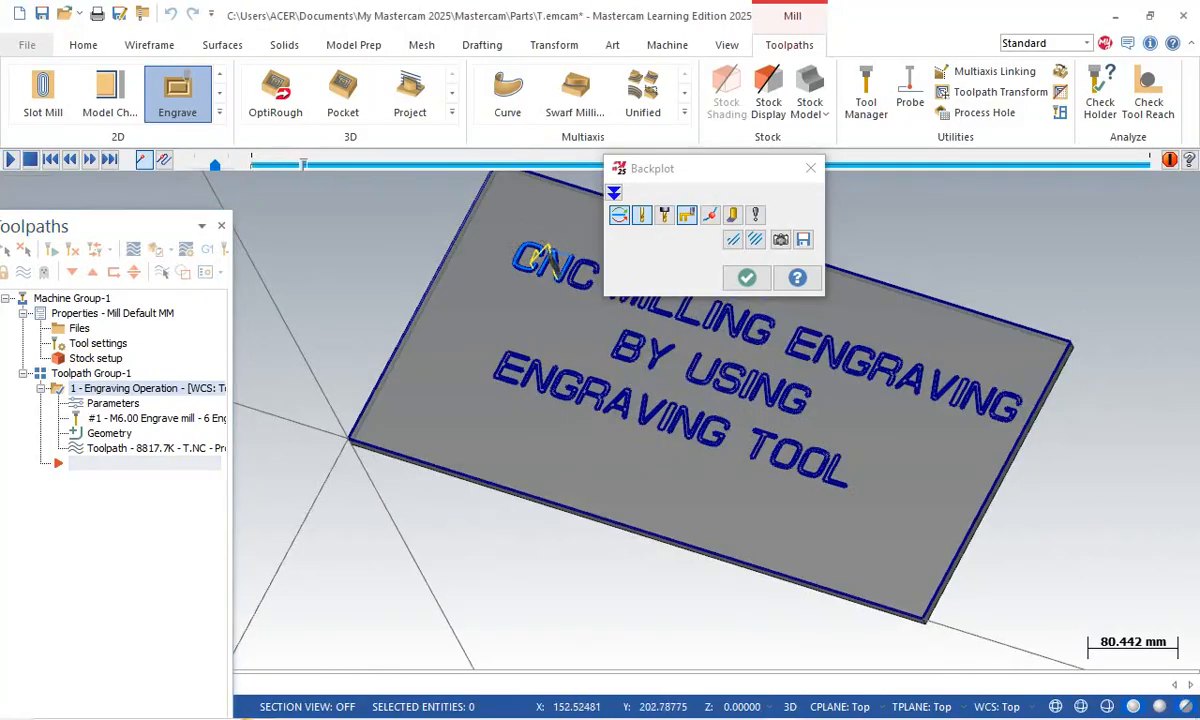
scroll(584, 214, "up", 5)
left_click_drag(724, 178, 975, 115)
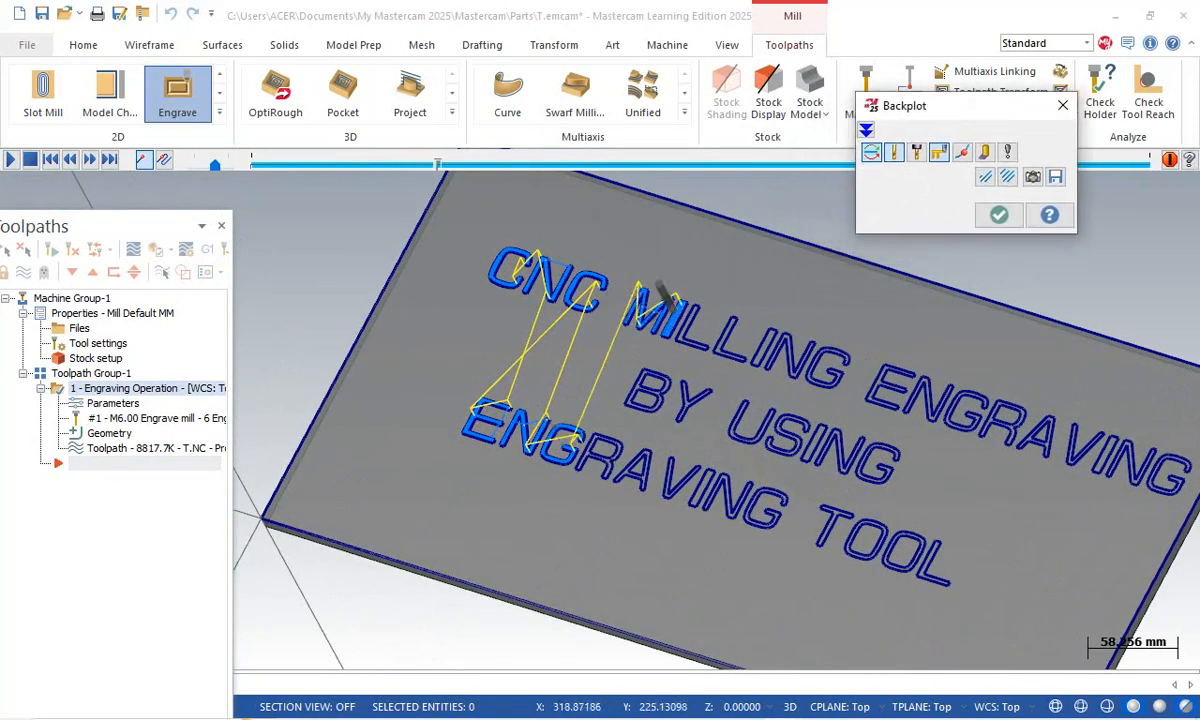
scroll(815, 360, "up", 1)
scroll(830, 380, "up", 1)
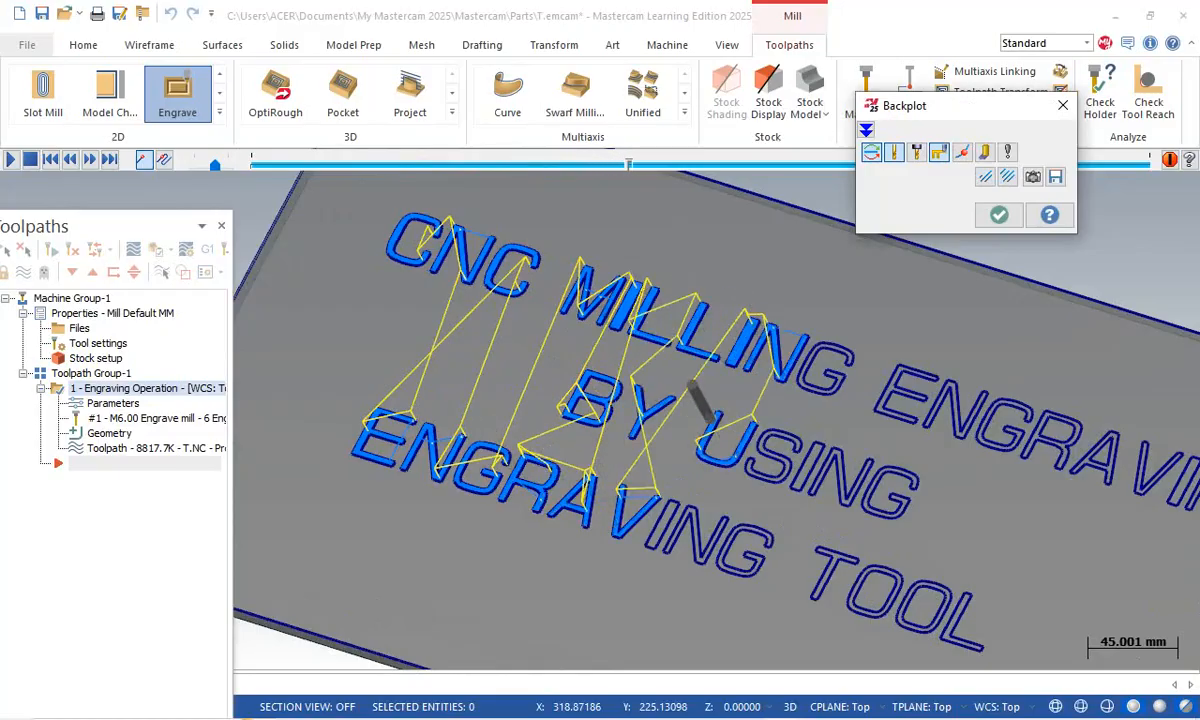
scroll(860, 540, "down", 3)
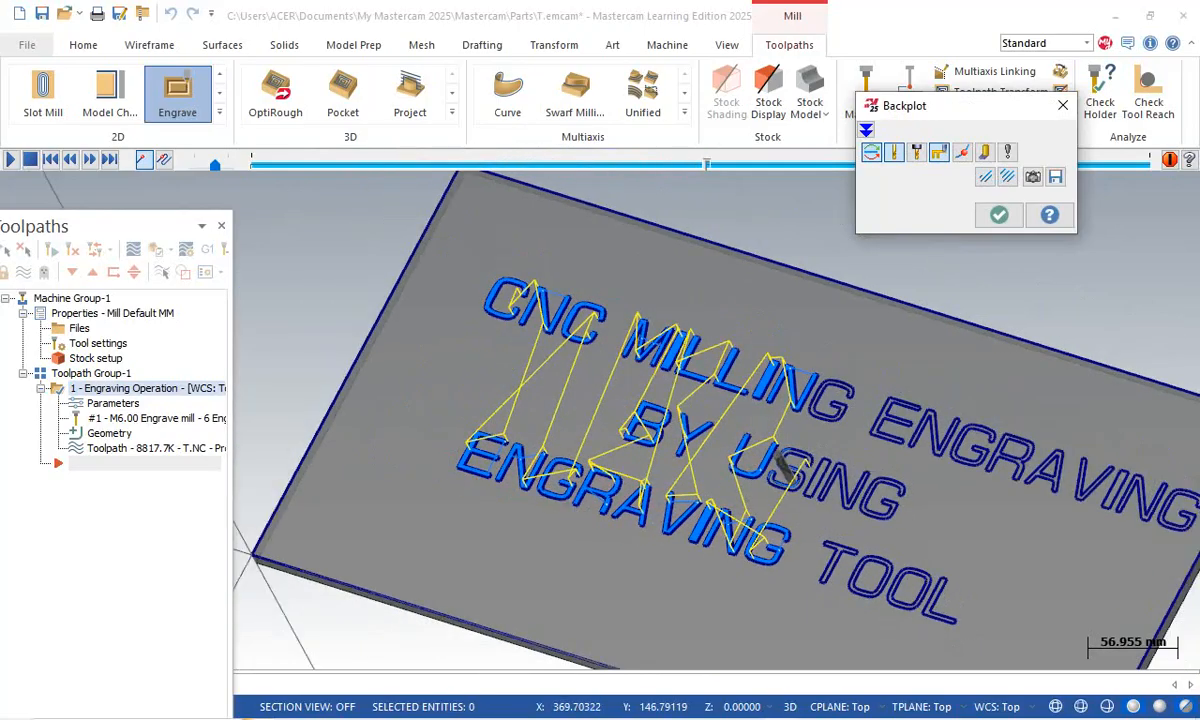
scroll(900, 590, "up", 2)
scroll(964, 630, "up", 1)
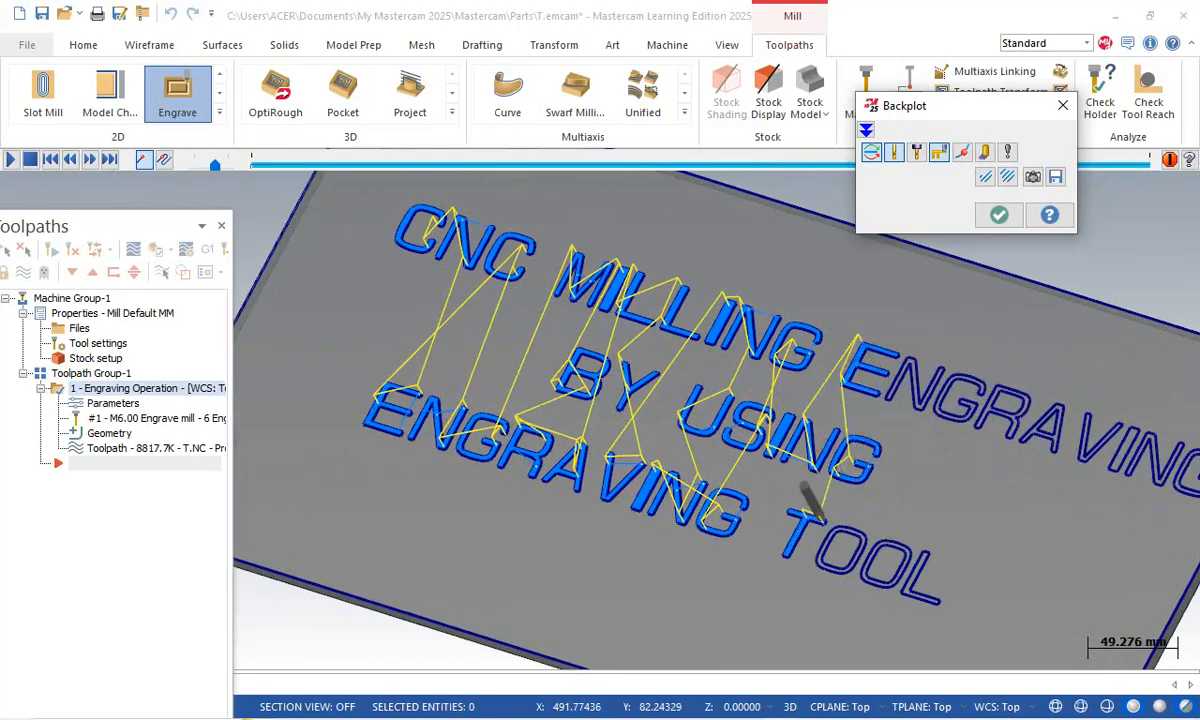
scroll(965, 640, "down", 2)
scroll(1155, 635, "up", 2)
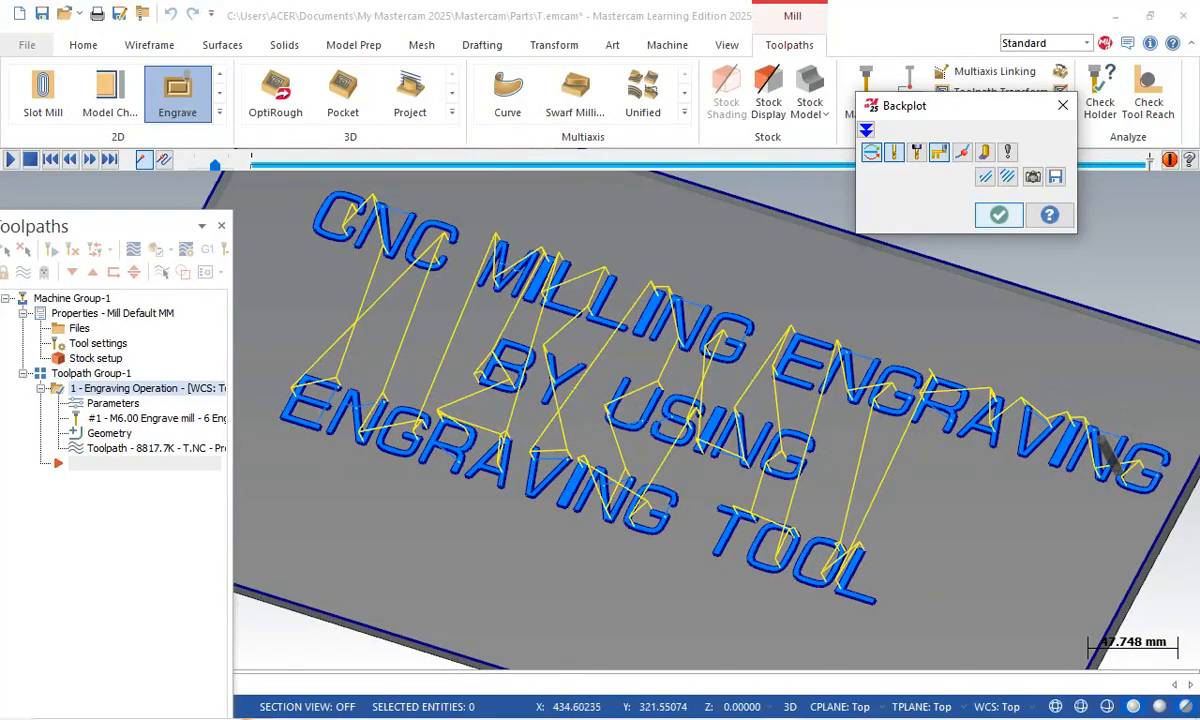
left_click(998, 216)
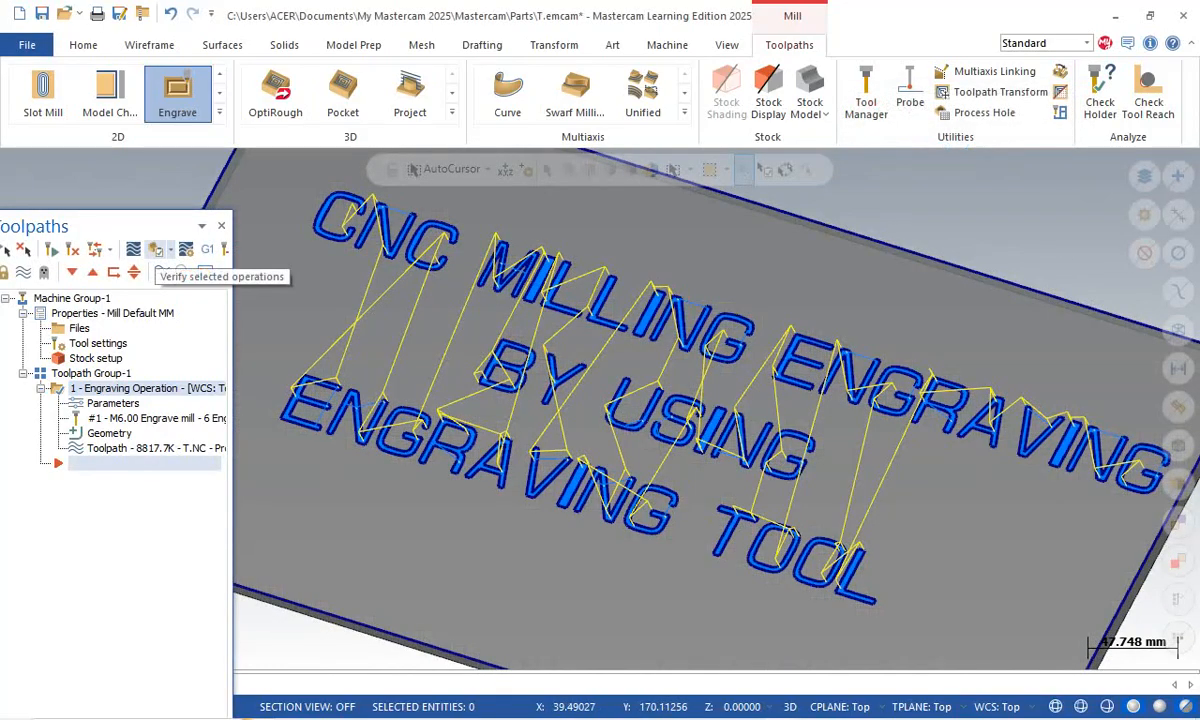
- Open the engraving operation in Verify and hide the milling tool holder so only the cutter shows above the plate
left_click(155, 250)
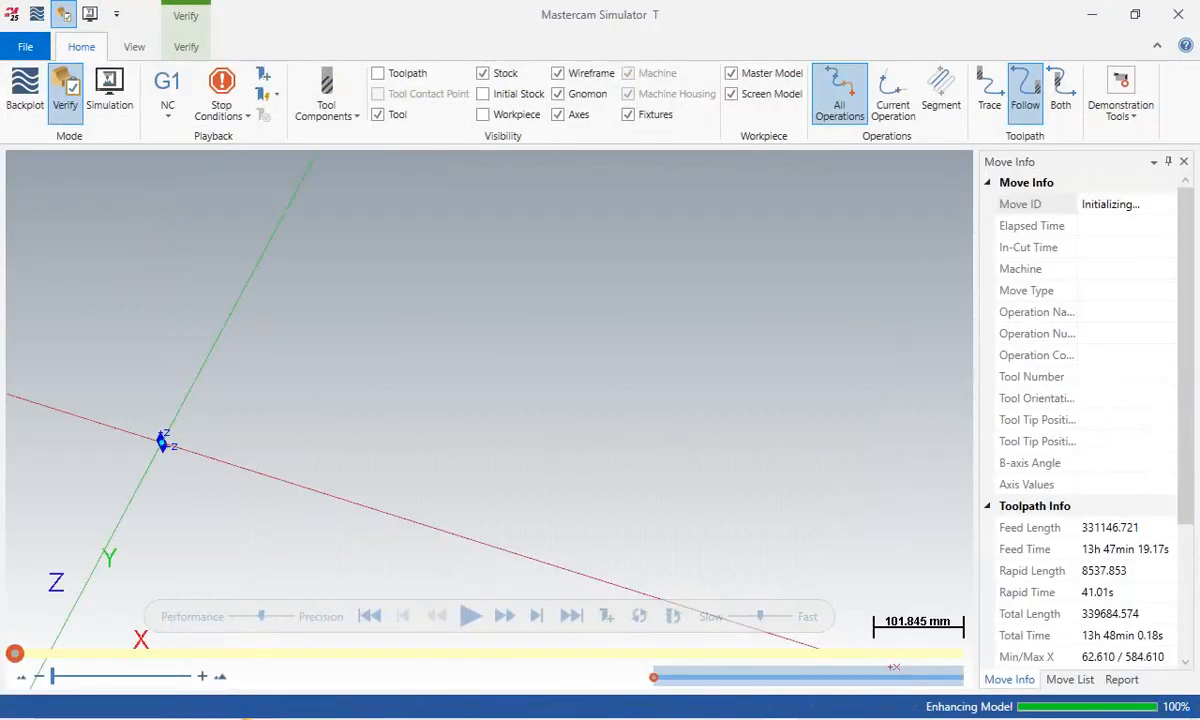
right_click(261, 363)
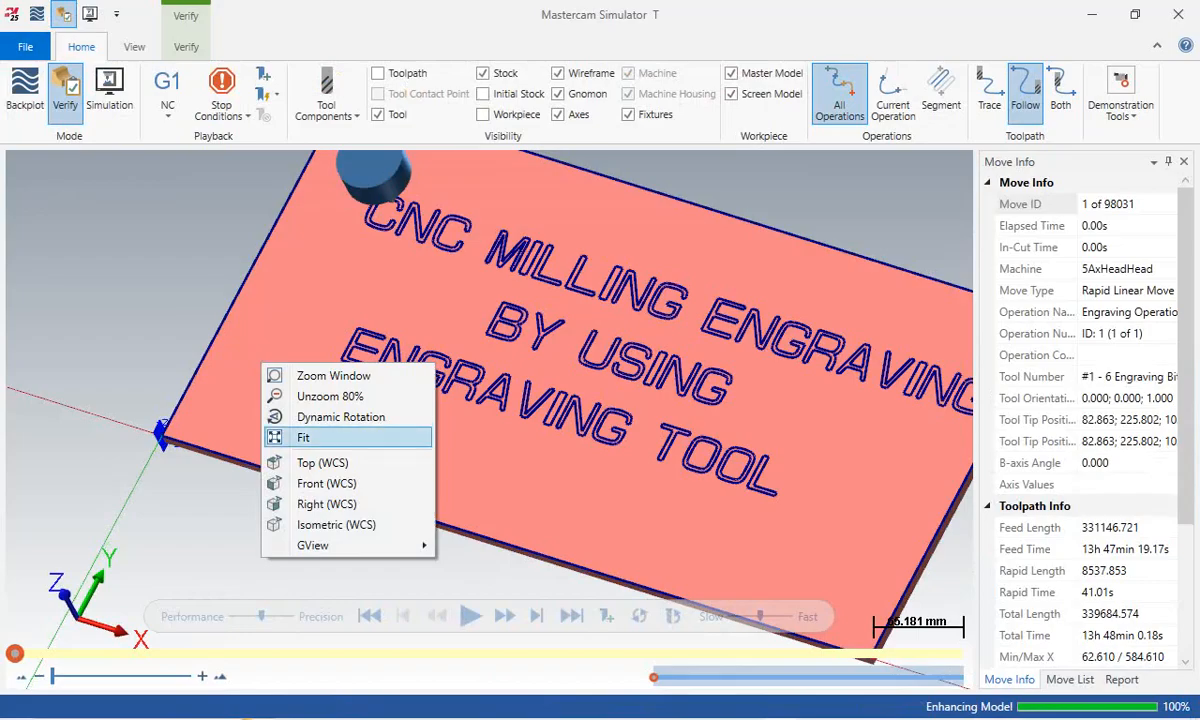
left_click(303, 437)
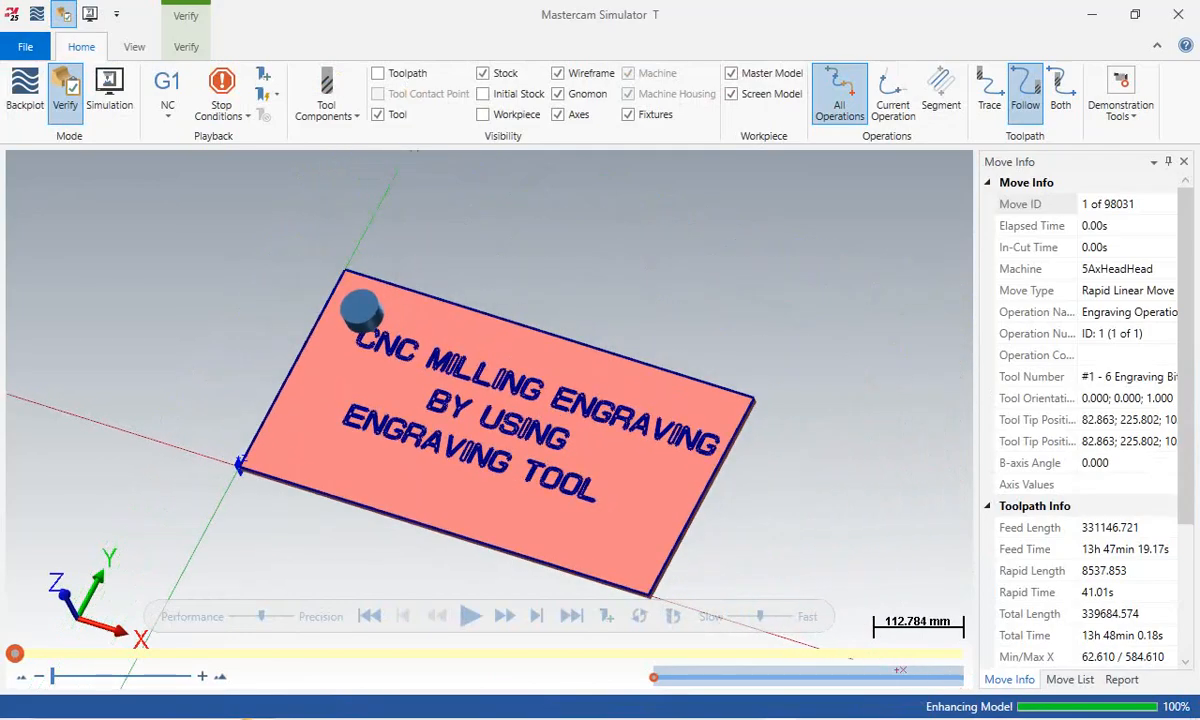
middle_click_drag(407, 402, 437, 294)
scroll(370, 345, "up", 5)
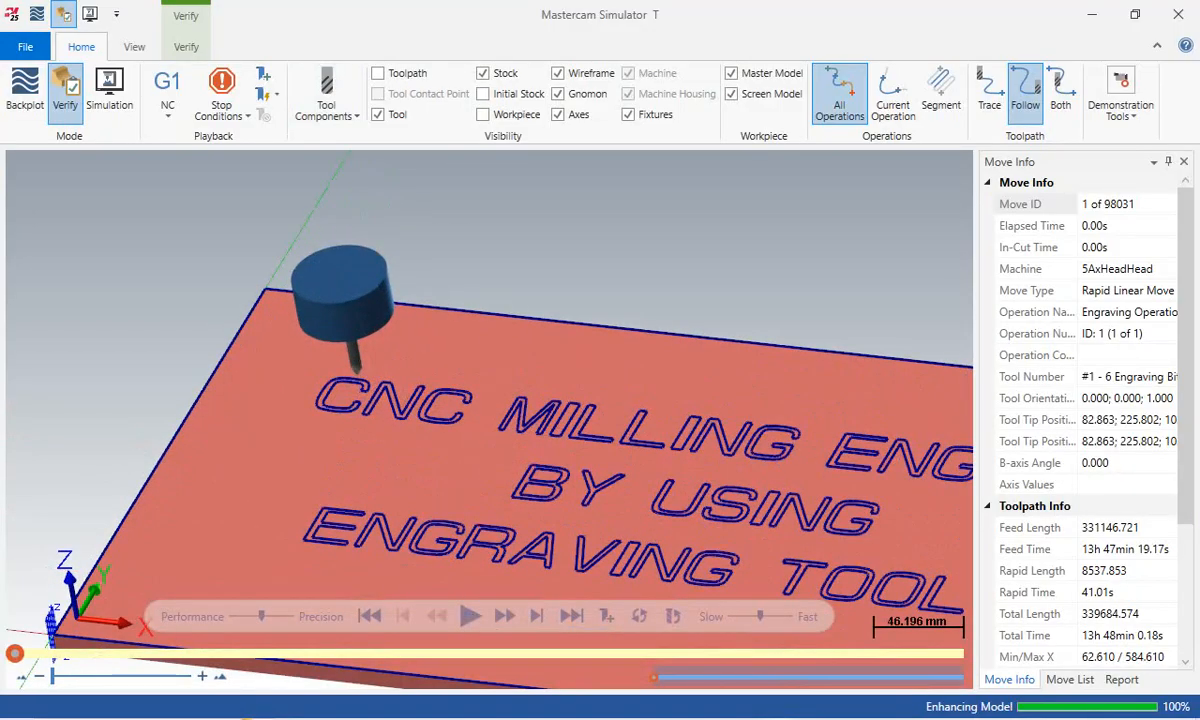
left_click(326, 105)
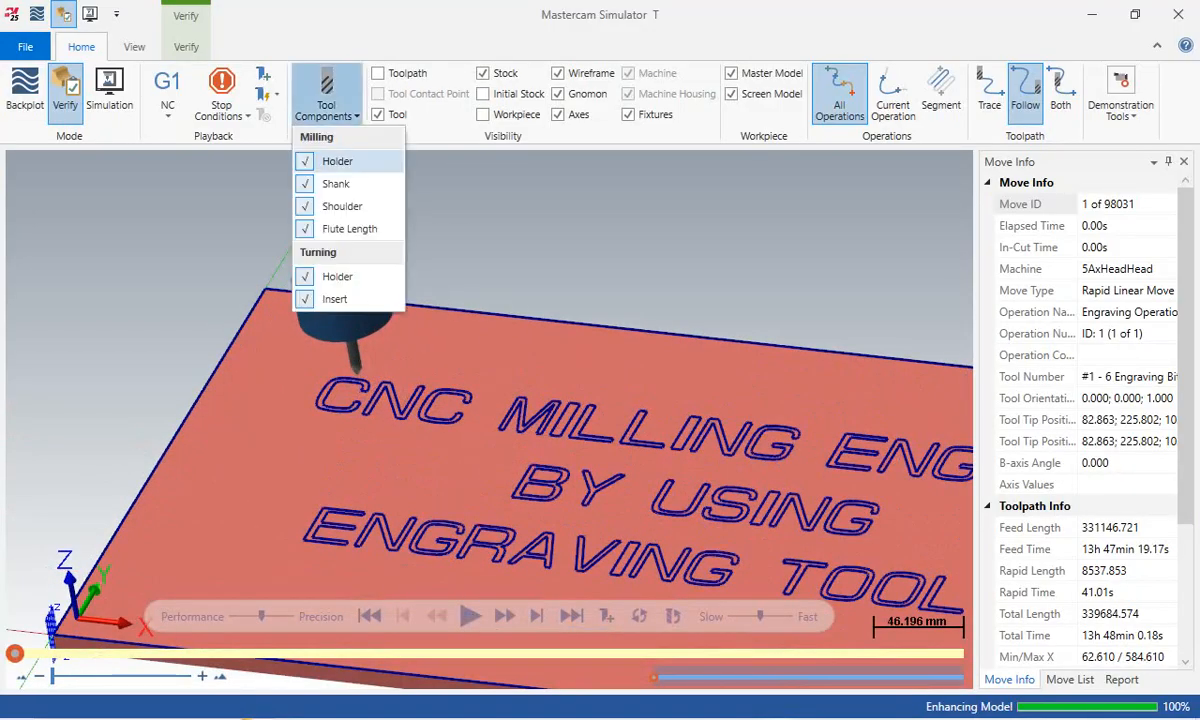
left_click(337, 161)
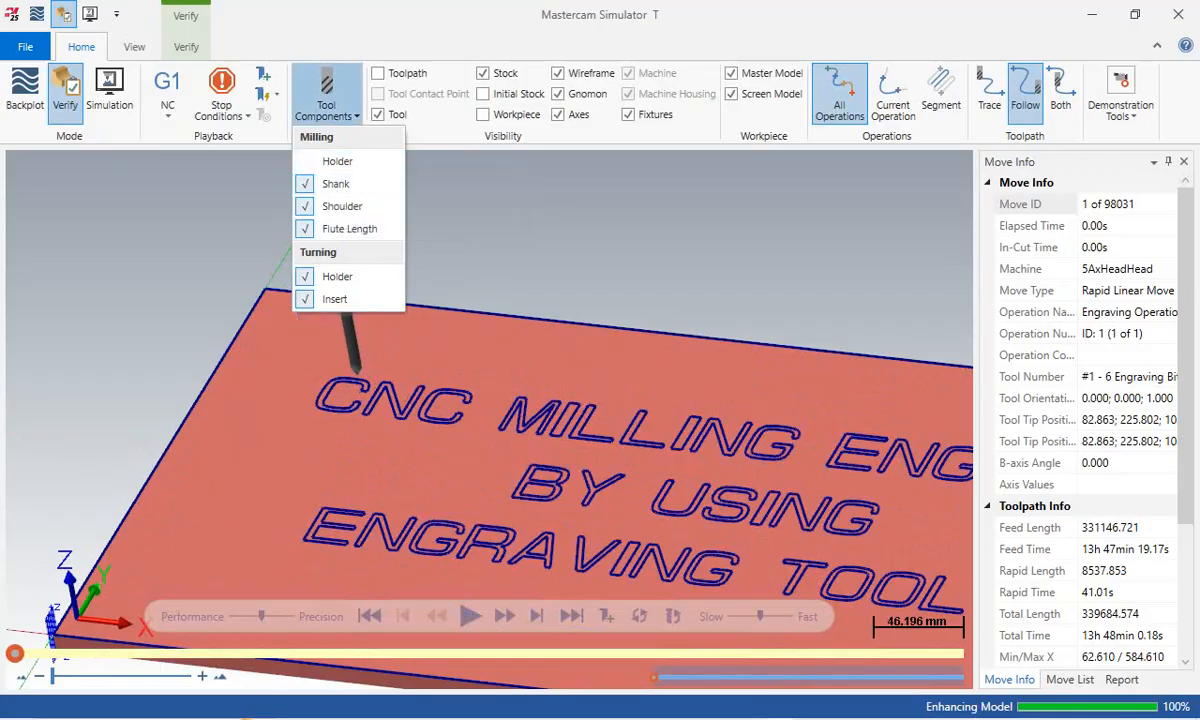
scroll(458, 365, "up", 2)
scroll(458, 365, "down", 6)
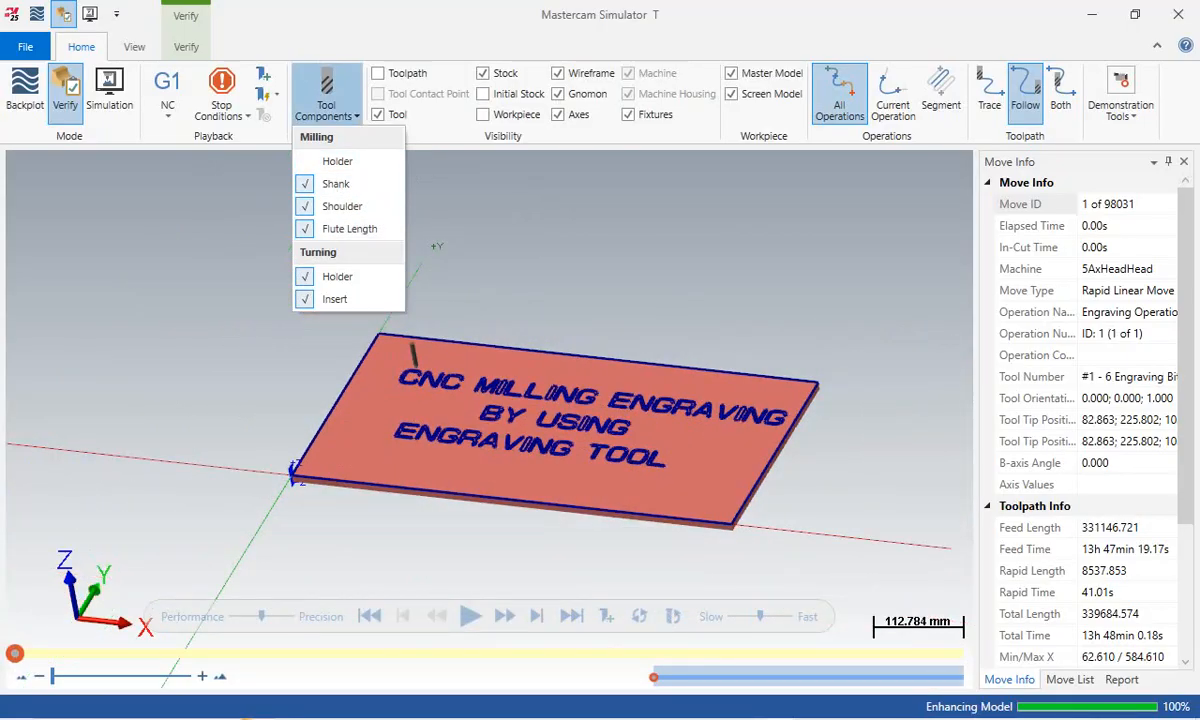
- Reduce the playback speed, run the verification and follow the engraving tool closely through the first letters
left_click_drag(760, 616, 737, 616)
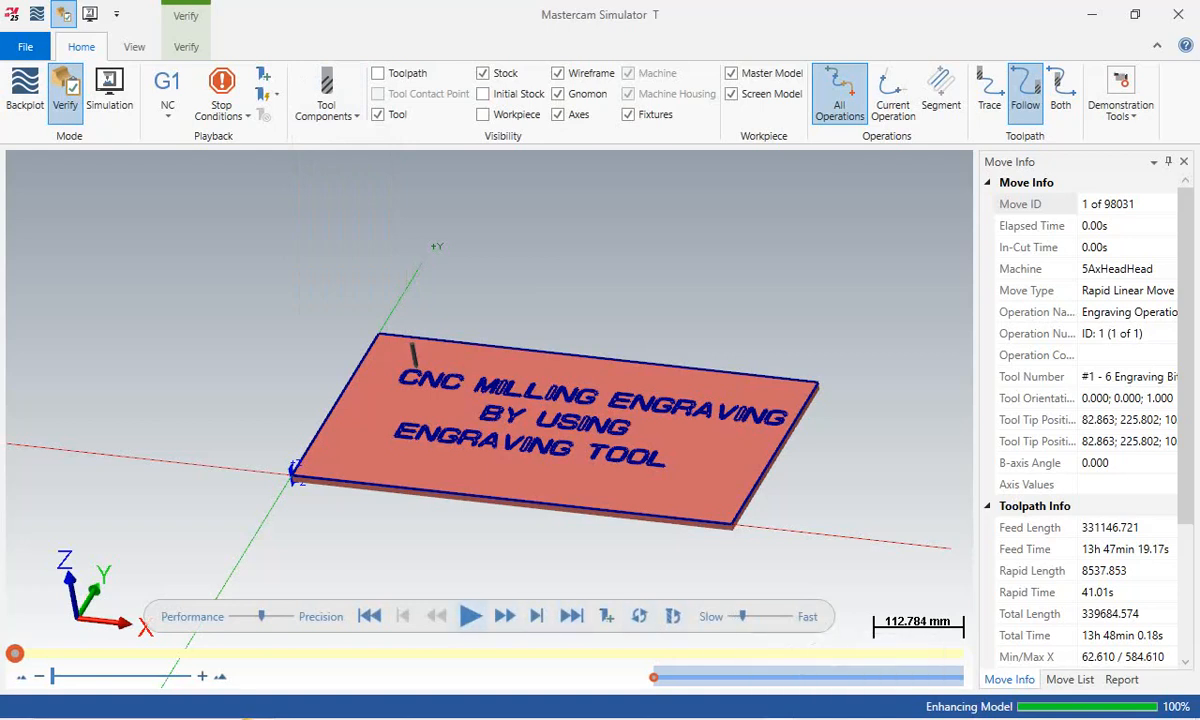
left_click(470, 616)
scroll(448, 426, "up", 4)
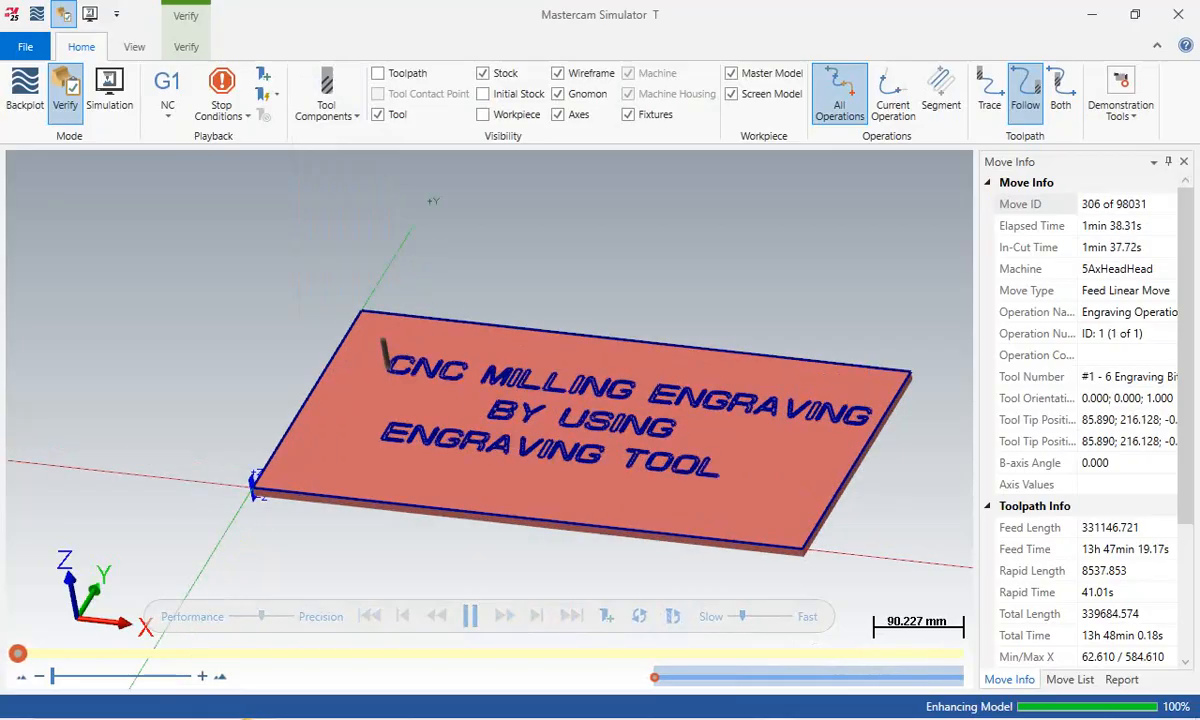
scroll(449, 426, "up", 2)
scroll(449, 426, "up", 2)
scroll(449, 426, "down", 1)
scroll(449, 426, "down", 2)
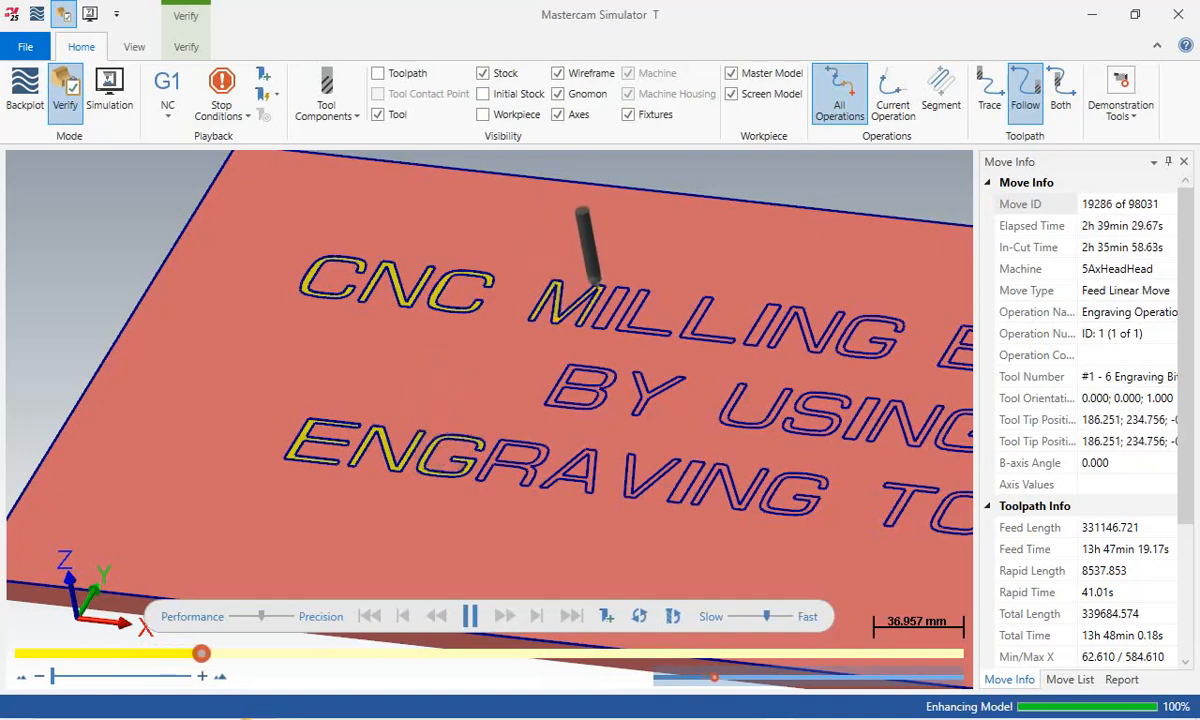
- Follow the verification through the remaining letters to the end and examine the engraved lettering on the whole plate
right_click(108, 236)
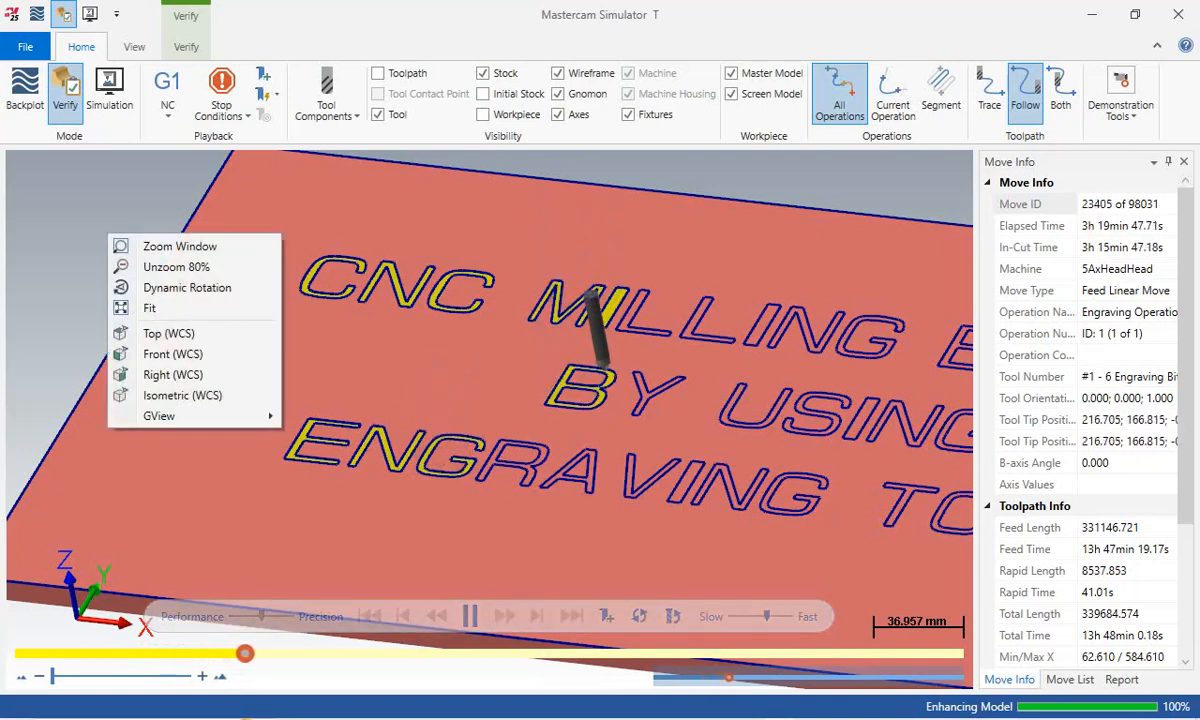
left_click(150, 308)
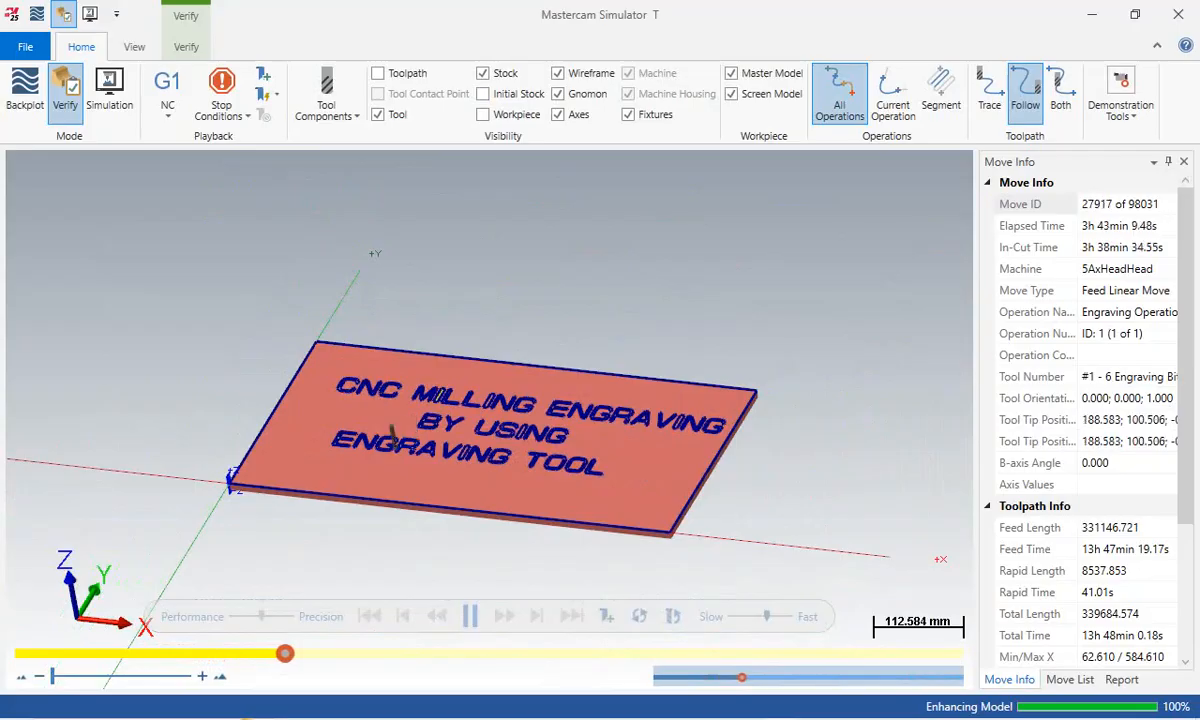
scroll(440, 470, "up", 5)
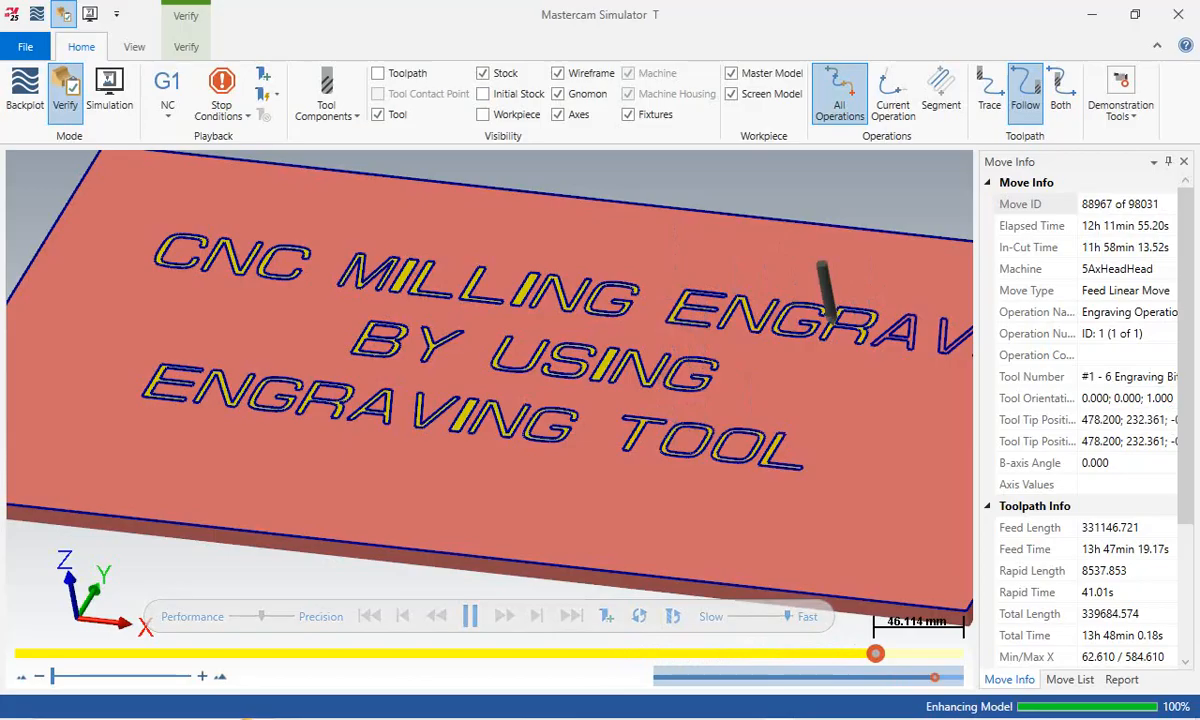
scroll(901, 444, "down", 2)
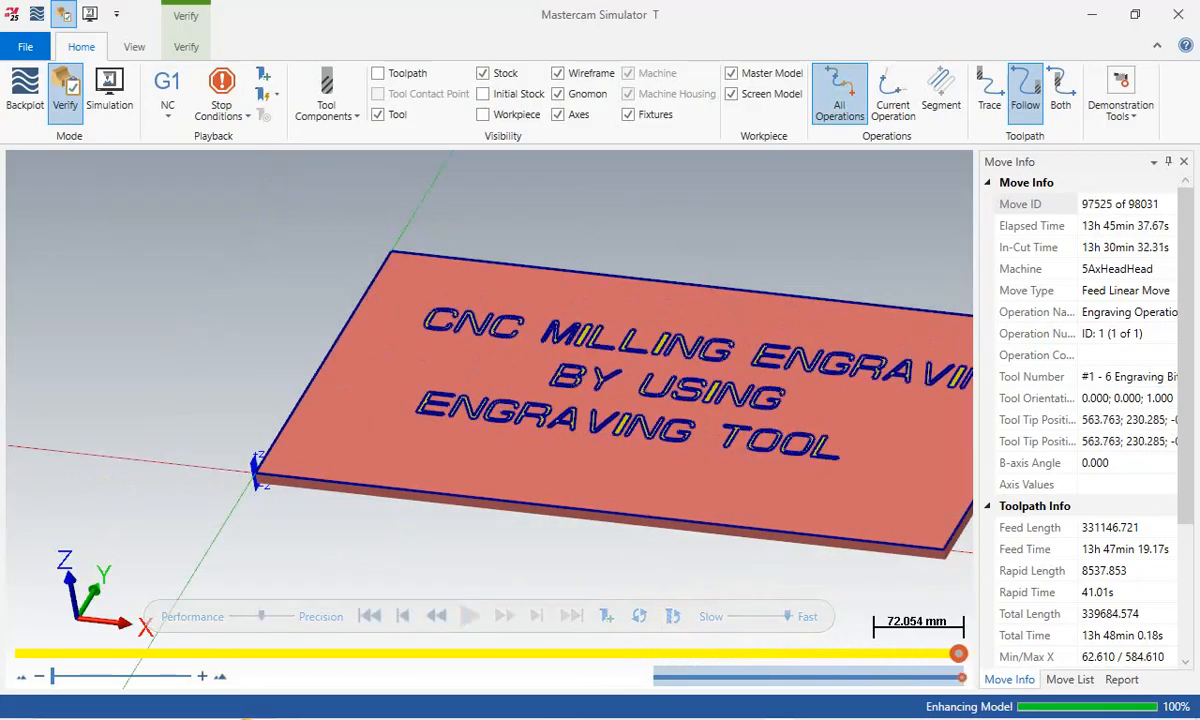
scroll(948, 573, "up", 3)
scroll(948, 573, "down", 4)
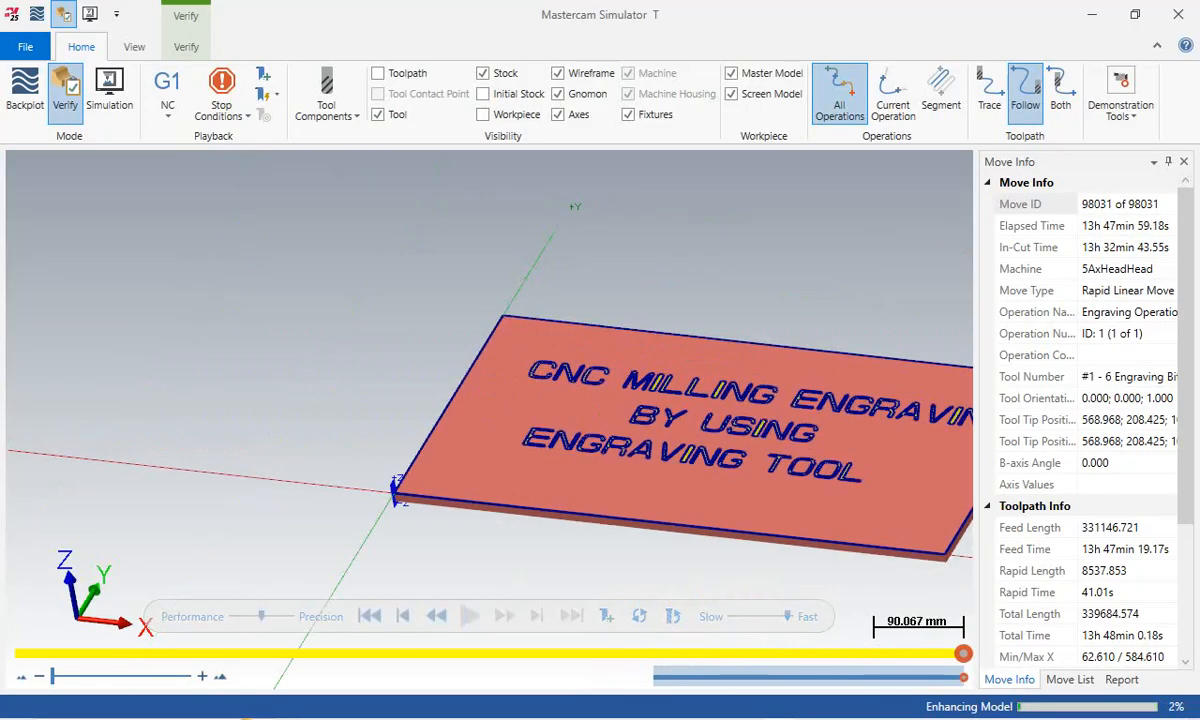
right_click(172, 232)
left_click(240, 277)
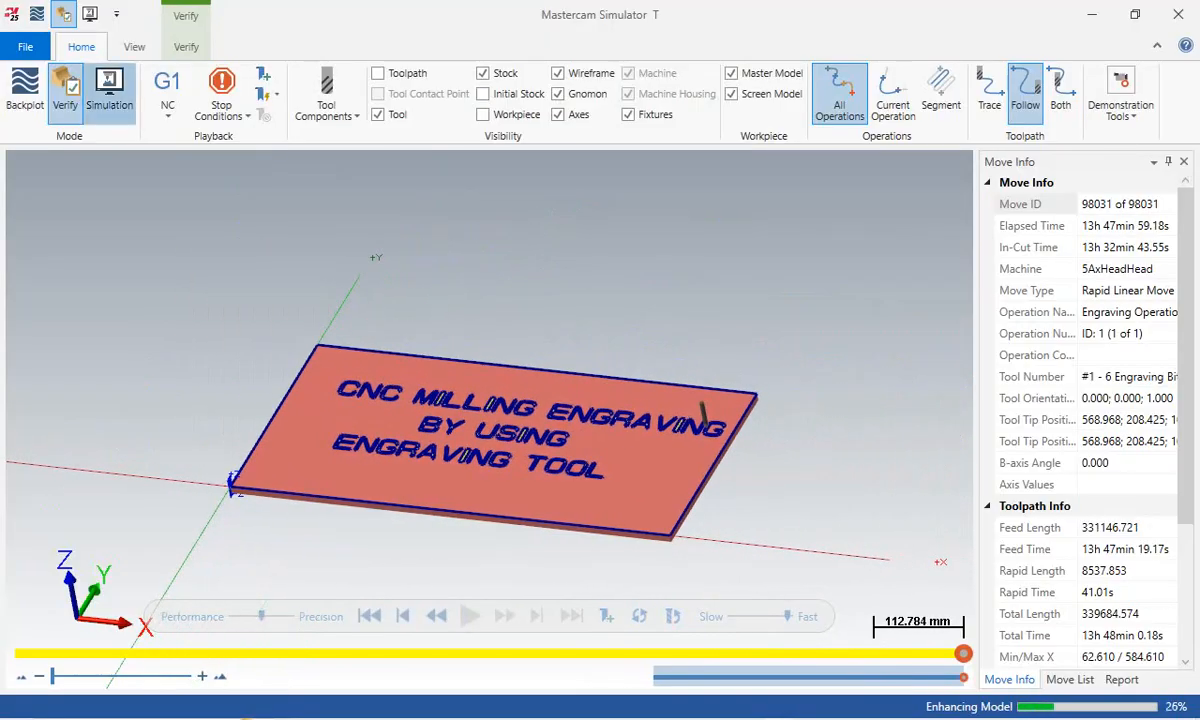
- Switch to machine Simulation, fit the plate in view and start a slowed-down playback of the engraving operation
left_click(109, 95)
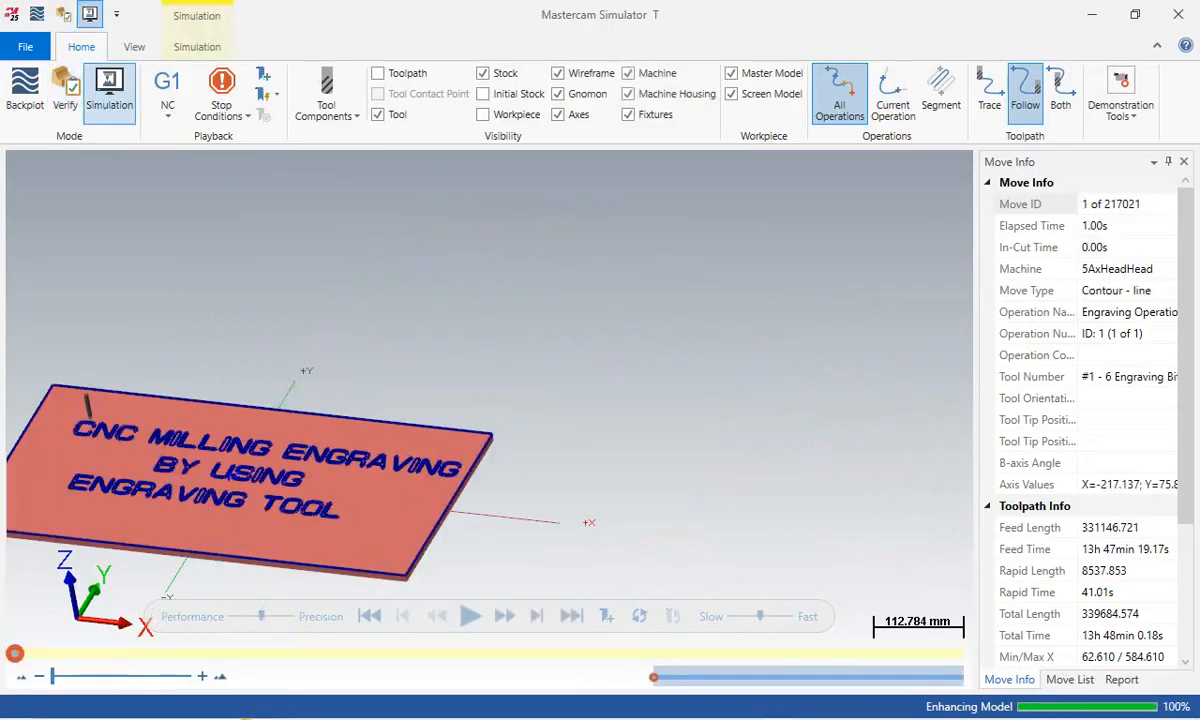
right_click(114, 247)
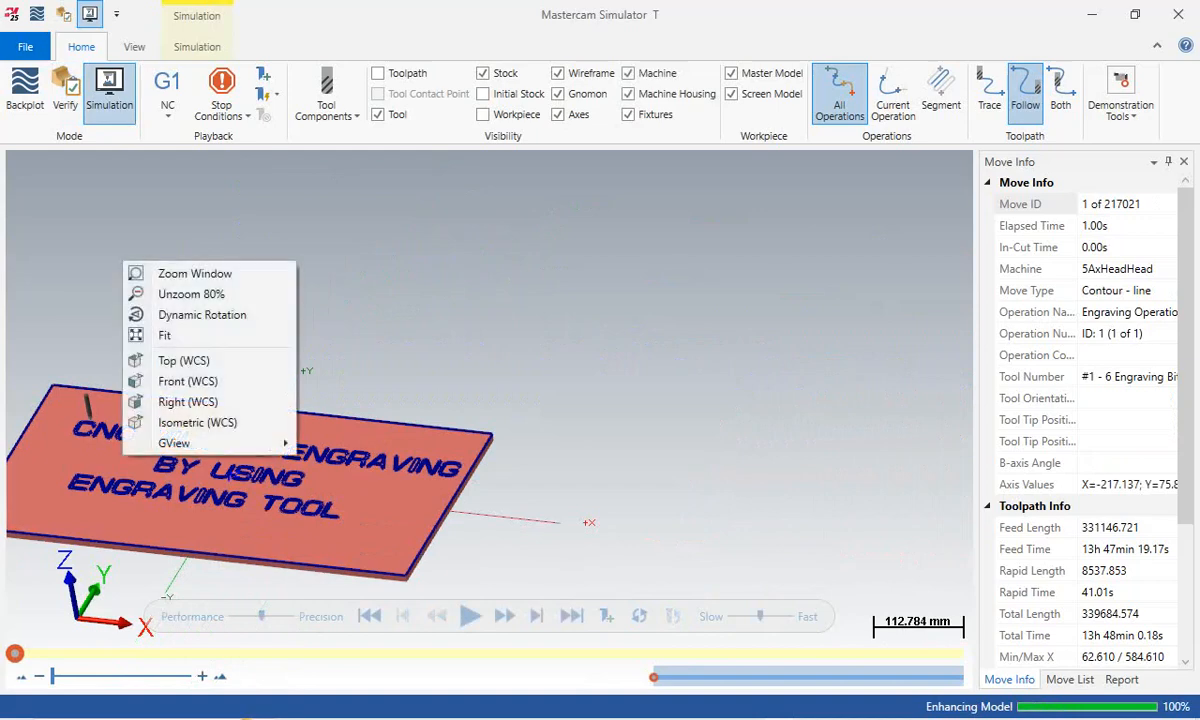
left_click(165, 334)
middle_click_drag(480, 360, 488, 440)
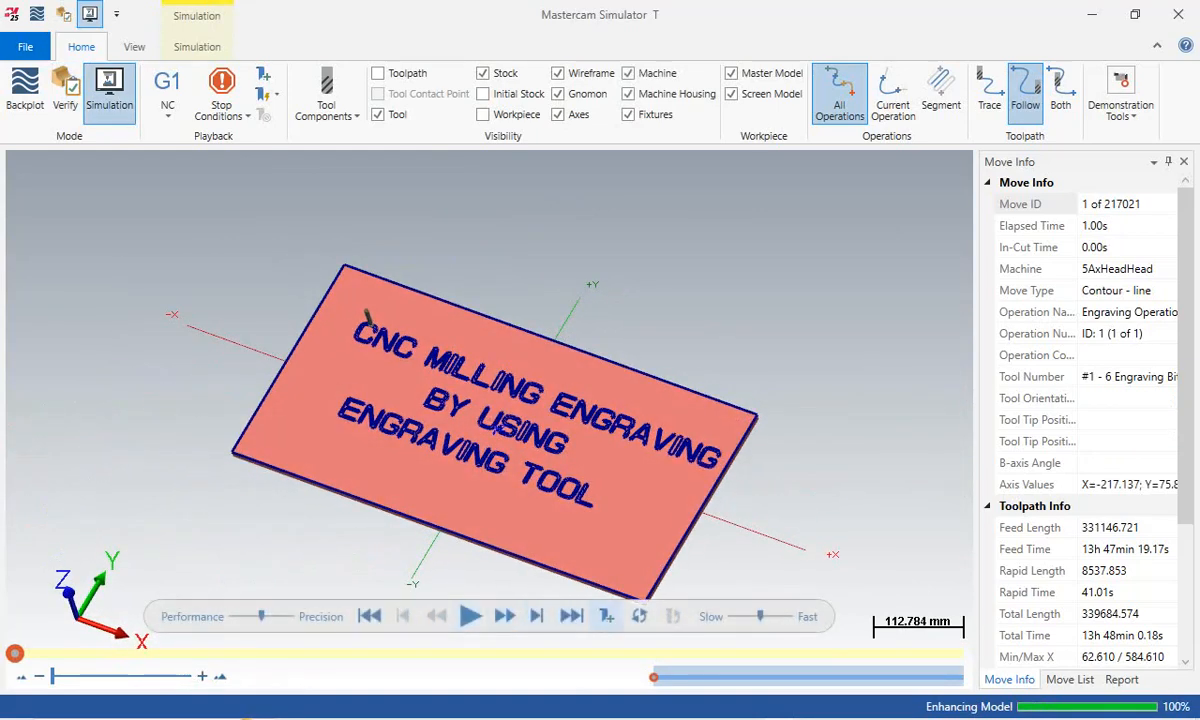
left_click(740, 616)
left_click(470, 616)
- Follow the simulated cutter through all three lines of lettering and close the simulator
scroll(412, 529, "up", 1)
scroll(415, 530, "up", 3)
scroll(415, 530, "down", 2)
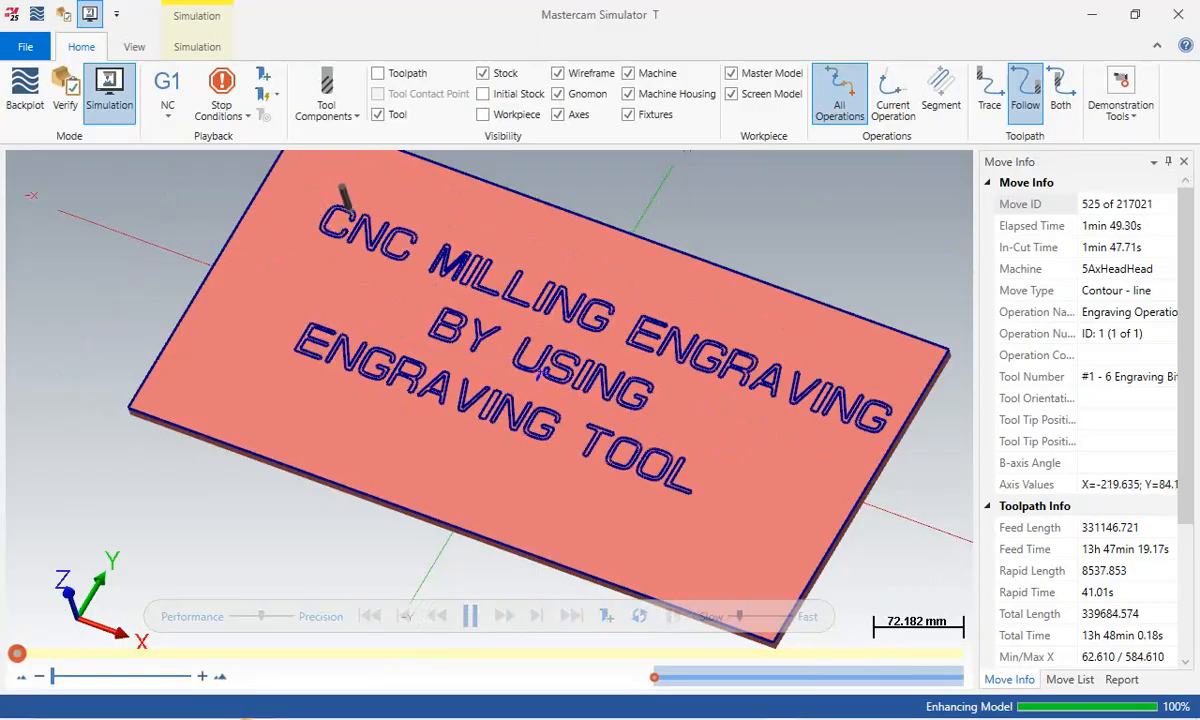
scroll(490, 420, "up", 3)
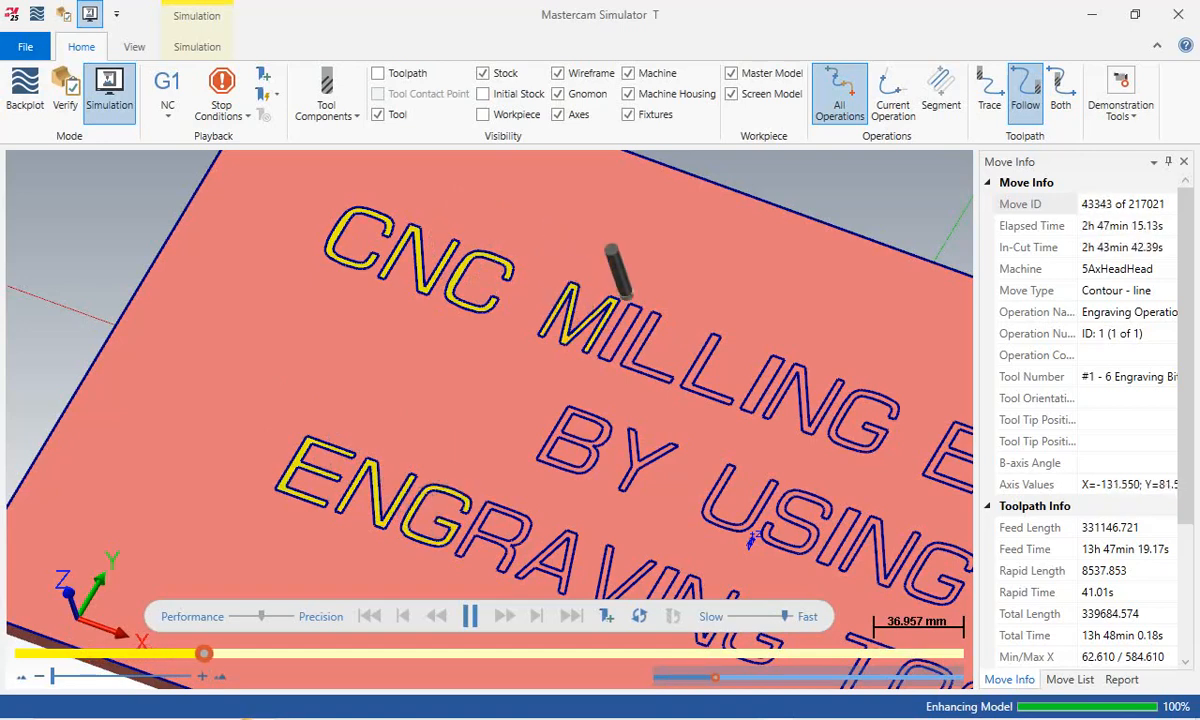
scroll(177, 393, "down", 2)
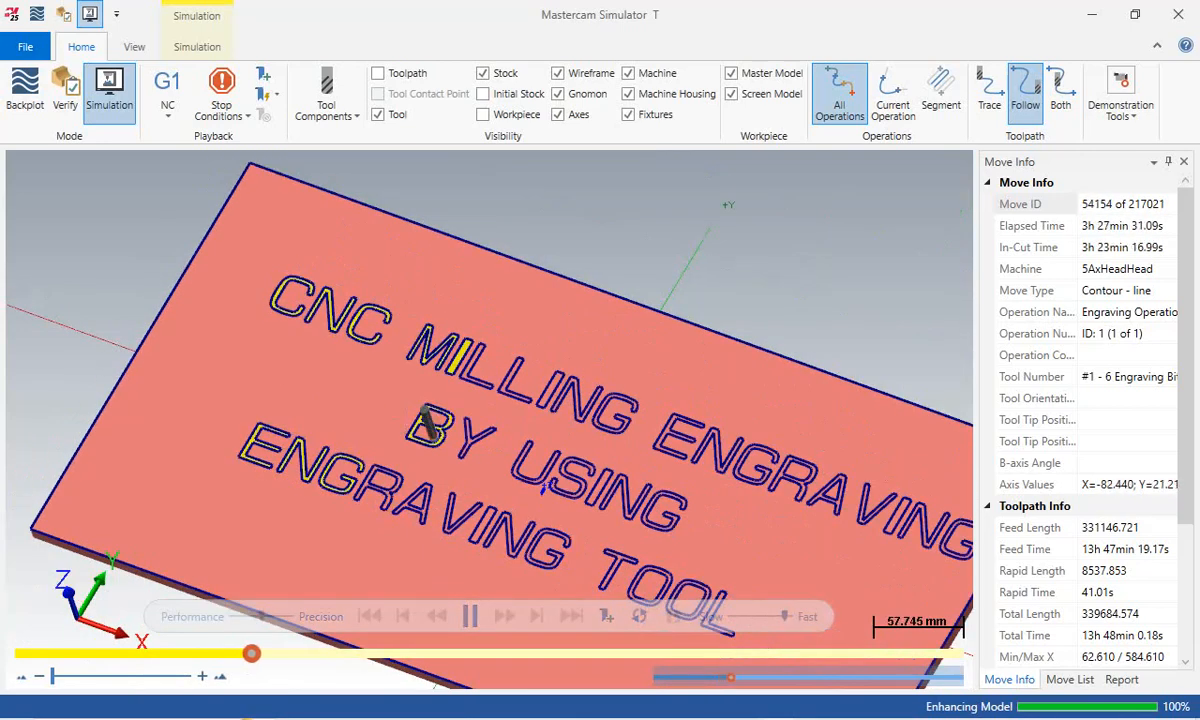
scroll(260, 478, "up", 1)
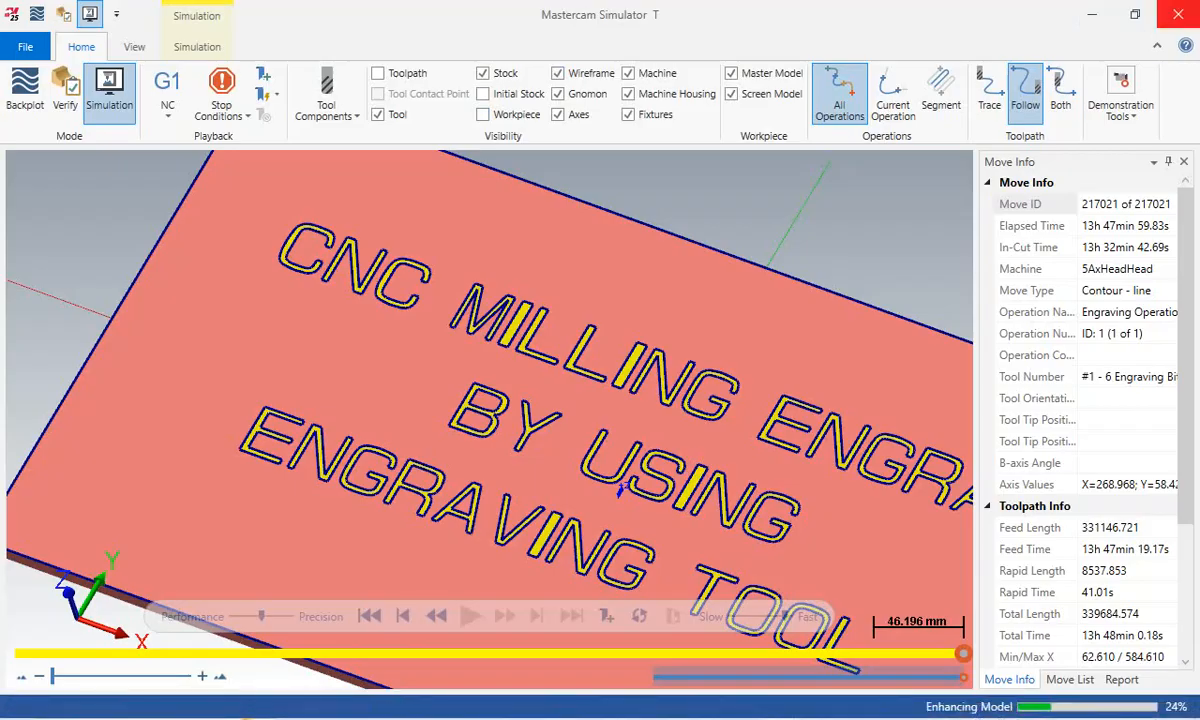
left_click(1172, 14)
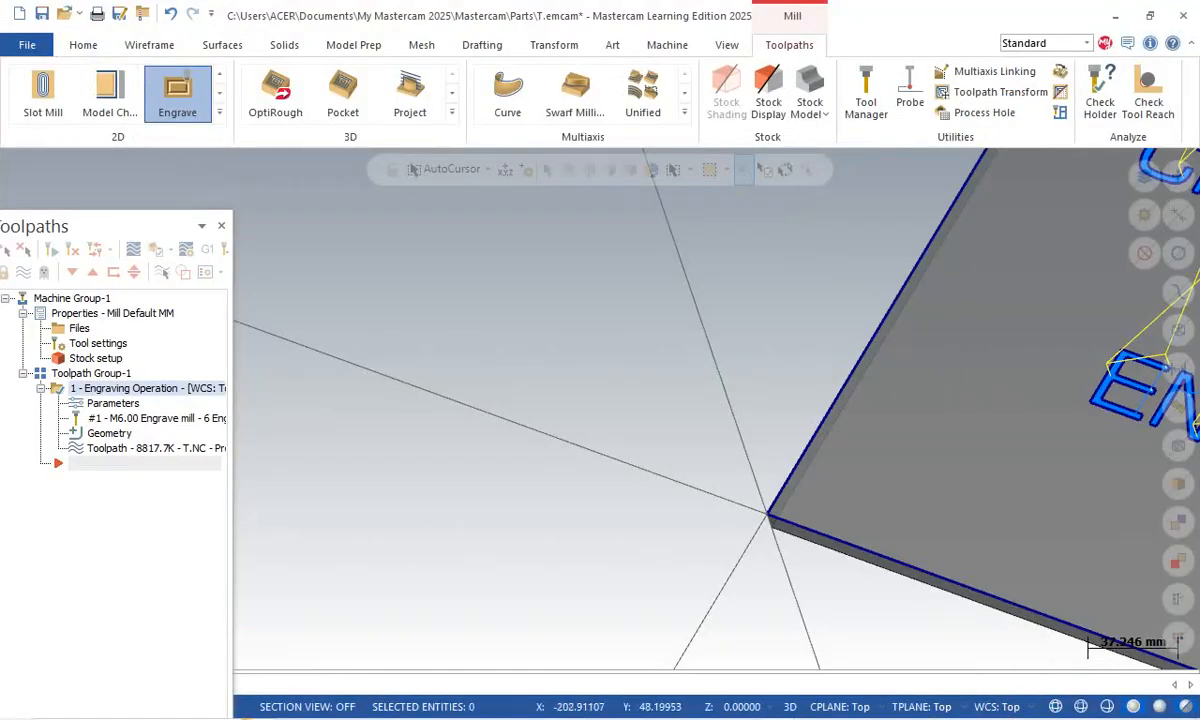
- Save the part under the file name ENGRAVING1 in the Parts folder
right_click(374, 252)
left_click(434, 343)
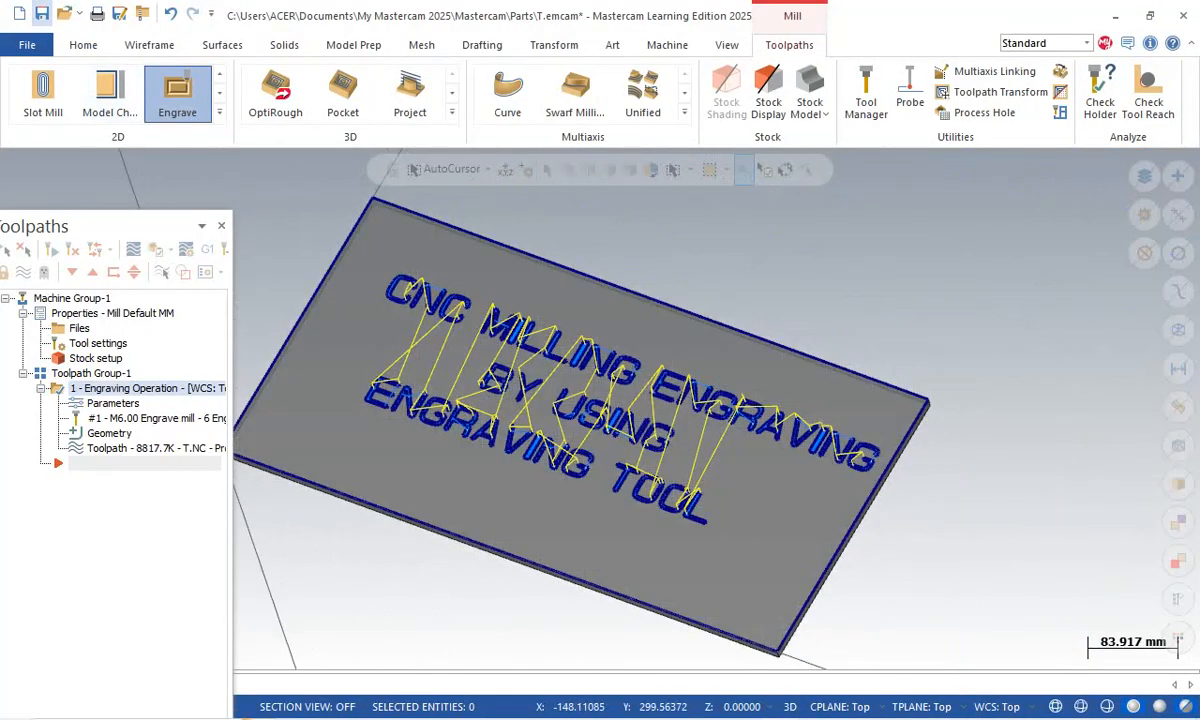
left_click(41, 13)
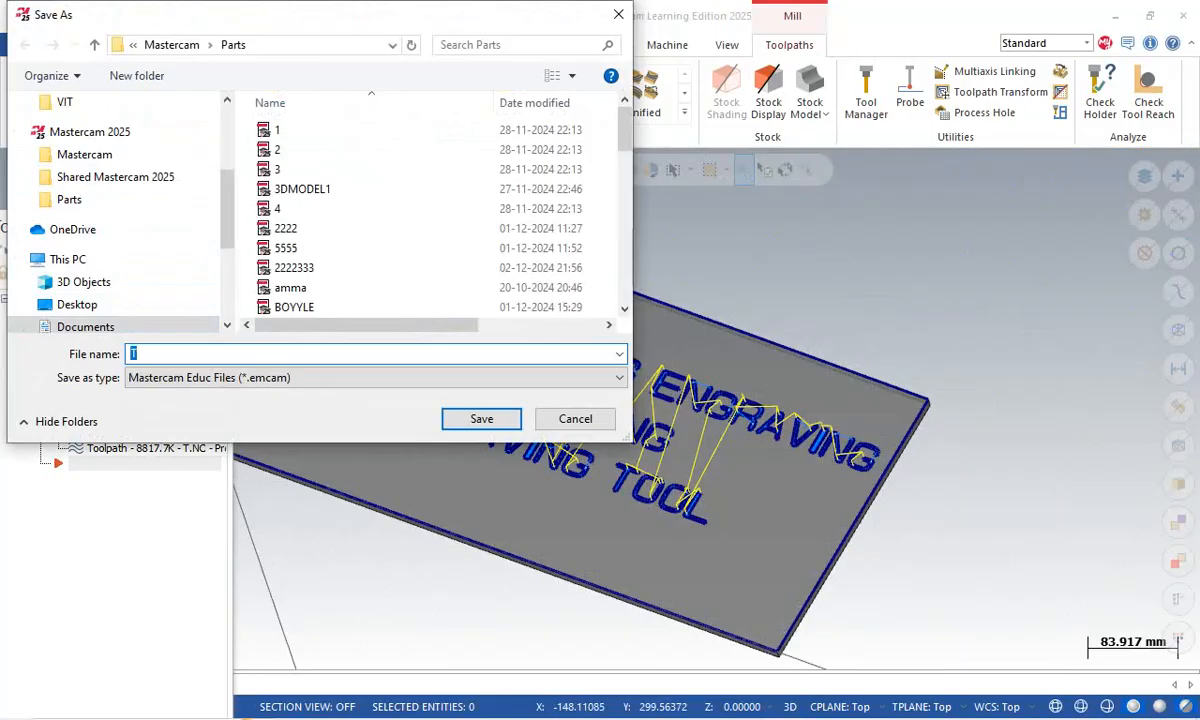
type("ENGRAV")
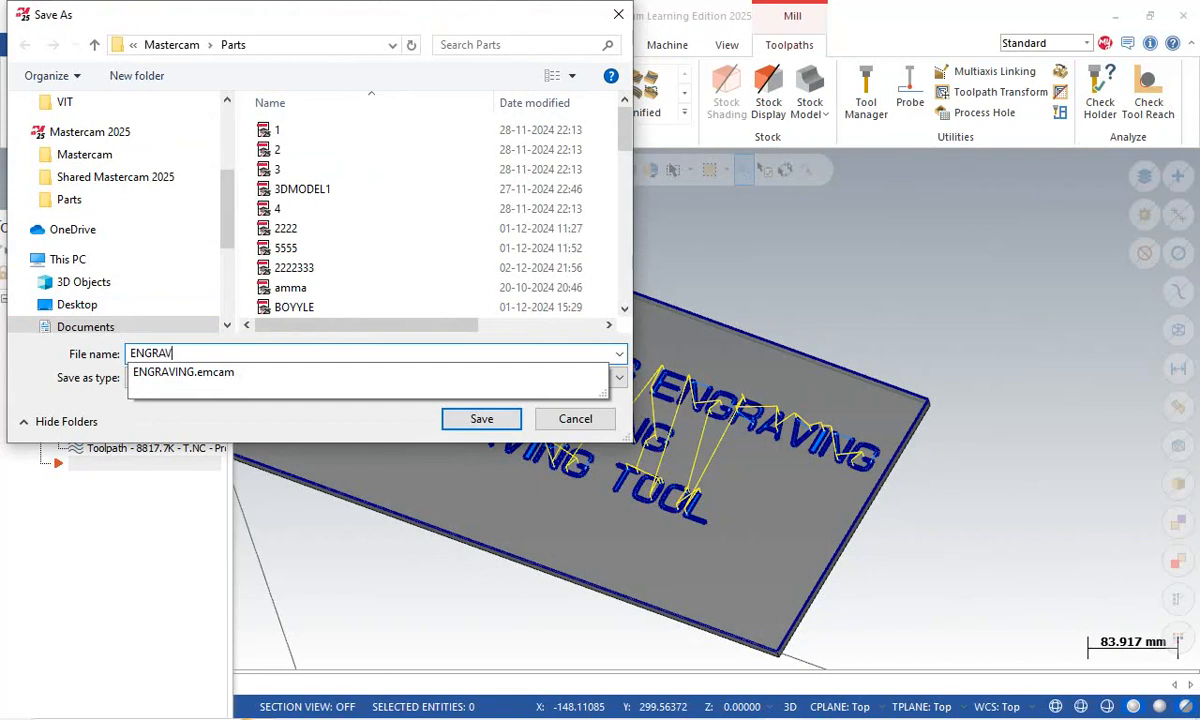
type("ING1")
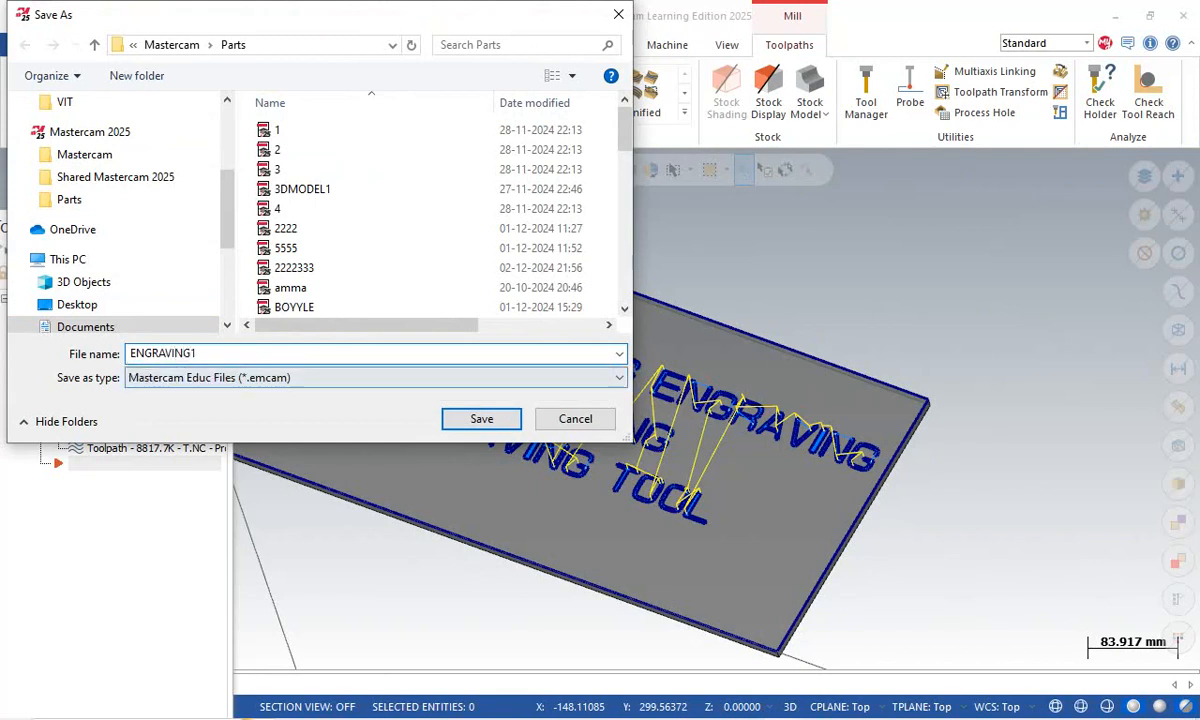
key("Return")
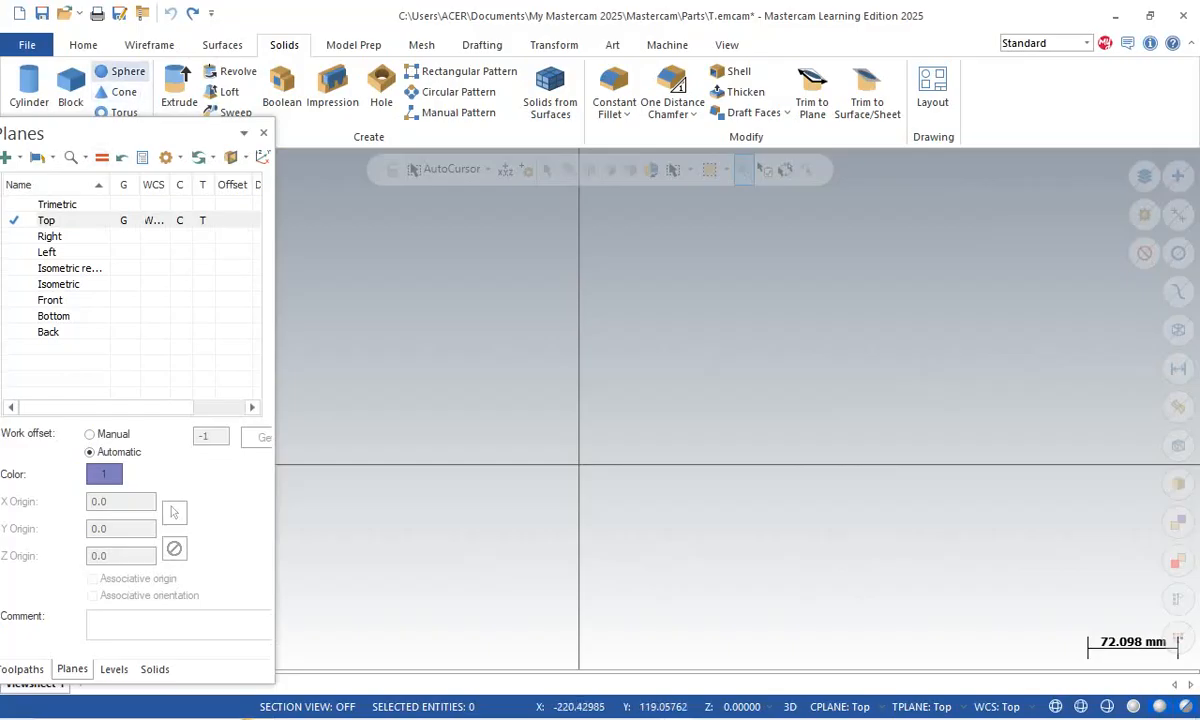
- Draw a rectangle about 311 x 166 mm with its lower-left corner at the origin
left_click(149, 45)
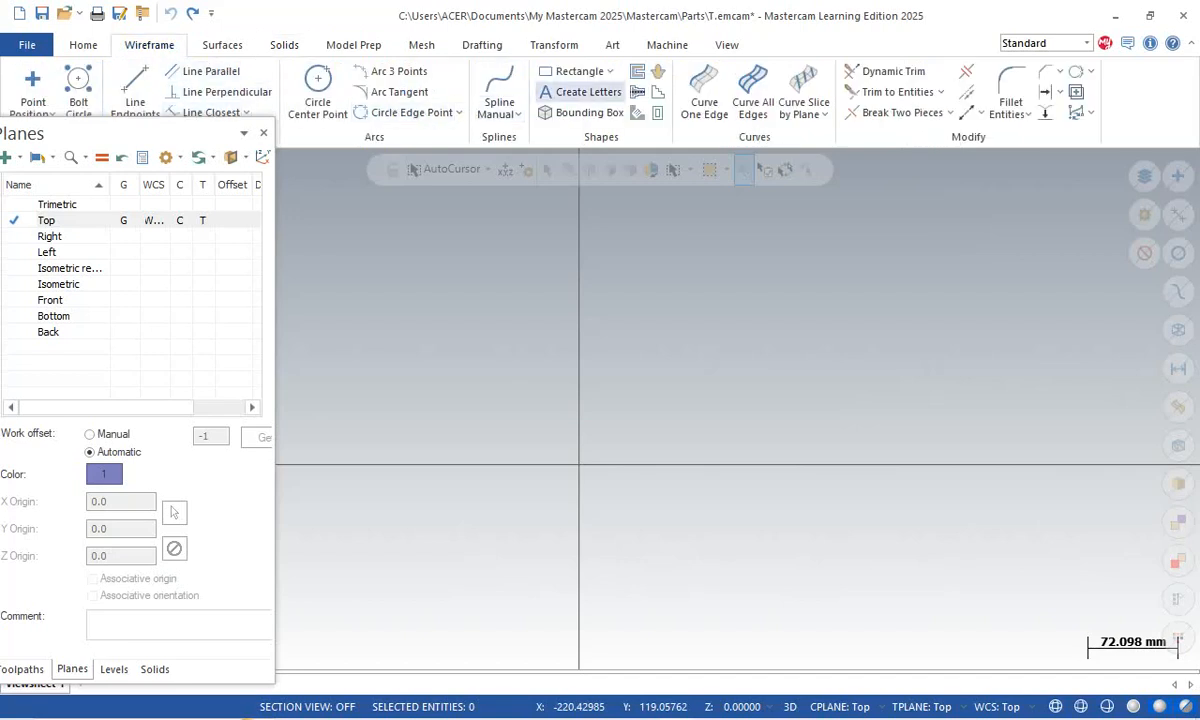
left_click(578, 71)
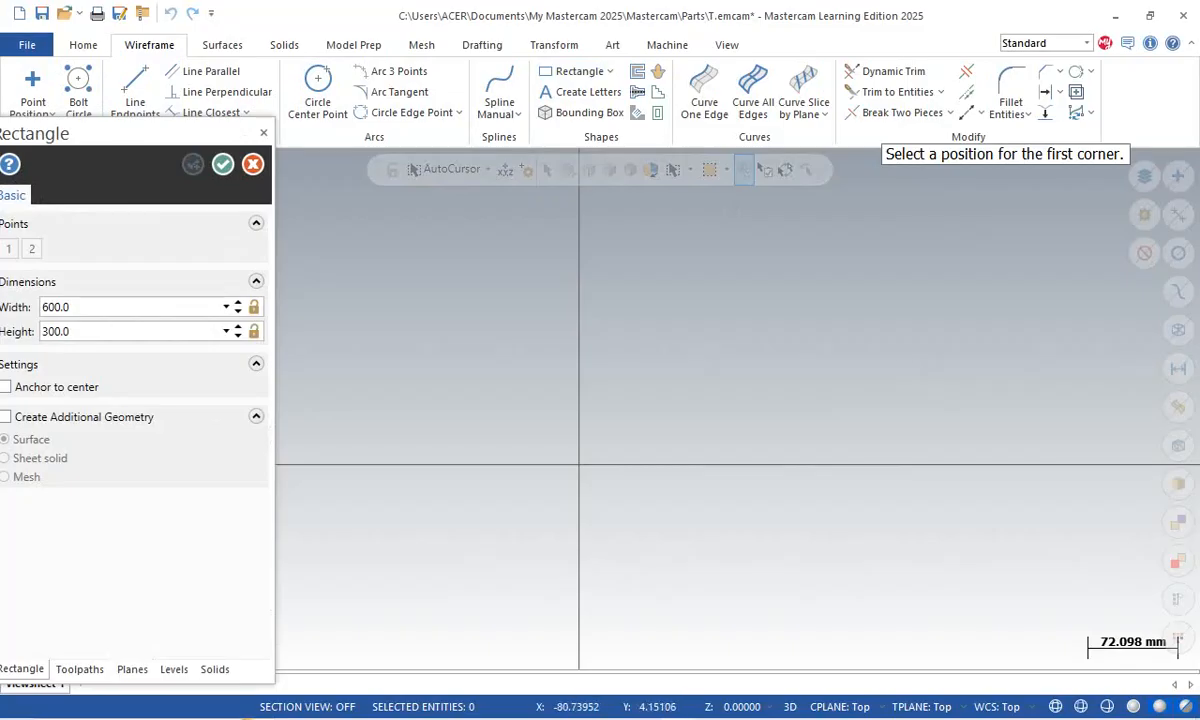
left_click(578, 464)
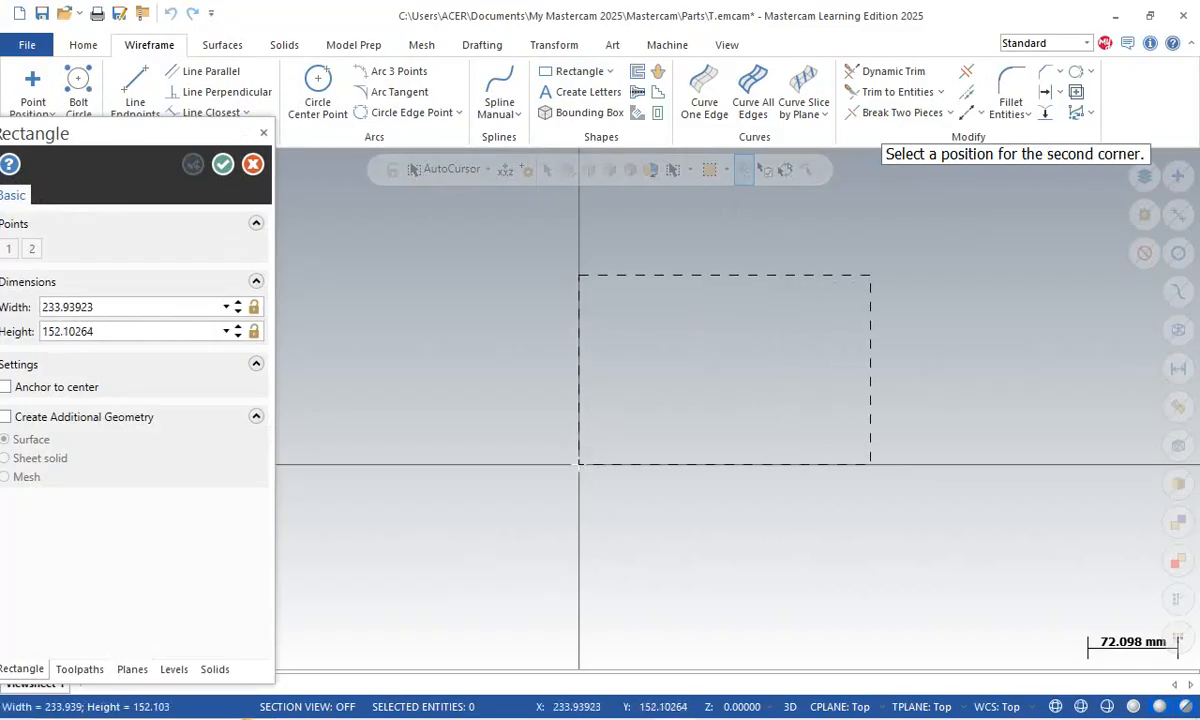
left_click(967, 259)
- Set the rectangle's width to 600 mm and its height to 300 mm and accept it
left_click(110, 307)
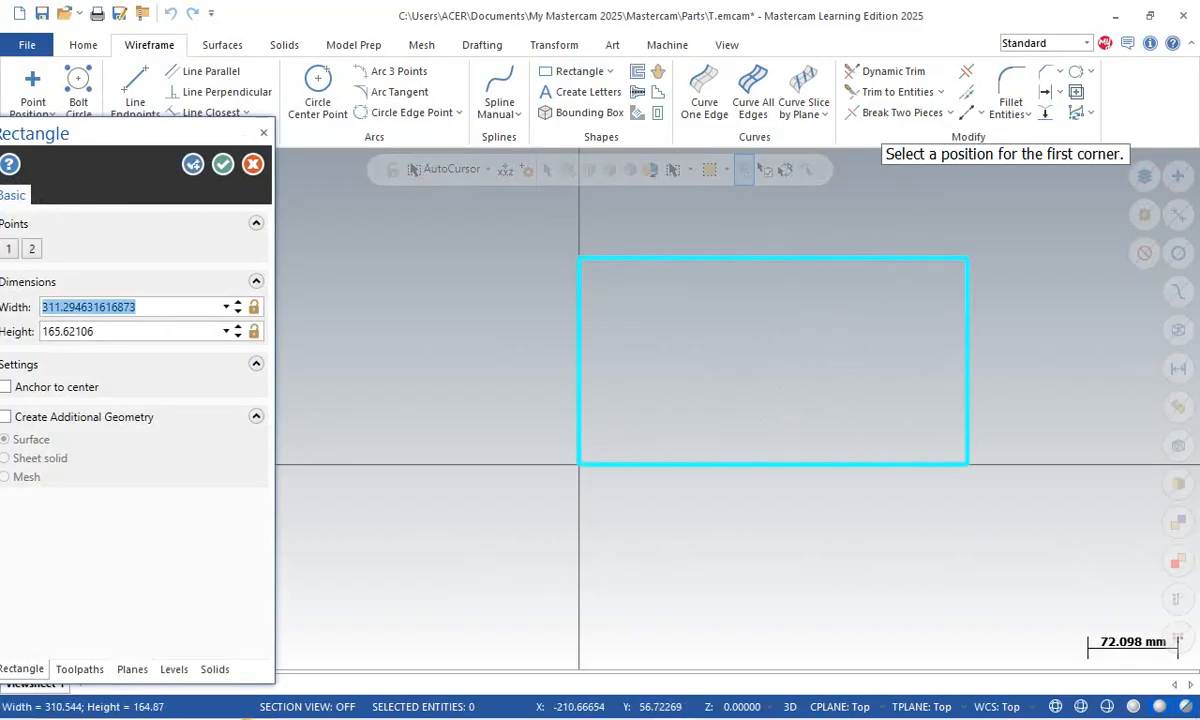
type("600")
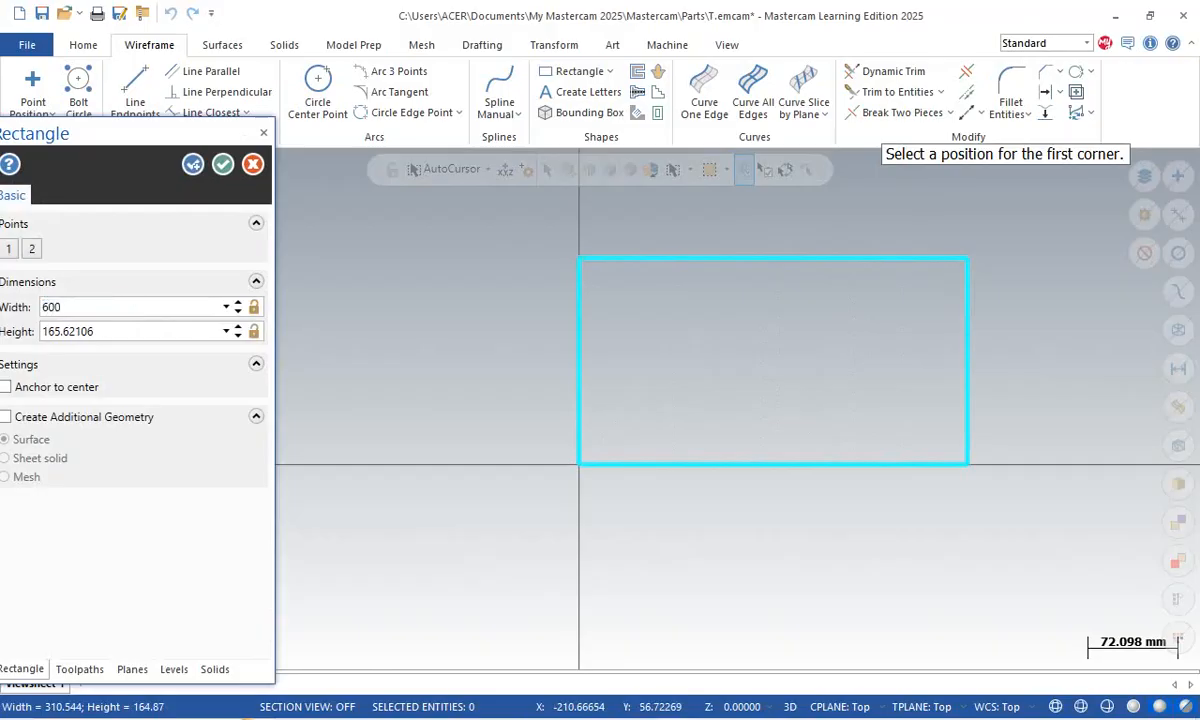
key("Tab")
type("300")
key("Tab")
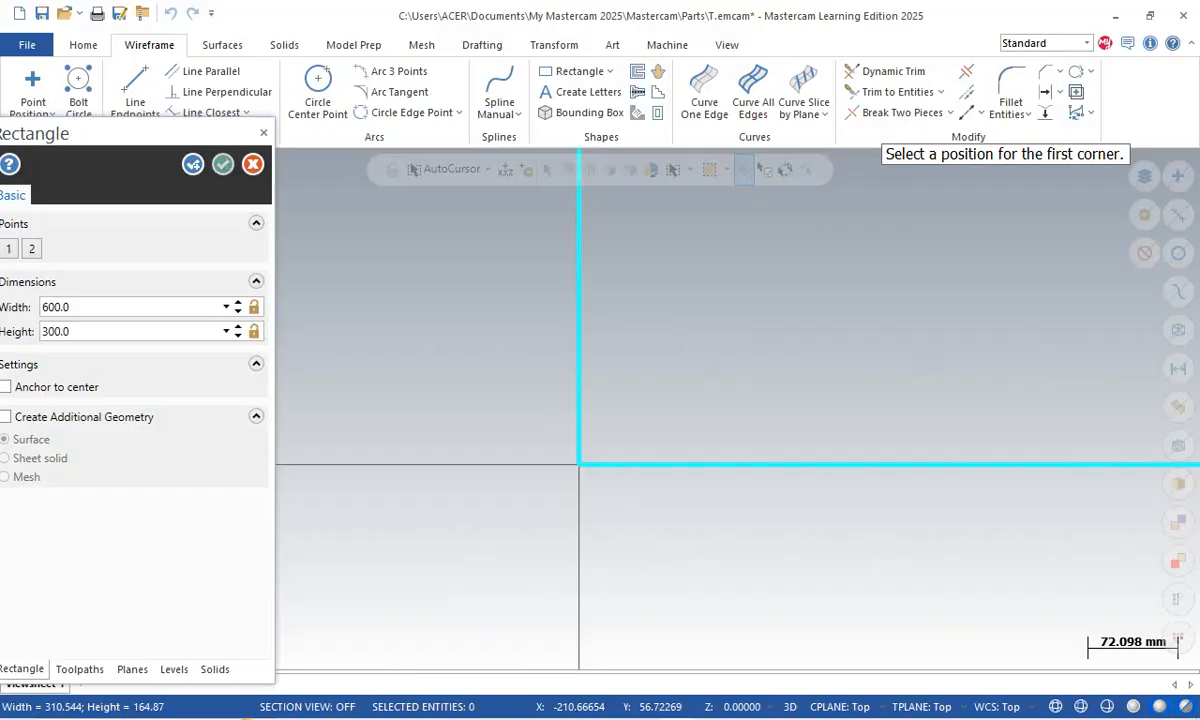
left_click(223, 164)
scroll(335, 305, "down", 10)
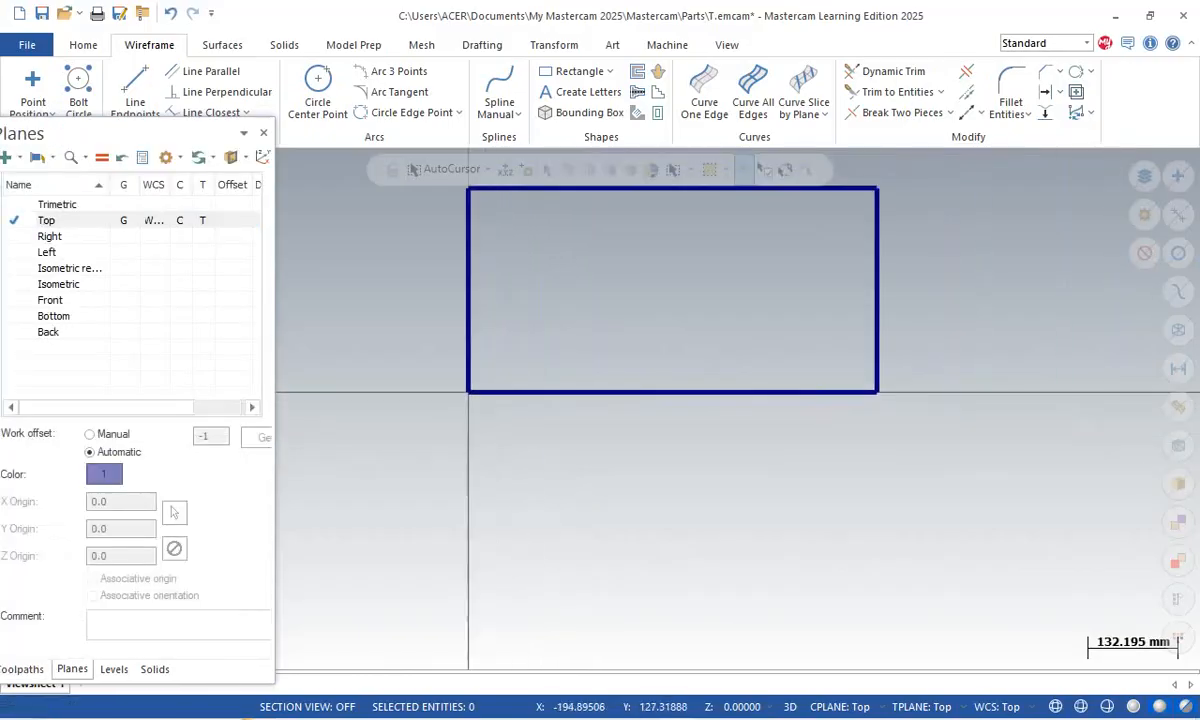
scroll(336, 206, "up", 2)
scroll(336, 206, "down", 3)
scroll(332, 178, "up", 3)
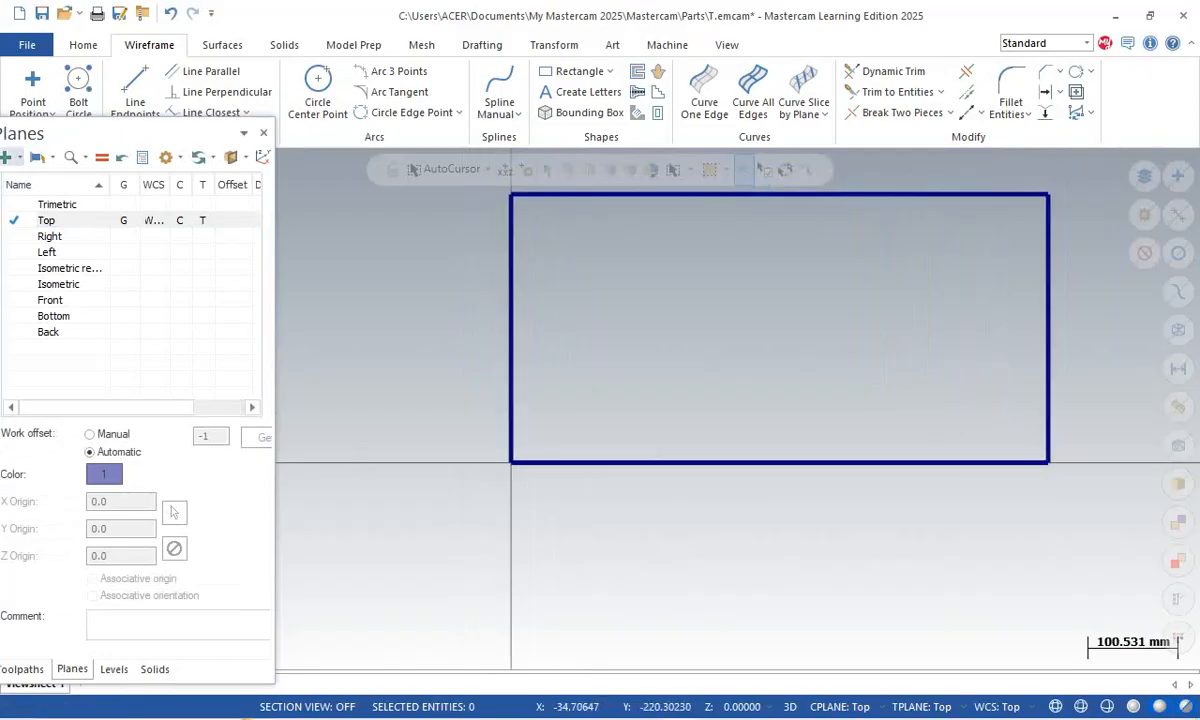
- Place the three-line lettering "CNC MILLING ENGRAVING / BY / BALL NOSE RADIUS CUTTER METHOD" inside the rectangle with a 19 mm letter height
left_click(588, 91)
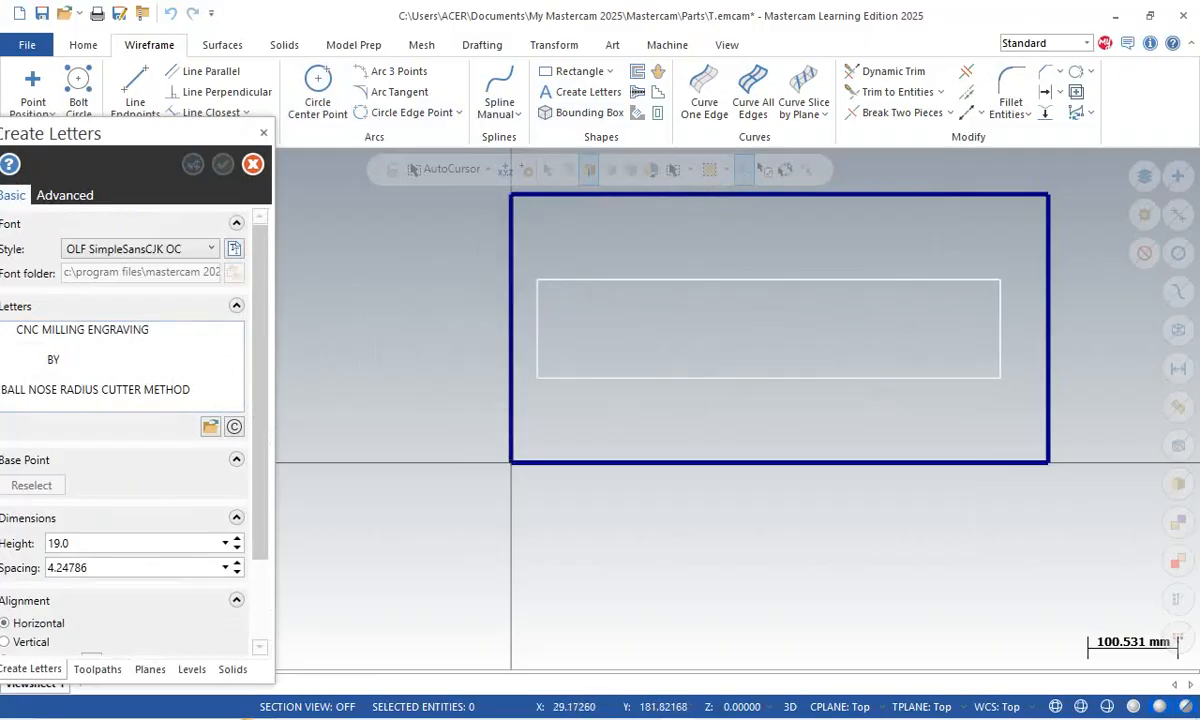
left_click(535, 306)
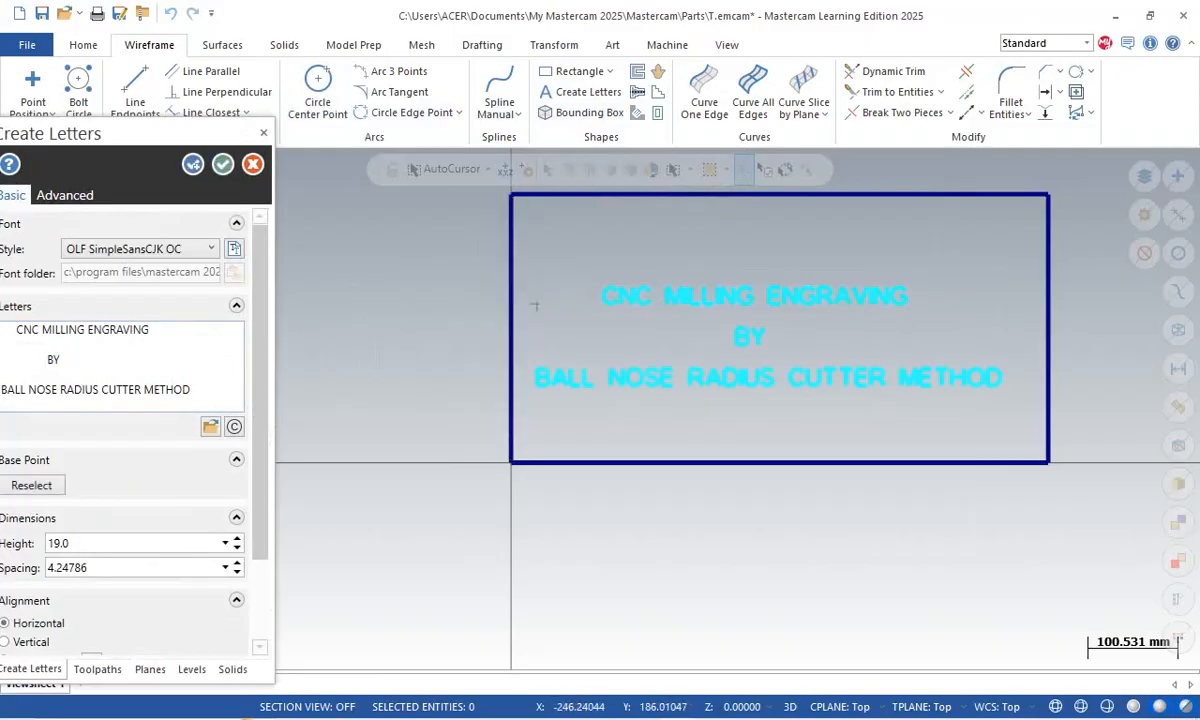
left_click(223, 164)
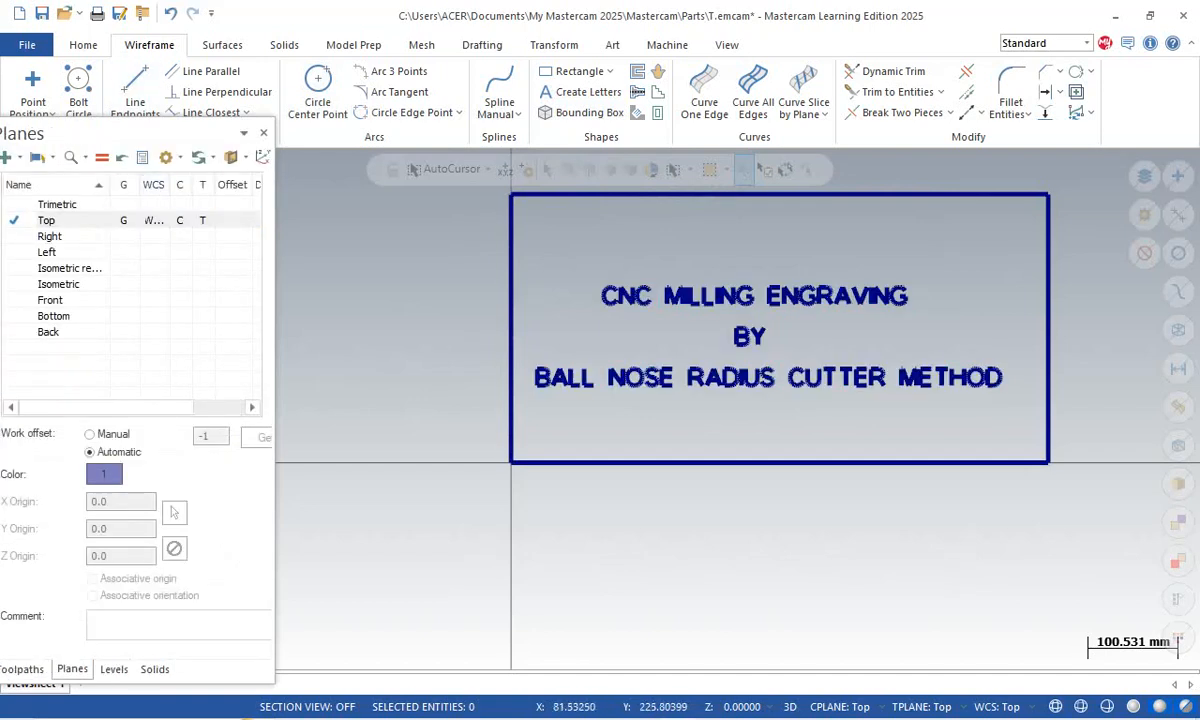
- Change the wireframe color of all three lines of lettering to black
left_click_drag(522, 256, 1017, 413)
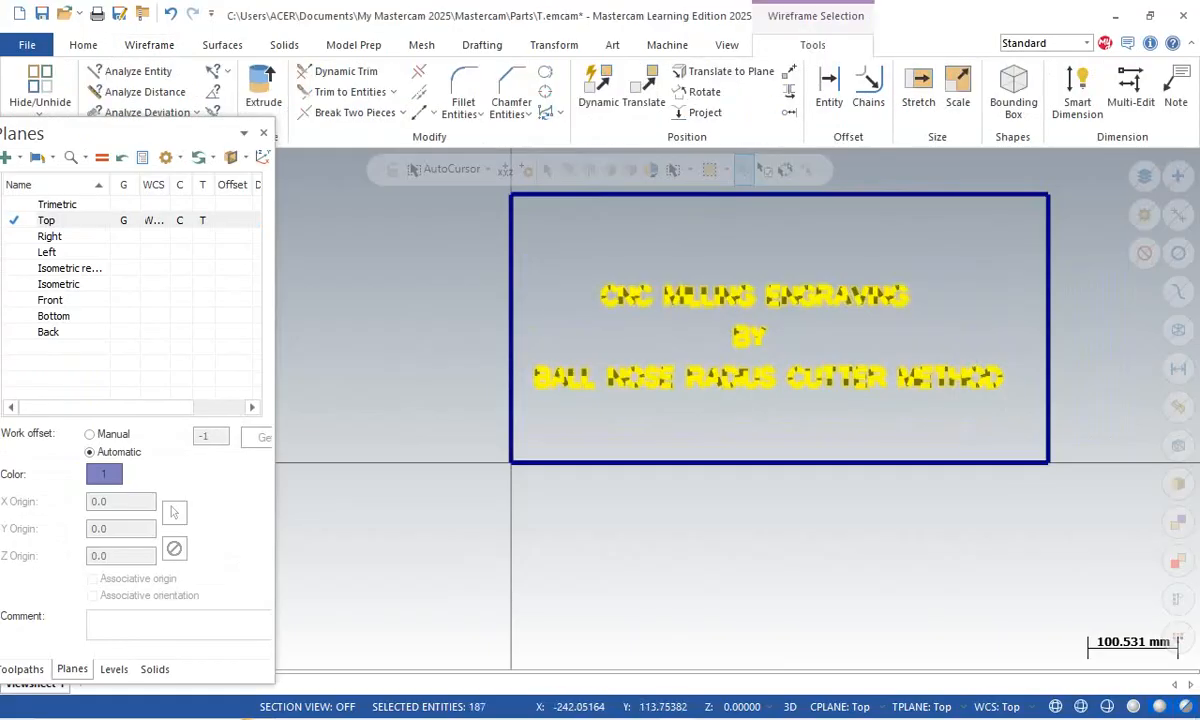
left_click(83, 44)
left_click_drag(110, 133, 108, 203)
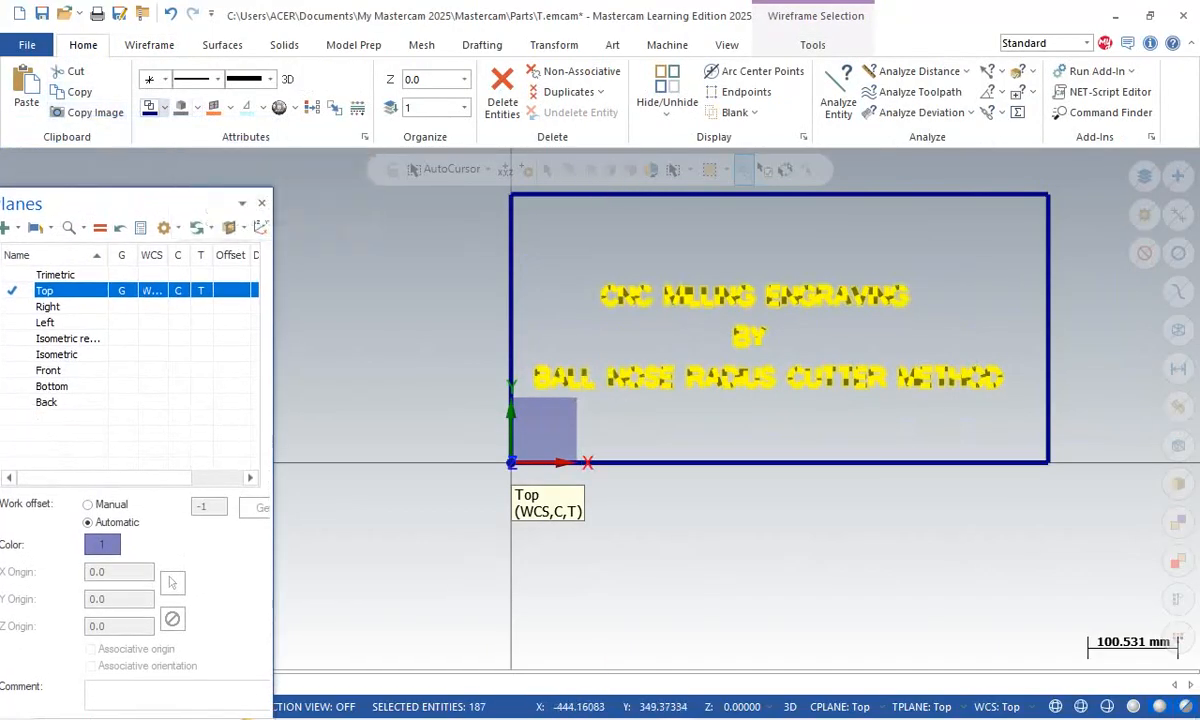
left_click(164, 107)
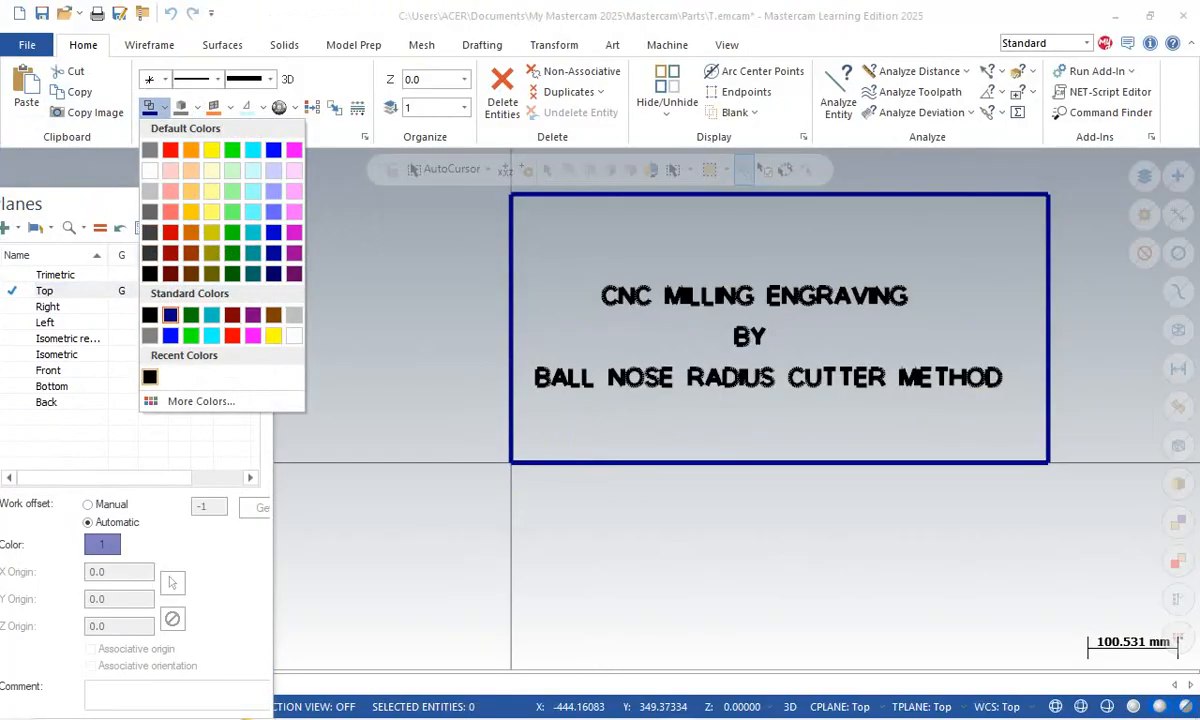
left_click(150, 377)
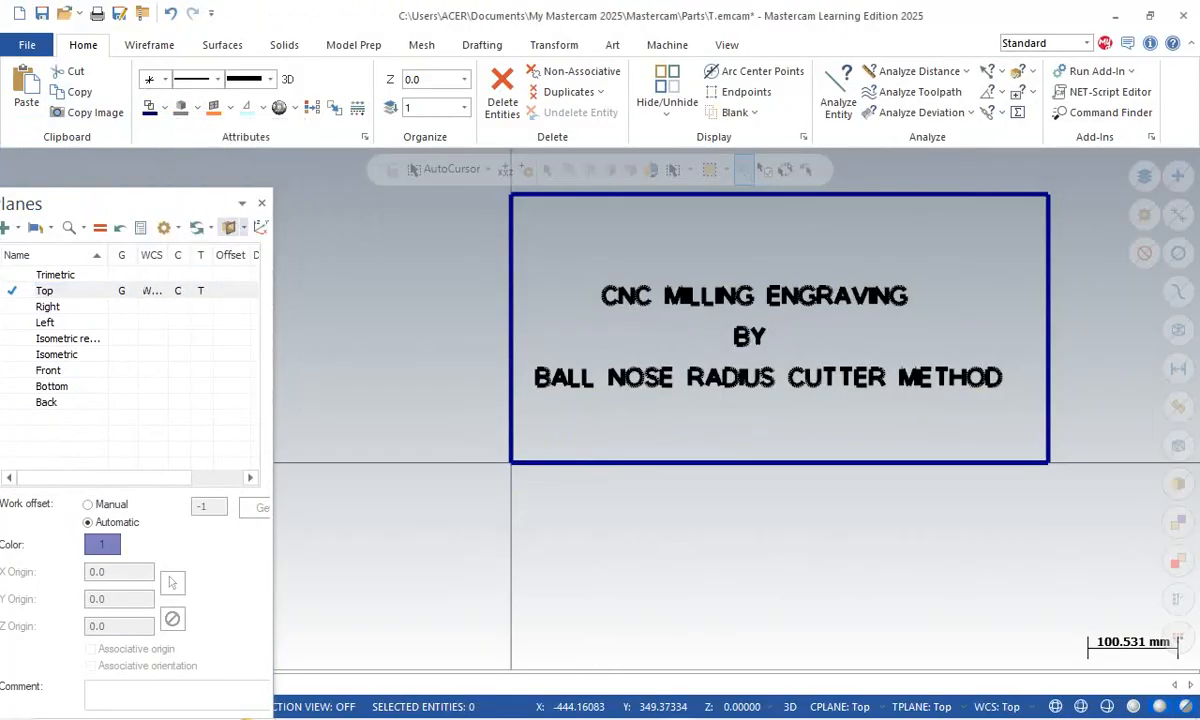
left_click_drag(170, 204, 158, 176)
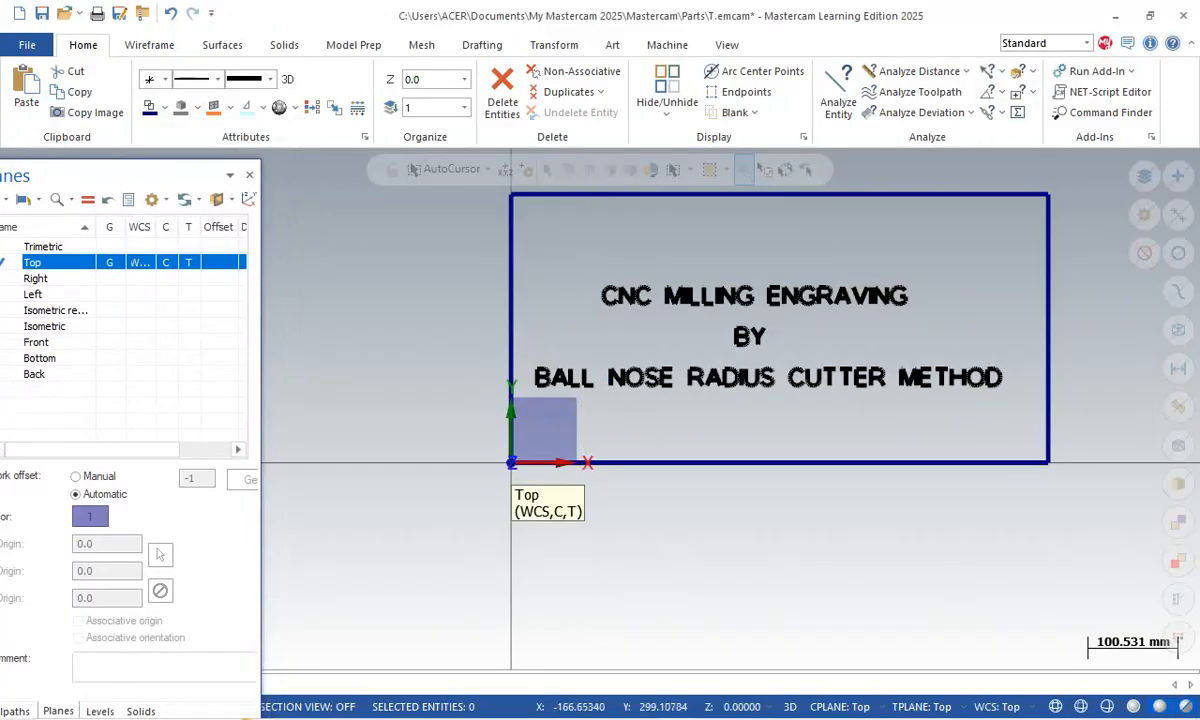
- Switch to the isometric view and extrude the rectangle downward by 20 mm as a new solid body
right_click(333, 206)
left_click(380, 372)
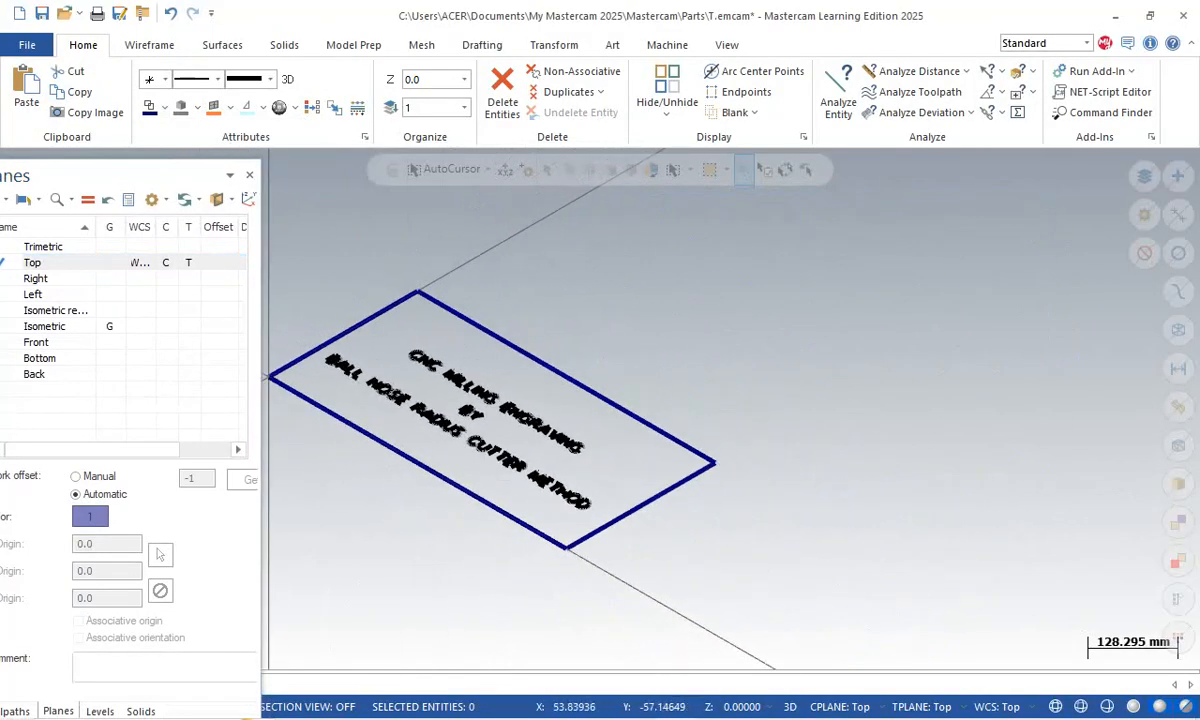
left_click(284, 45)
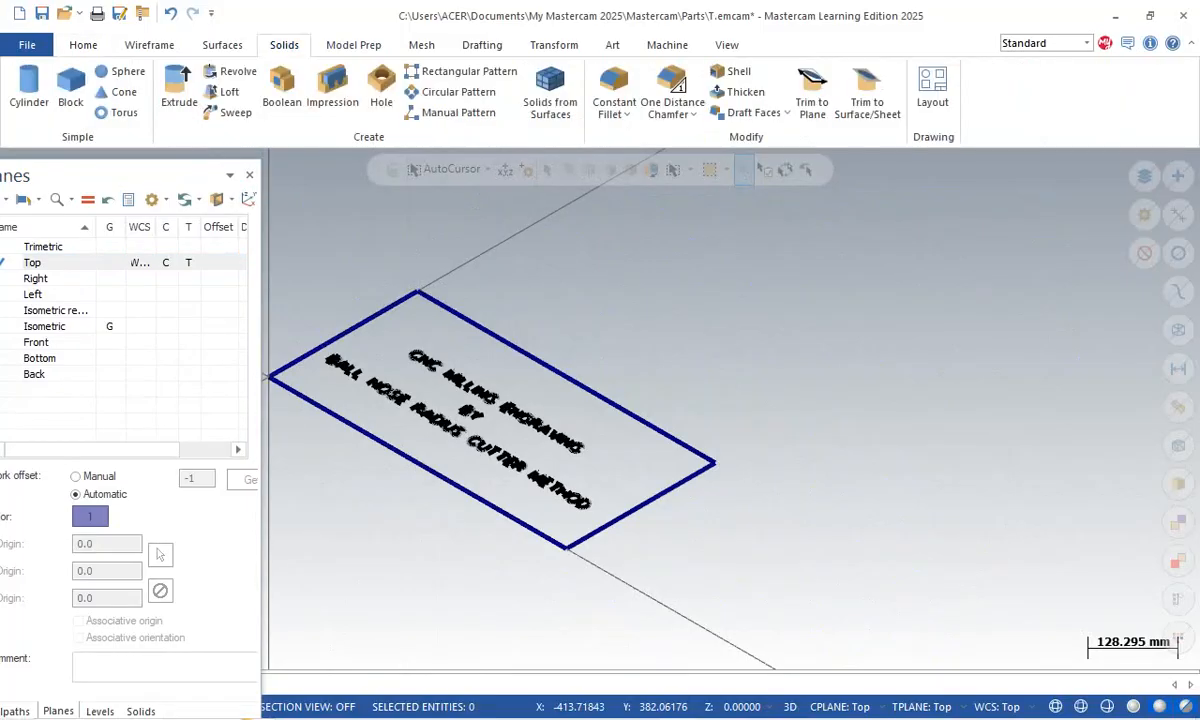
left_click(179, 92)
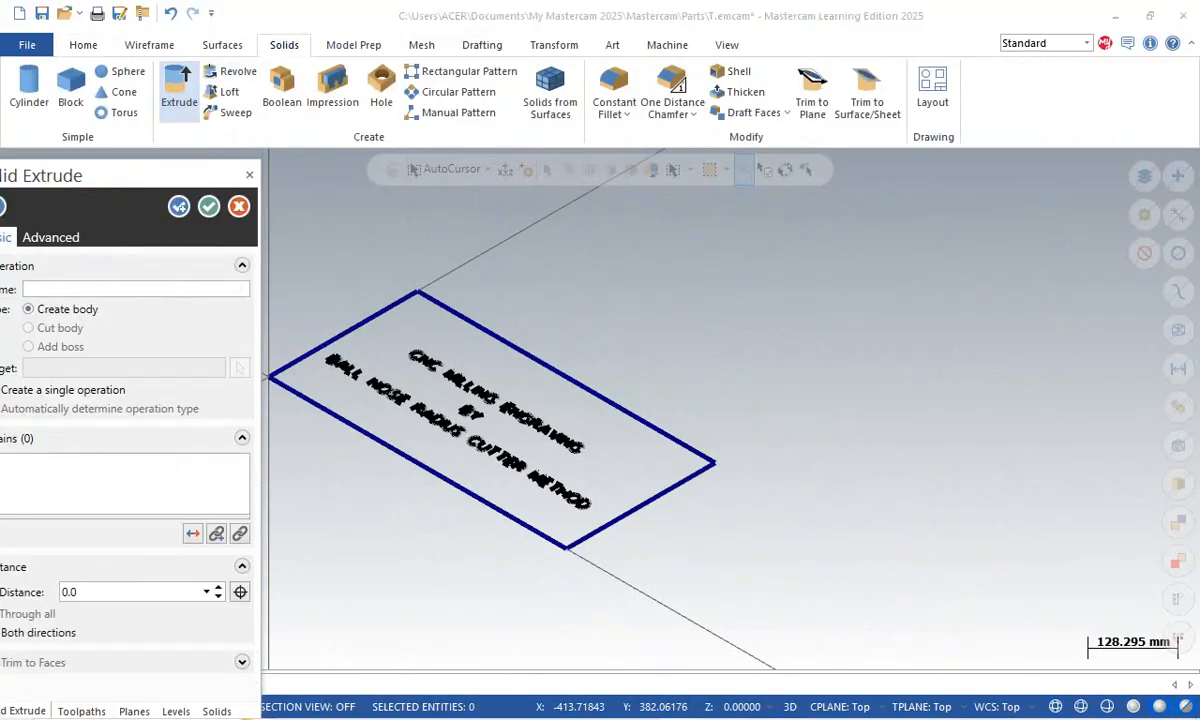
left_click(466, 321)
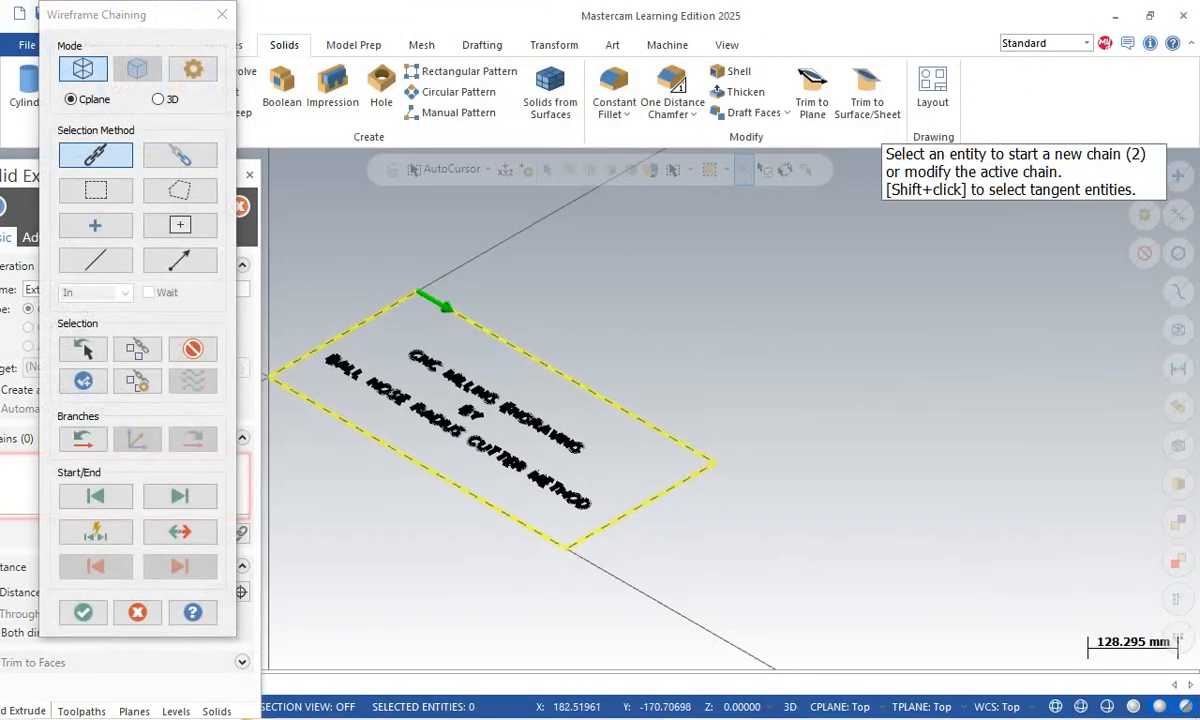
left_click(83, 612)
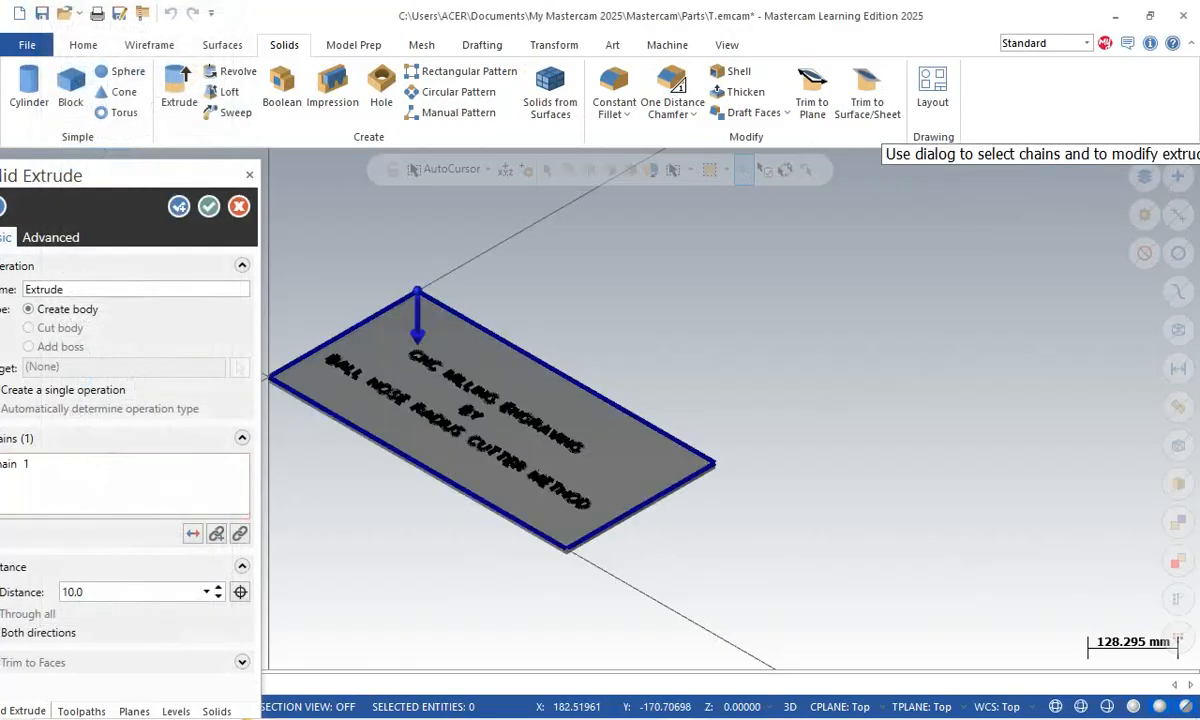
left_click_drag(130, 175, 130, 117)
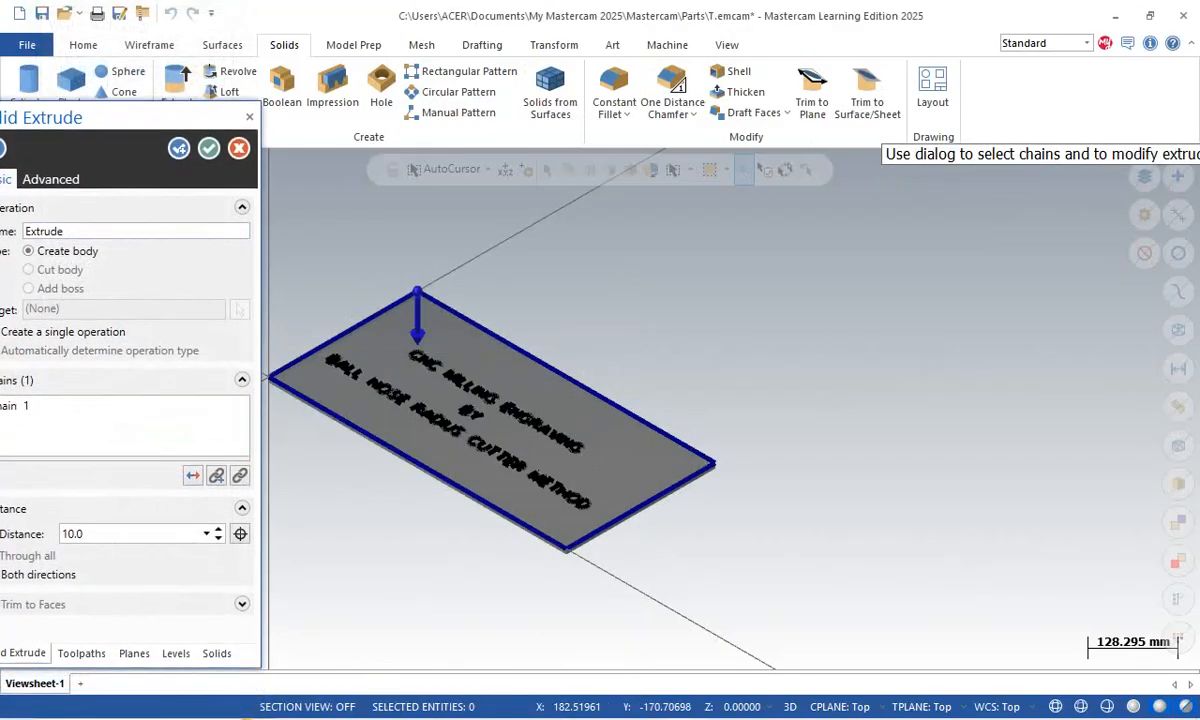
double_click(73, 534)
type("20")
key("Return")
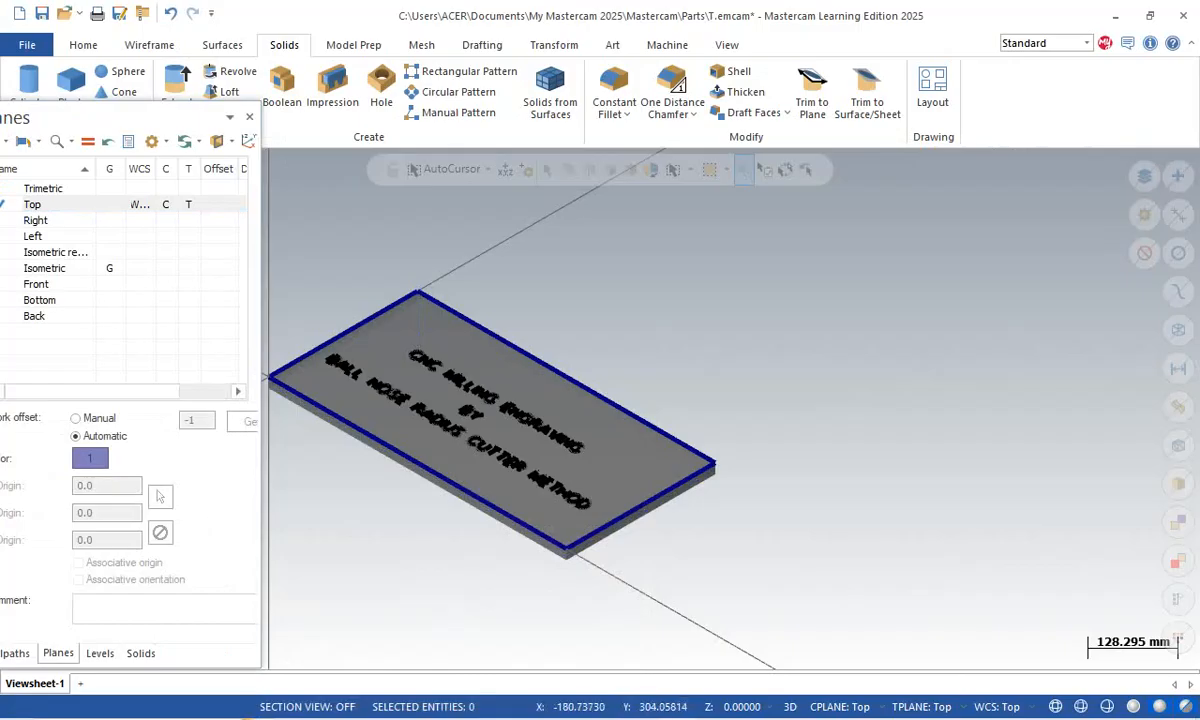
scroll(333, 305, "up", 2)
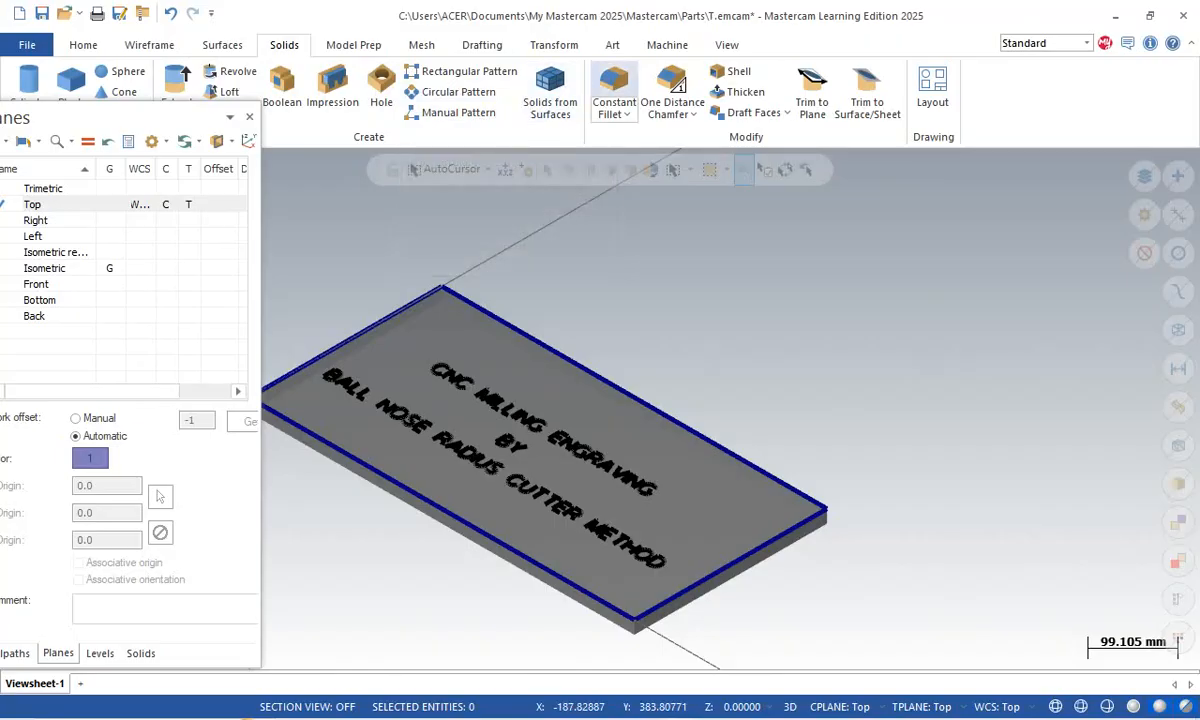
- Add a mill machine group using the MILL DEFAULT MM machine definition
left_click(667, 45)
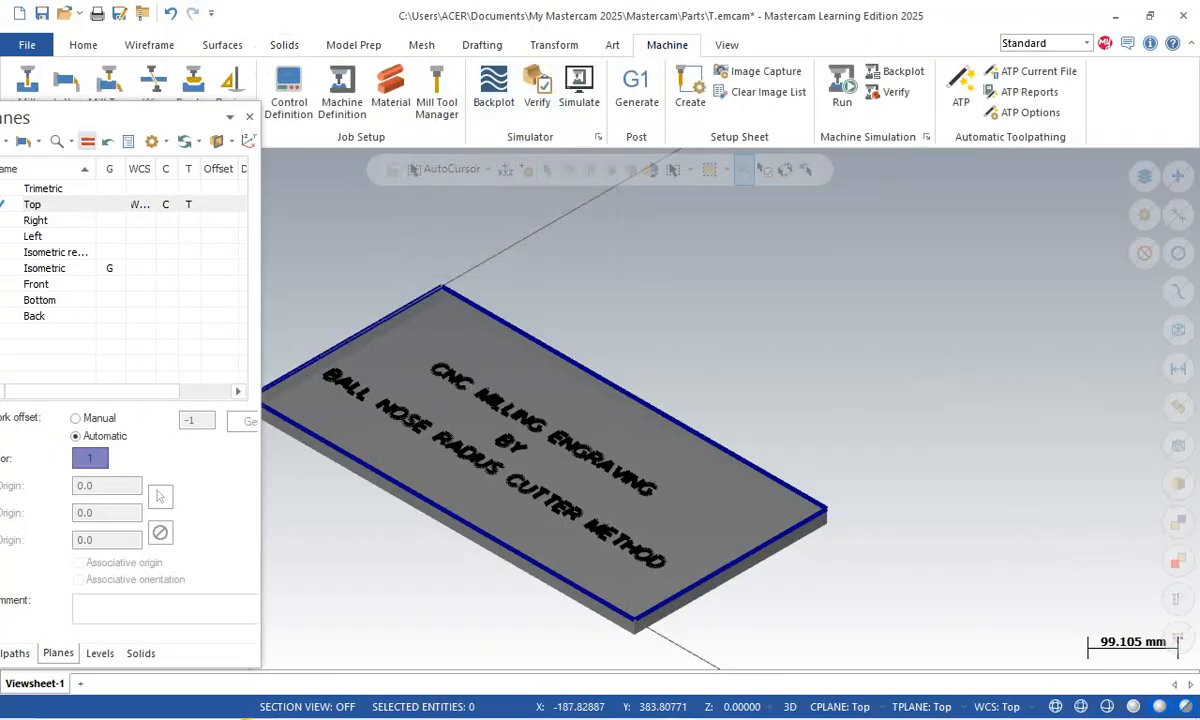
left_click_drag(66, 117, 50, 224)
left_click(27, 110)
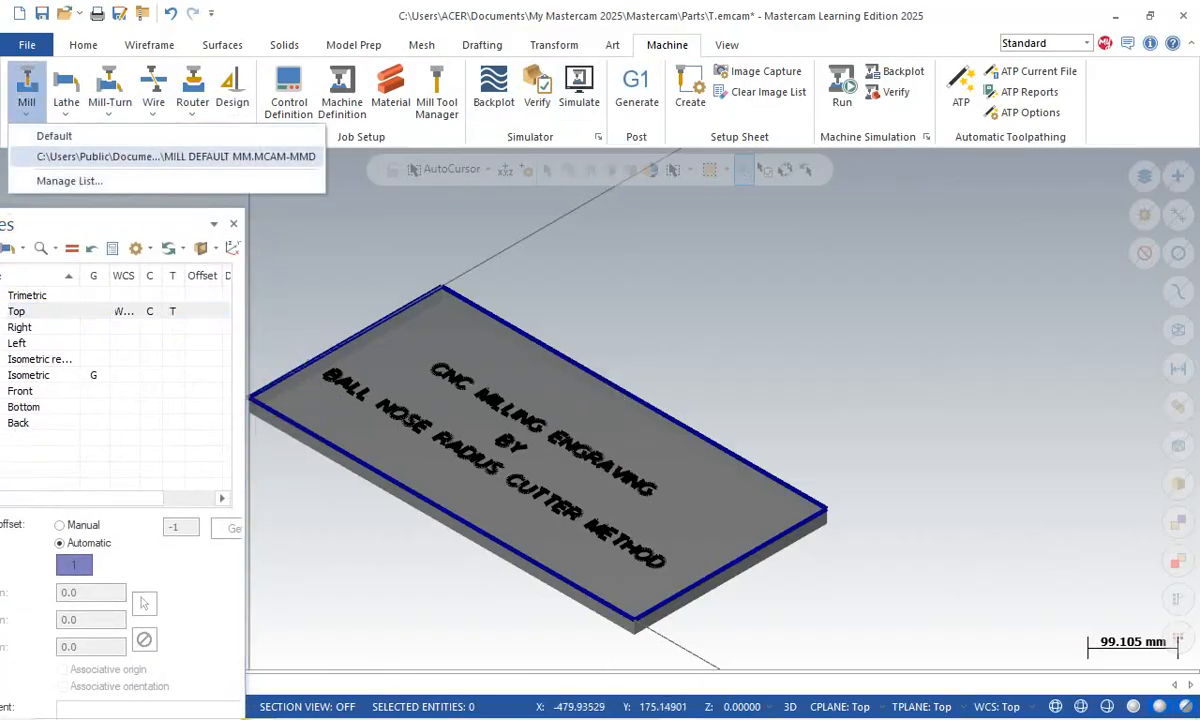
left_click(175, 156)
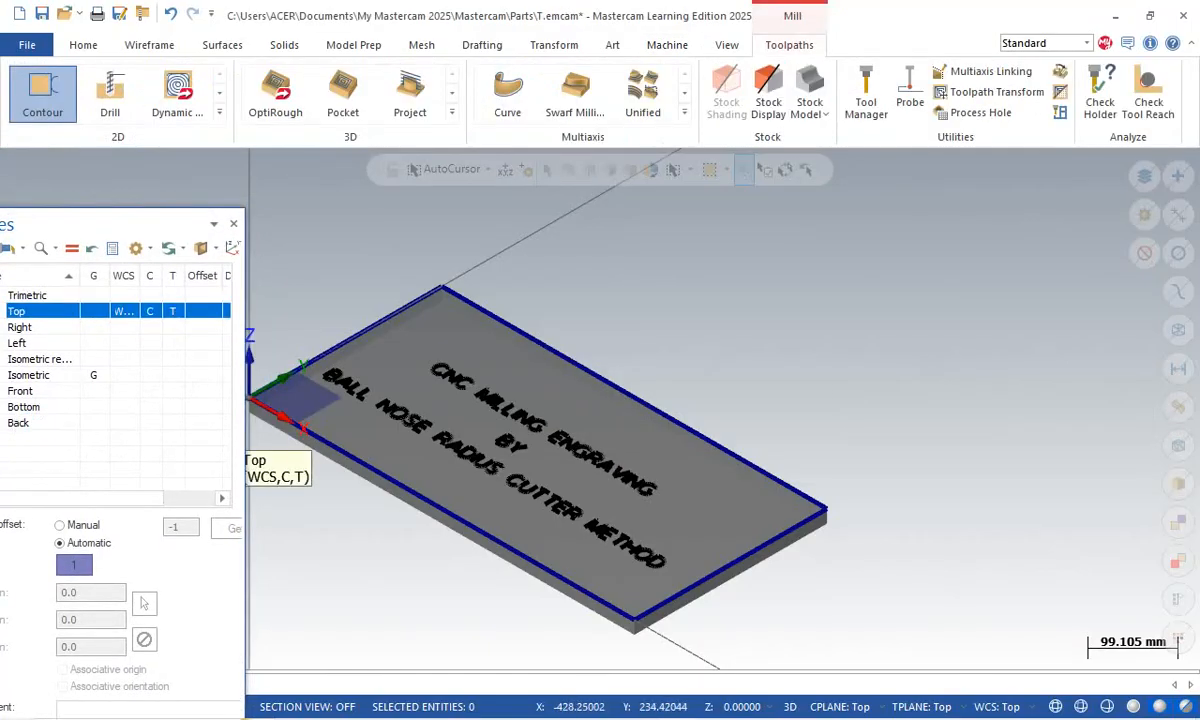
- Bring up the Toolpaths manager showing the new machine group
left_click(727, 45)
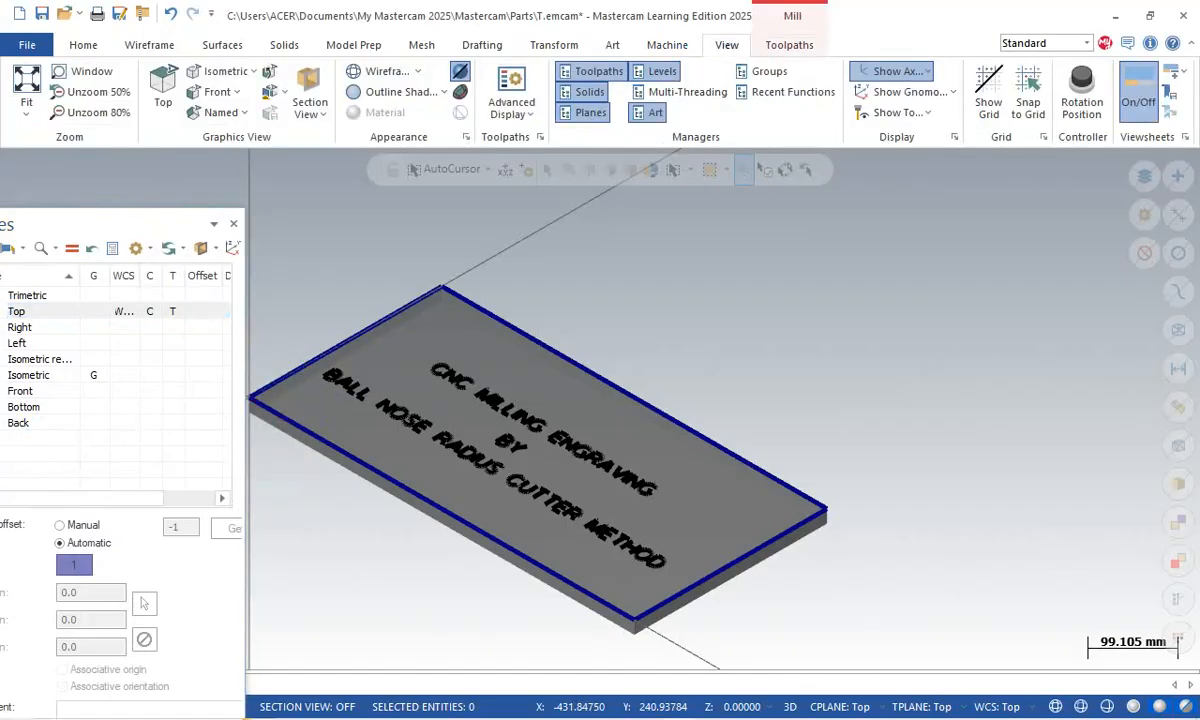
left_click(598, 71)
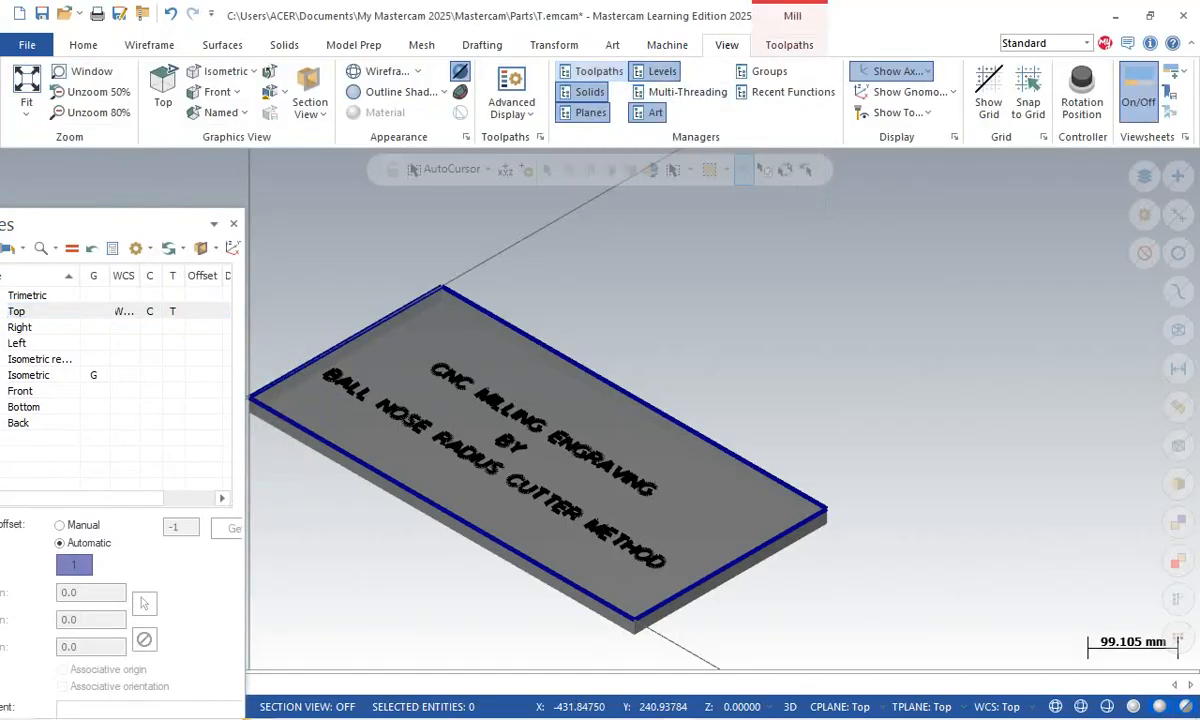
left_click_drag(130, 224, 151, 118)
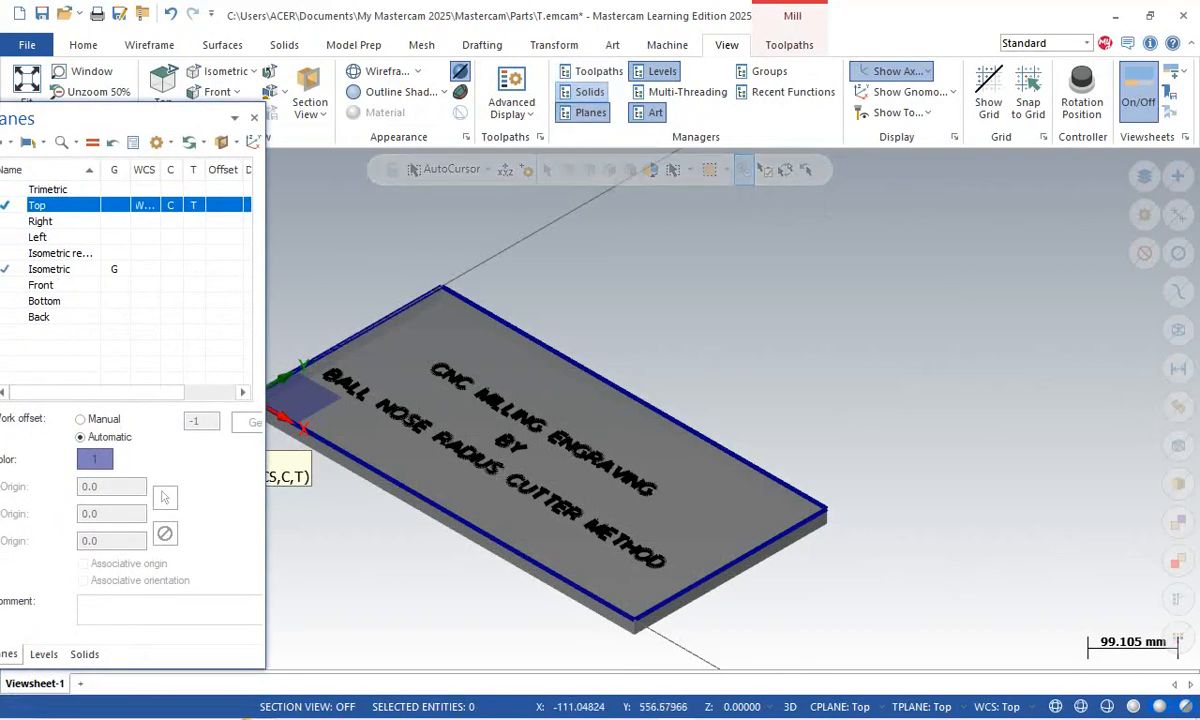
left_click(590, 71)
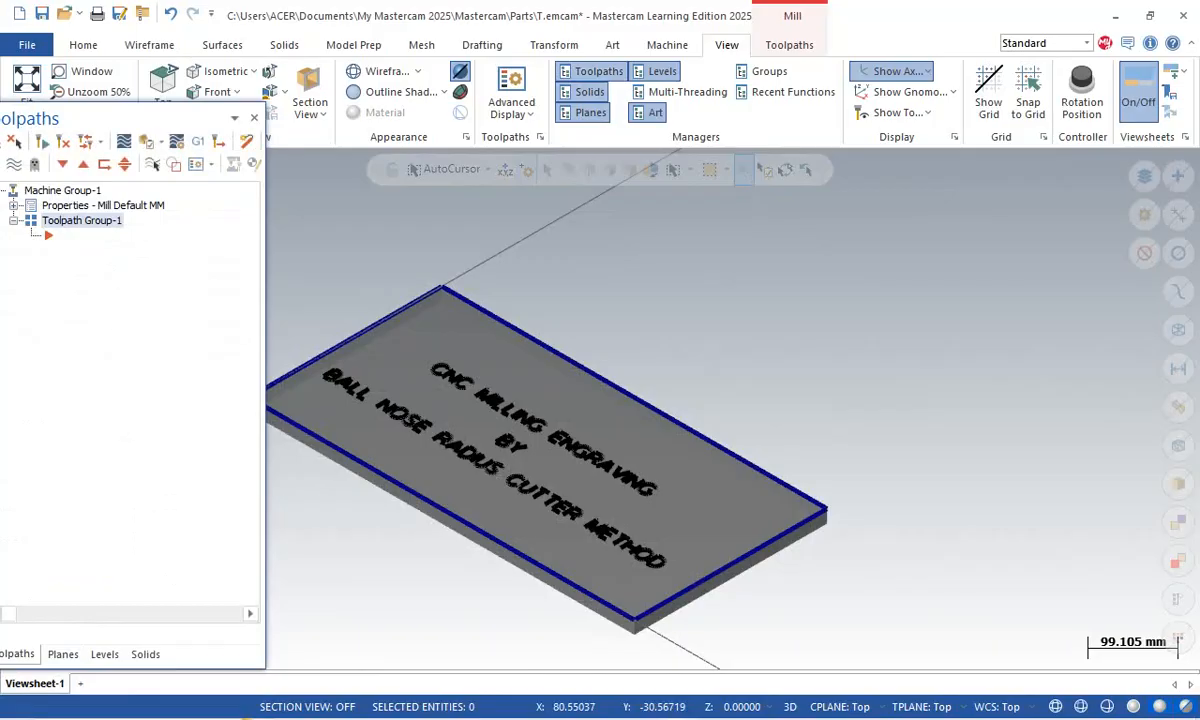
- Define a 600 x 300 x 10 mm rectangular stock in the stock setup by picking two opposite corner points of the plate
left_click(14, 206)
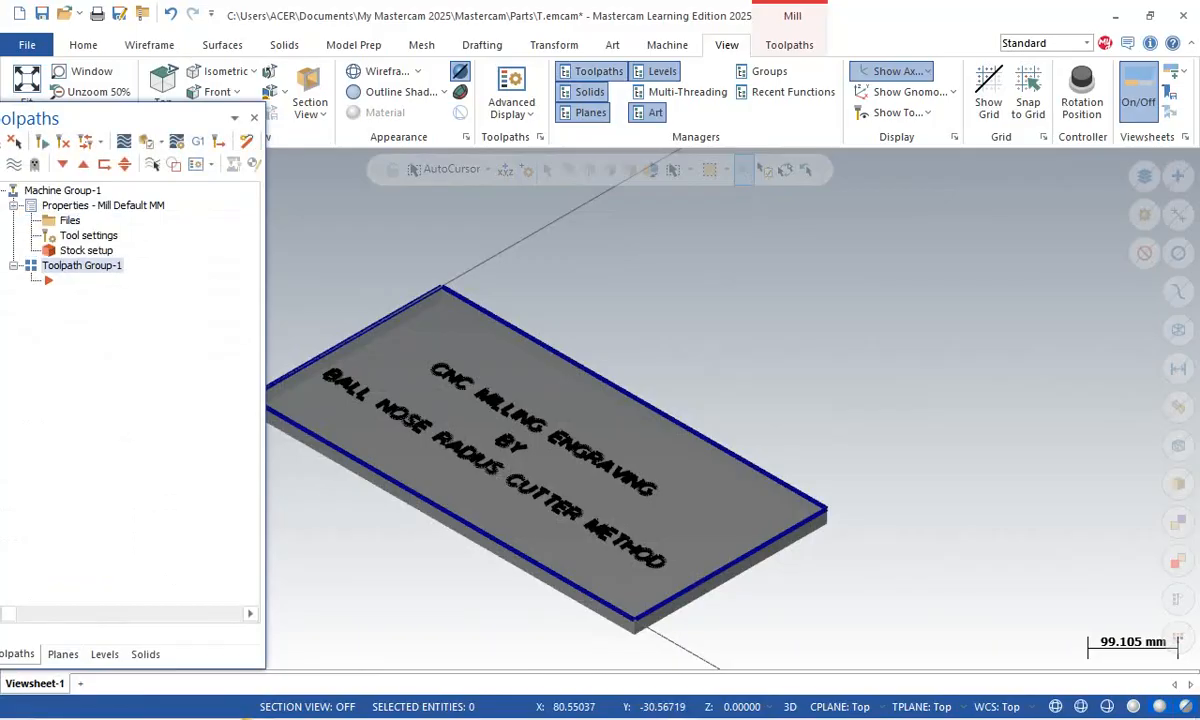
left_click(86, 251)
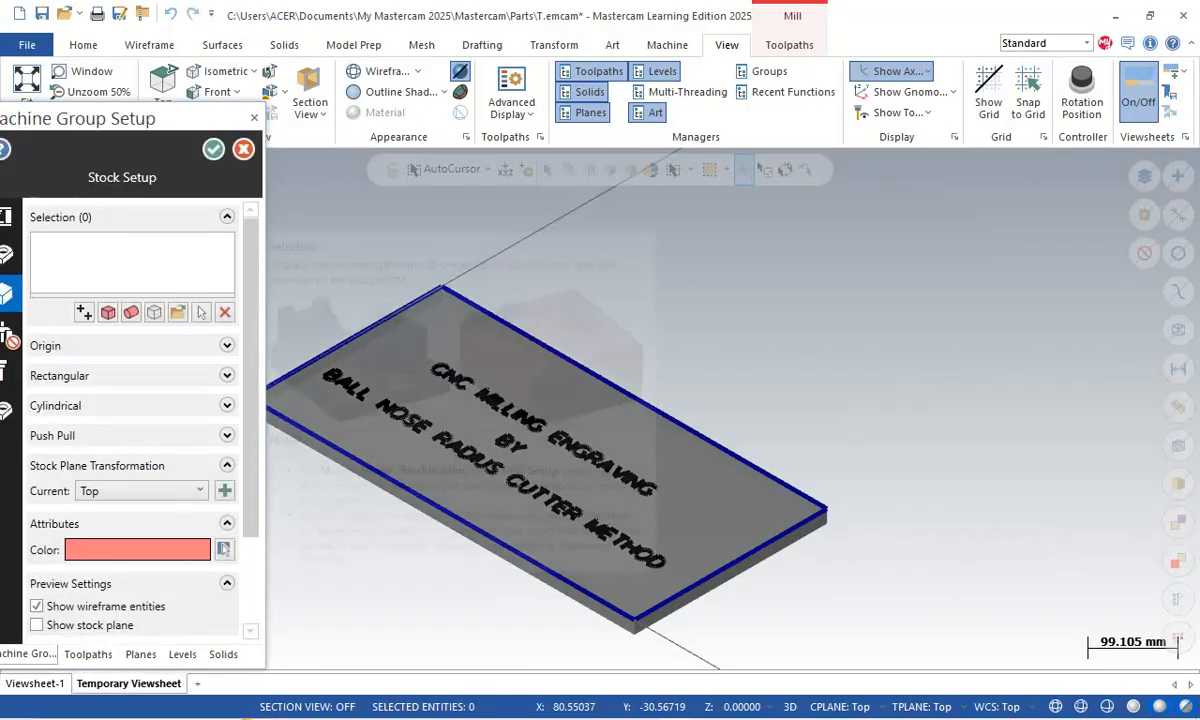
scroll(354, 256, "down", 3)
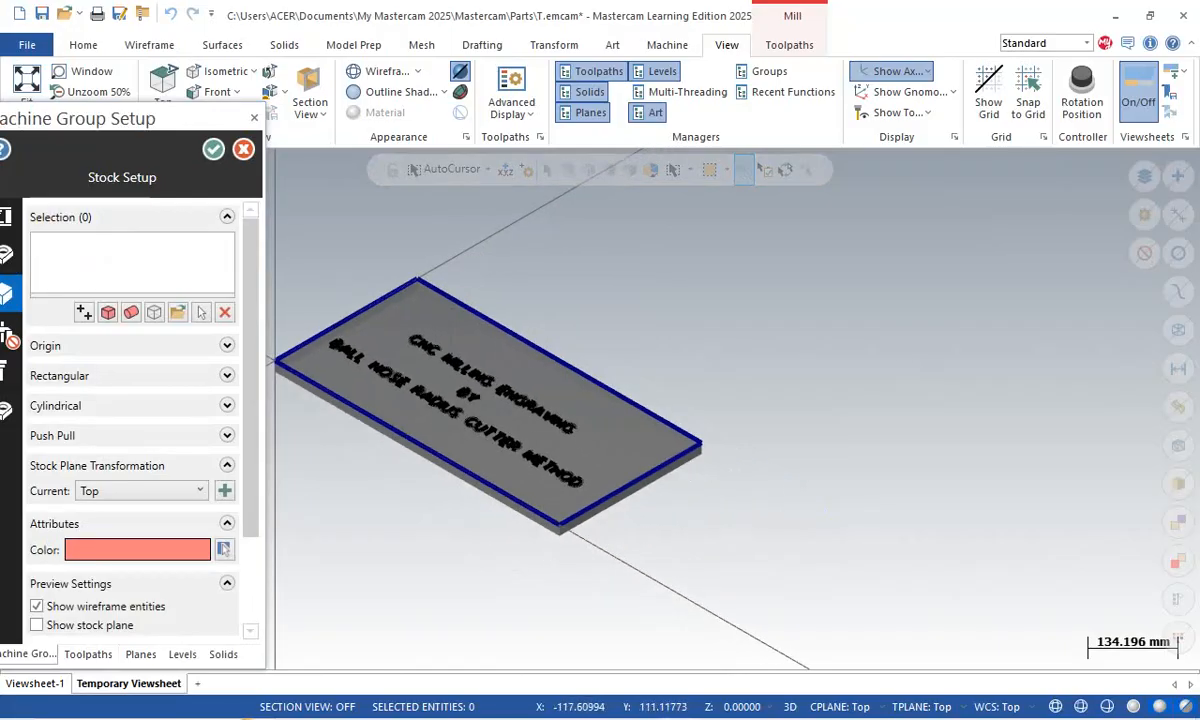
scroll(280, 275, "up", 1)
scroll(282, 295, "up", 4)
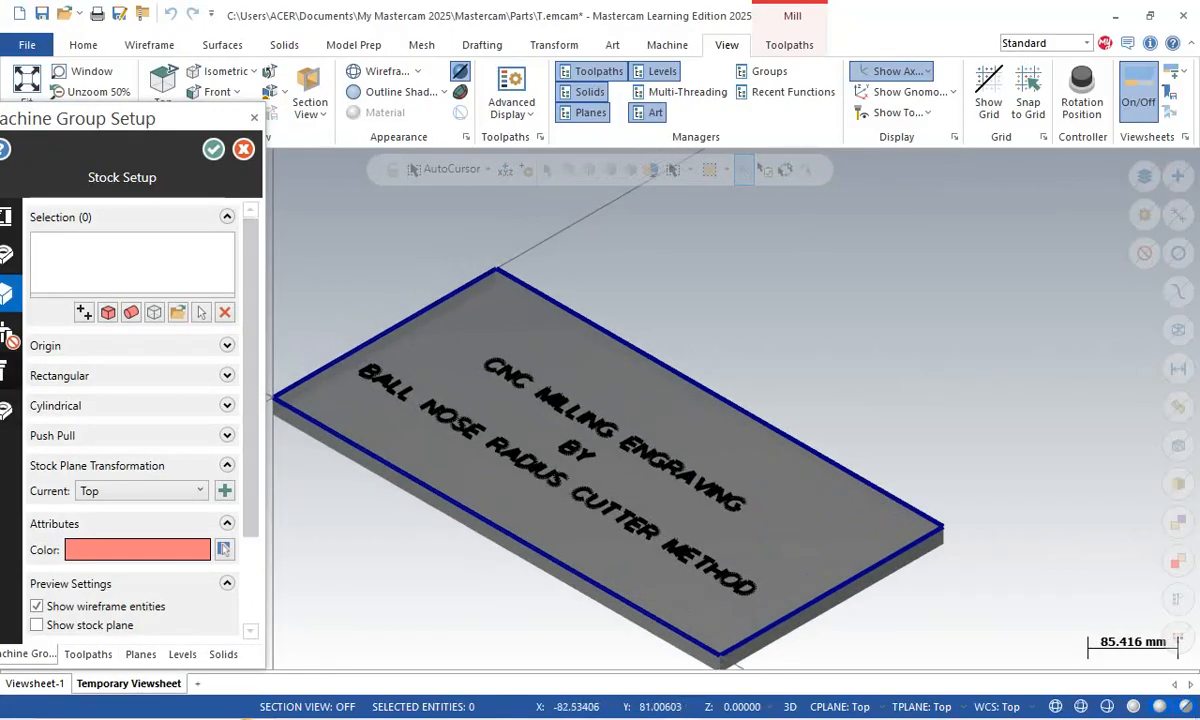
left_click(84, 312)
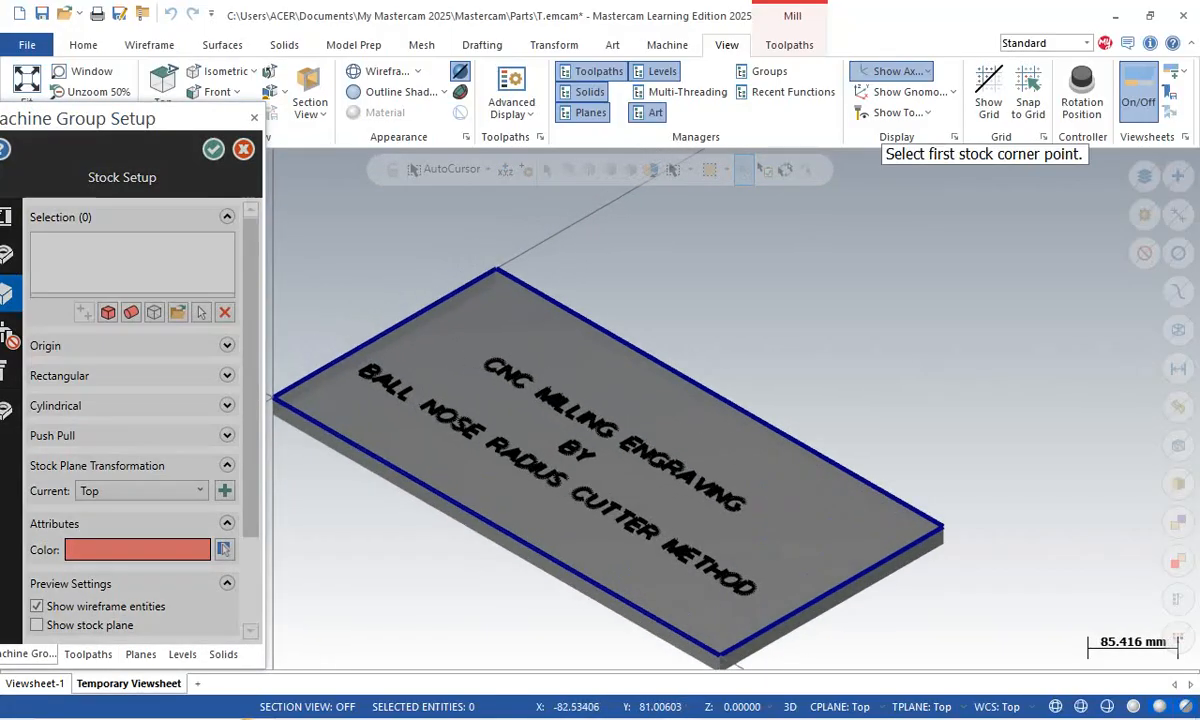
left_click(272, 400)
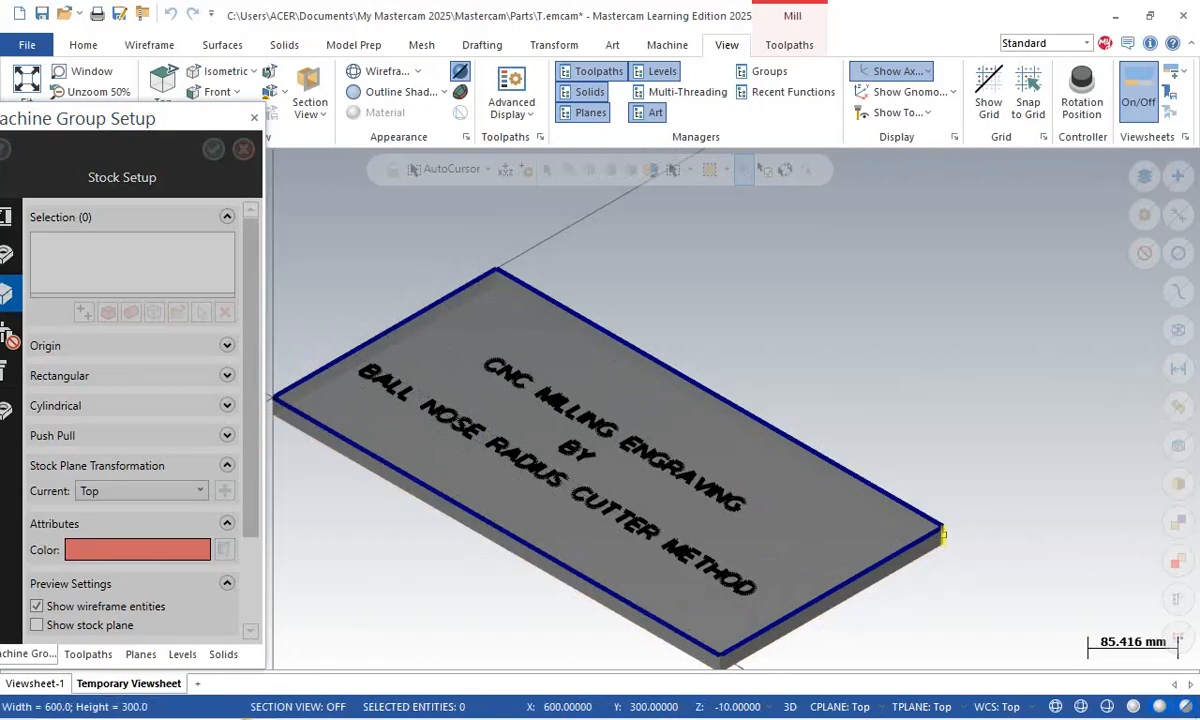
left_click(942, 530)
left_click_drag(60, 118, 72, 8)
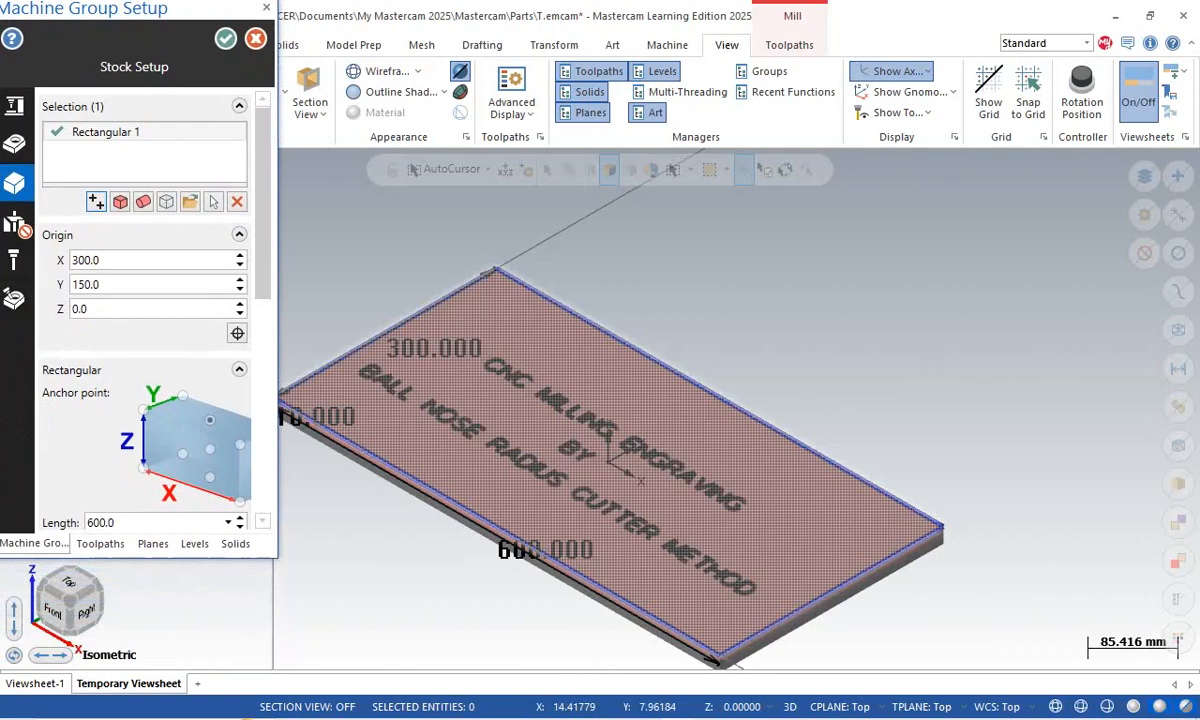
scroll(146, 300, "down", 5)
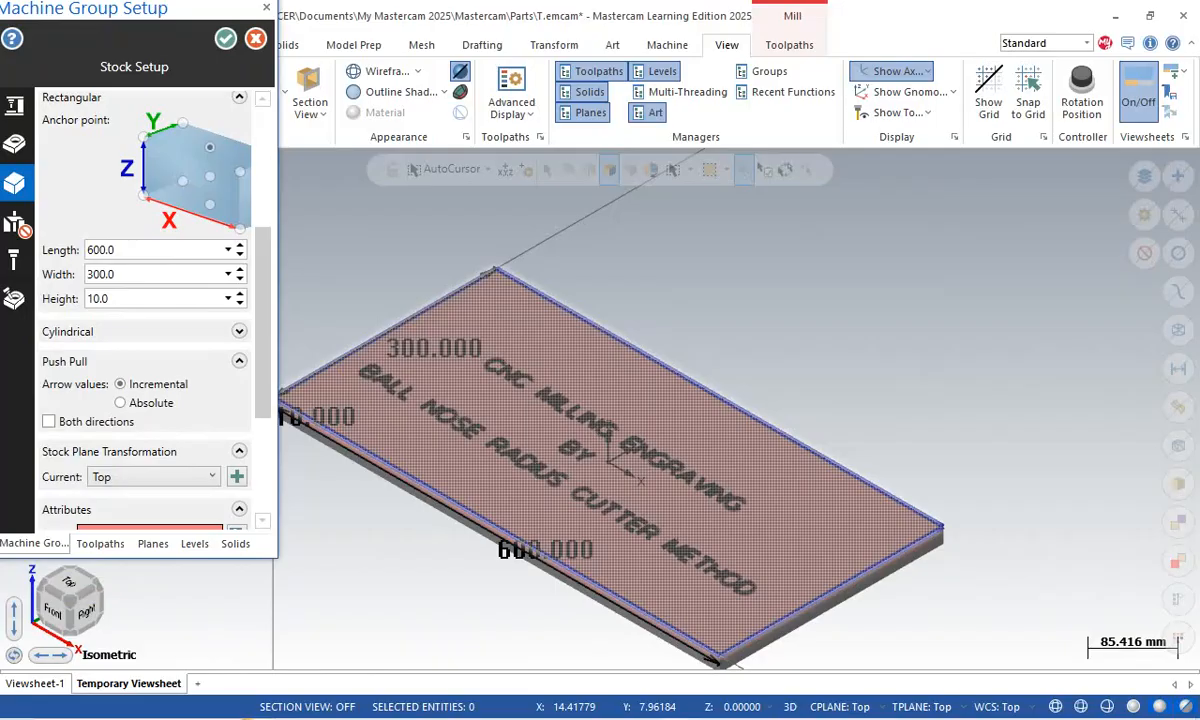
left_click(225, 38)
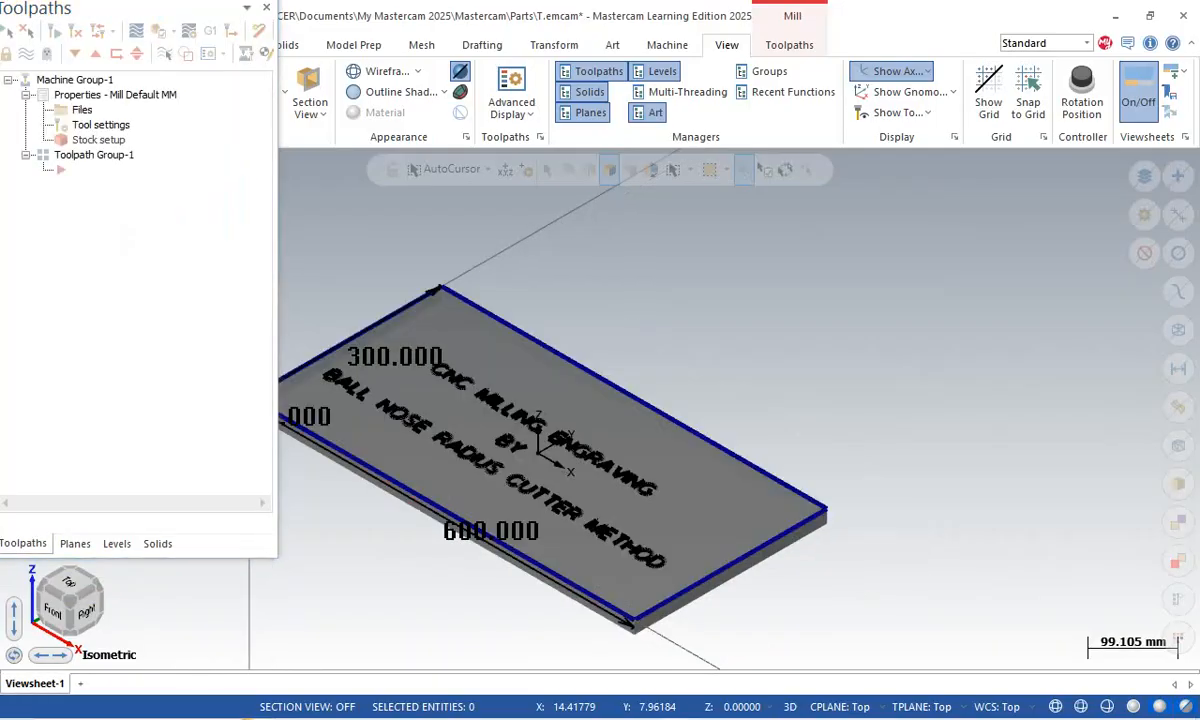
- Move the floating Toolpaths manager down so that it clears the ribbon
left_click_drag(130, 8, 101, 166)
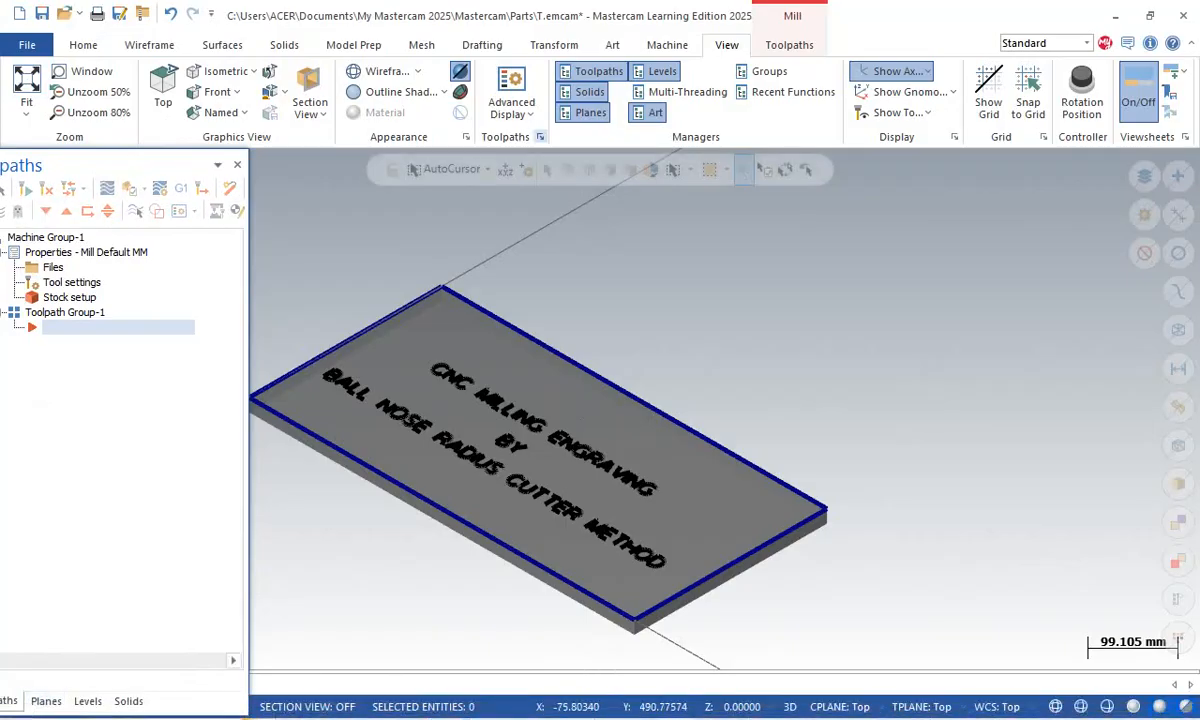
left_click(590, 112)
left_click(592, 72)
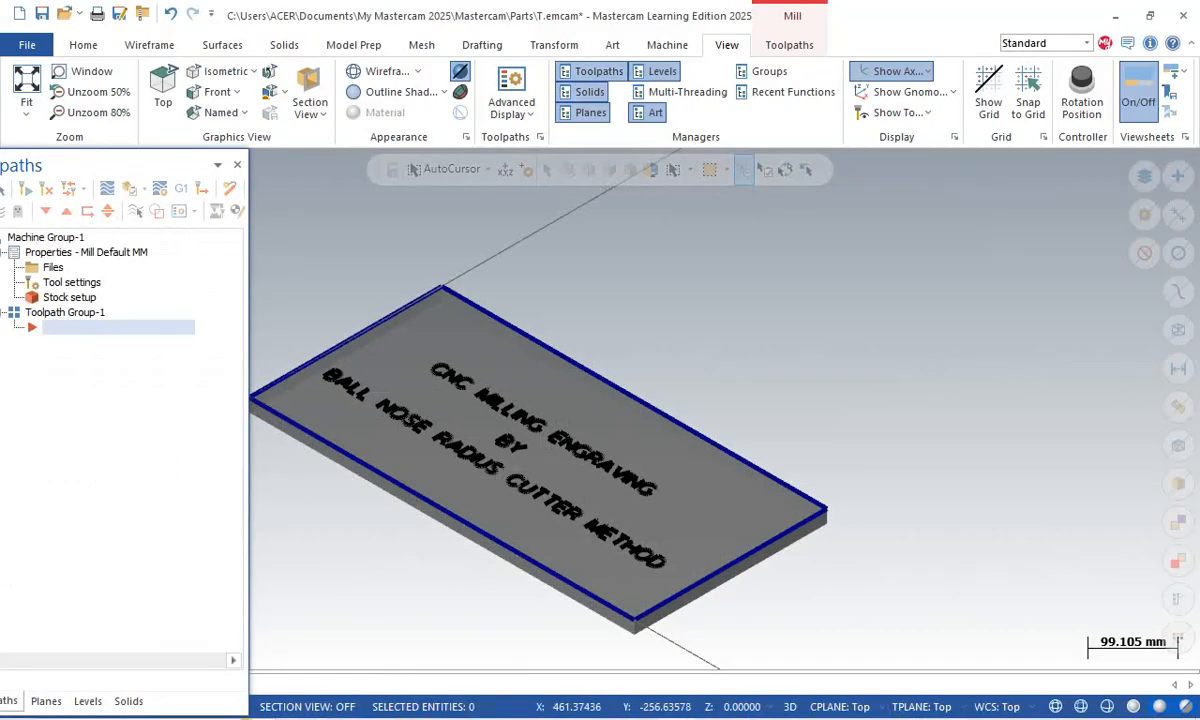
- Start a Contour toolpath and window-chain all three lines of lettering in the top view, with the start point near the first letter of CNC
left_click(789, 45)
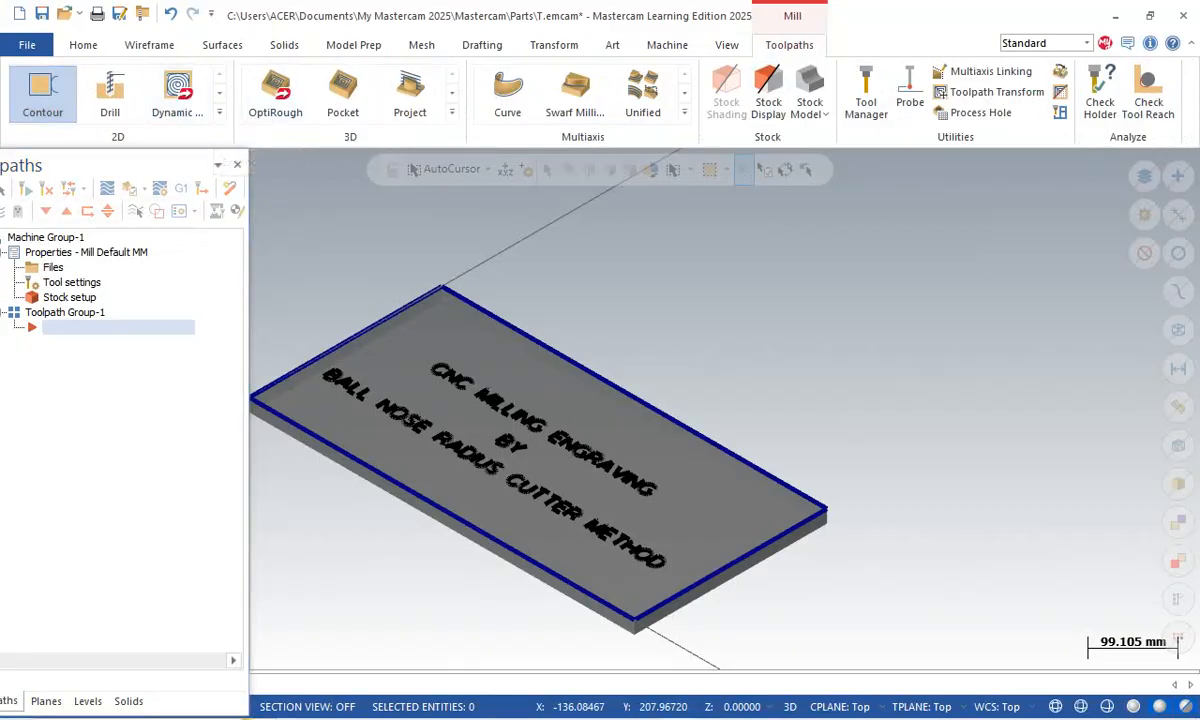
left_click(42, 95)
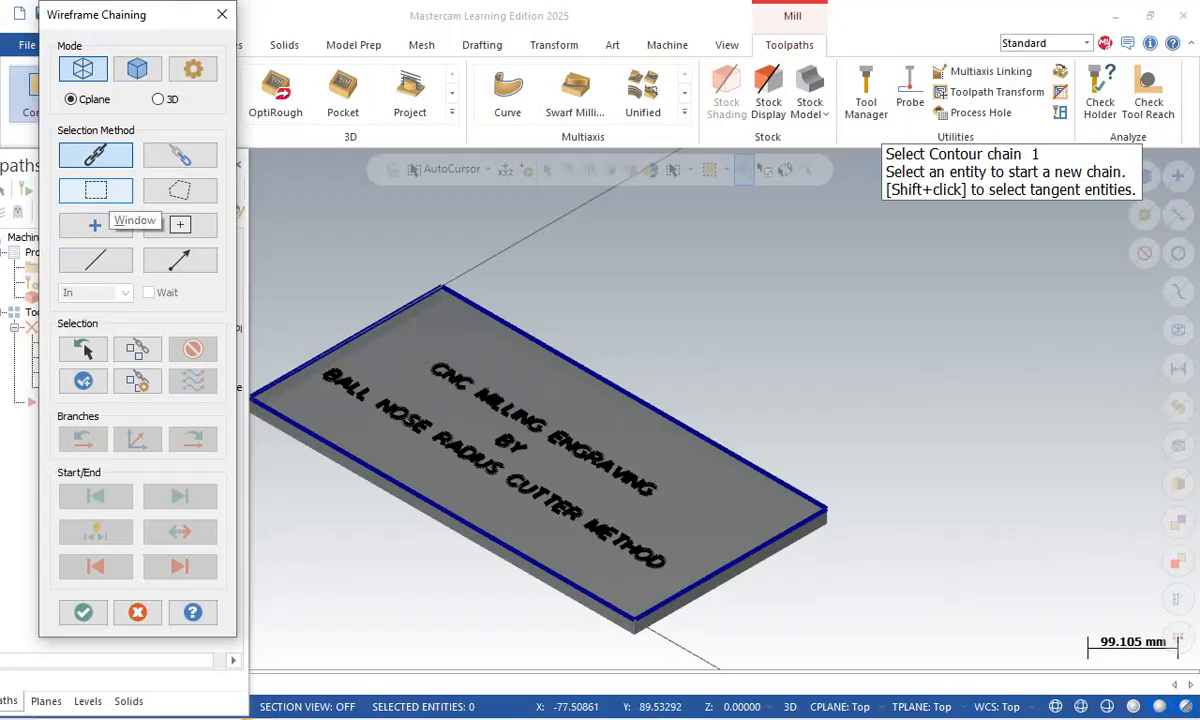
left_click(96, 190)
right_click(595, 250)
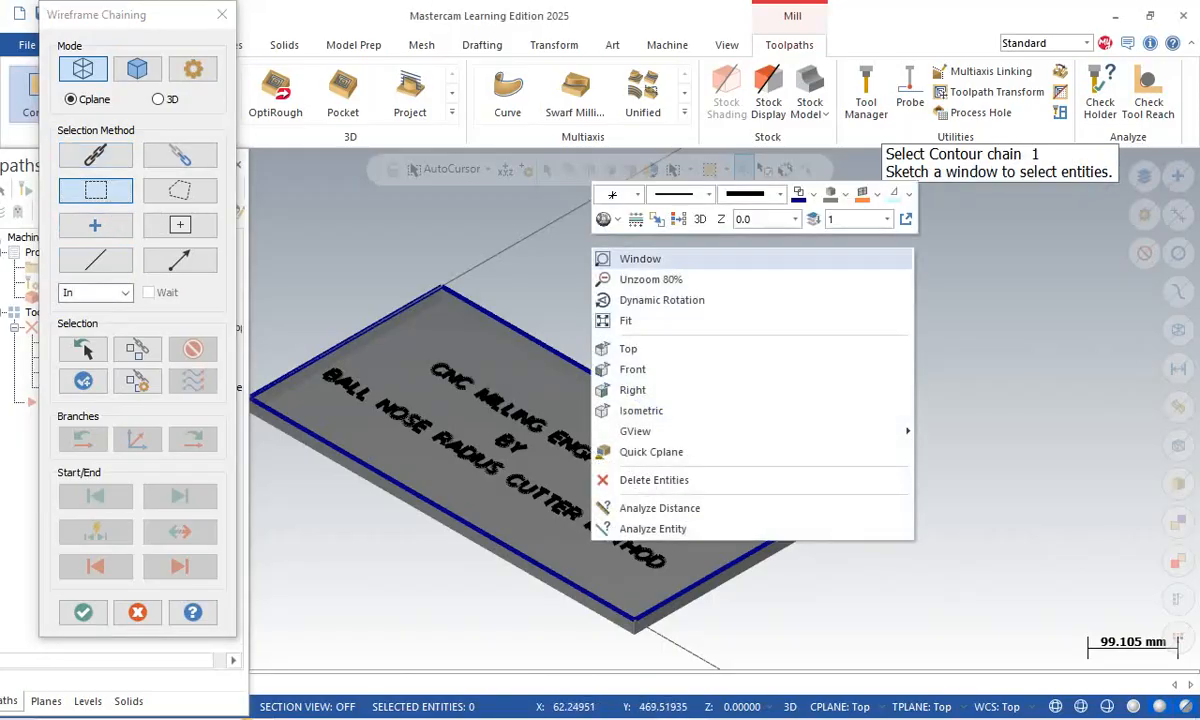
left_click(628, 348)
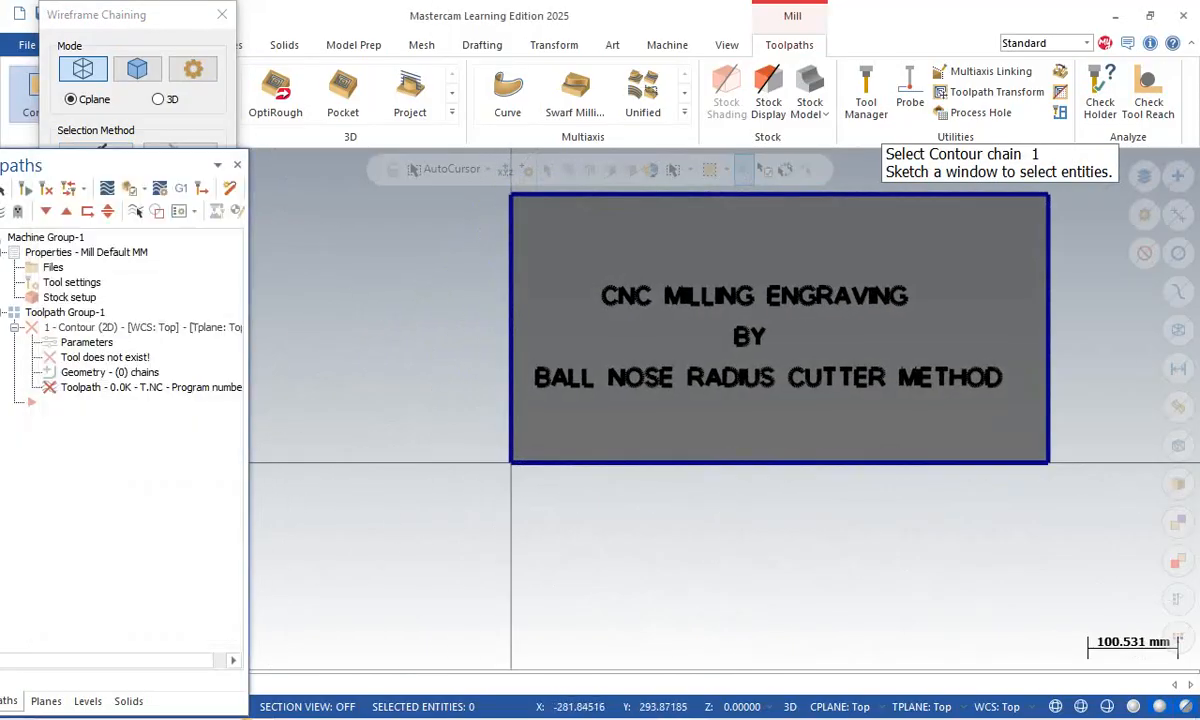
mouse_move(525, 251)
left_mouse_down()
mouse_move(577, 311)
mouse_move(766, 383)
mouse_move(1022, 425)
left_mouse_up()
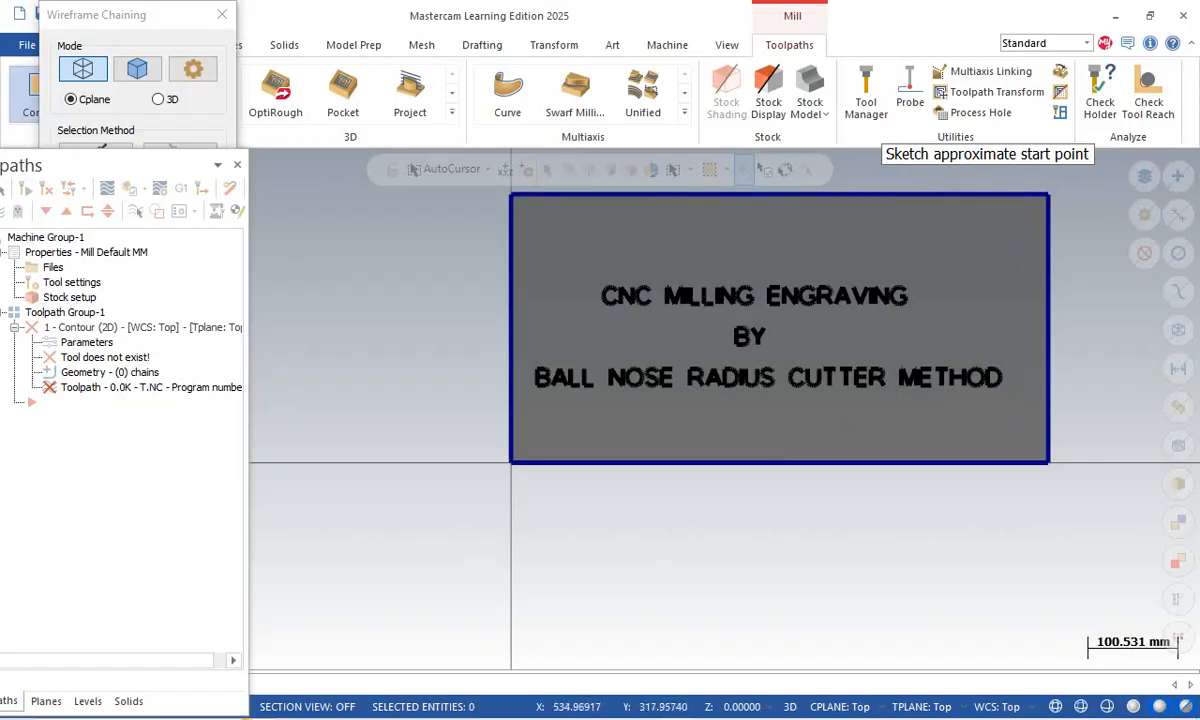
scroll(641, 275, "up", 4)
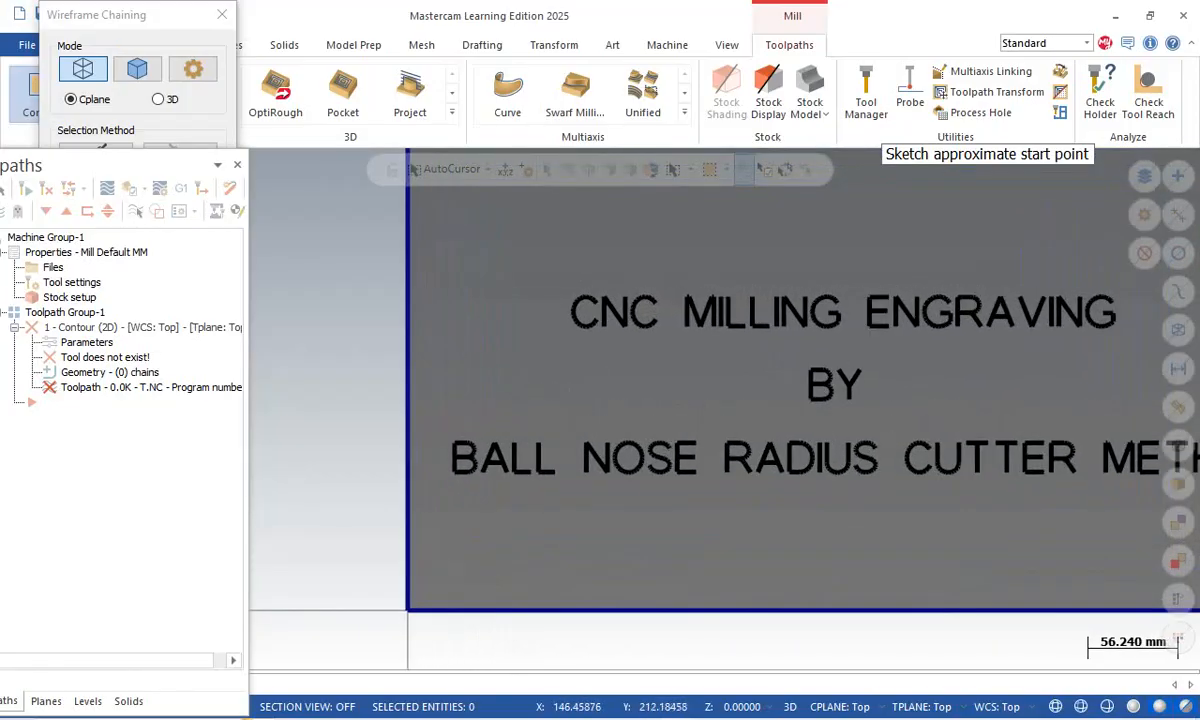
left_click(573, 264)
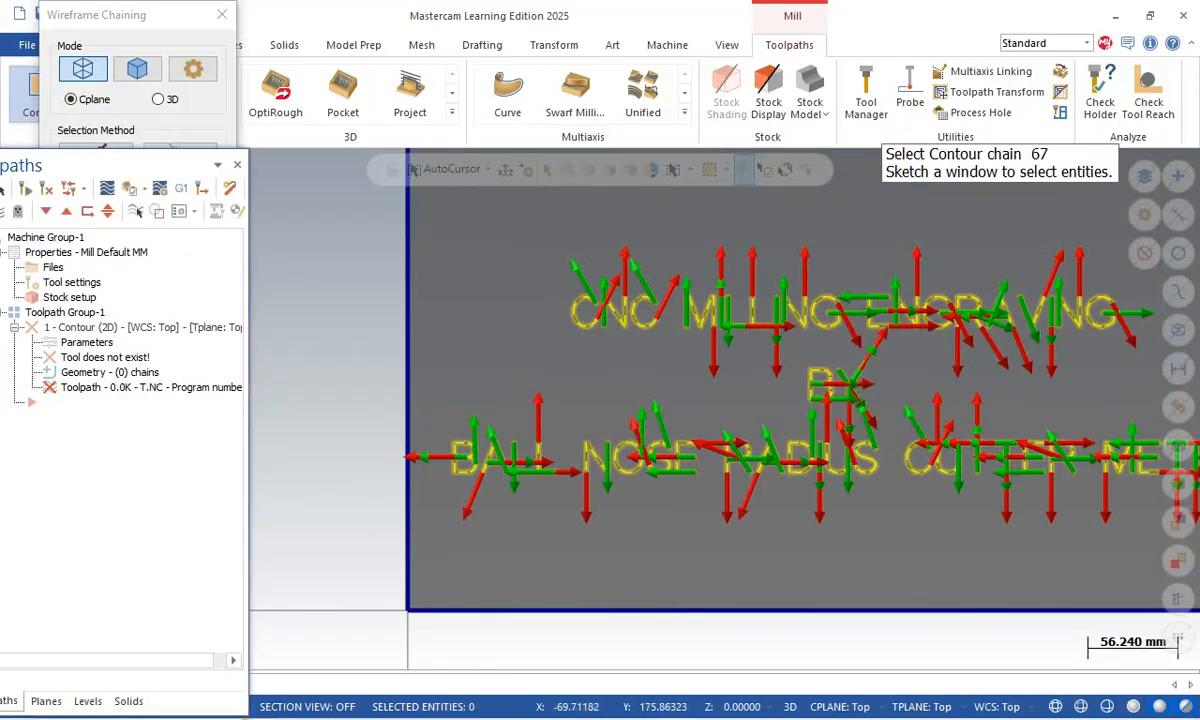
left_click(156, 15)
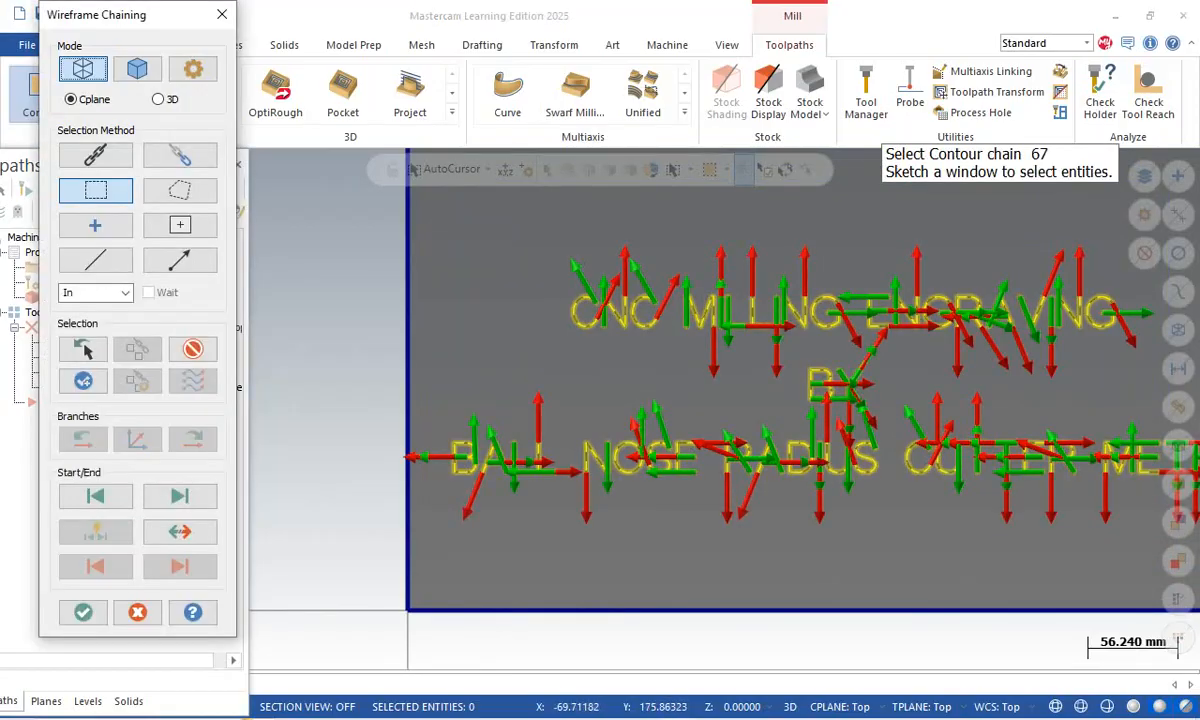
left_click(83, 612)
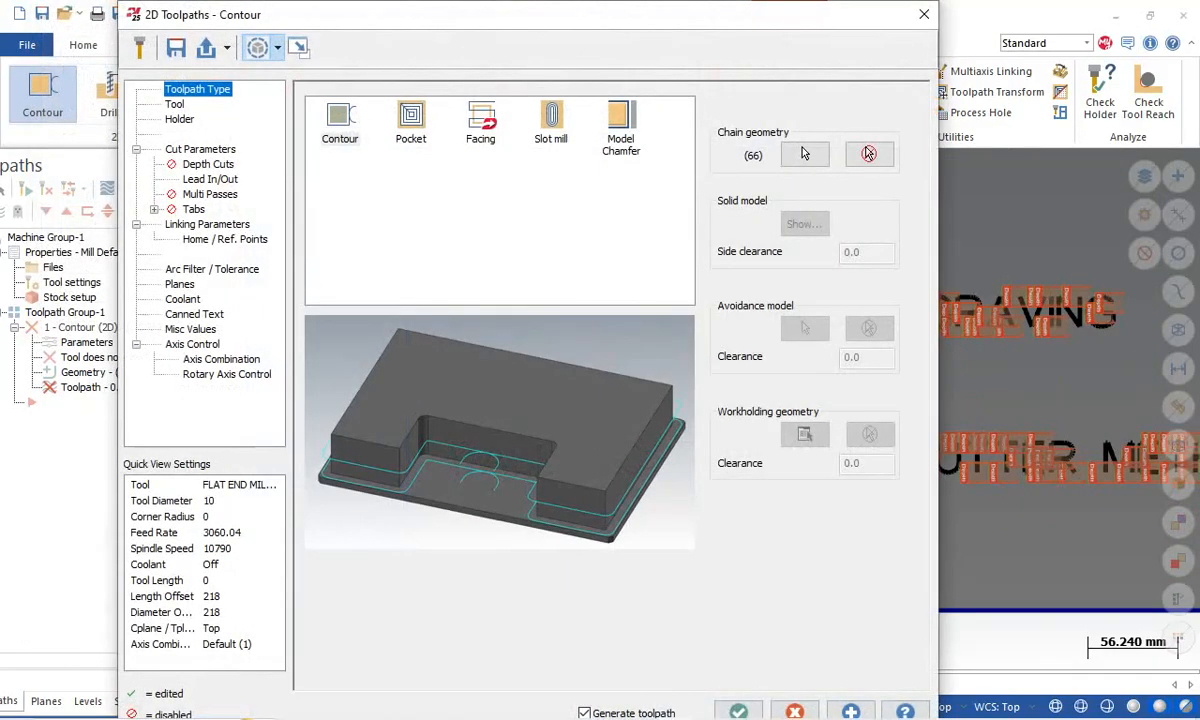
- Create a new ball endmill for the contour toolpath and proceed to its geometry definition
left_click(175, 104)
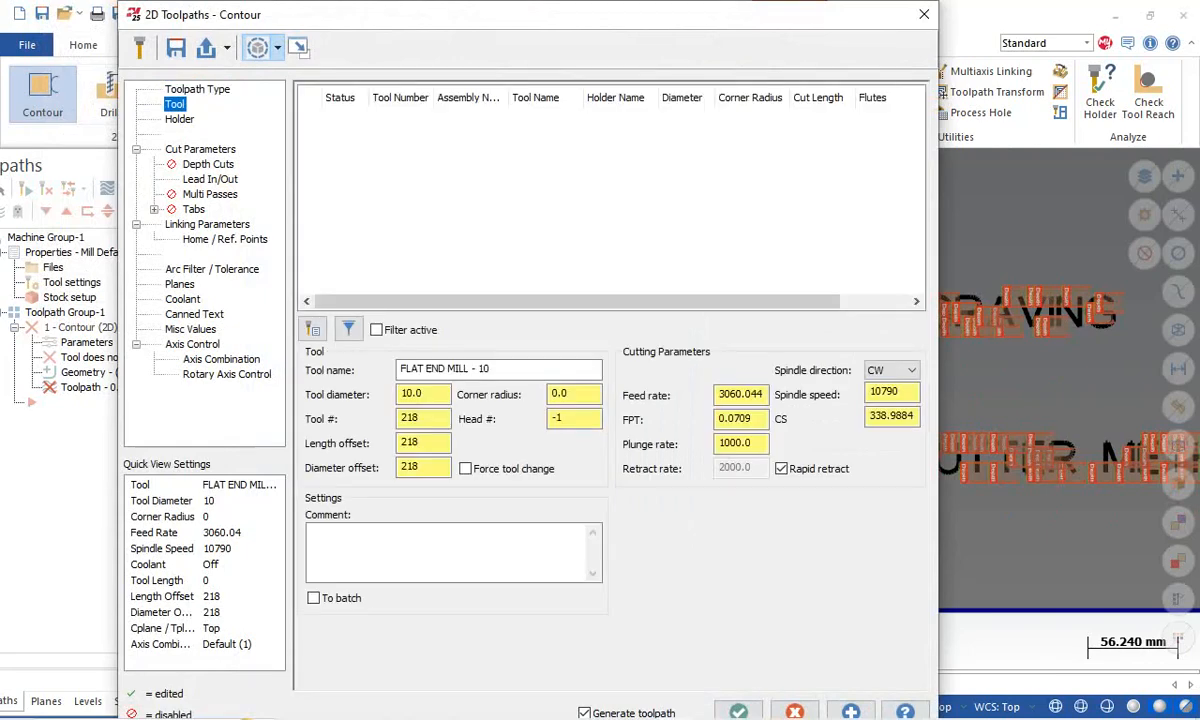
right_click(400, 122)
left_click(420, 152)
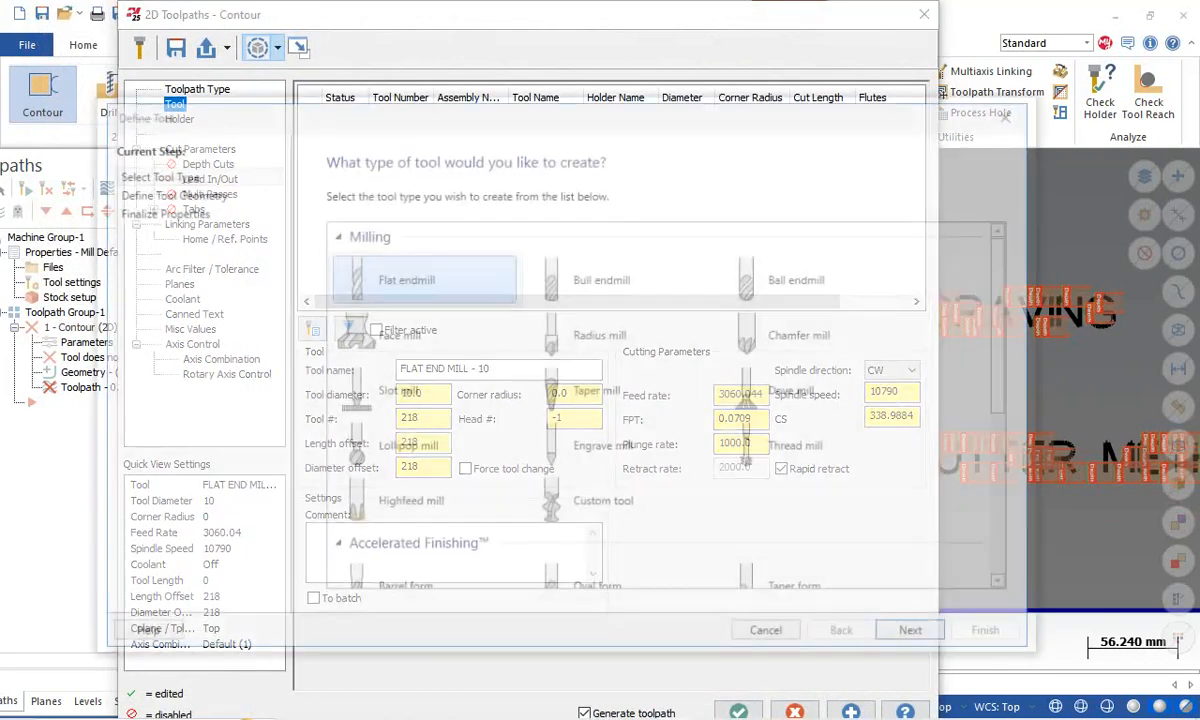
left_click(801, 279)
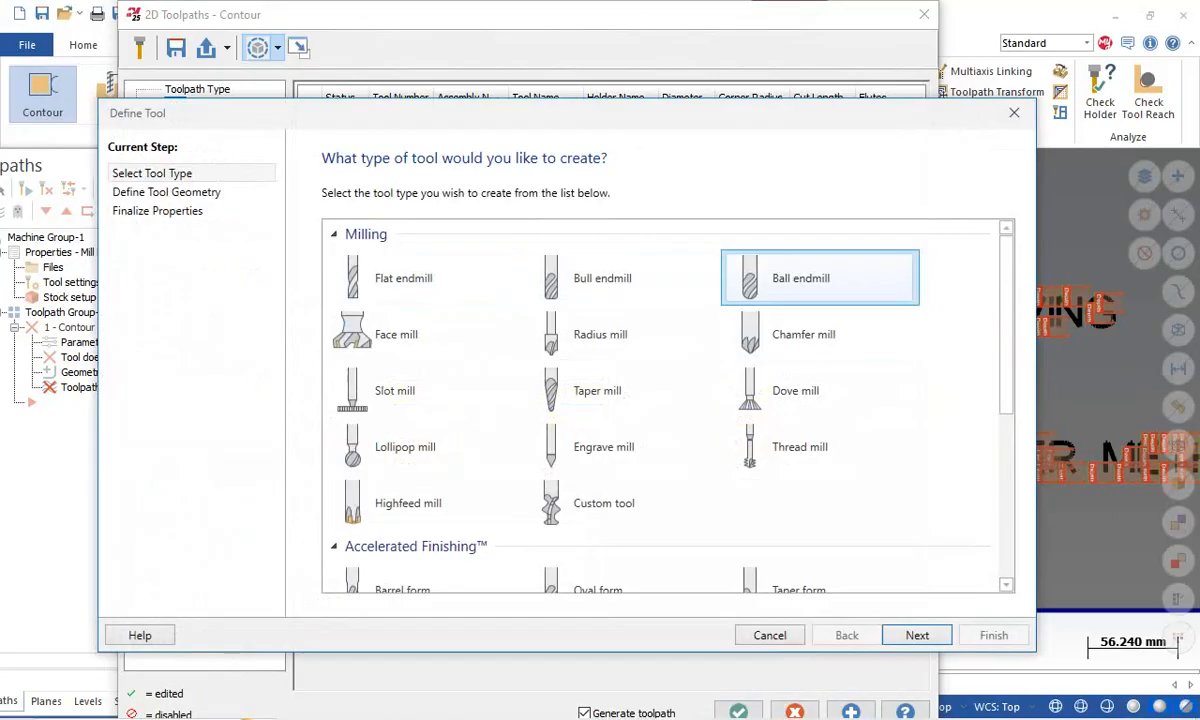
left_click(917, 635)
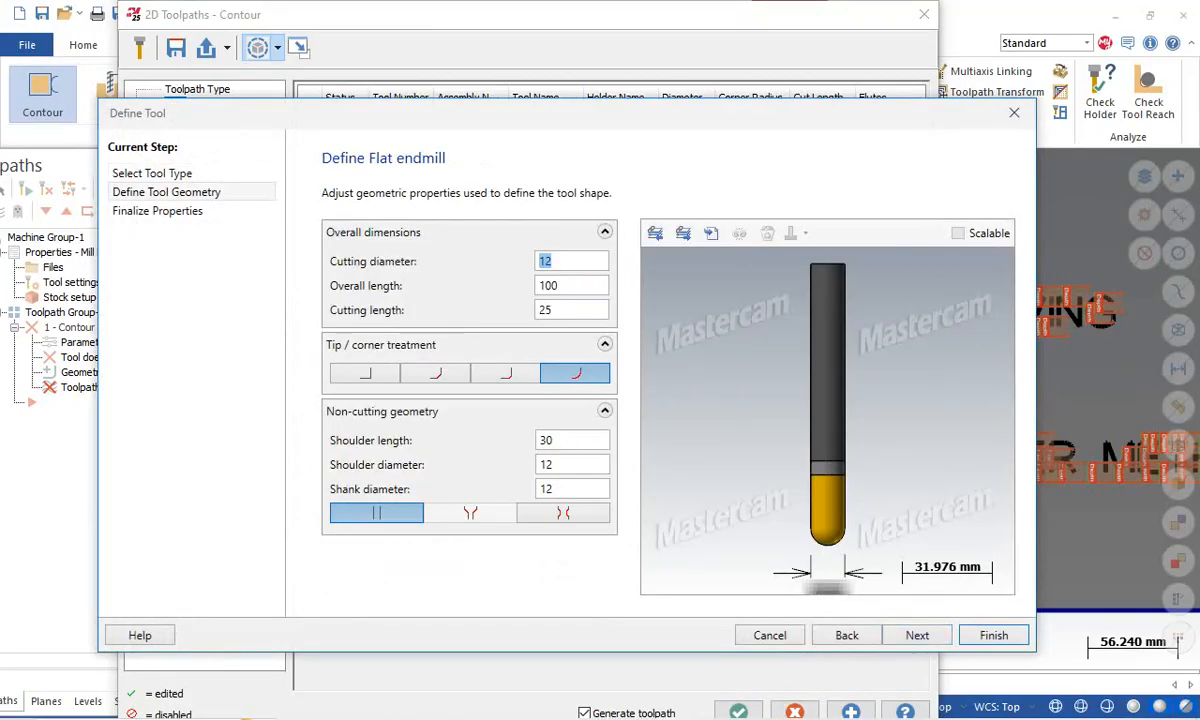
left_click_drag(538, 122, 536, 46)
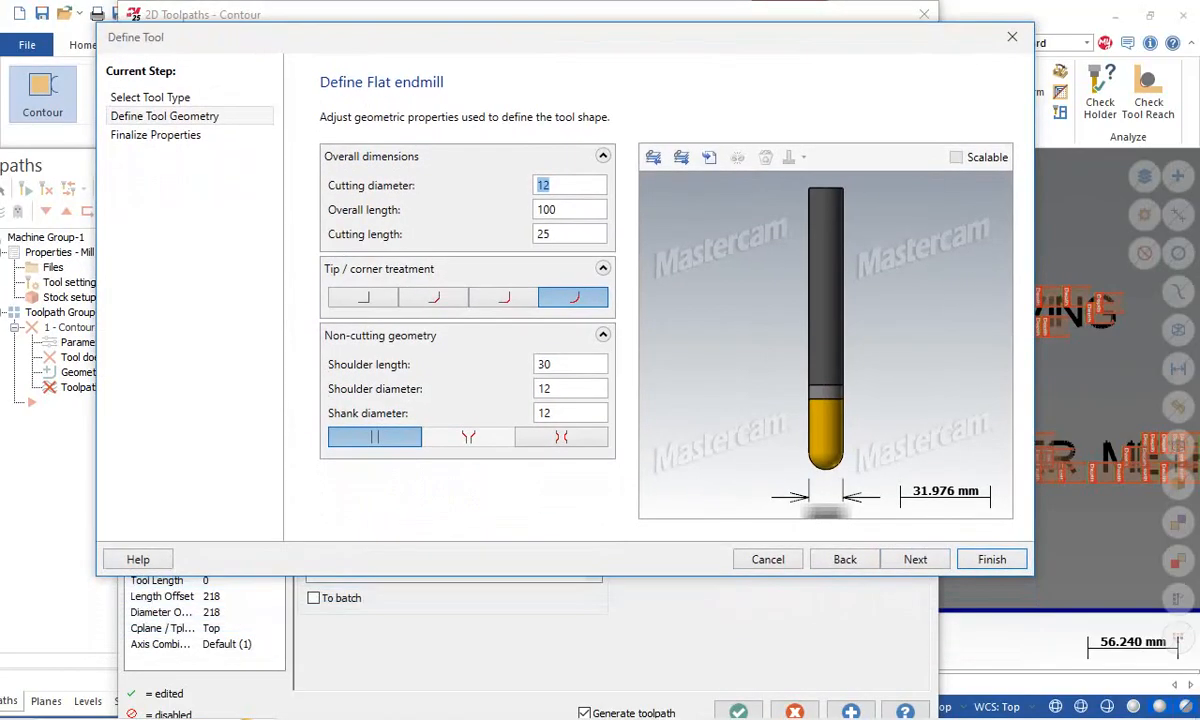
- Set the ball endmill's cutting diameter to 1 mm, overall length to 50 mm and cutting length to 3 mm
left_click(562, 210)
left_click(560, 186)
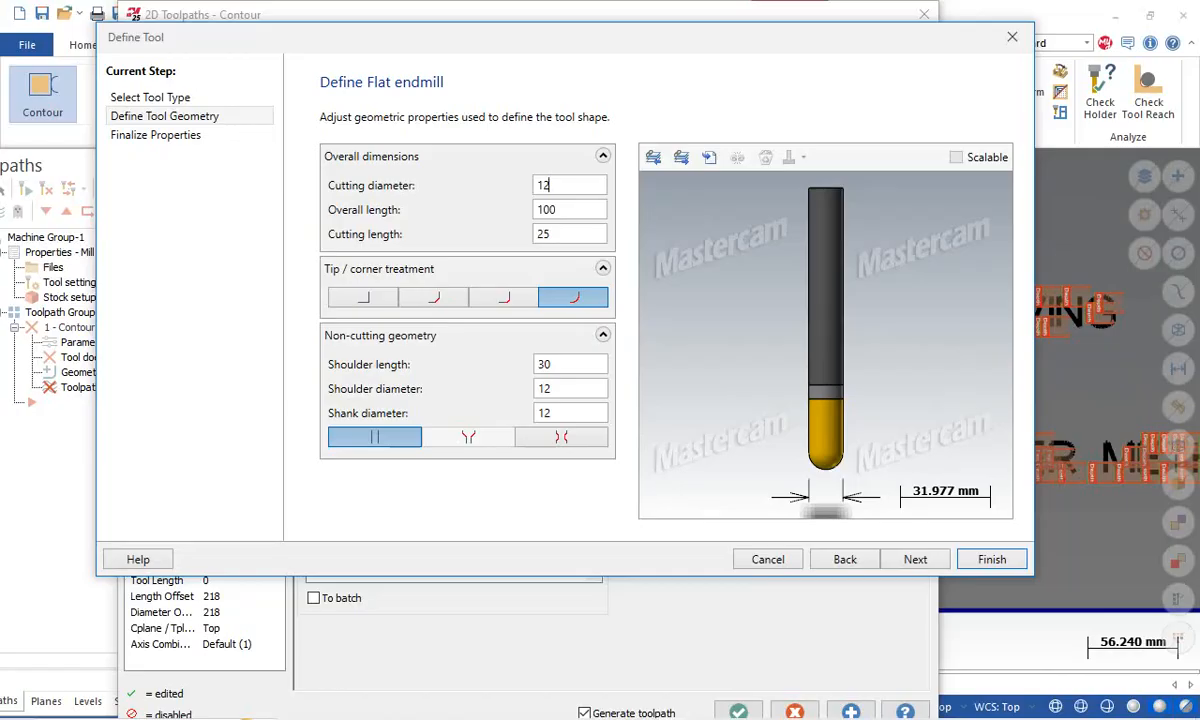
left_click_drag(828, 48, 828, 35)
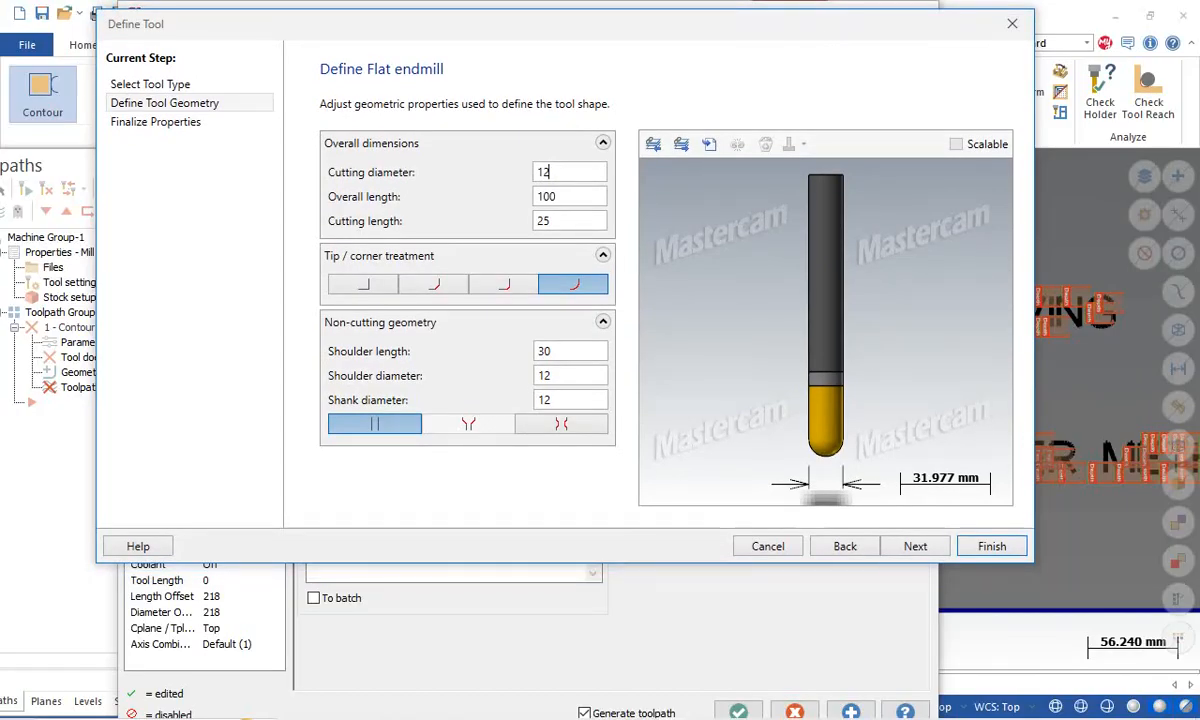
double_click(544, 172)
type("1")
key("Tab")
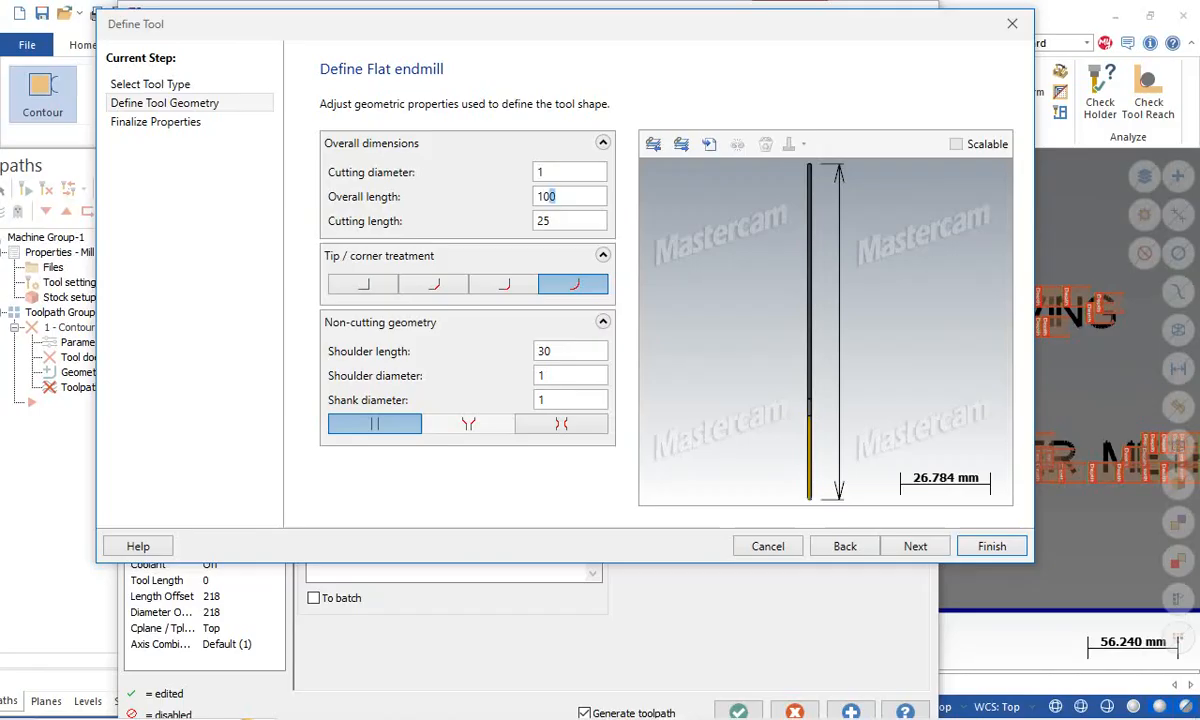
type("50")
key("Tab")
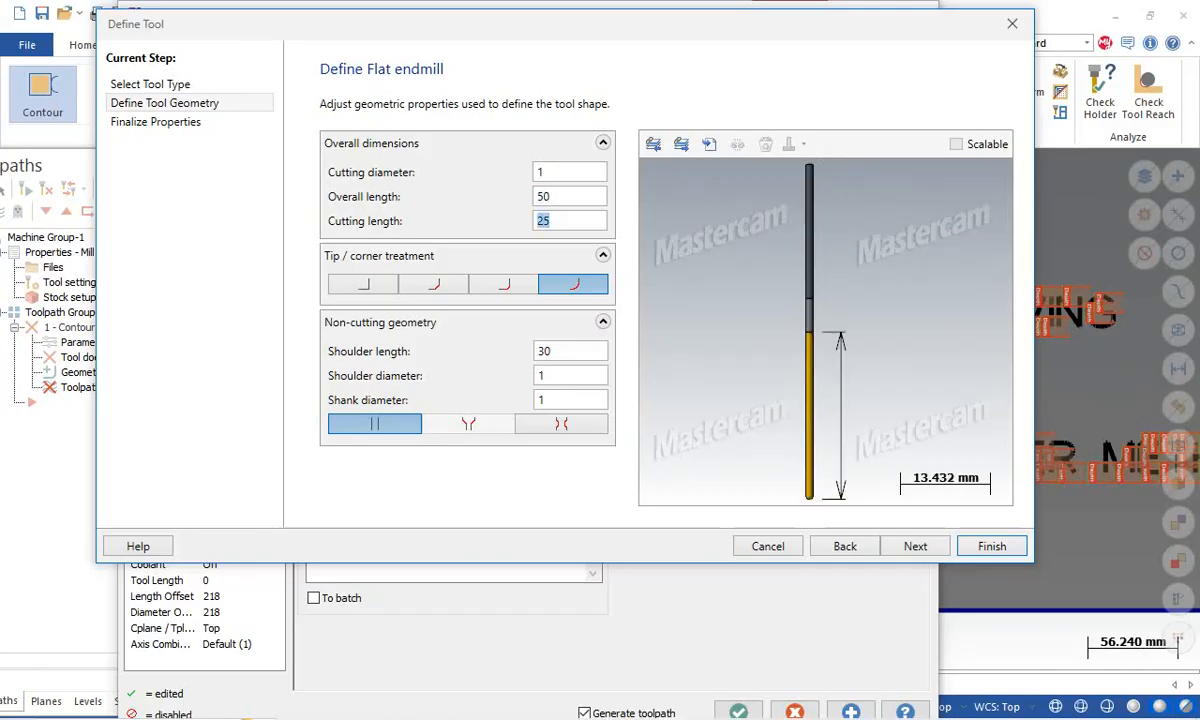
type("3")
key("Tab")
- Set the shoulder length to 5 mm and the shoulder and shank diameters to 4 mm, finish the tool and generate the contour toolpath
type("30")
key("shift+Home")
type("5")
key("Tab")
key("shift+Home")
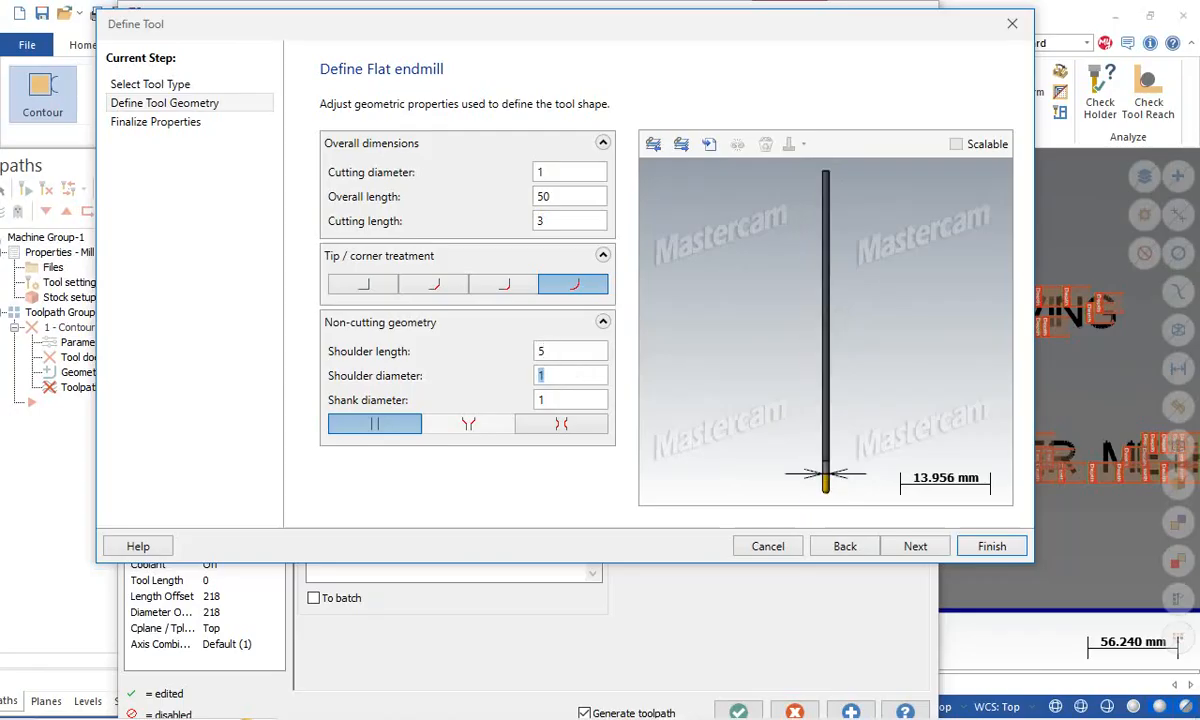
type("4")
key("Tab")
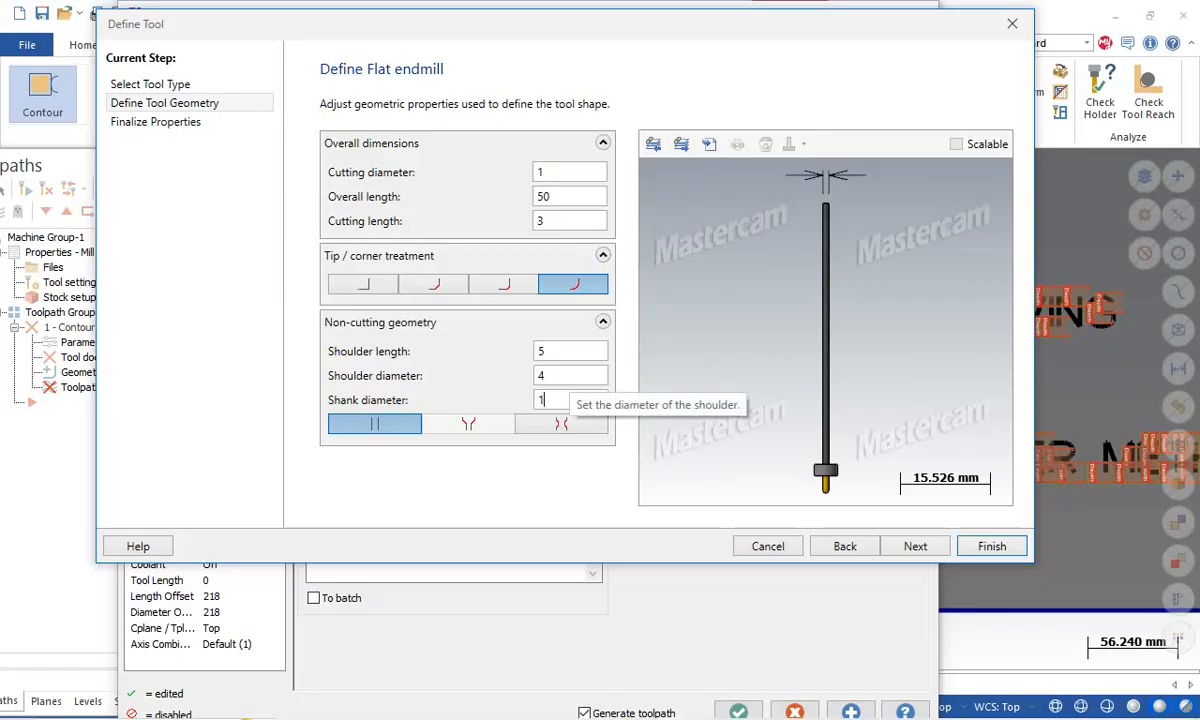
double_click(541, 400)
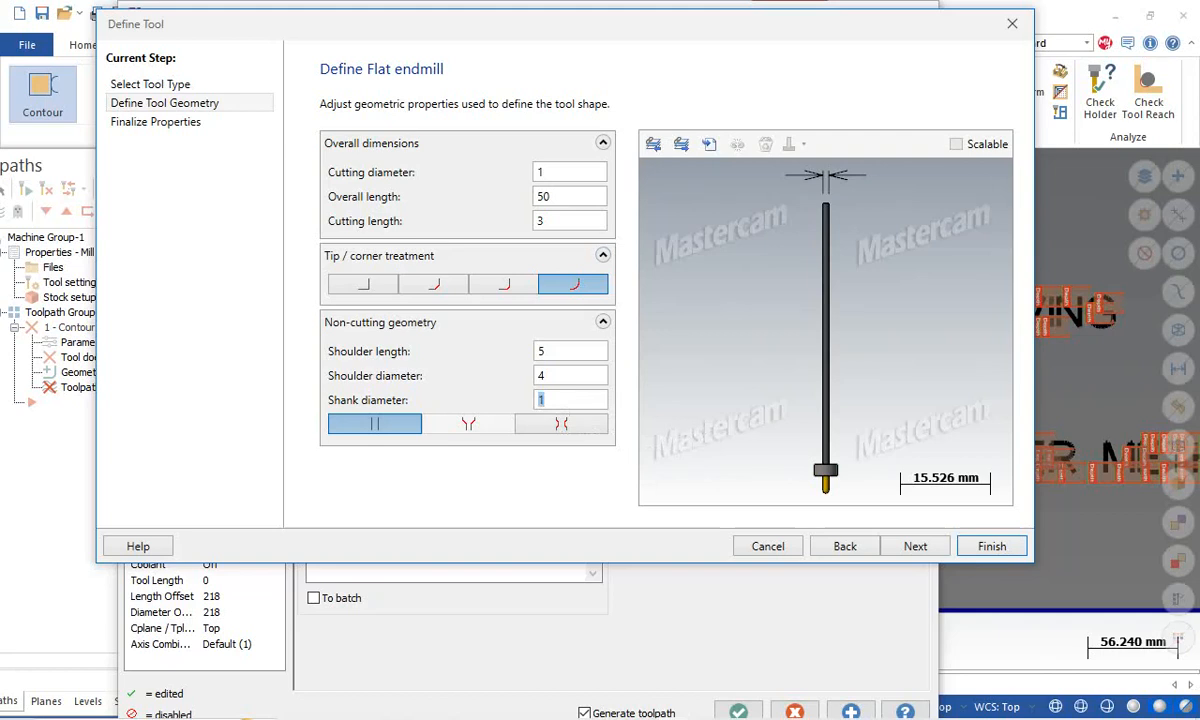
type("4")
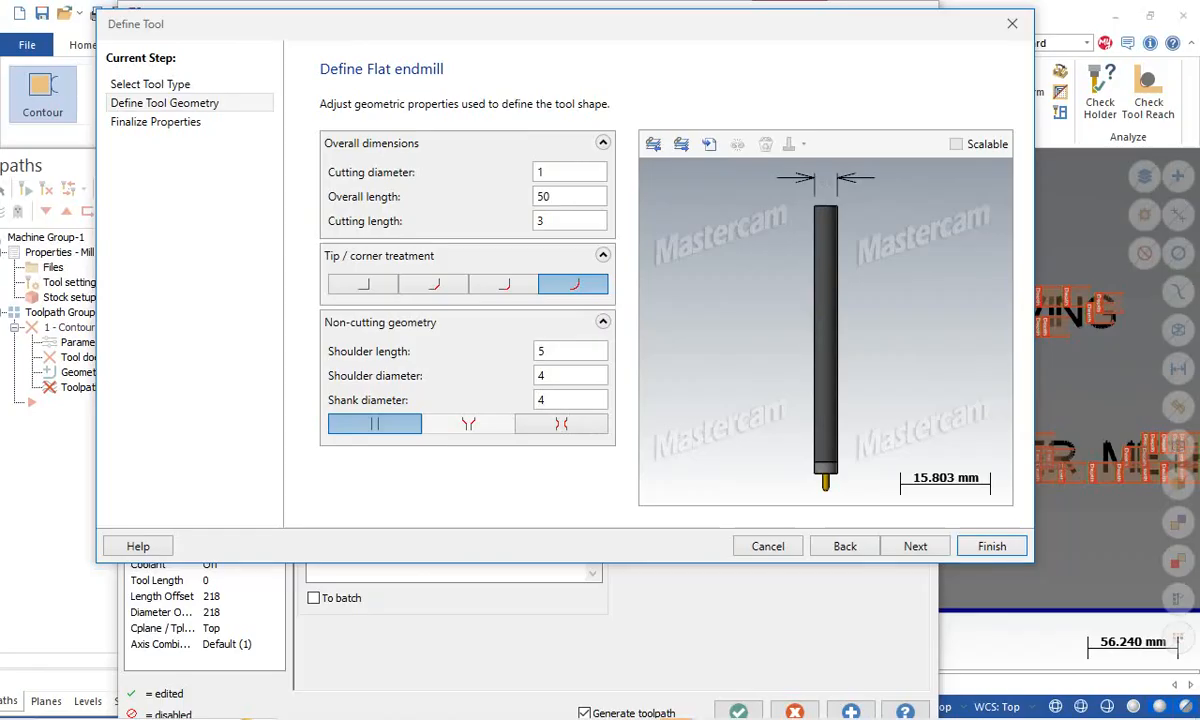
key("Return")
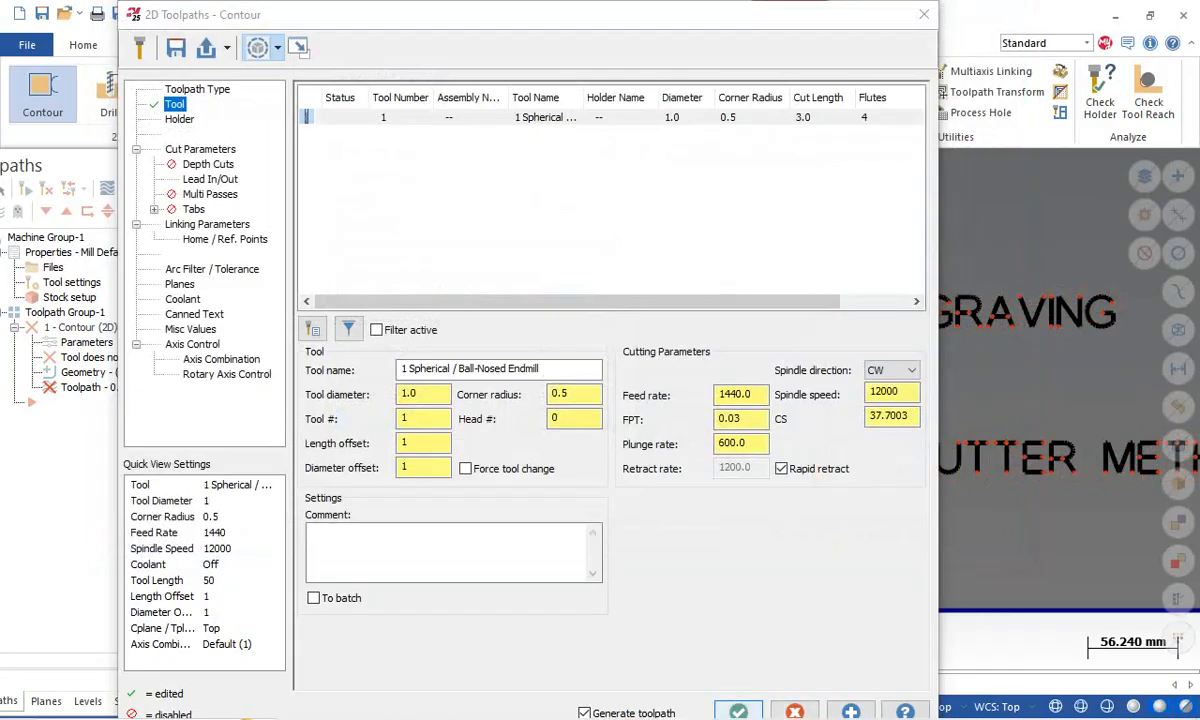
left_click(738, 711)
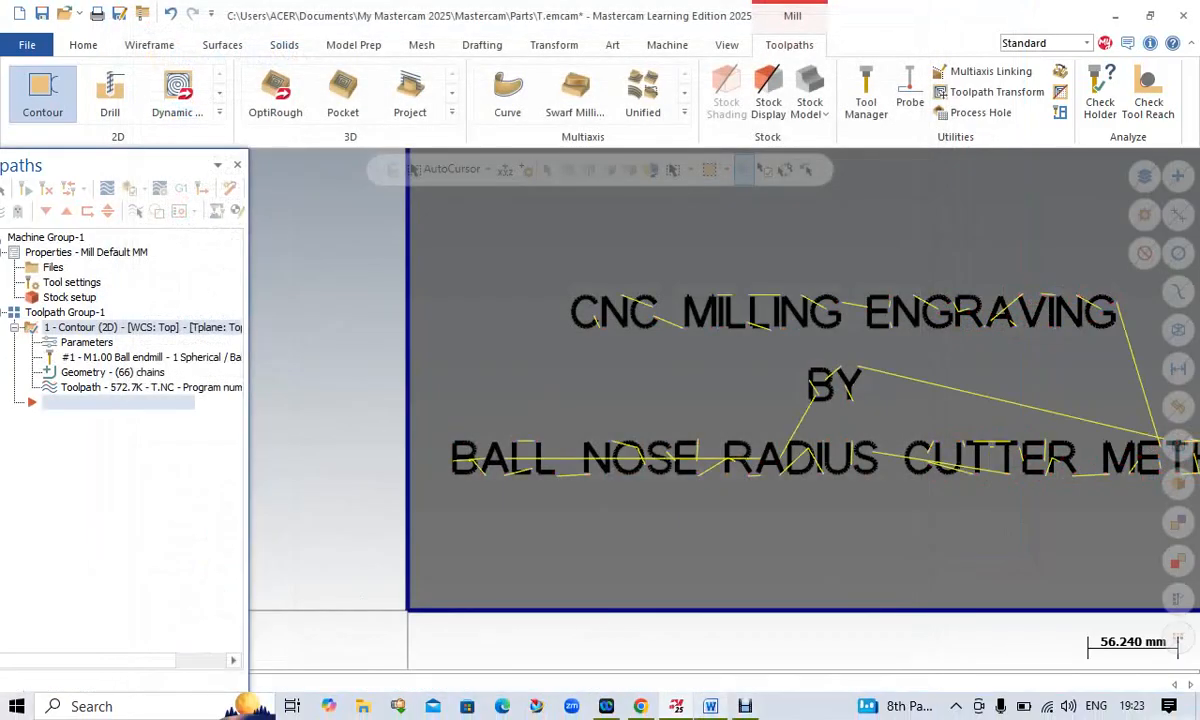
- Switch to the Word document and review the ball endmill size table and the actual diameters by depth of cut
left_click(710, 706)
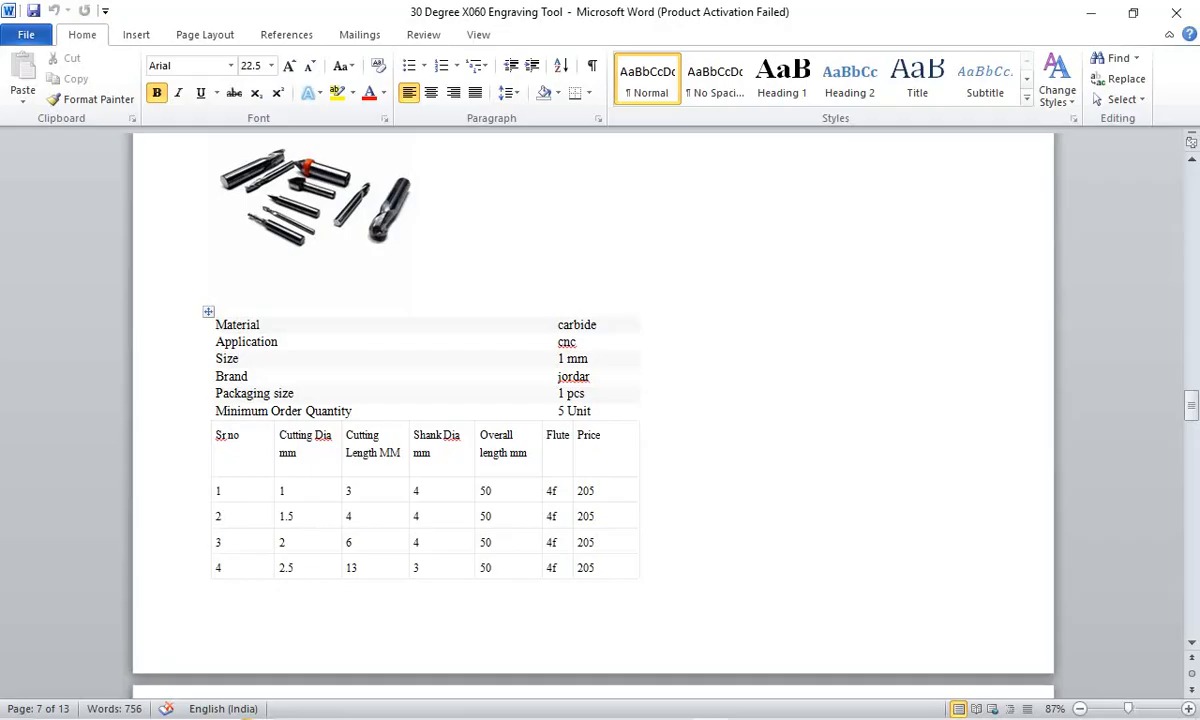
scroll(593, 400, "down", 2)
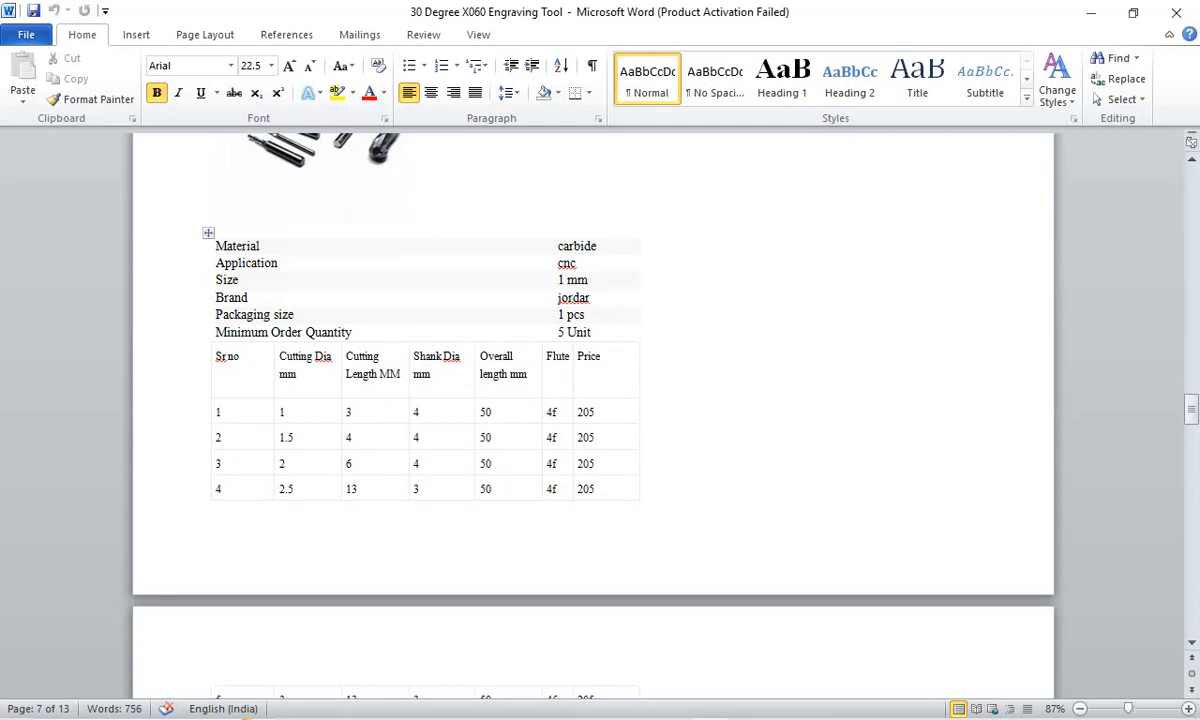
scroll(593, 400, "down", 10)
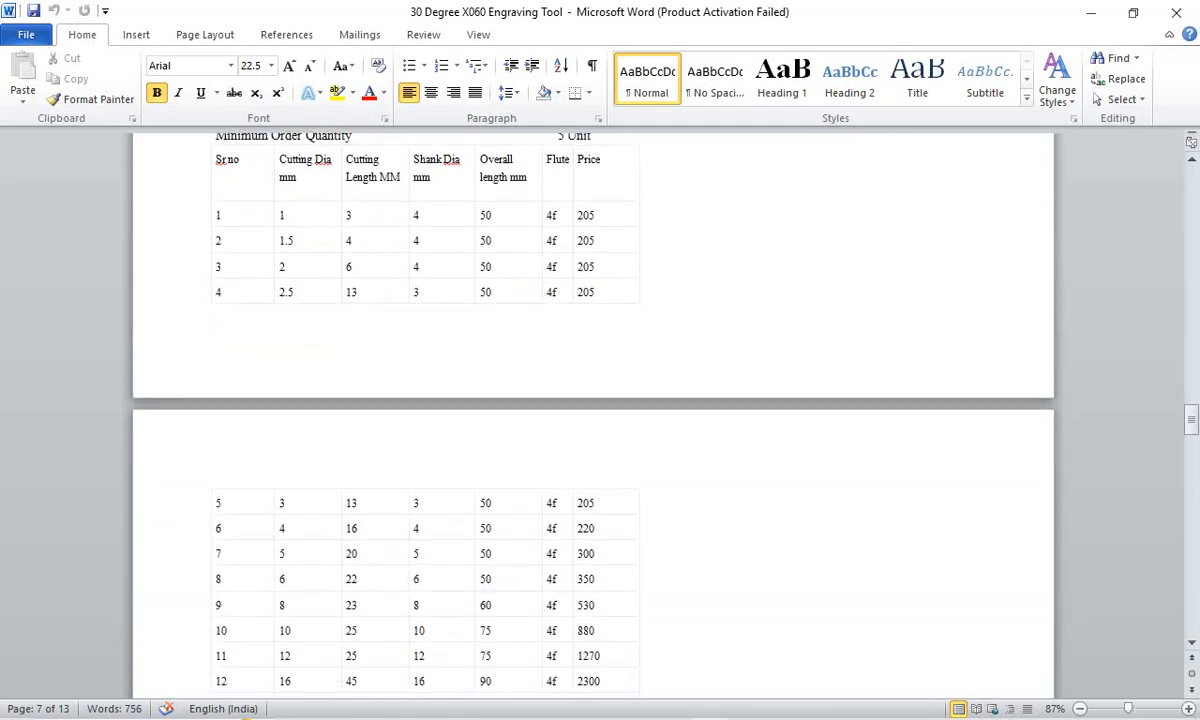
scroll(593, 400, "down", 8)
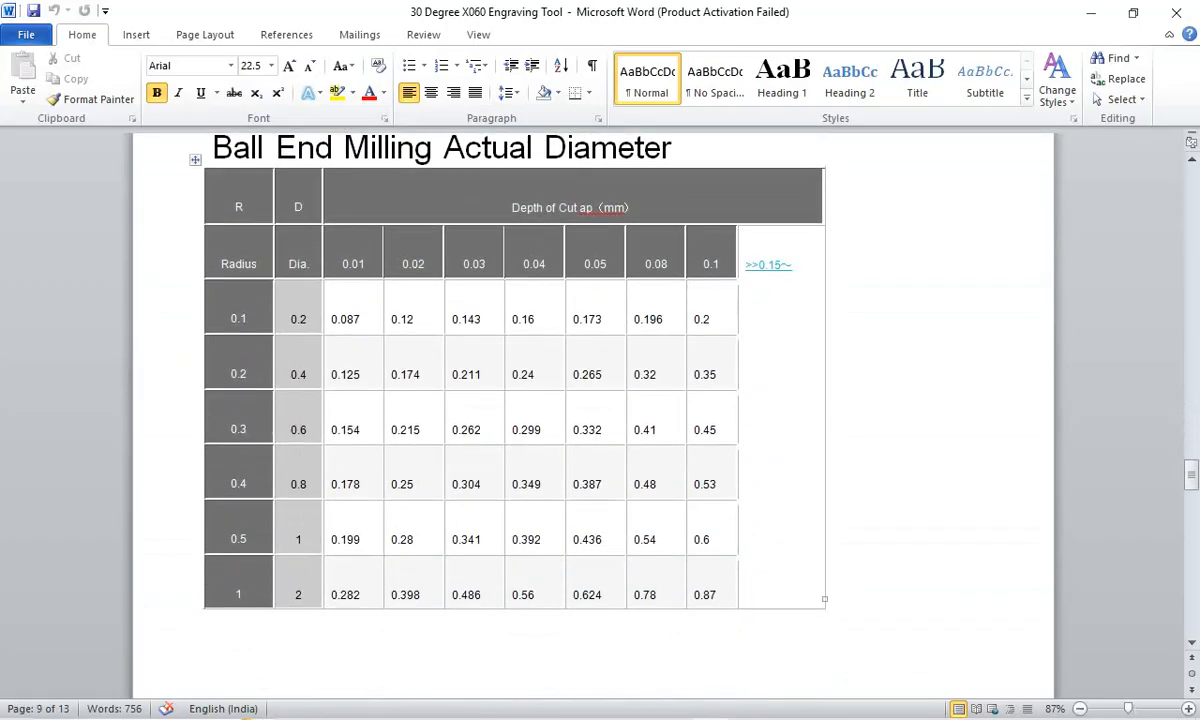
scroll(593, 400, "down", 2)
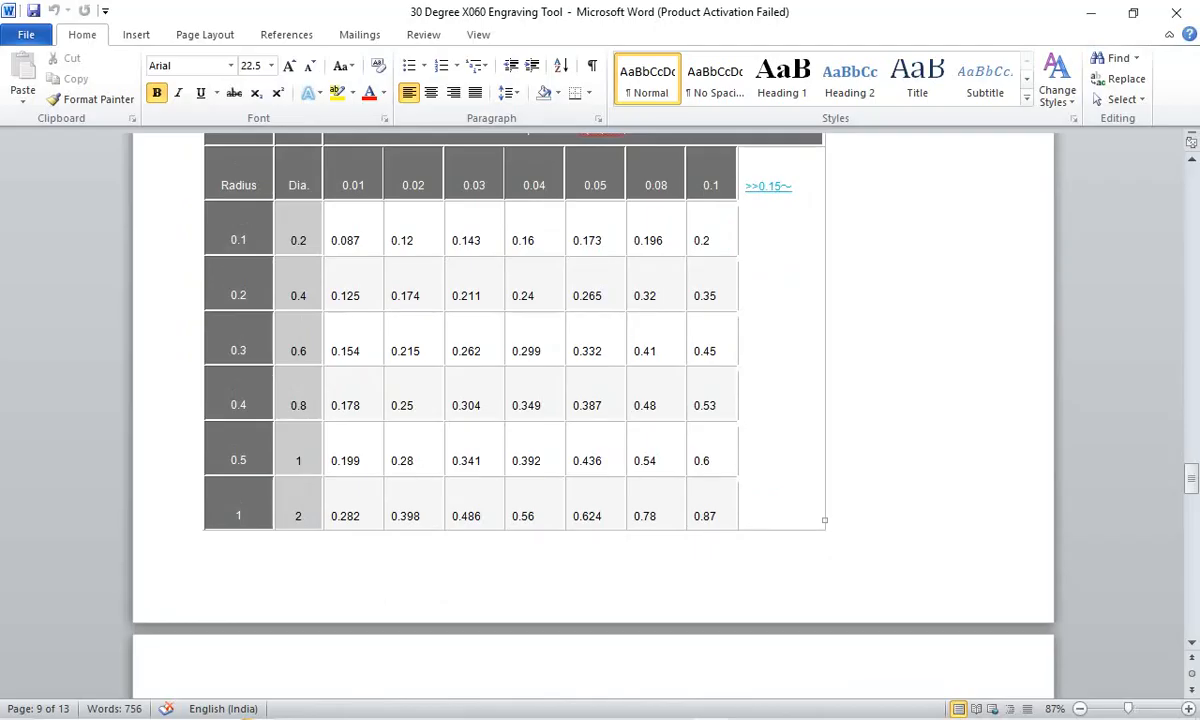
left_click_drag(712, 460, 225, 432)
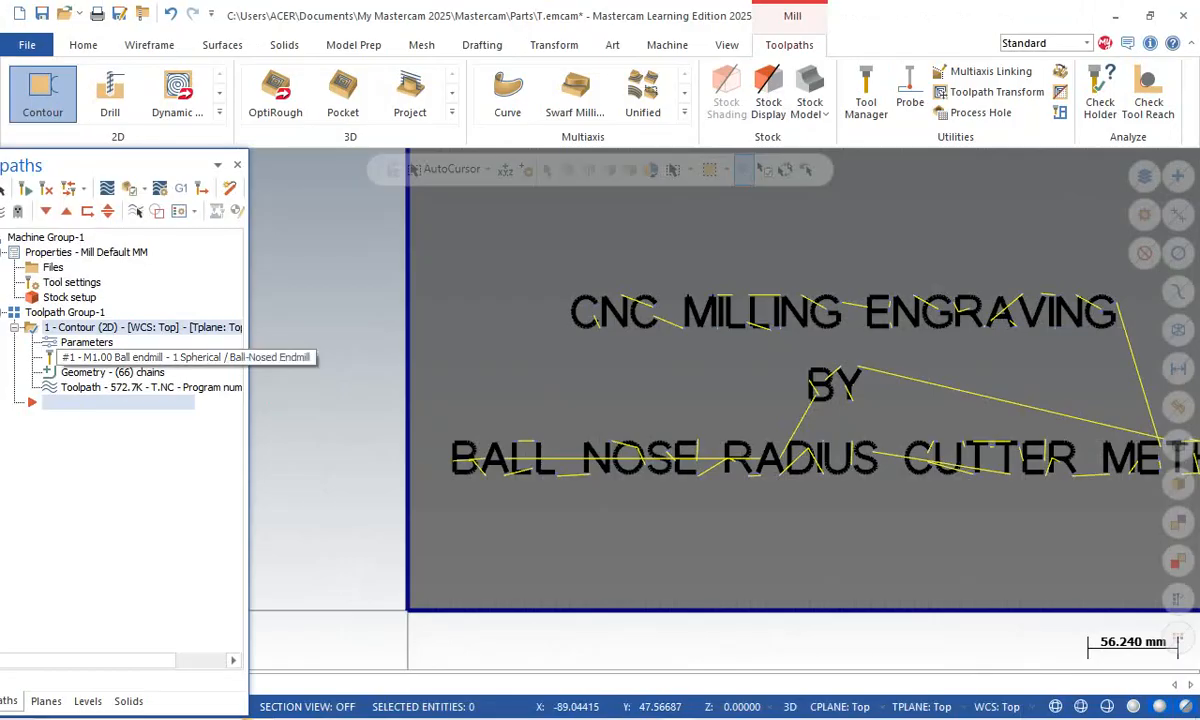
- Reopen the contour toolpath's parameters and set the feed rate to 600 and the spindle speed to 7000
left_click(87, 342)
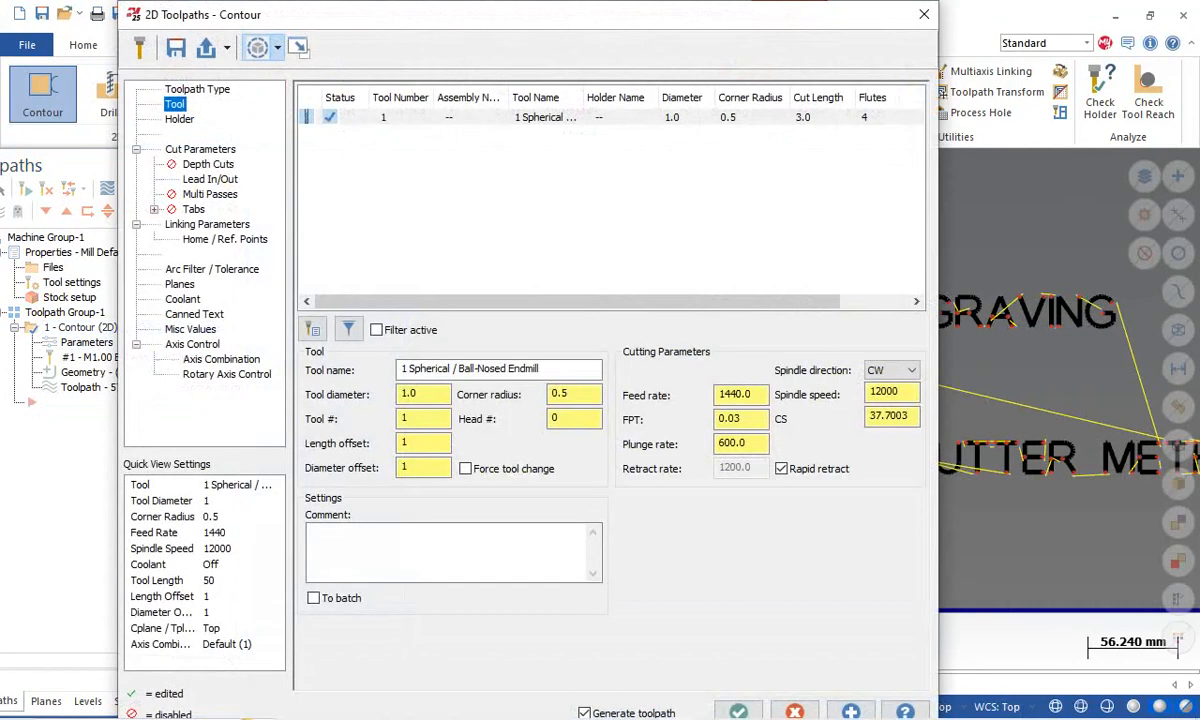
double_click(736, 395)
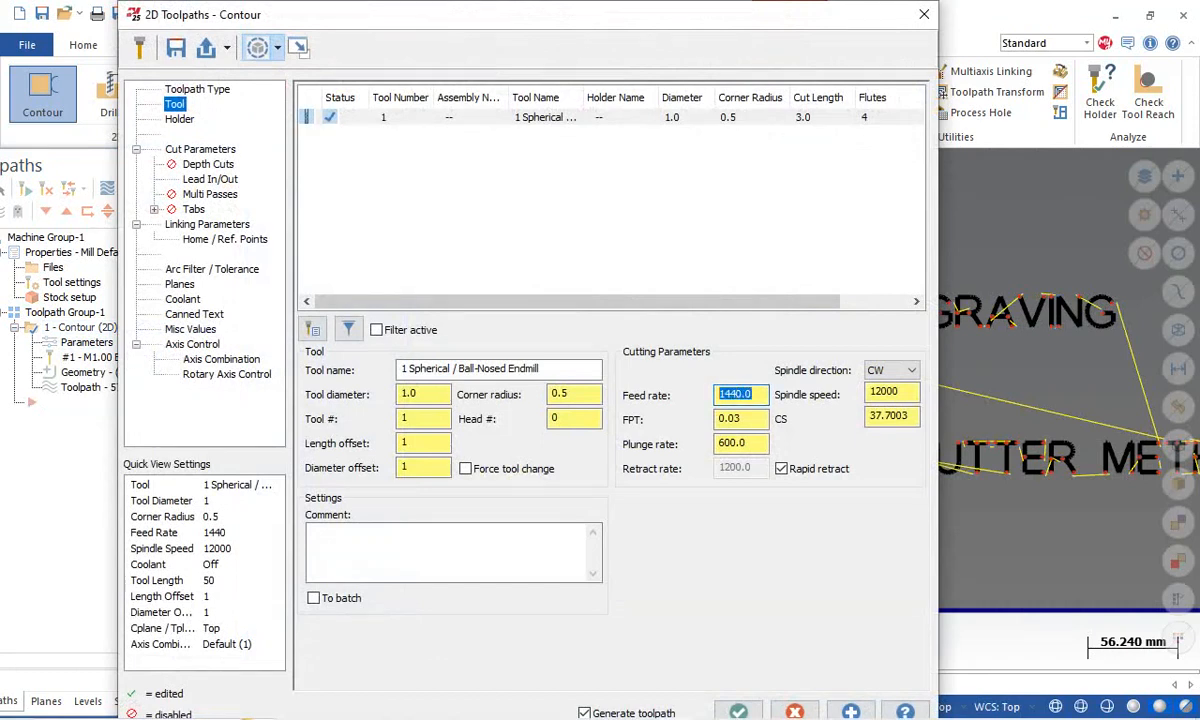
type("600")
left_click(900, 392)
key("BackSpace")
key("BackSpace")
key("BackSpace")
key("BackSpace")
key("BackSpace")
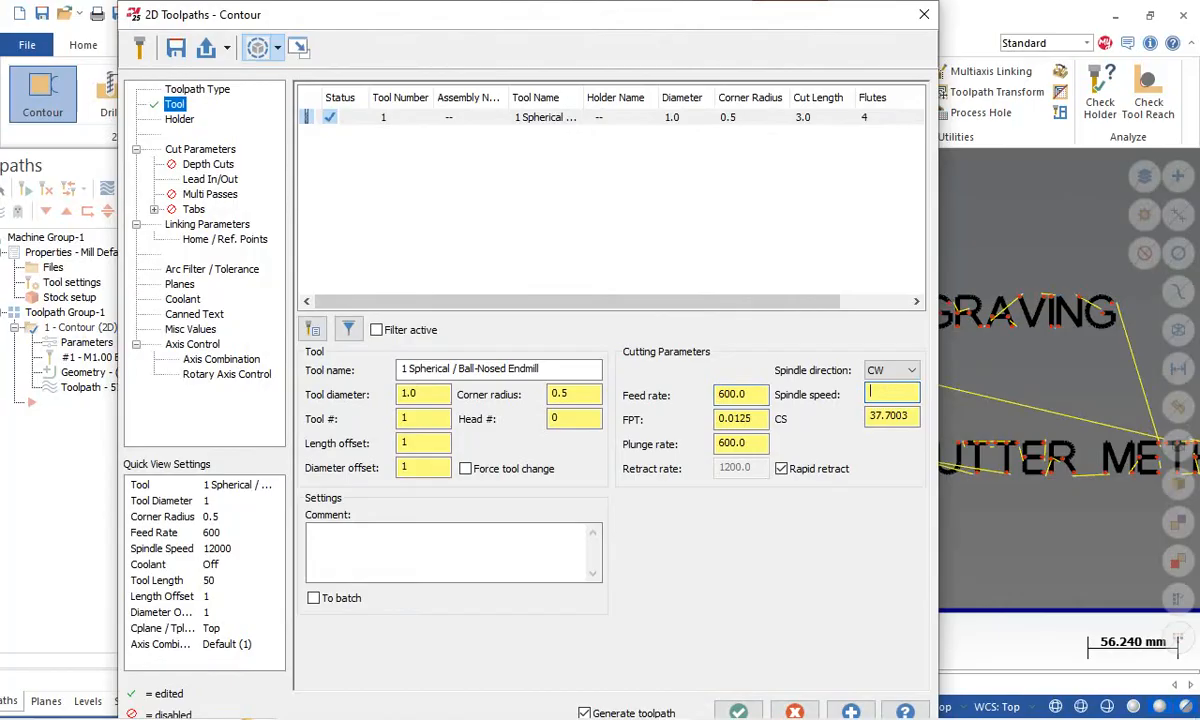
type("7000")
- Set the contour's cutter compensation type to Off in the cut parameters
left_click(200, 149)
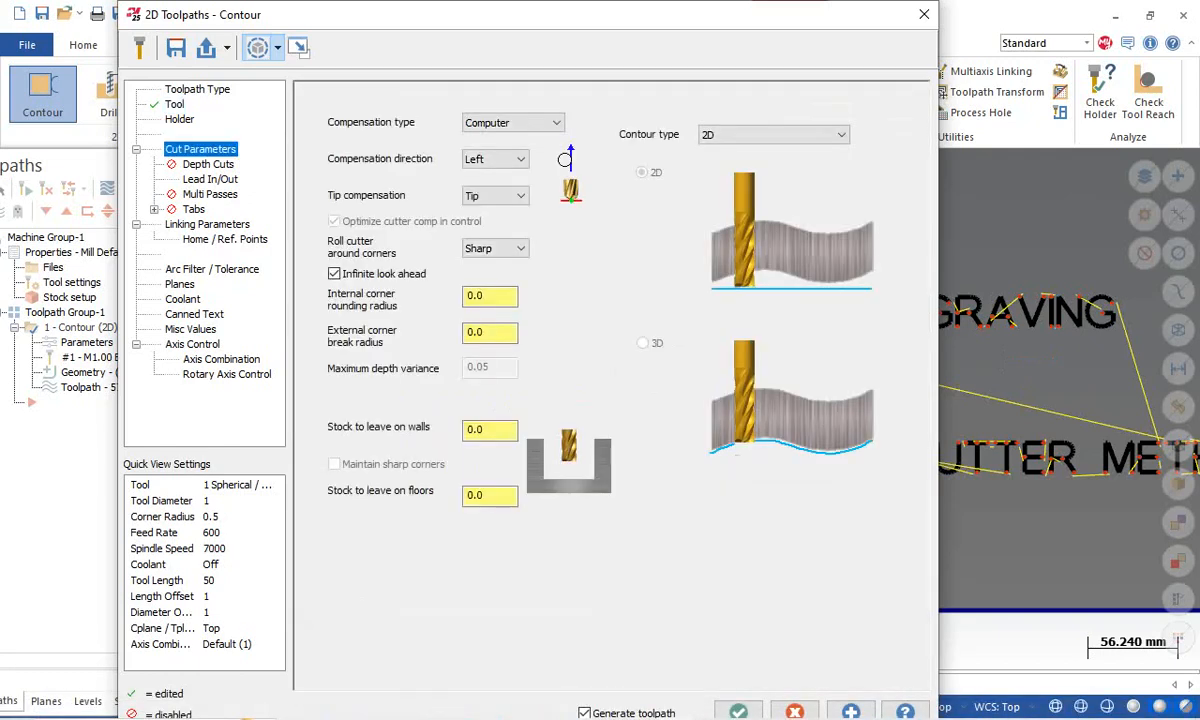
left_click(512, 122)
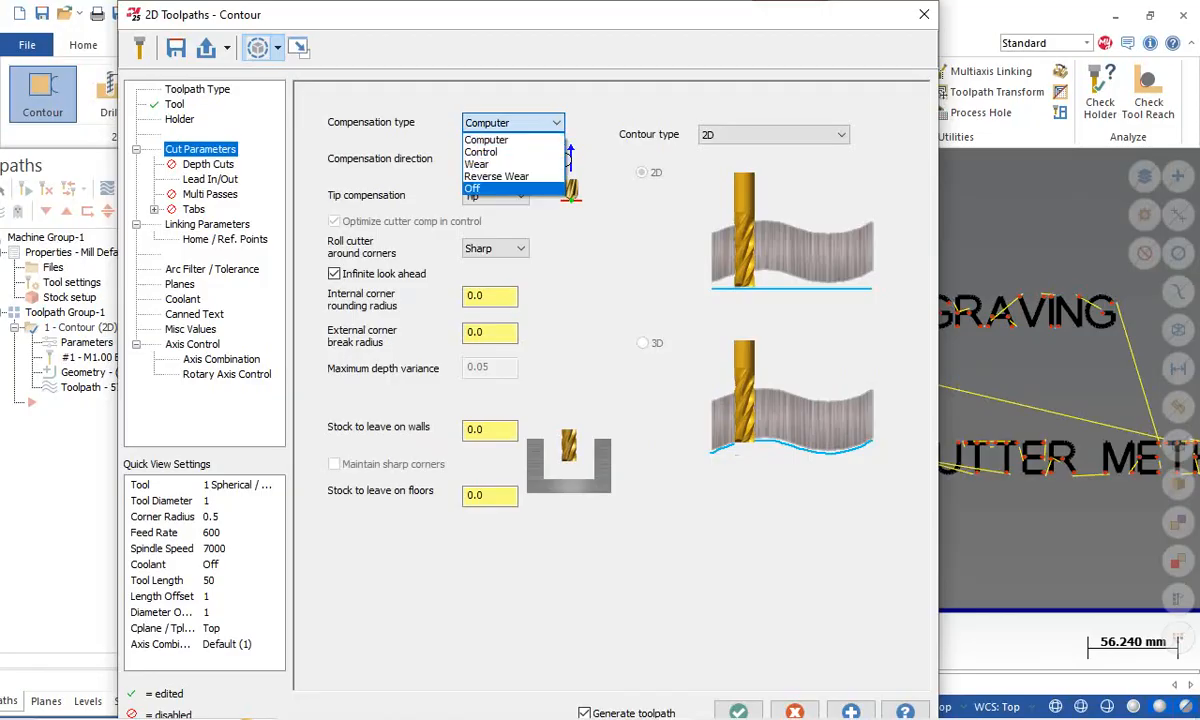
left_click(490, 188)
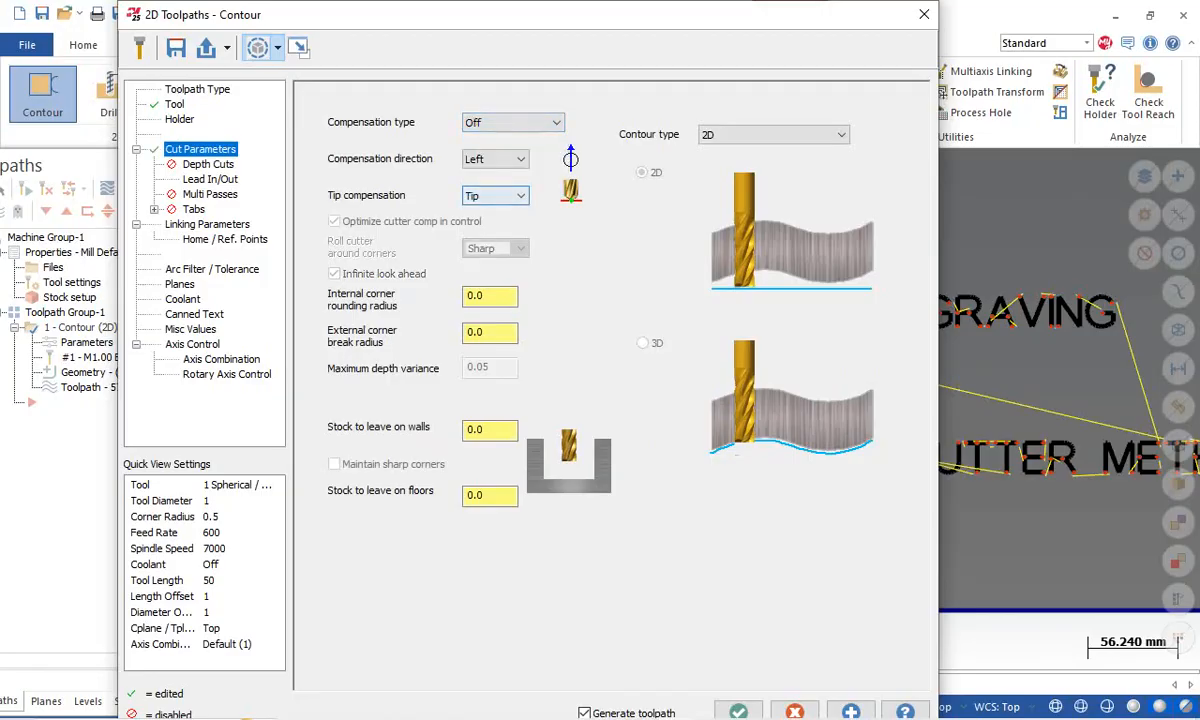
- Enable depth cuts with a maximum rough step of 0.05 mm and 4 finish cuts
left_click(208, 164)
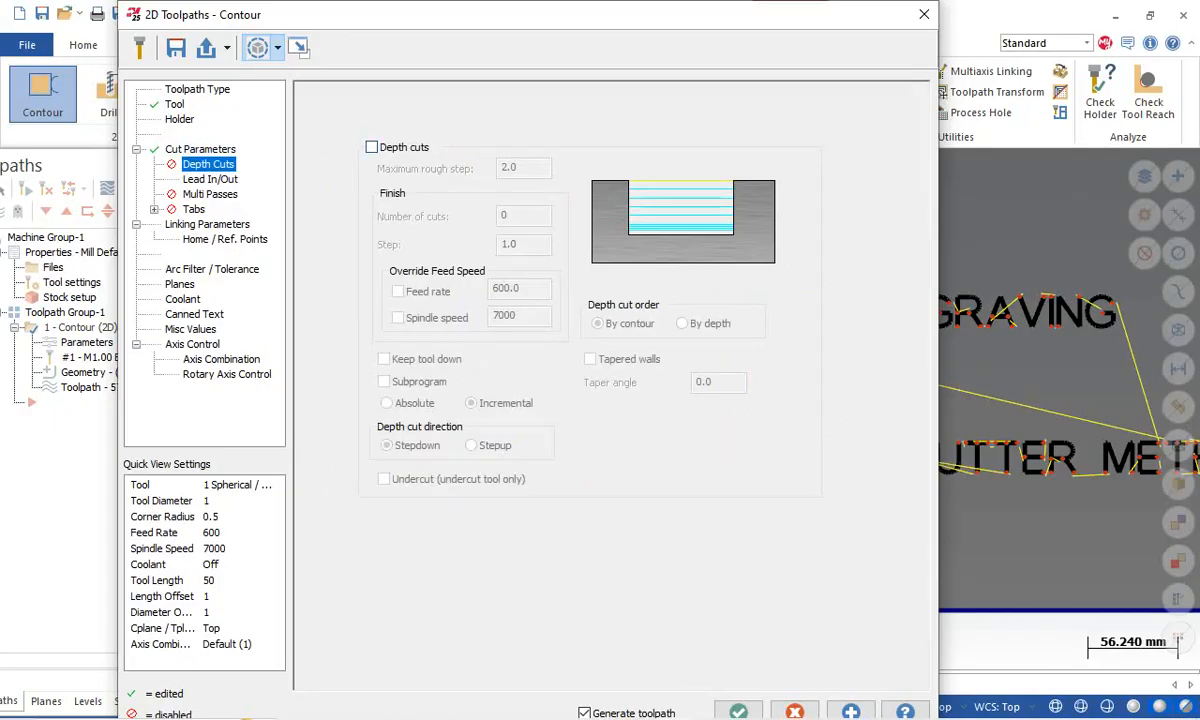
left_click(371, 147)
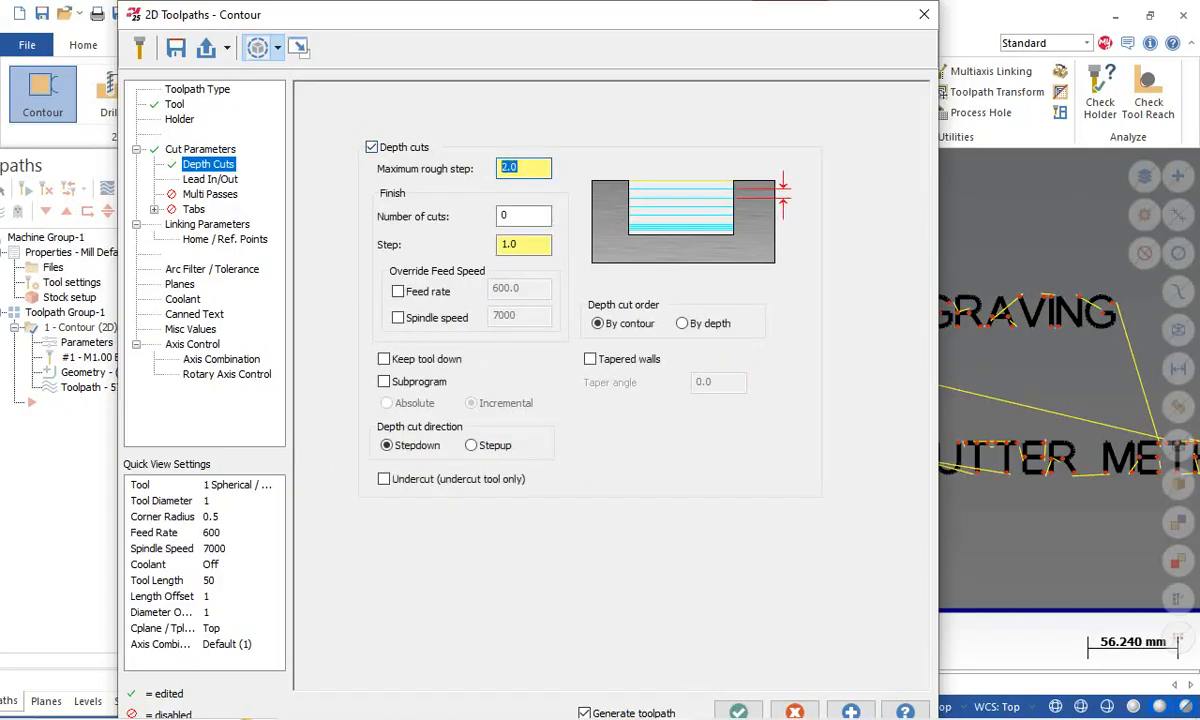
type("0.05")
key("Tab")
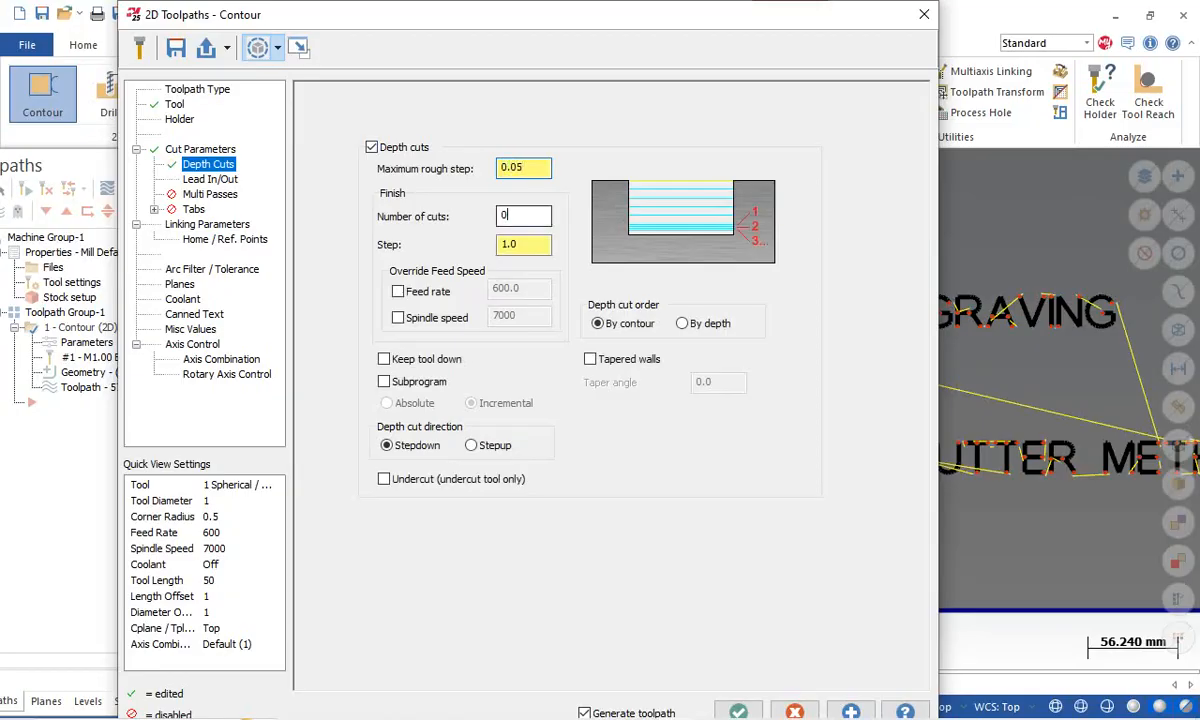
type("4")
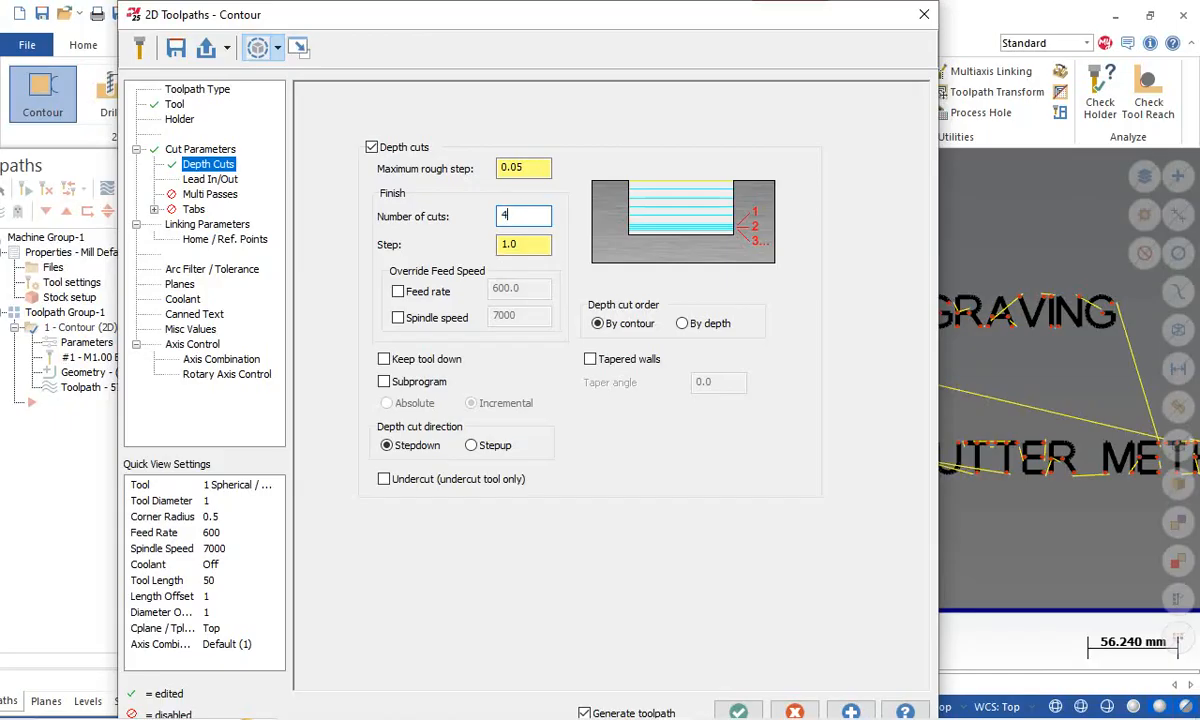
- Disable the lead in/out moves for the contour and check the multi-pass settings
left_click(210, 179)
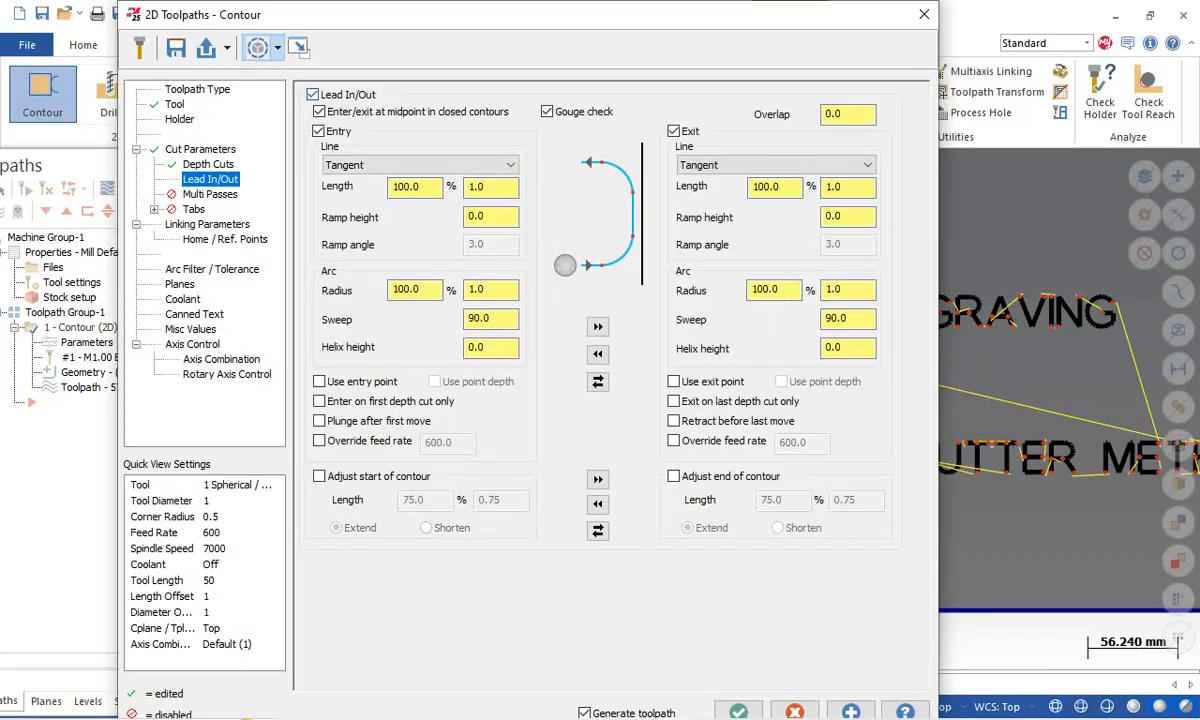
left_click(313, 95)
left_click(210, 194)
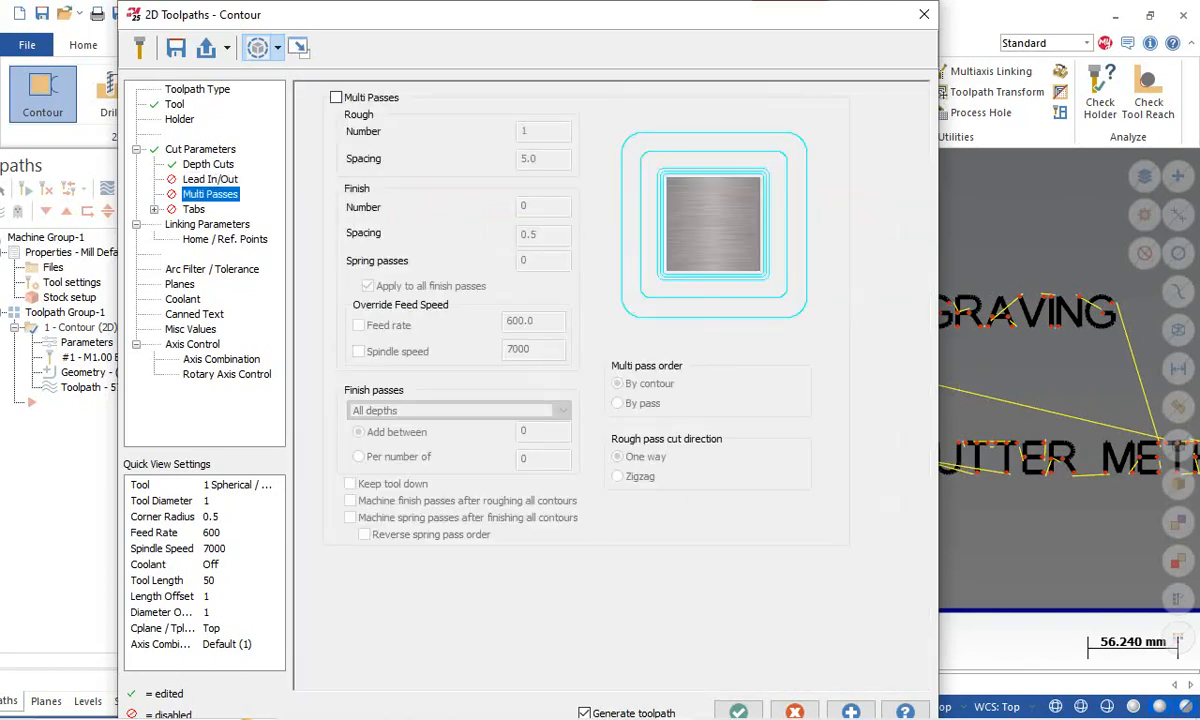
- Enable clearance in the linking parameters and set clearance to 20, retract to 10, feed plane to 2 and depth to -0.2 mm
left_click(207, 224)
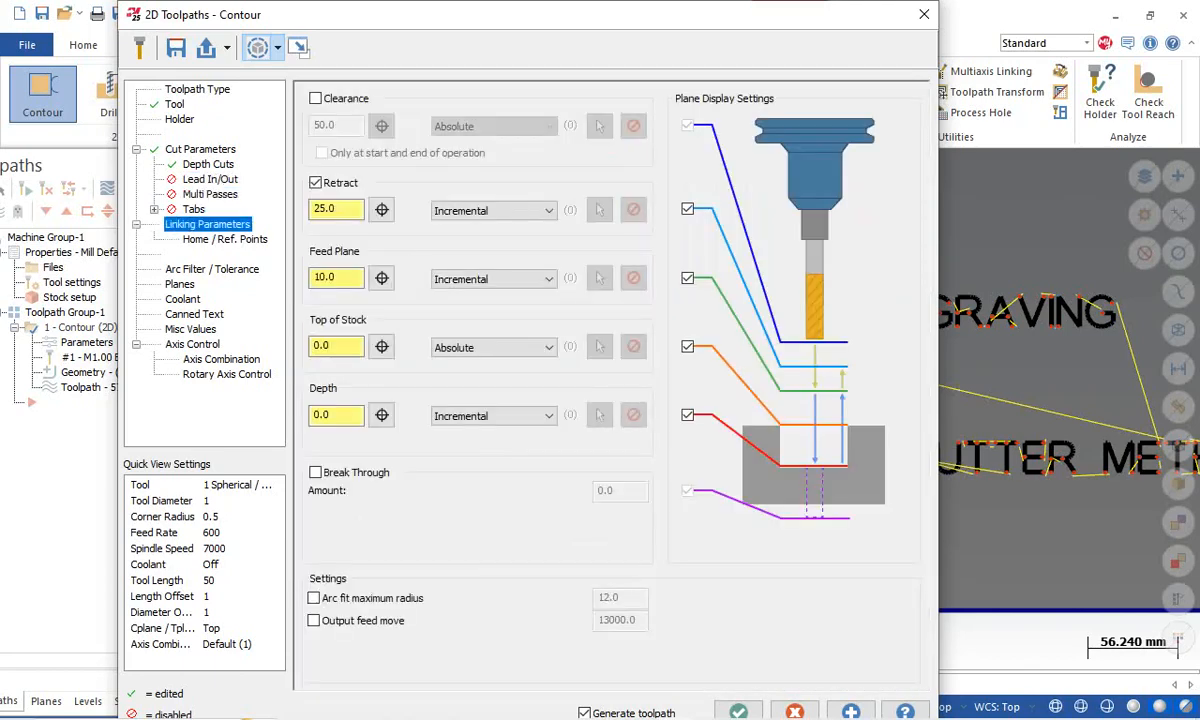
left_click(316, 98)
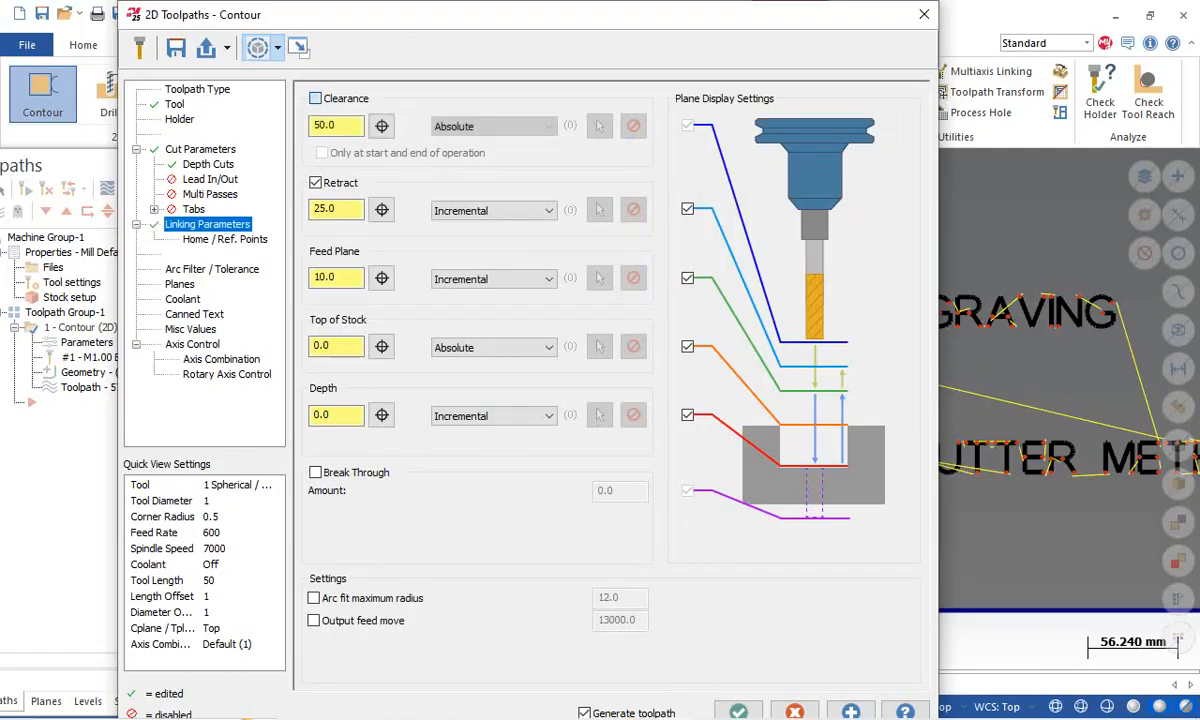
double_click(335, 125)
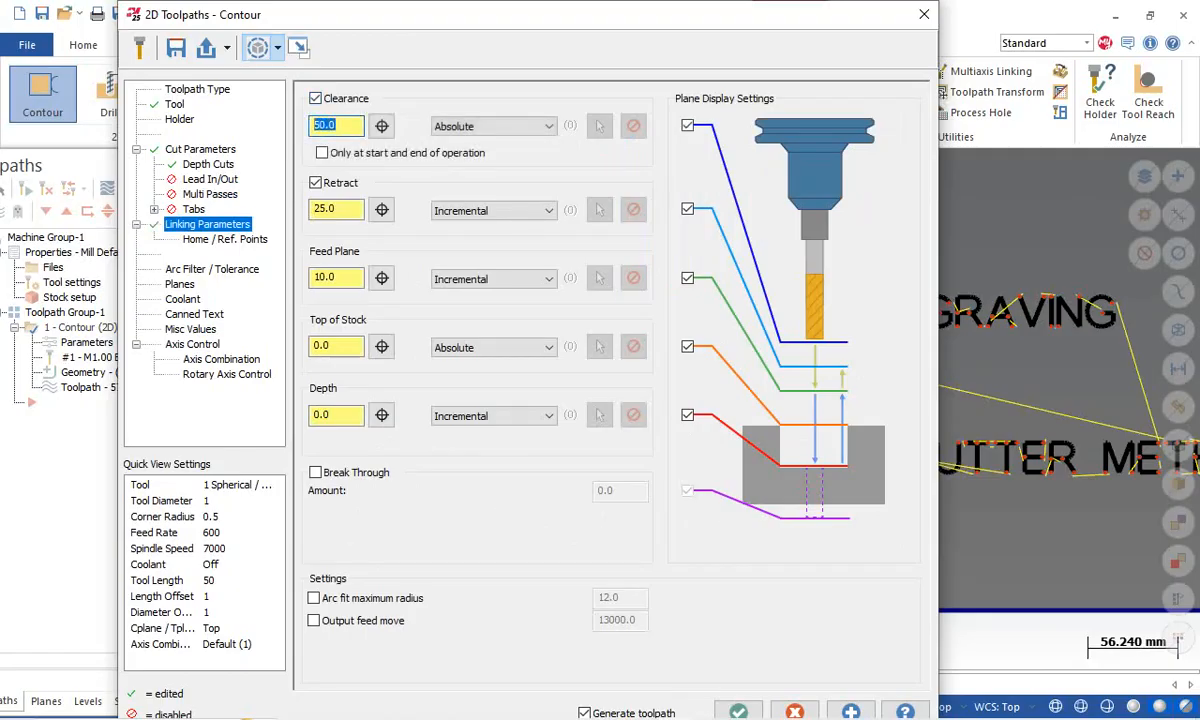
type("20")
key("Tab")
type("10")
key("Tab")
type("2")
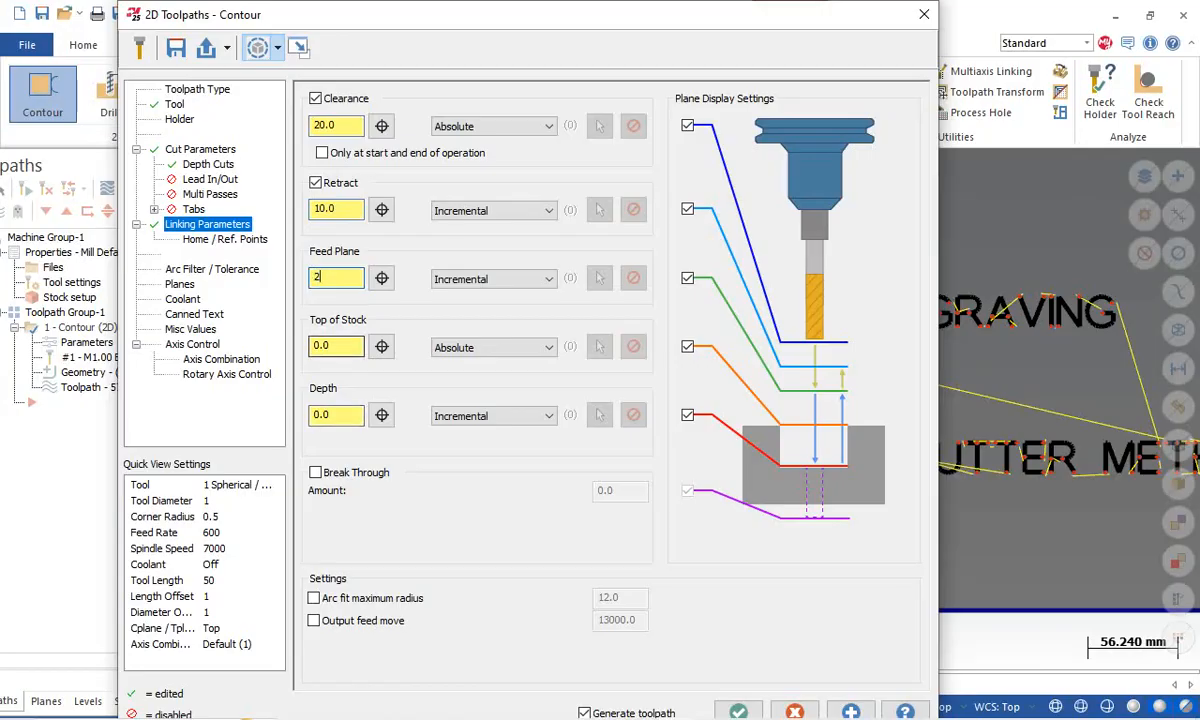
left_click_drag(332, 415, 315, 415)
type("-0.2")
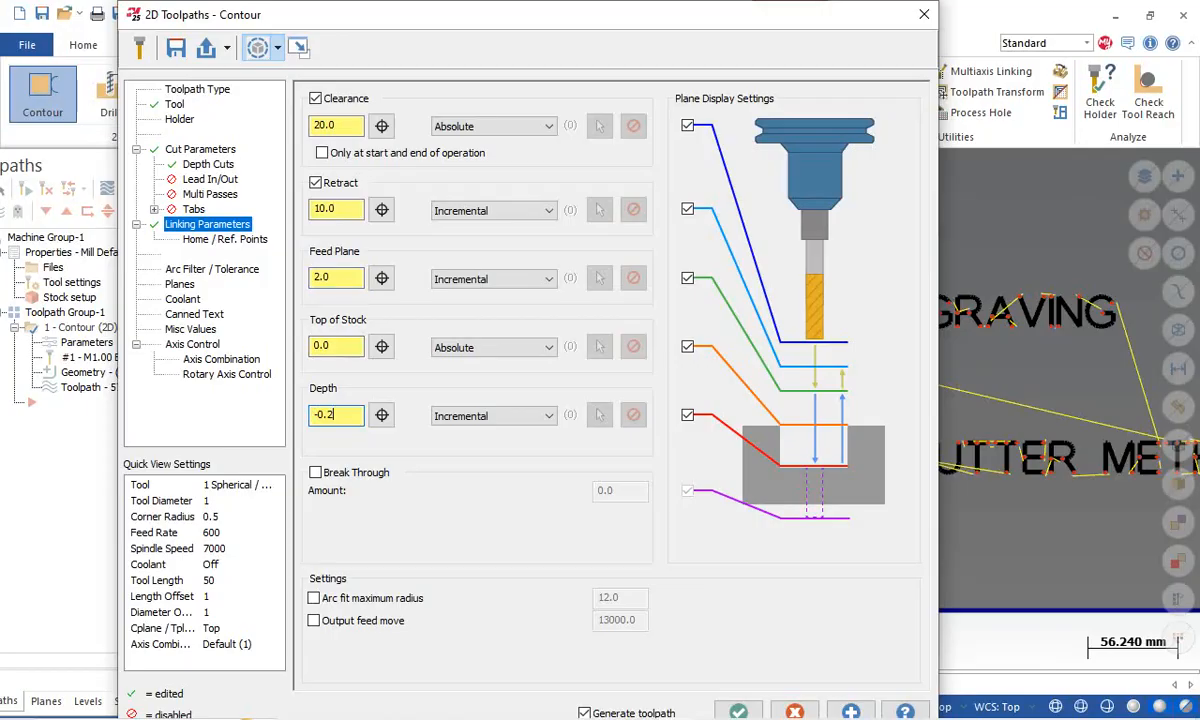
- Check the depth cuts, reference points and planes, then accept the parameters to regenerate the contour toolpath
left_click(208, 164)
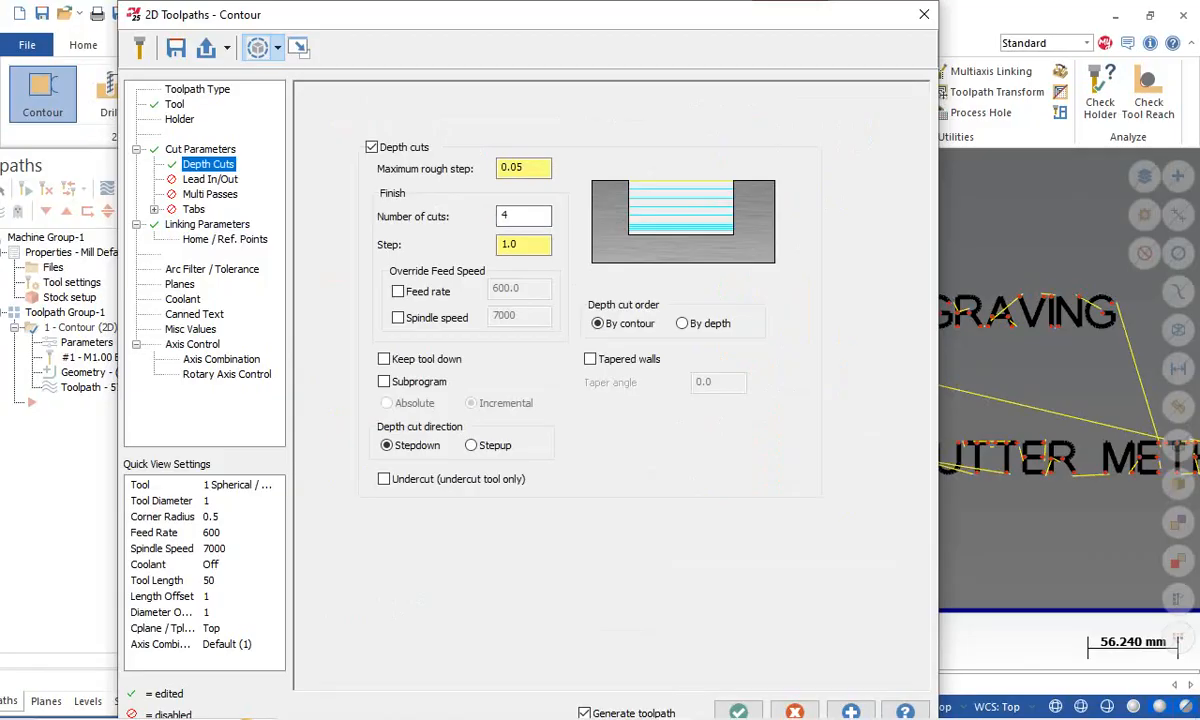
left_click(207, 224)
left_click(225, 239)
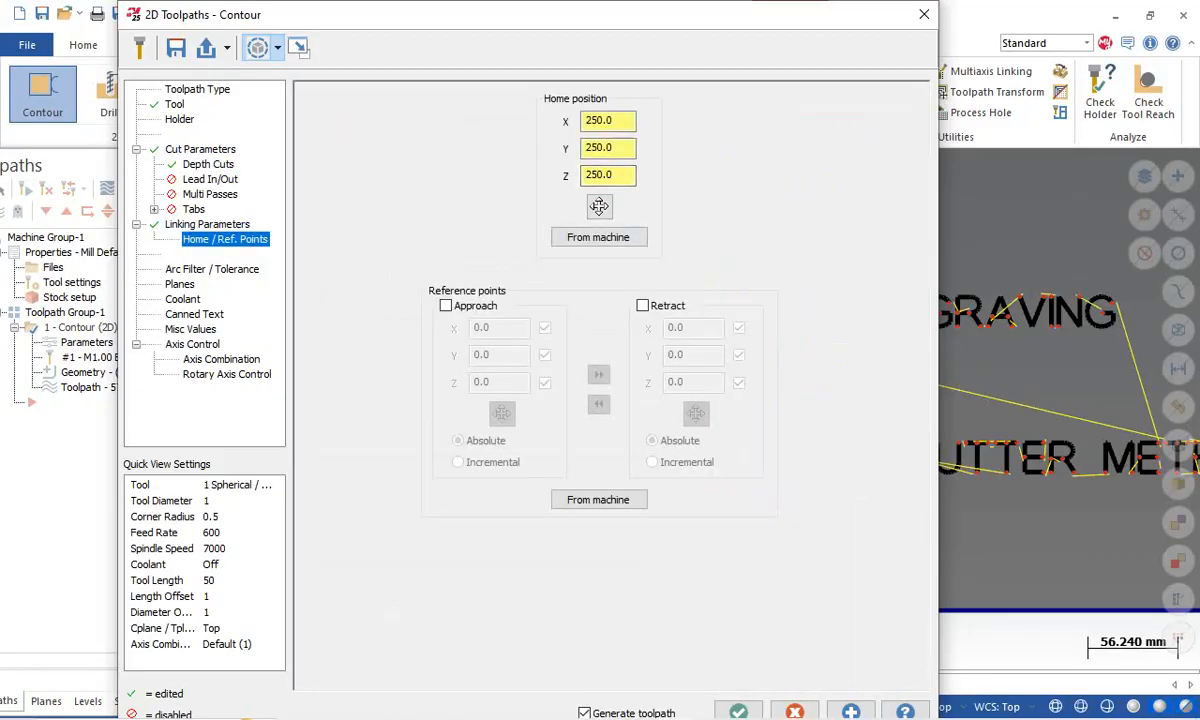
left_click(180, 284)
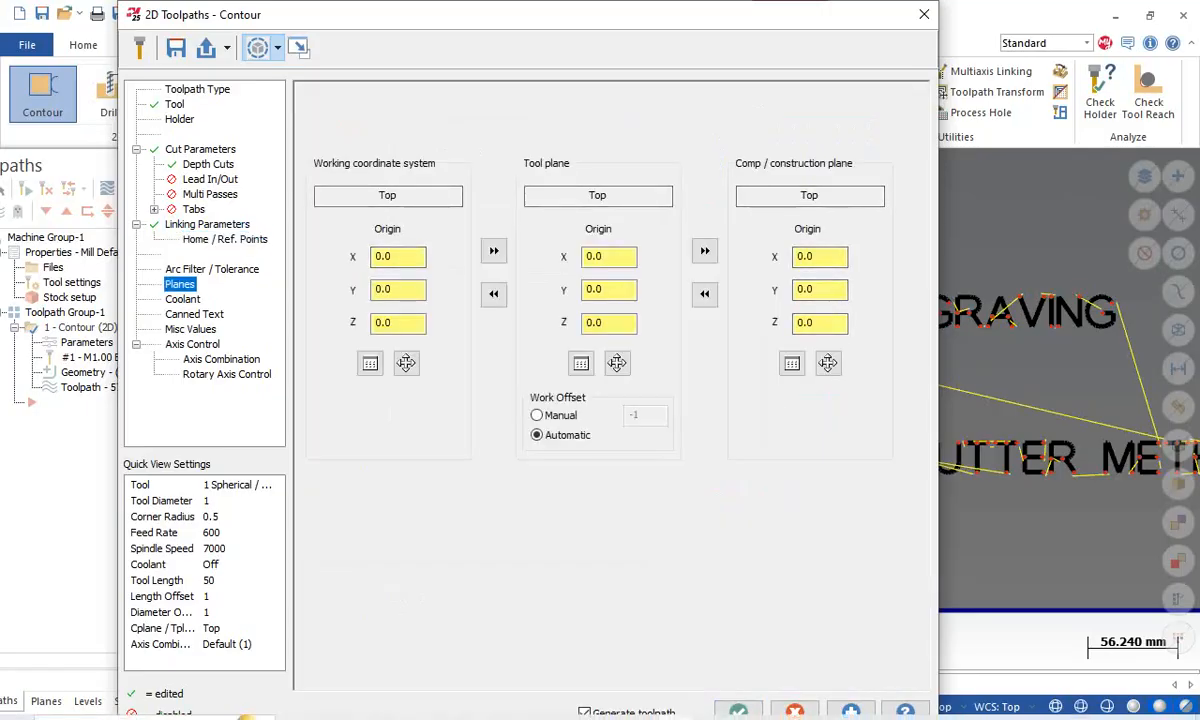
left_click(739, 710)
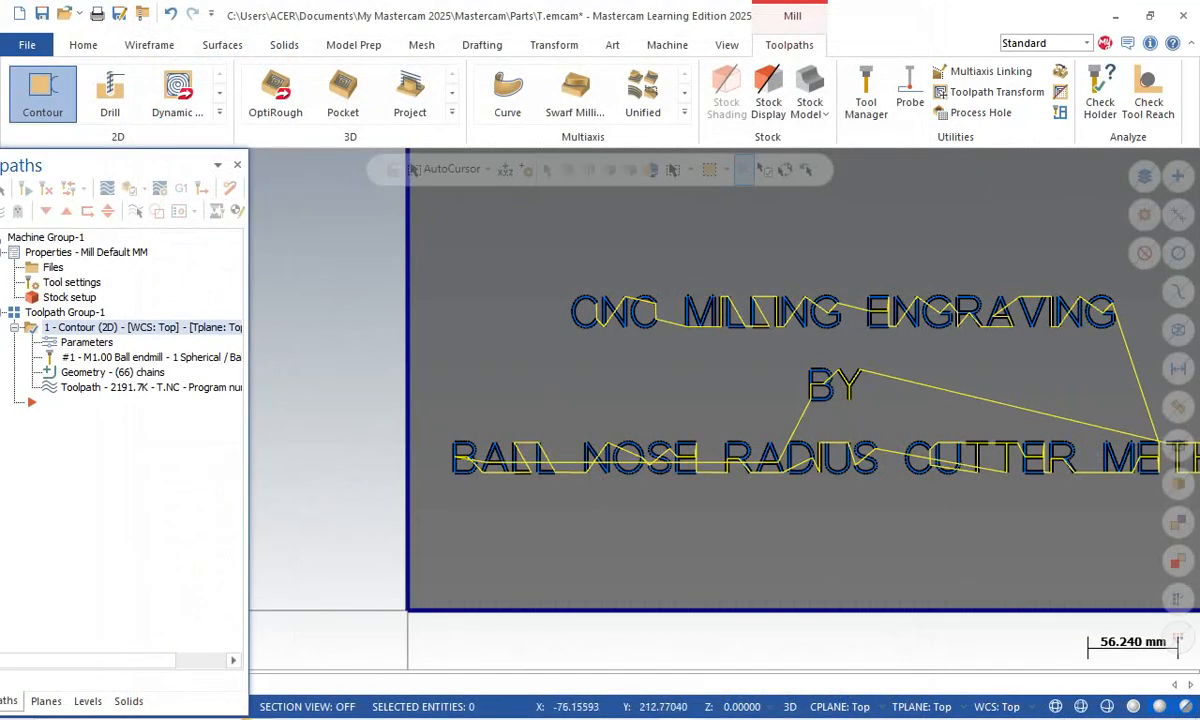
- Show the plate in isometric view and play the backplot of the contour toolpath
right_click(288, 264)
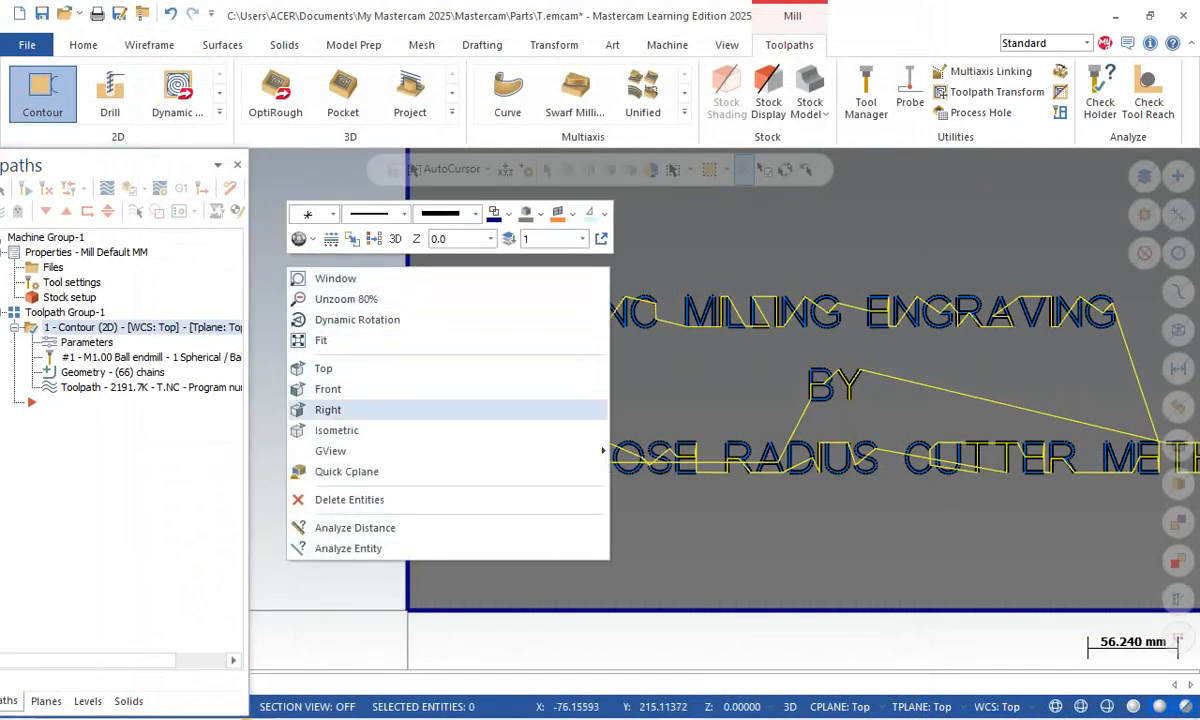
left_click(336, 430)
scroll(299, 301, "up", 3)
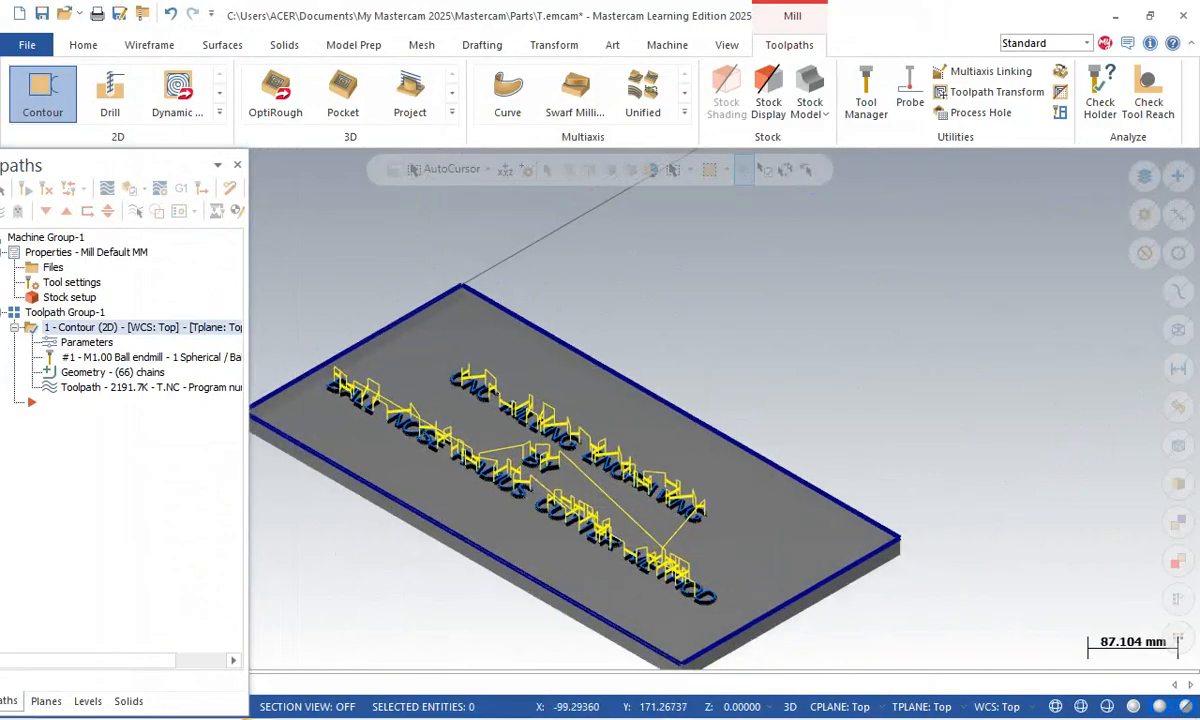
scroll(297, 301, "down", 1)
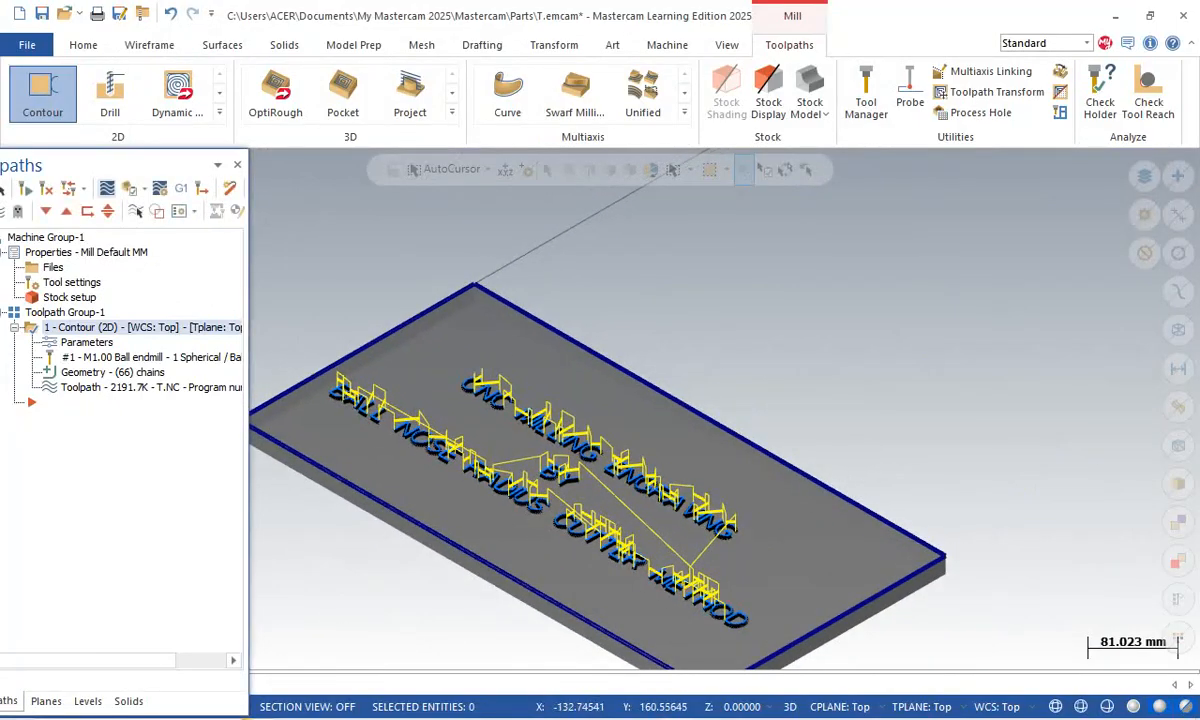
left_click(107, 210)
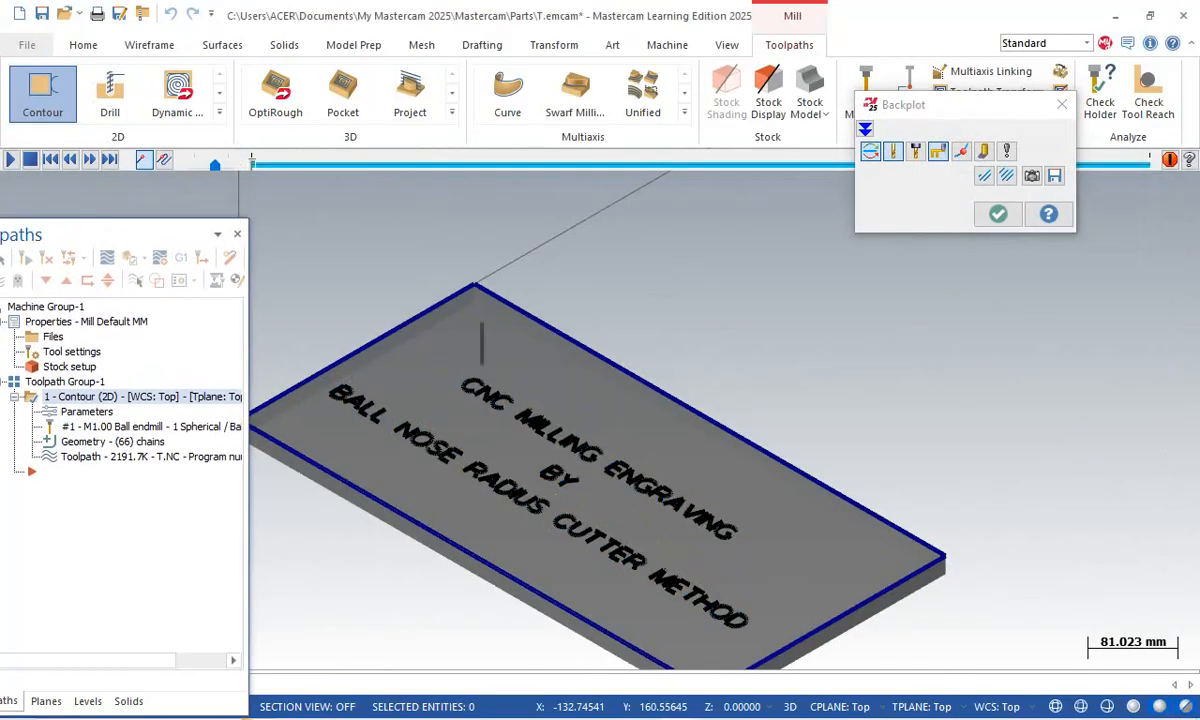
left_click(10, 159)
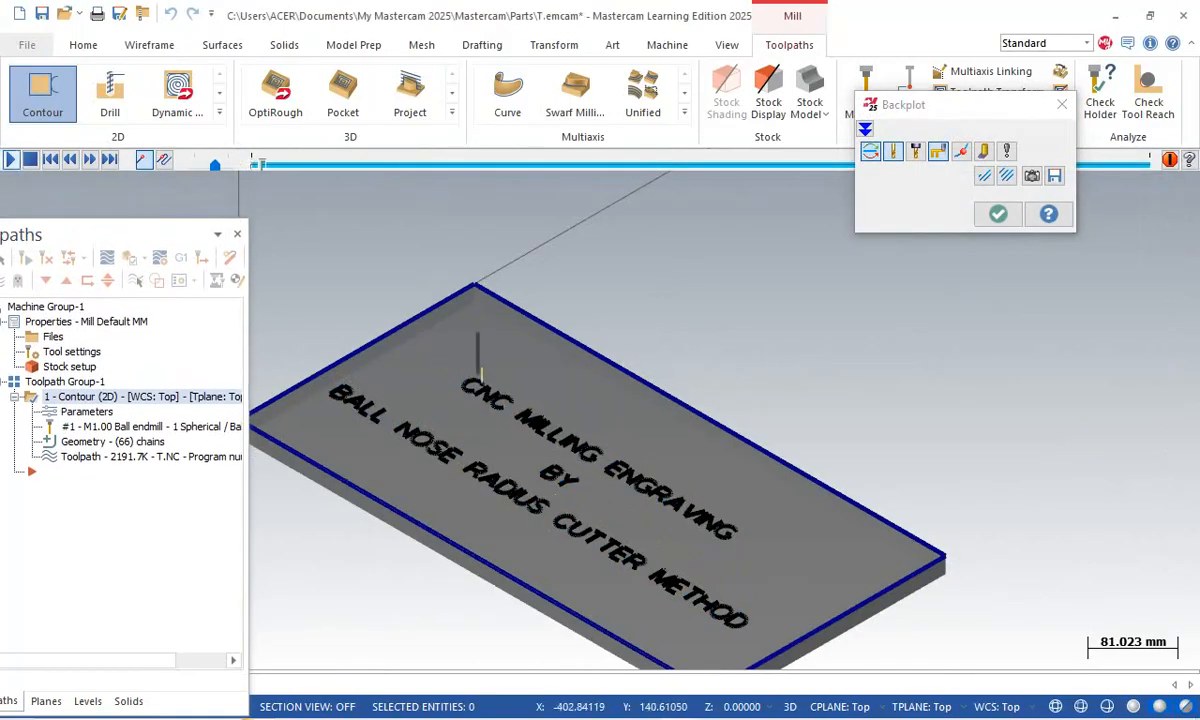
- Follow the backplot across all the lettering, fit the whole plate in view and close the backplot
scroll(439, 420, "up", 1)
scroll(443, 422, "up", 4)
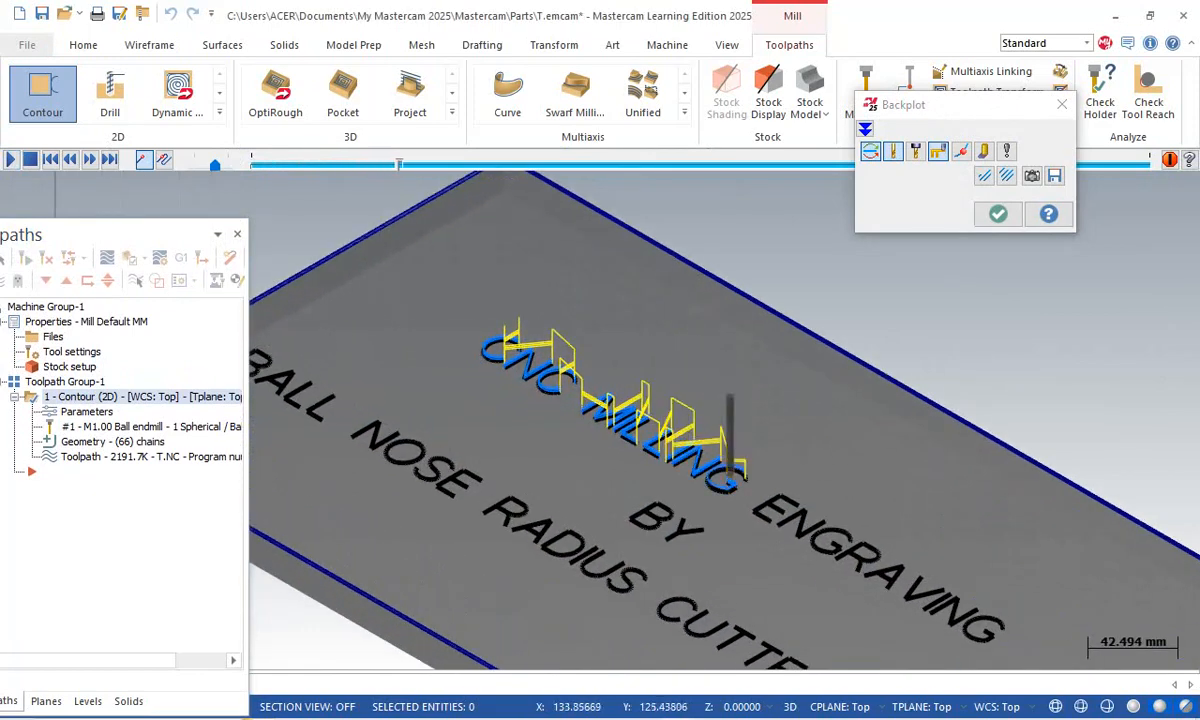
scroll(443, 423, "down", 4)
scroll(586, 583, "up", 2)
scroll(586, 583, "down", 3)
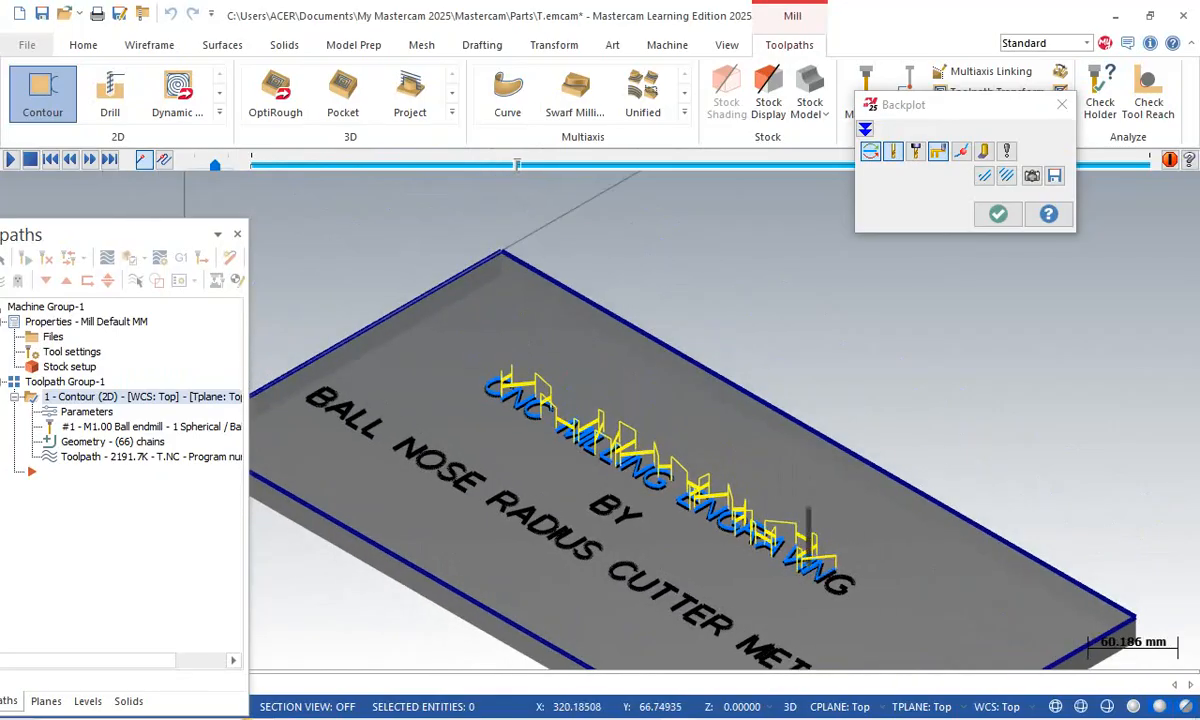
right_click(354, 250)
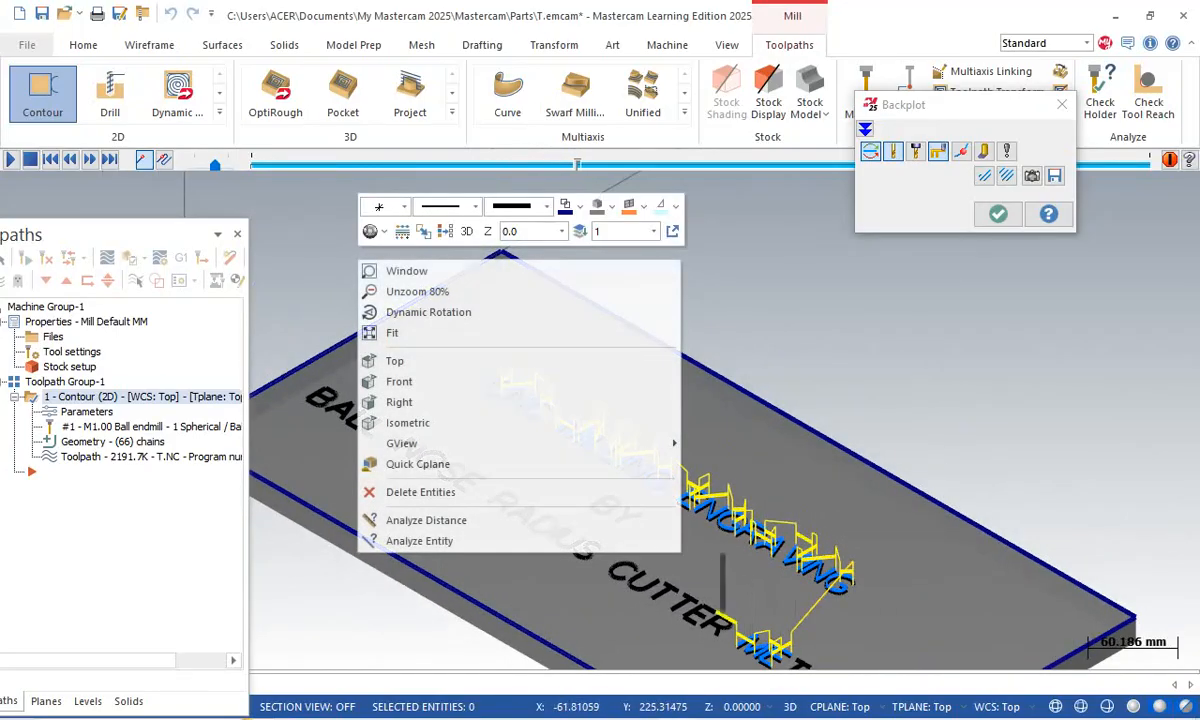
left_click(388, 332)
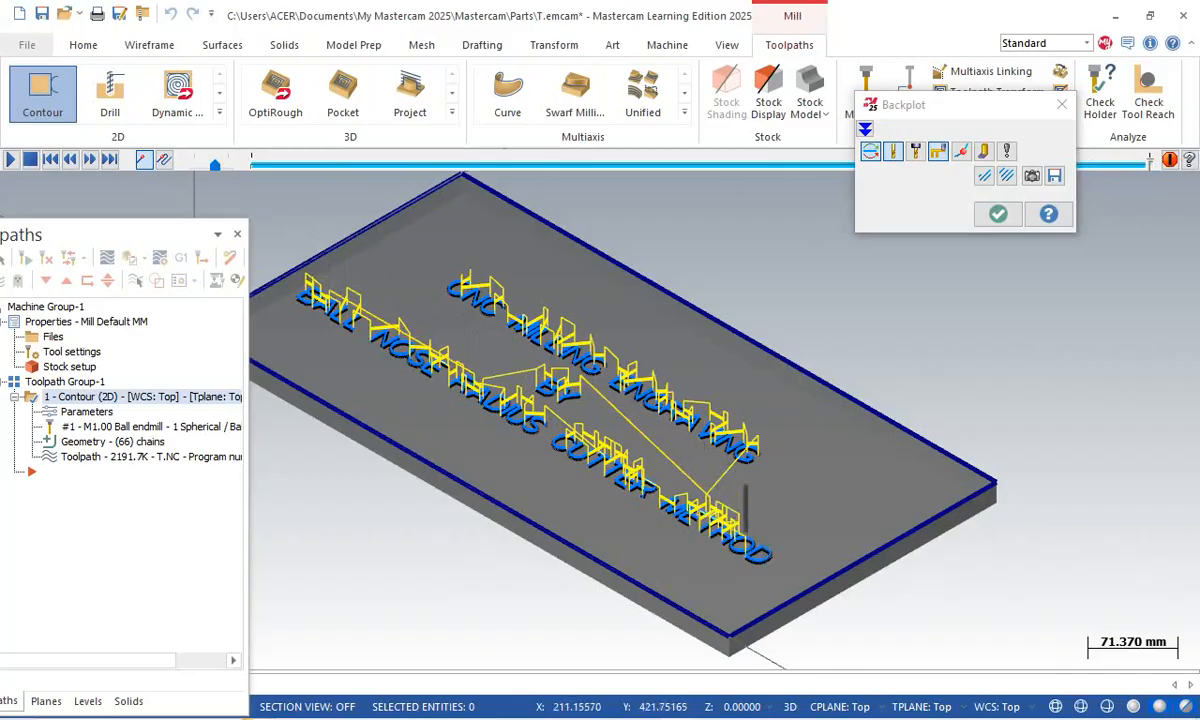
left_click(998, 214)
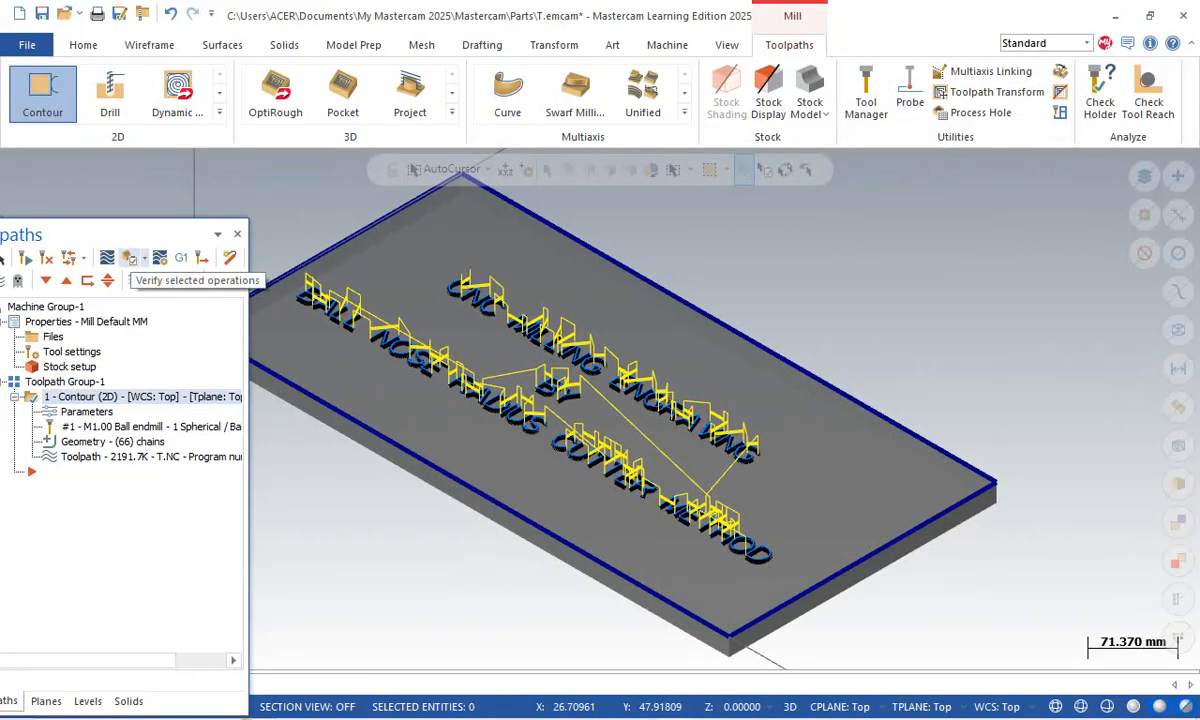
- Verify the contour operation on the stock at a reduced playback speed and examine the engraved letters up close
left_click(129, 258)
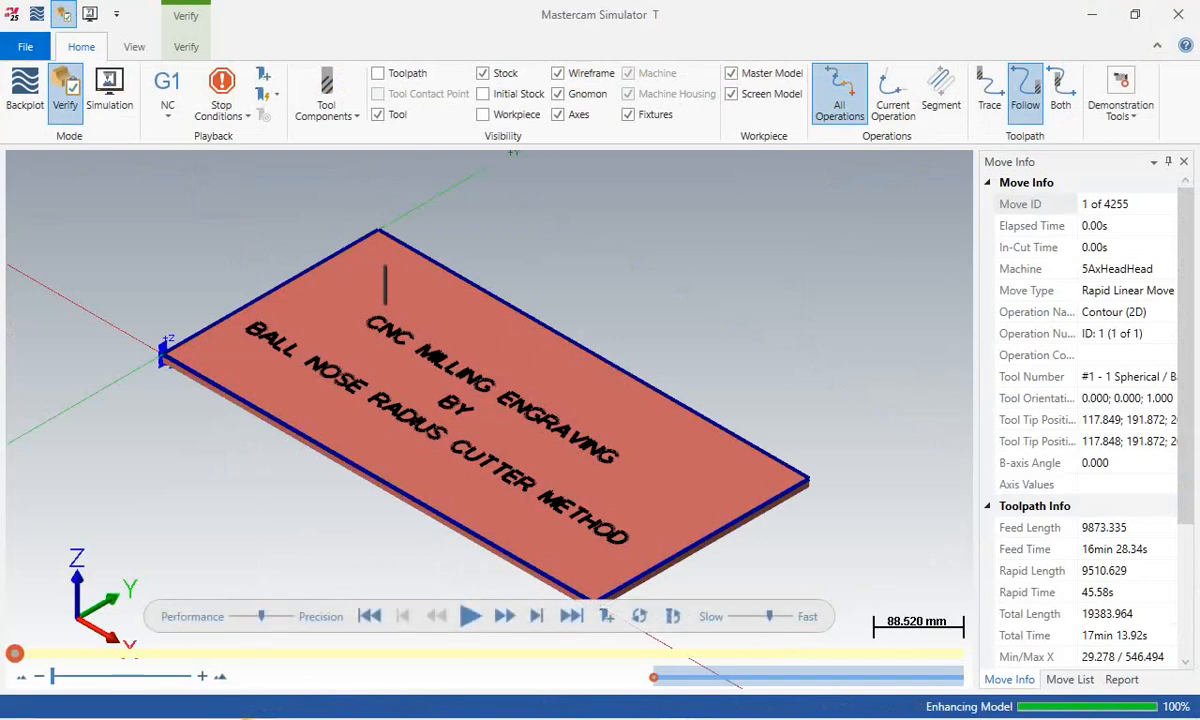
left_click_drag(769, 616, 745, 616)
left_click(470, 616)
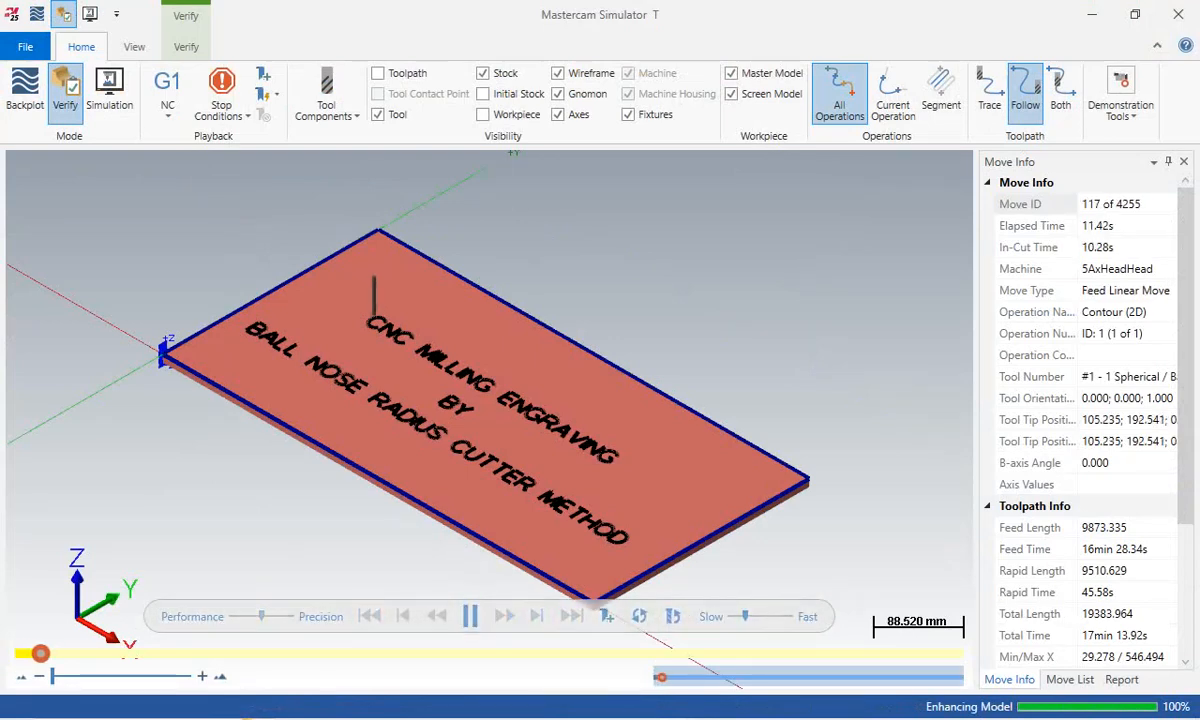
scroll(364, 345, "up", 5)
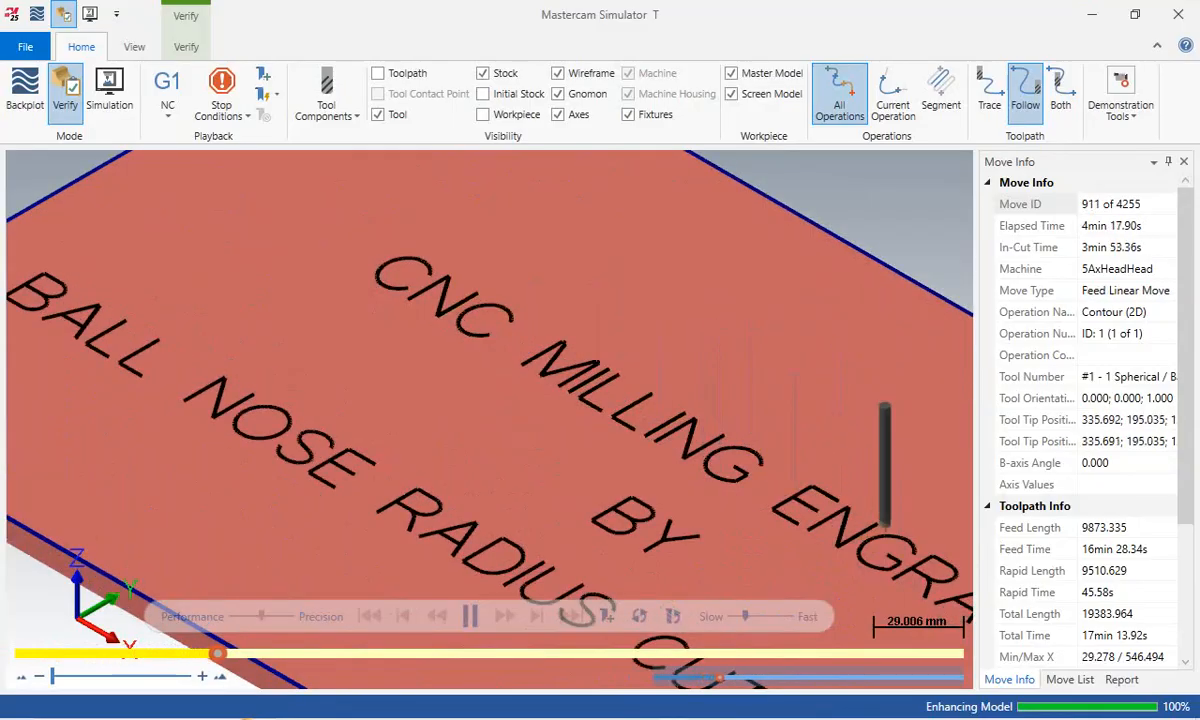
scroll(364, 345, "down", 2)
scroll(364, 345, "up", 3)
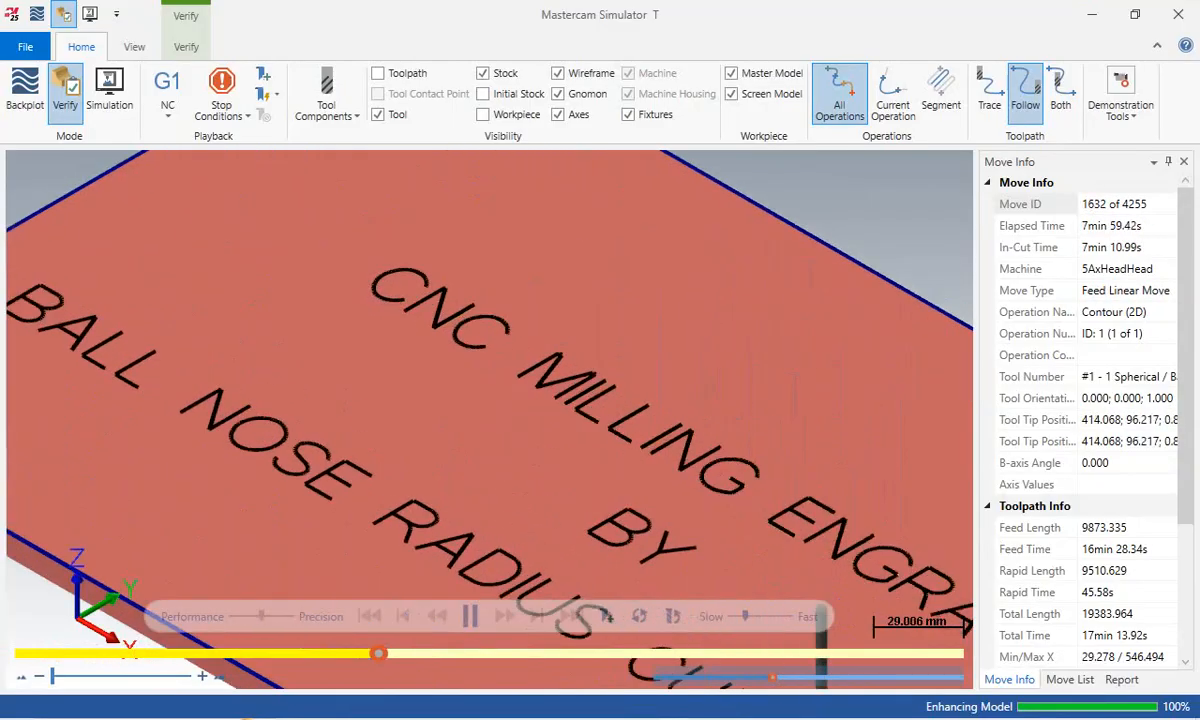
scroll(364, 345, "up", 7)
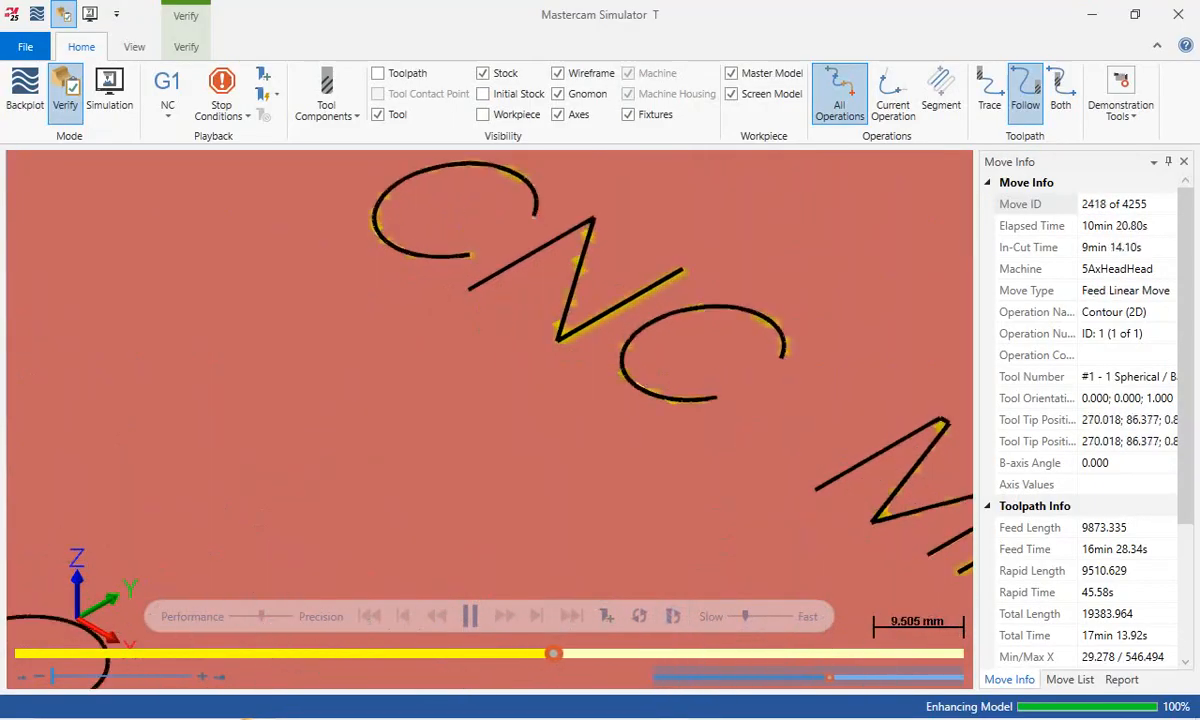
scroll(364, 345, "down", 4)
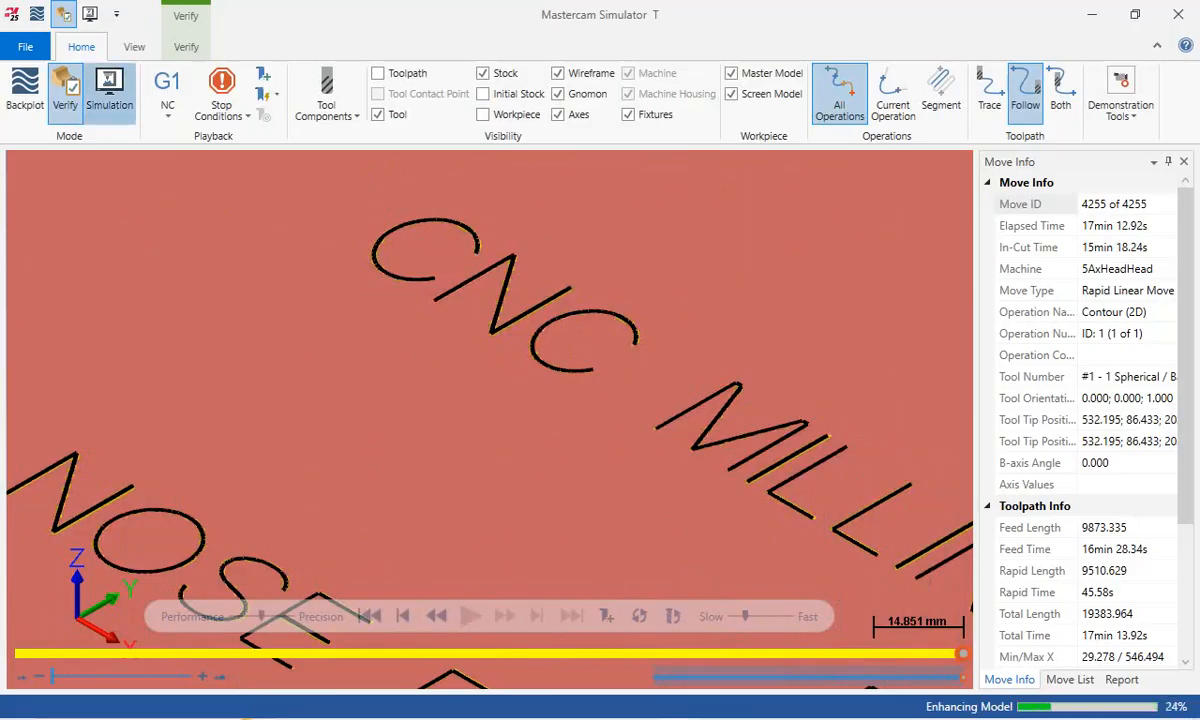
- Switch the simulator from verification to machine simulation mode and fit the plate in view
left_click(109, 95)
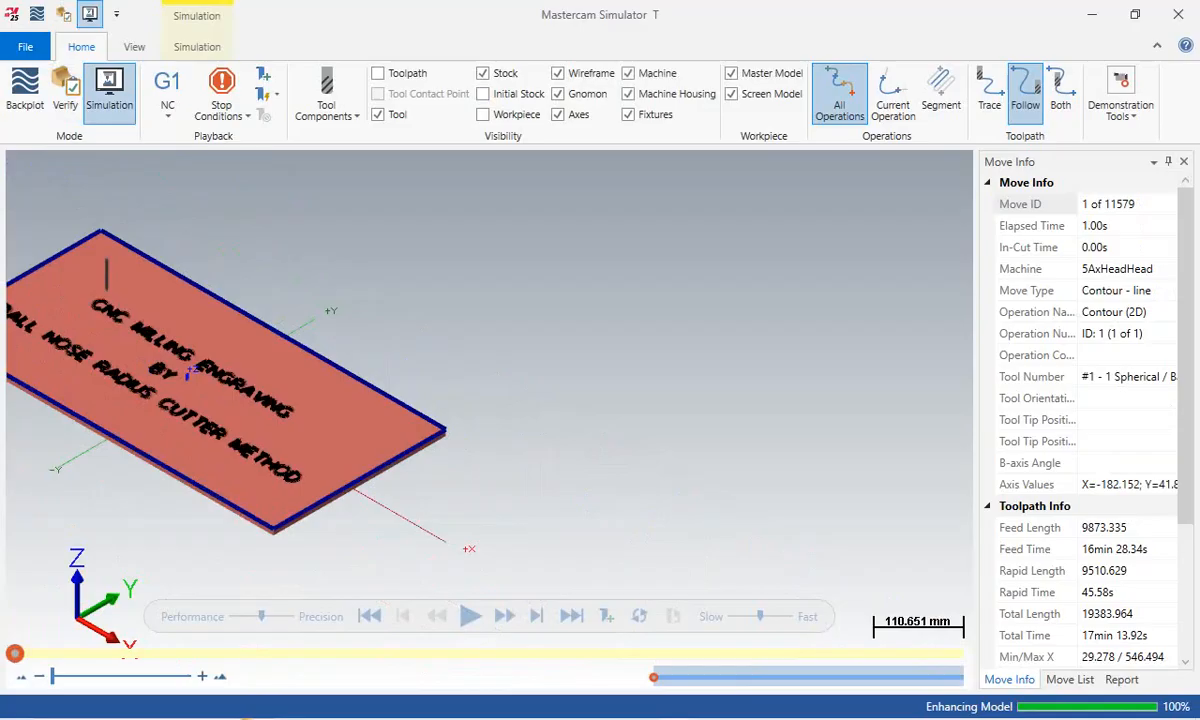
right_click(387, 250)
left_click(428, 323)
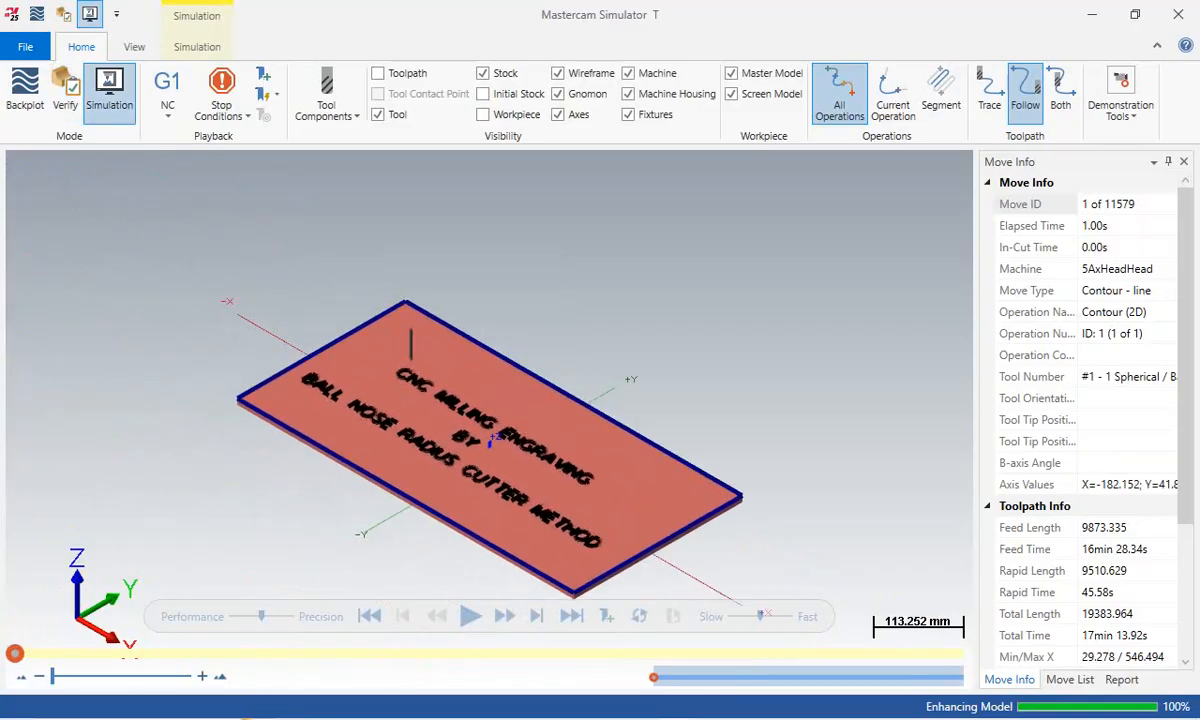
left_click(326, 95)
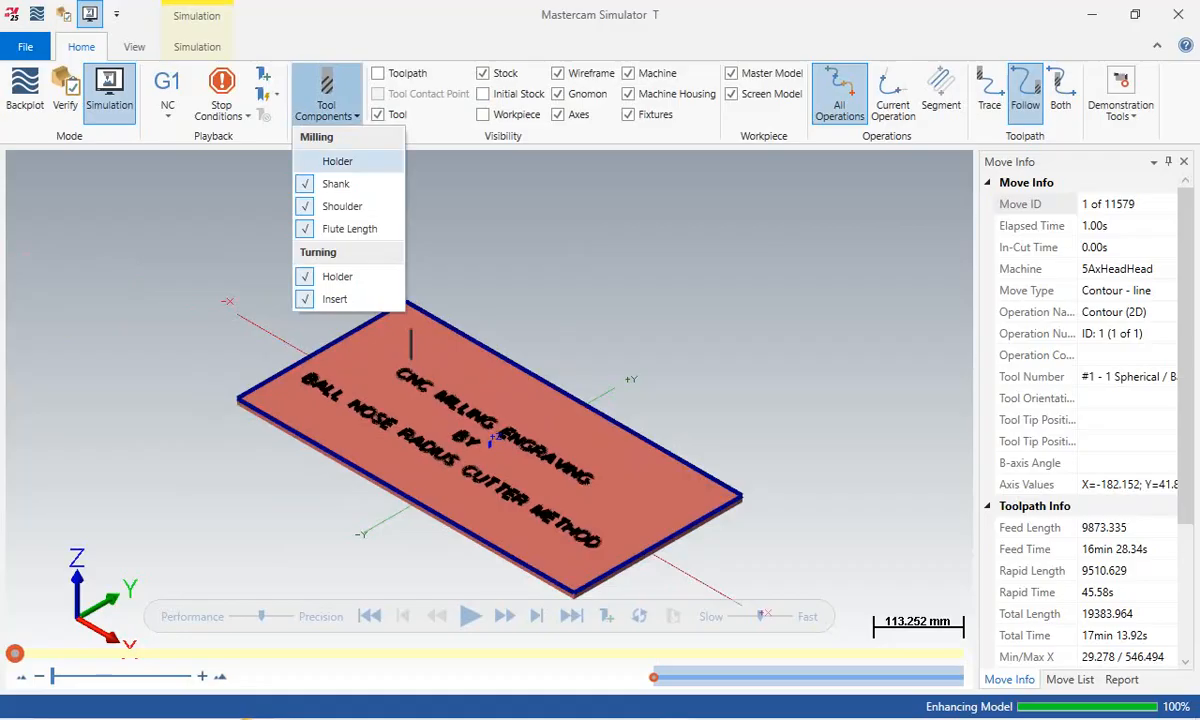
left_click(338, 161)
left_click(338, 161)
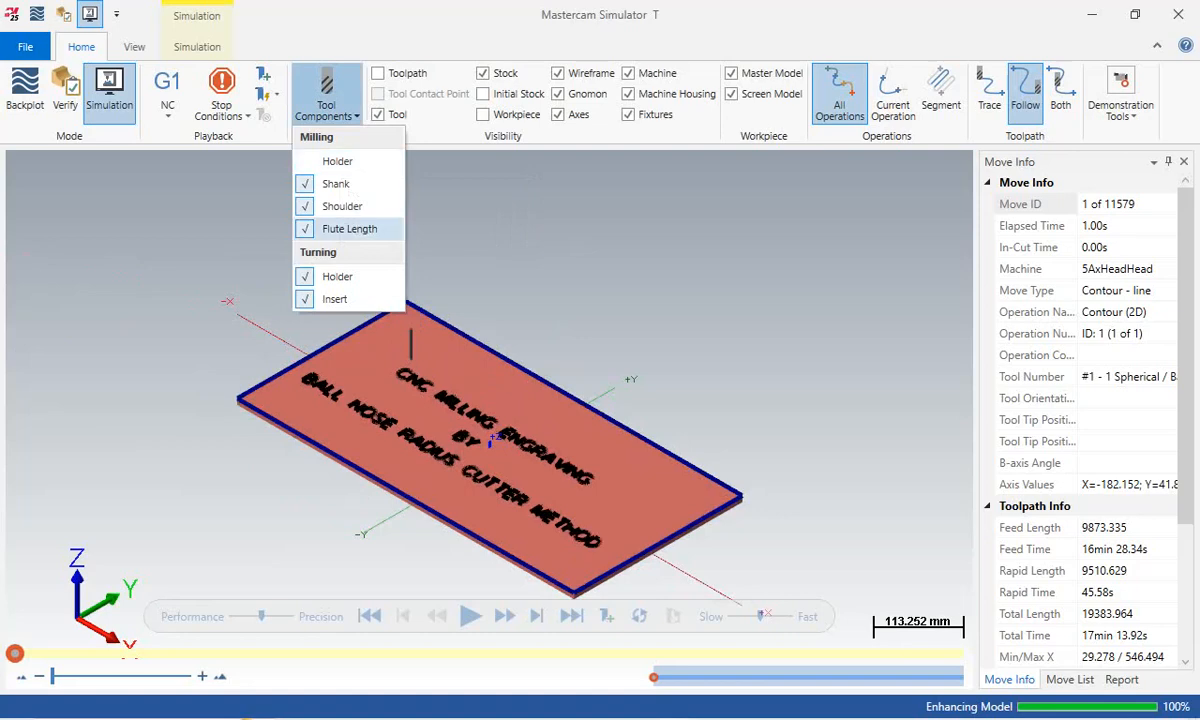
- Reduce the playback speed and start the machine simulation of the engraving
left_click(760, 616)
left_click_drag(760, 616, 754, 616)
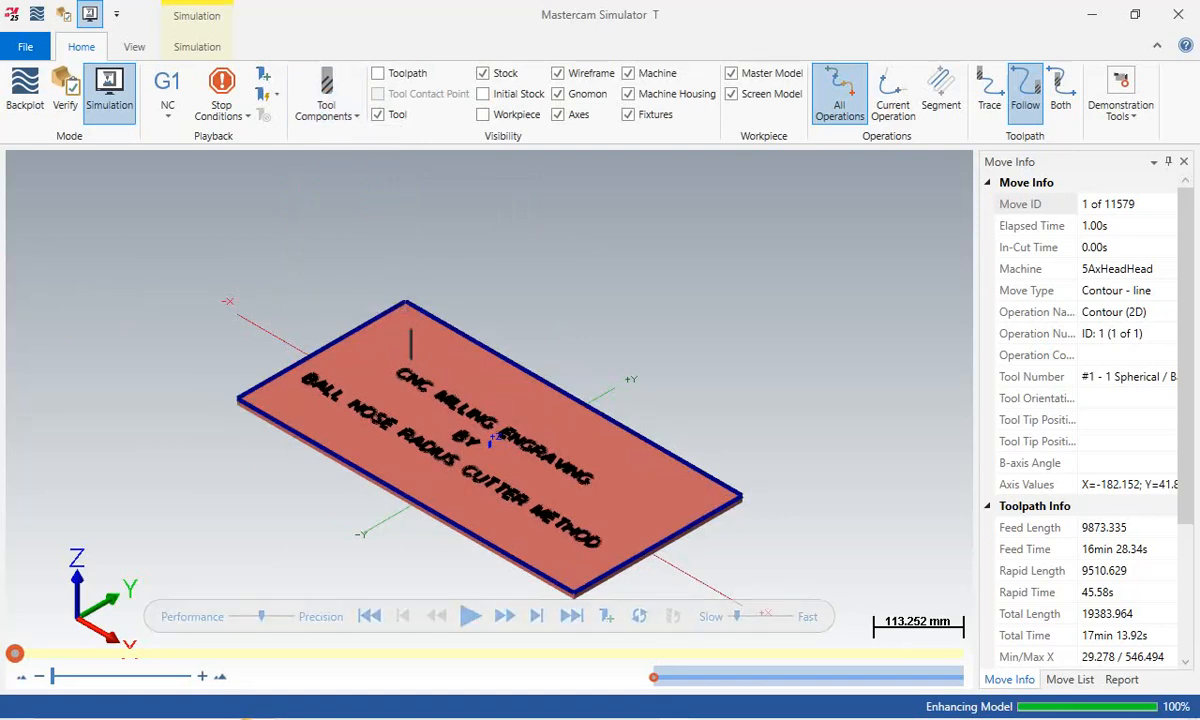
scroll(349, 518, "up", 5)
left_click(470, 616)
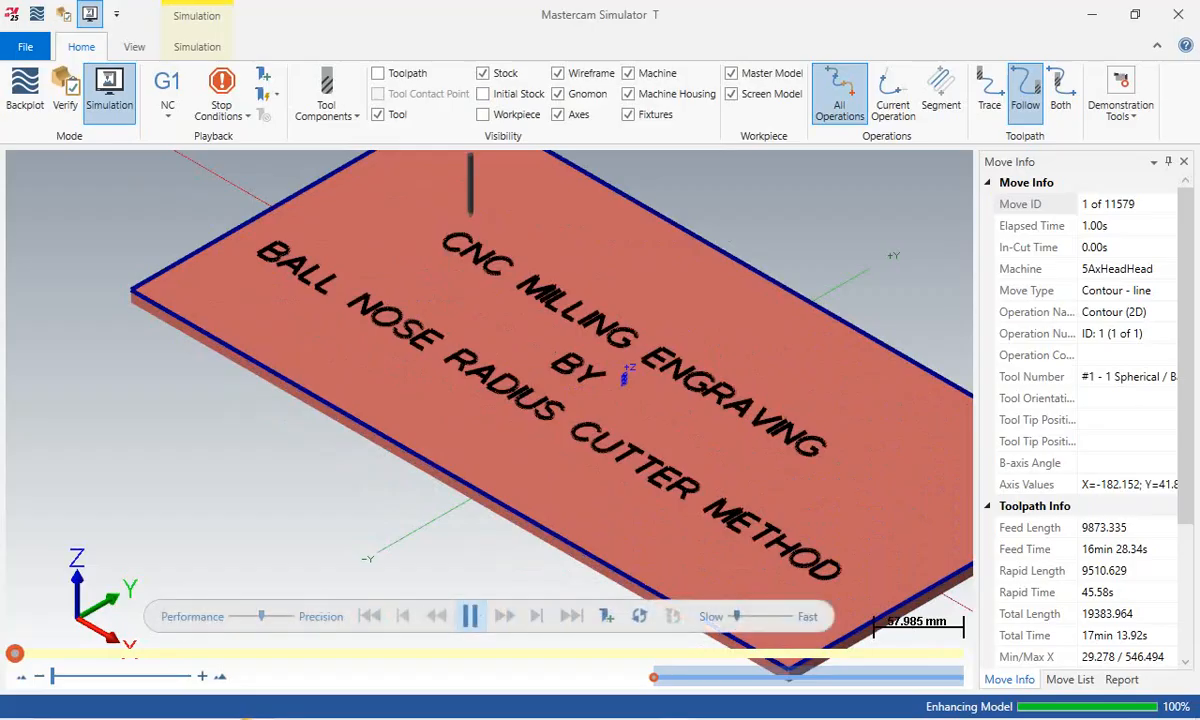
- Examine the letters being cut, speed up the playback until the simulation ends, and close the simulator
scroll(448, 247, "up", 6)
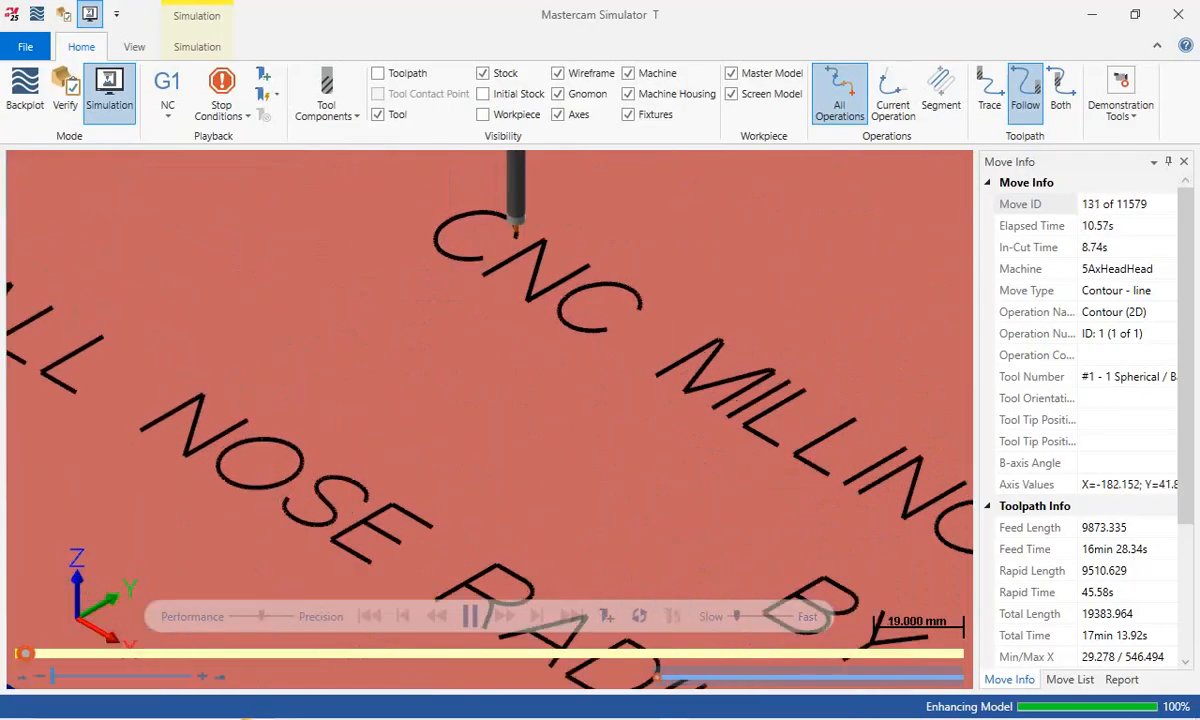
scroll(444, 247, "up", 2)
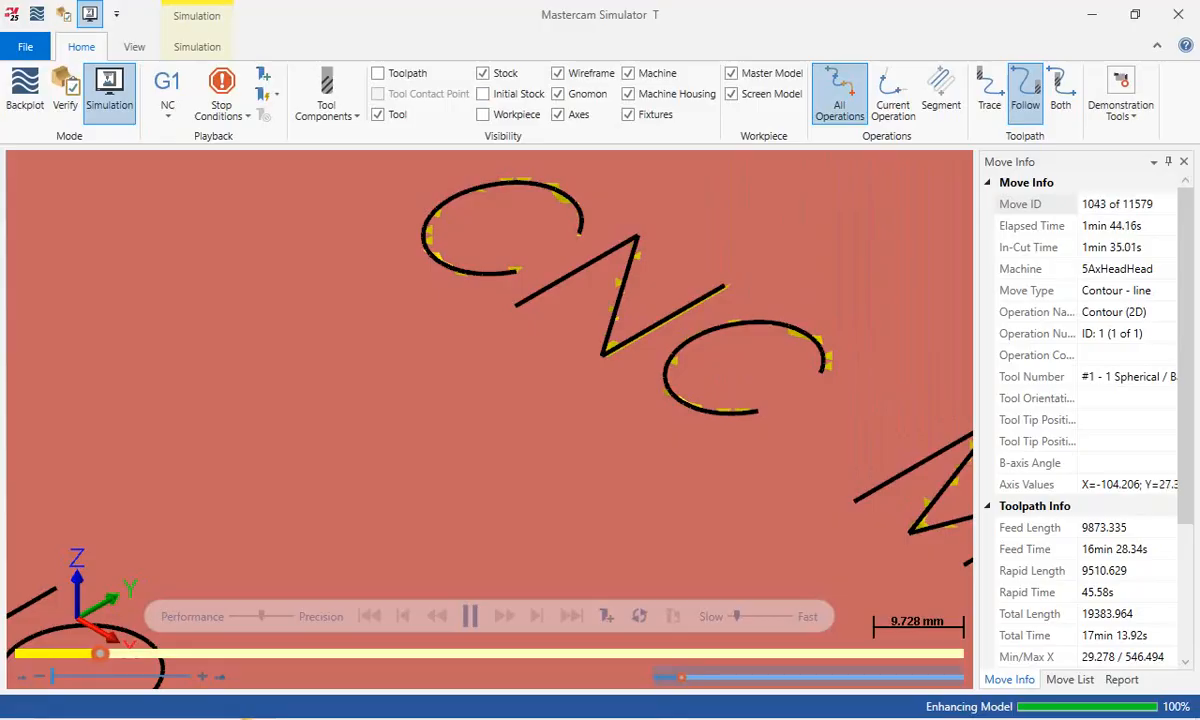
scroll(605, 380, "down", 7)
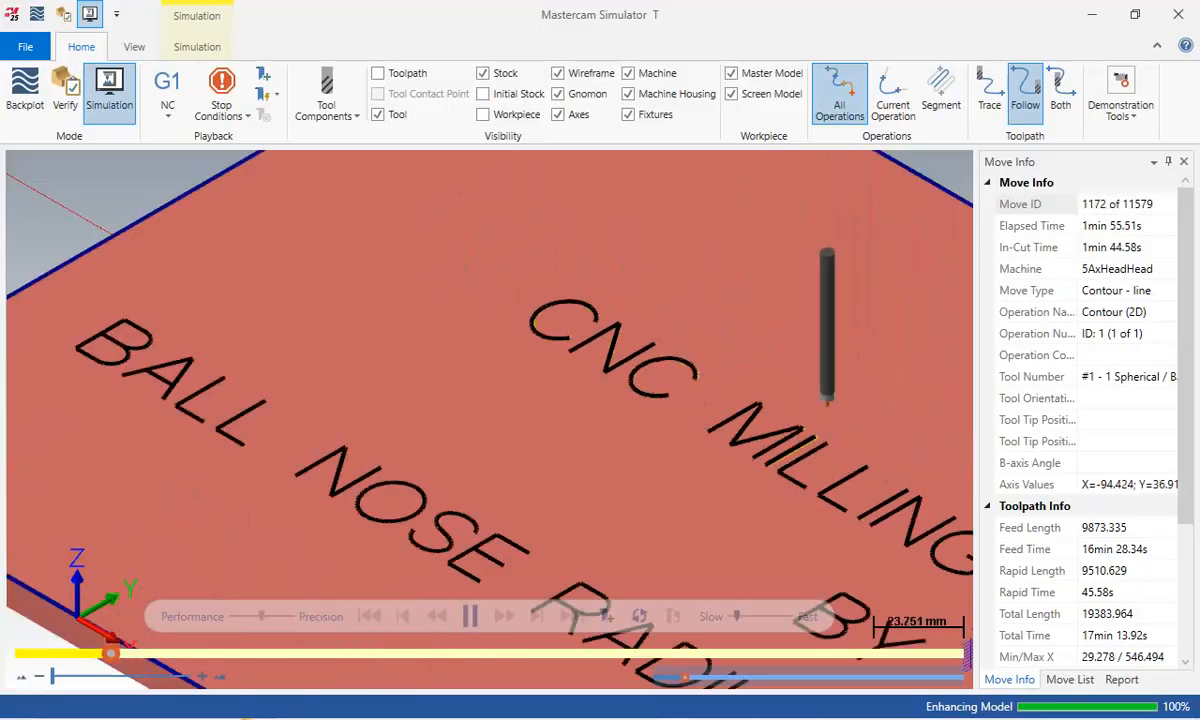
scroll(351, 431, "down", 5)
scroll(515, 516, "up", 5)
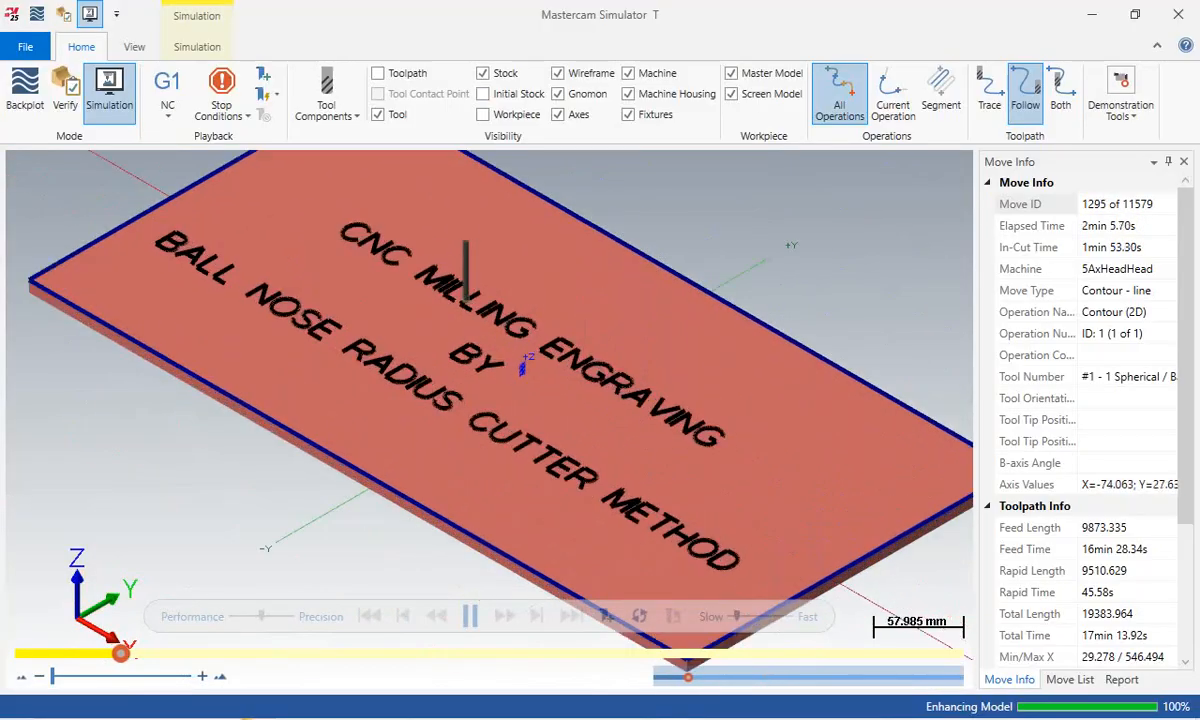
left_click_drag(737, 616, 767, 616)
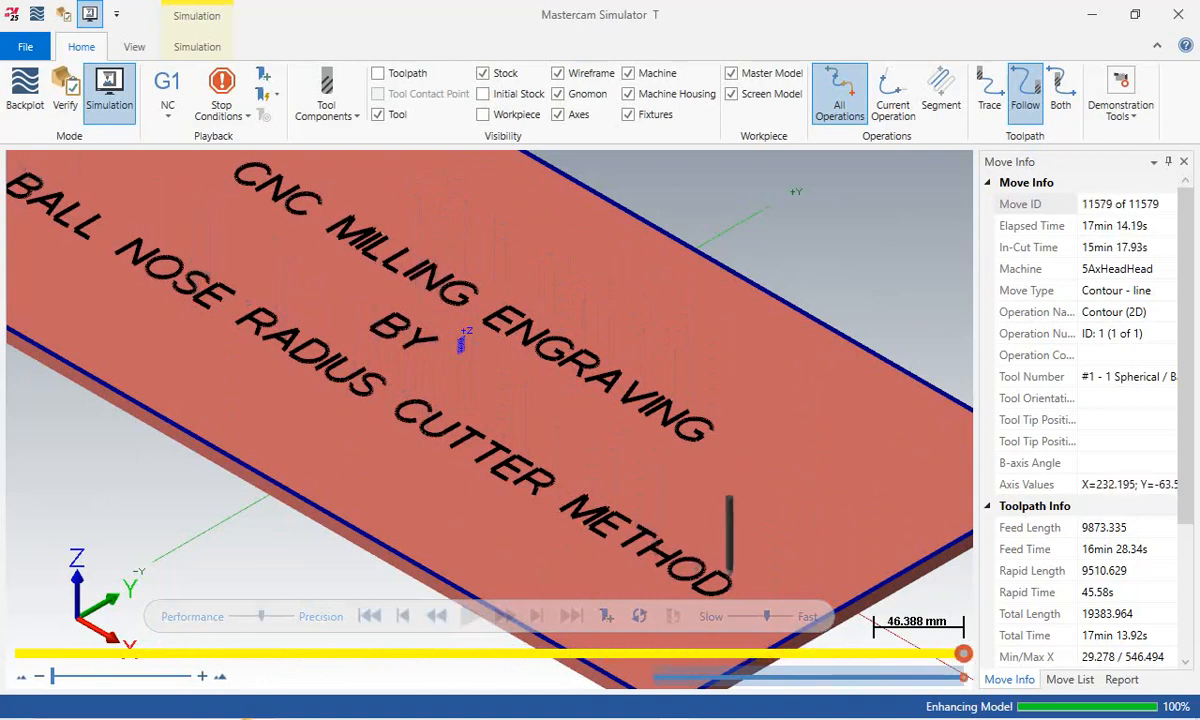
scroll(592, 542, "up", 10)
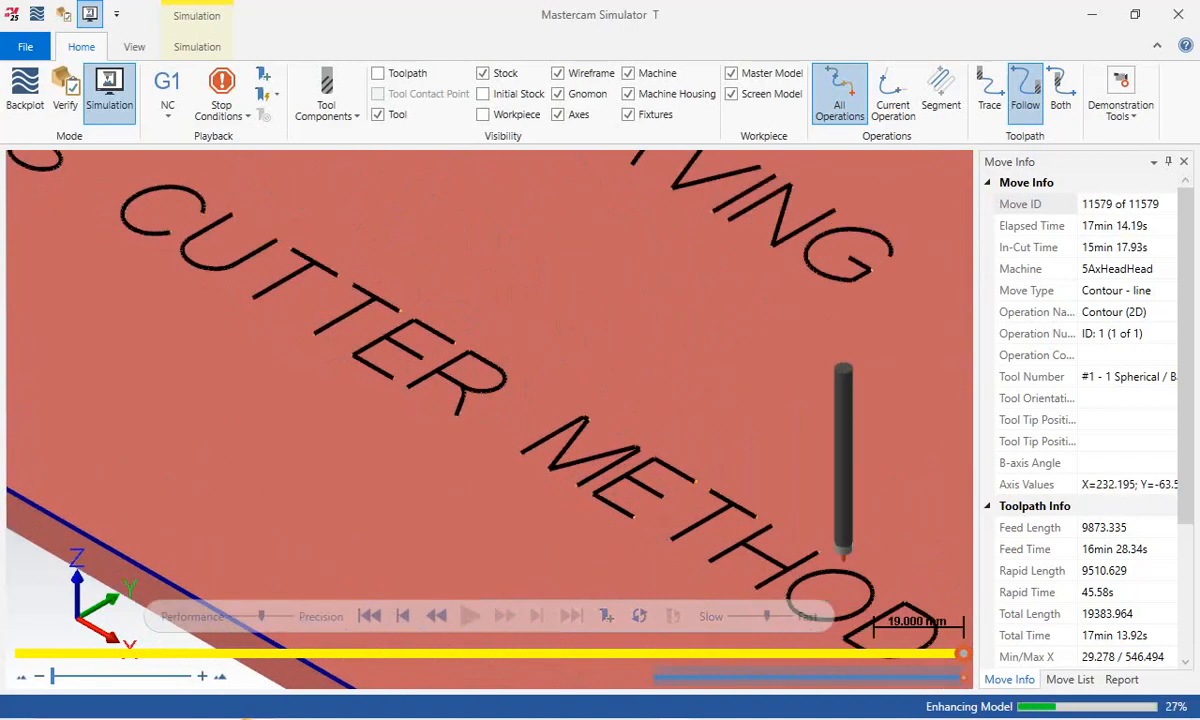
scroll(620, 455, "down", 3)
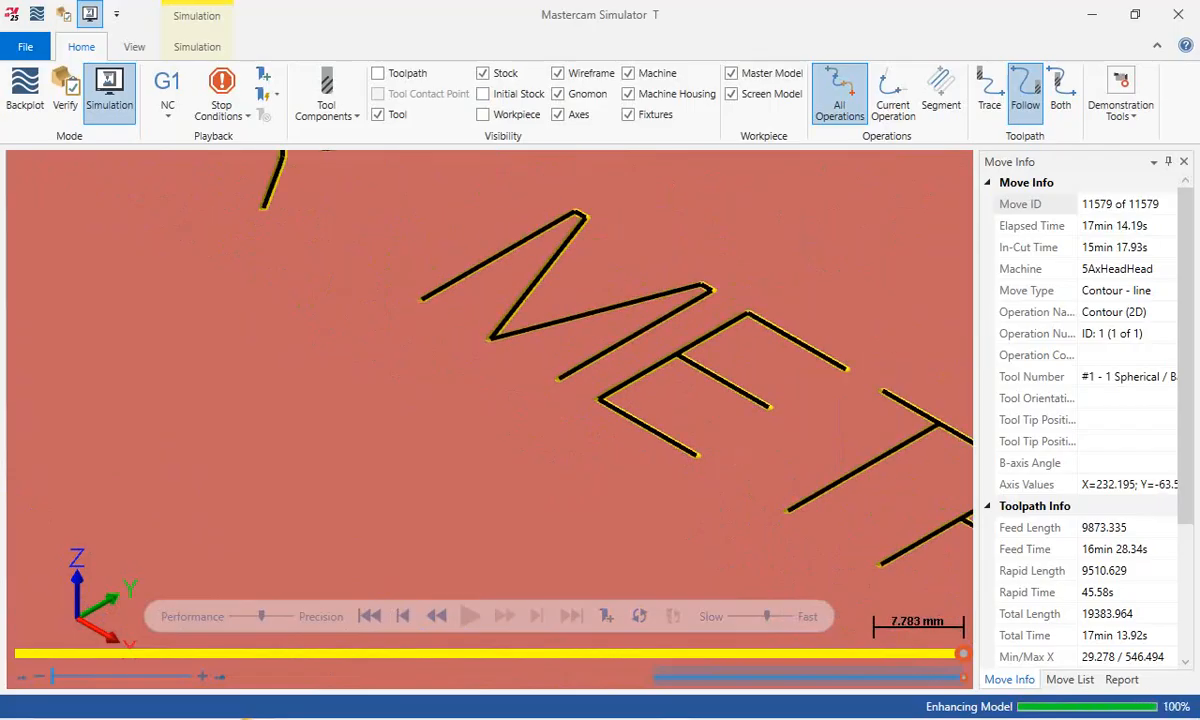
left_click(1178, 14)
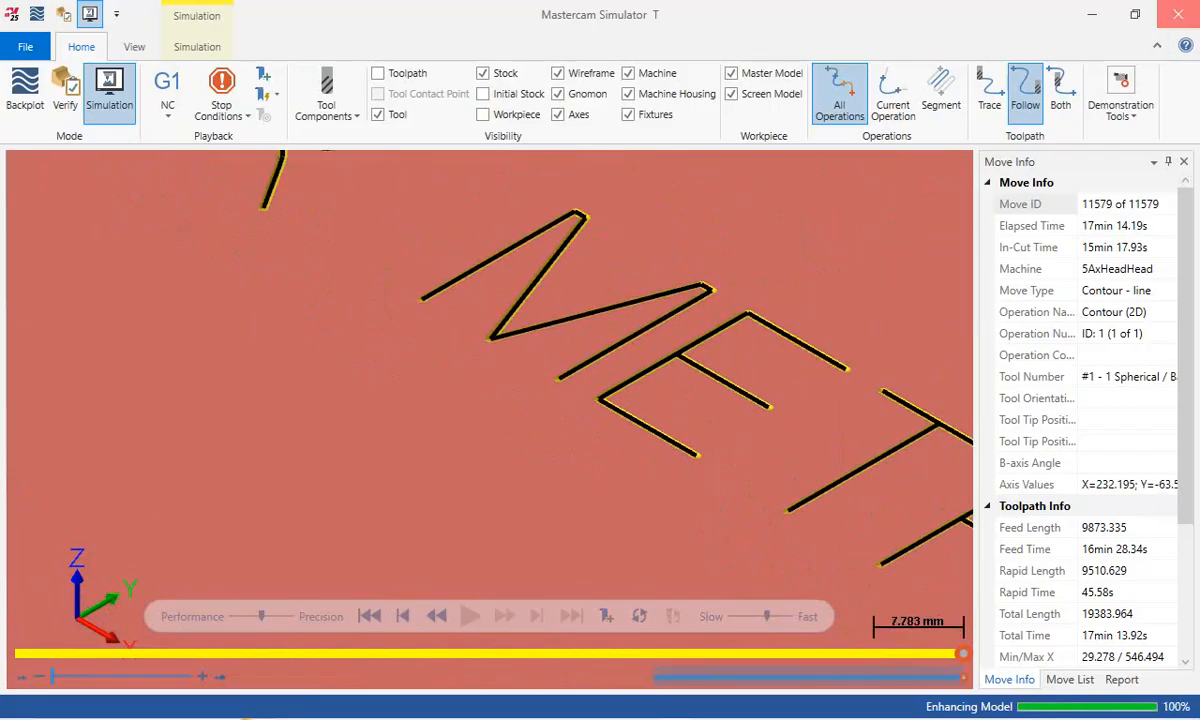
- Save the part as ENGRAVING BY BALL NOSE in the Parts folder and fit the whole plate in view
left_click_drag(100, 234, 85, 151)
left_click(42, 14)
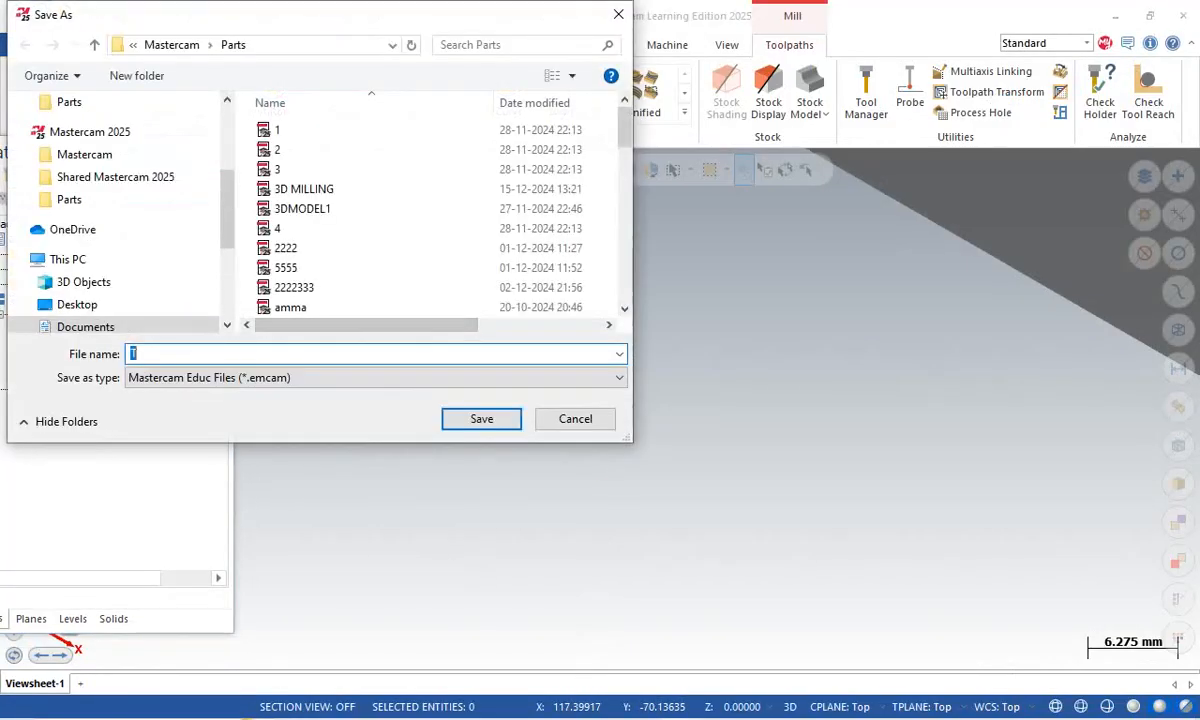
type("ENGR")
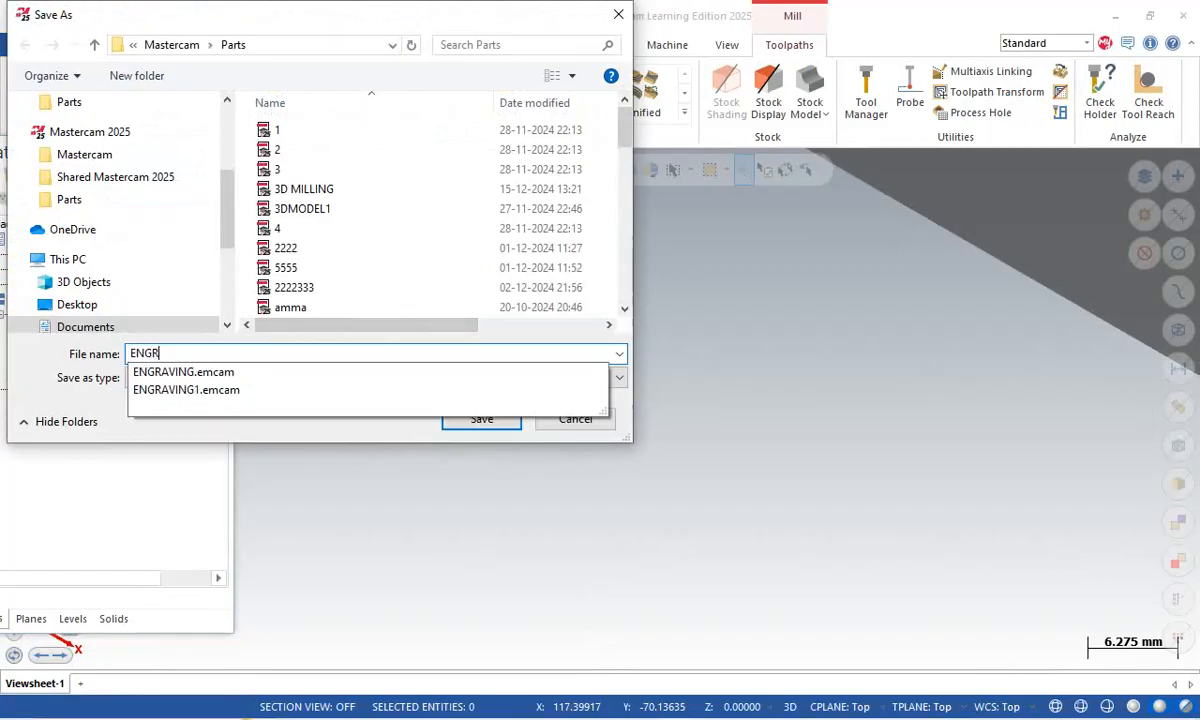
type("AVING ")
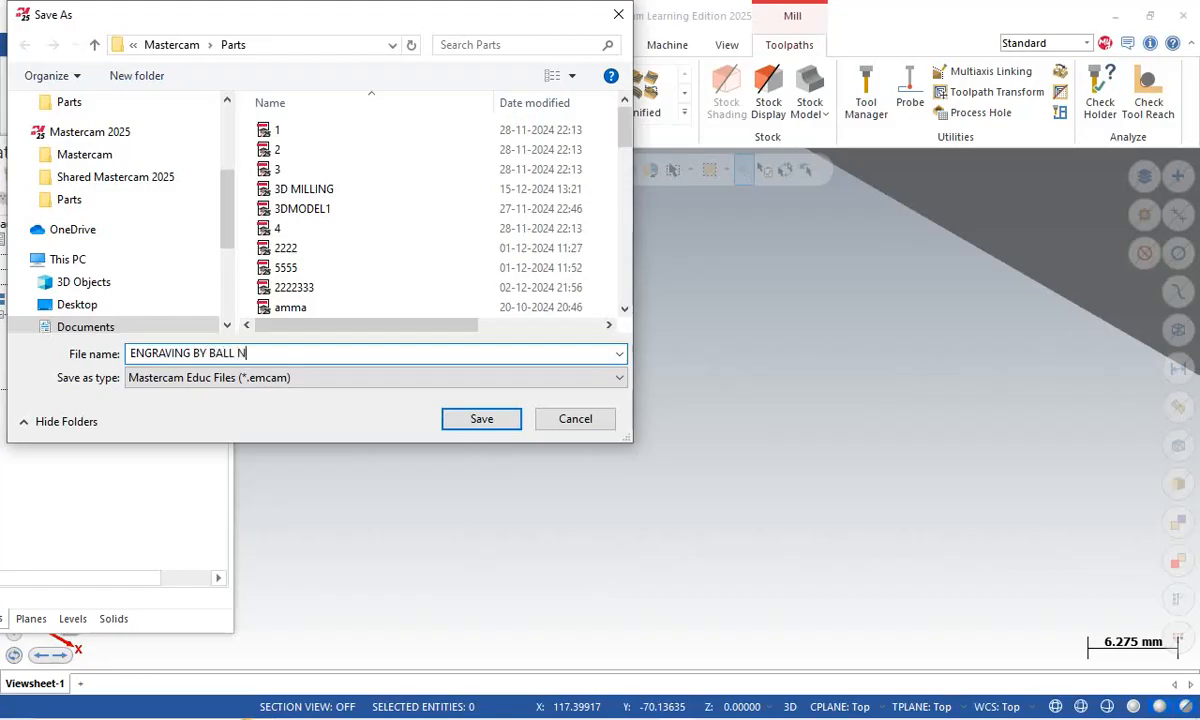
type("BY BALL NOSE")
key("Return")
right_click(442, 328)
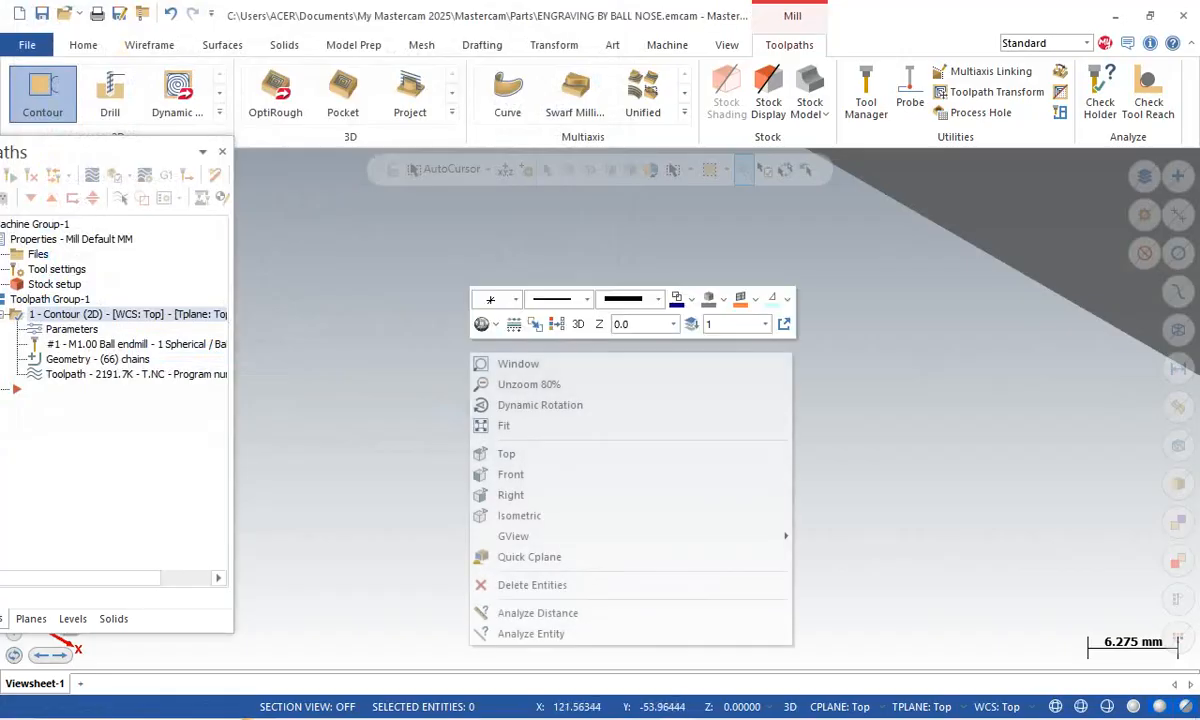
left_click(500, 421)
scroll(518, 424, "down", 5)
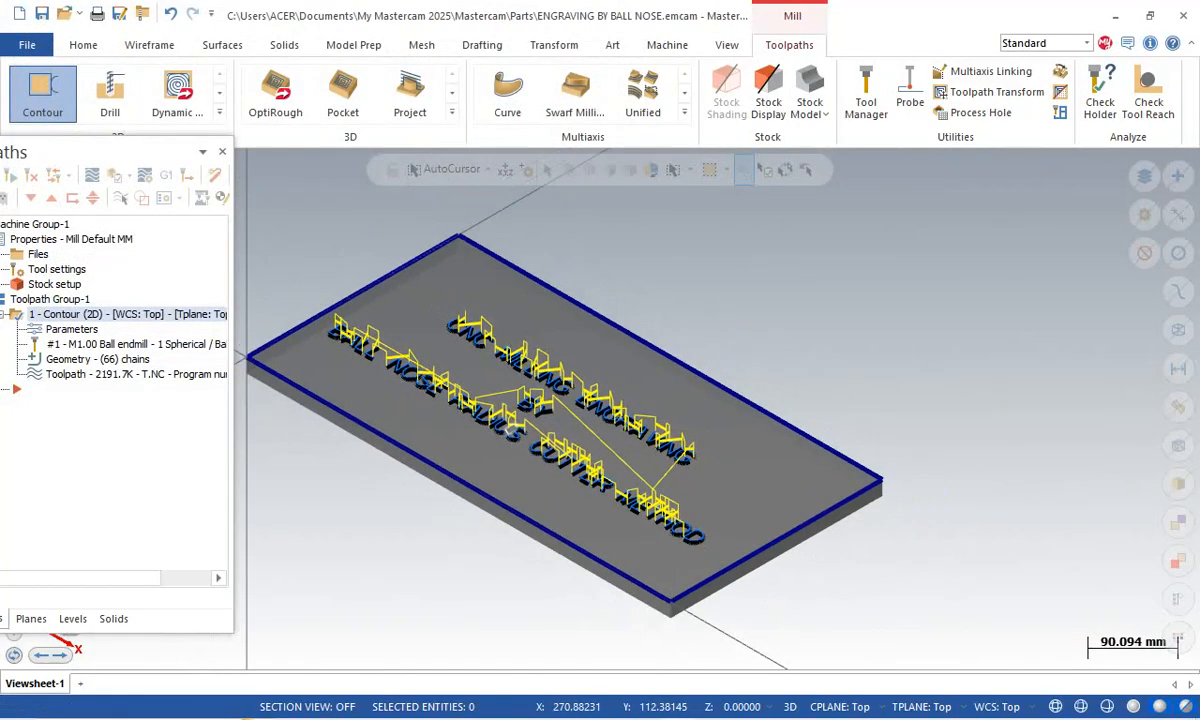
scroll(360, 518, "up", 5)
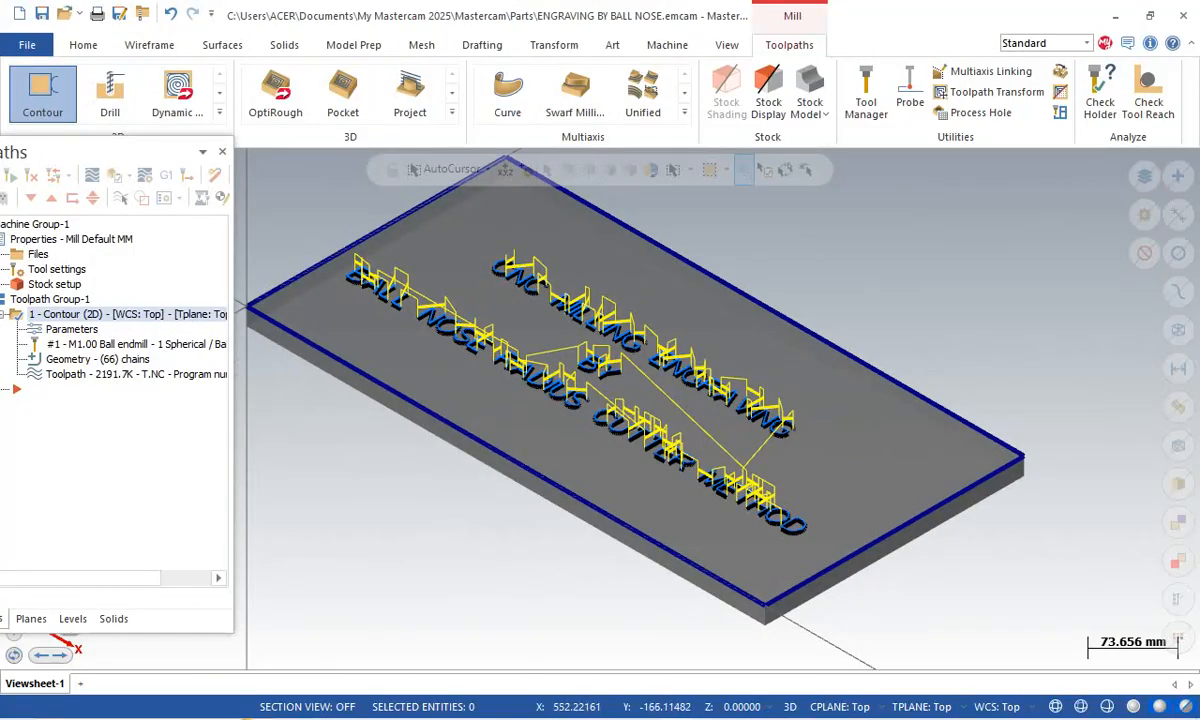
mouse_move(745, 718)
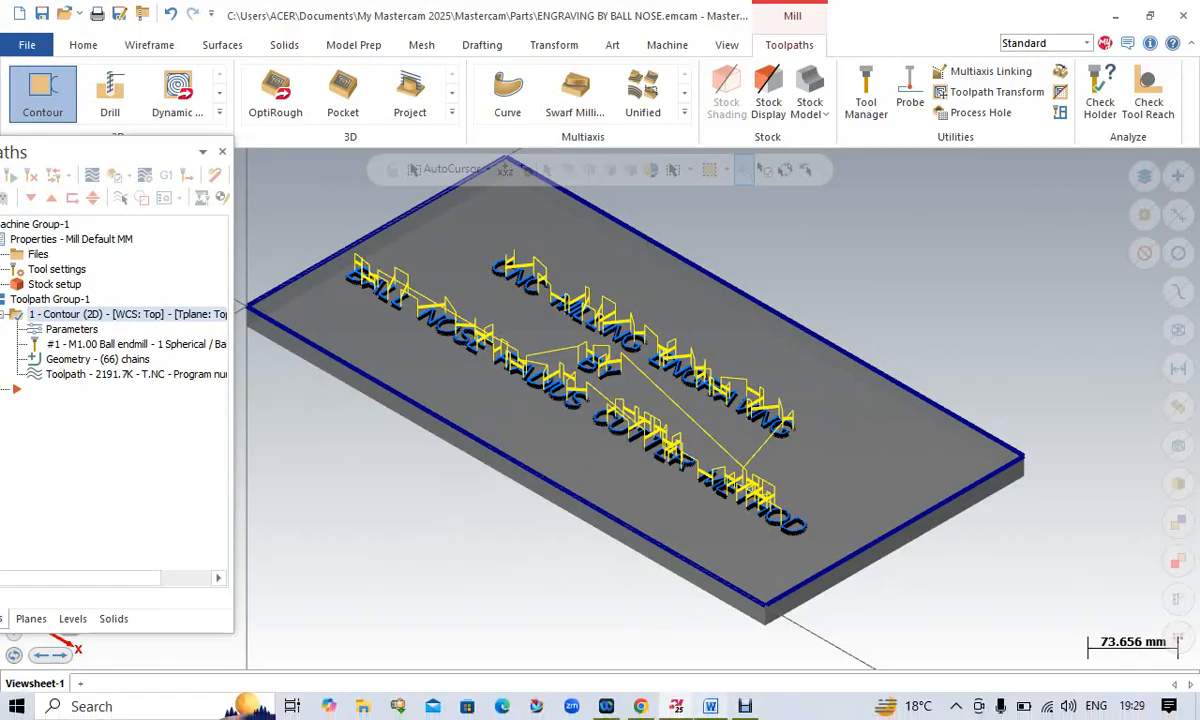
left_click(745, 706)
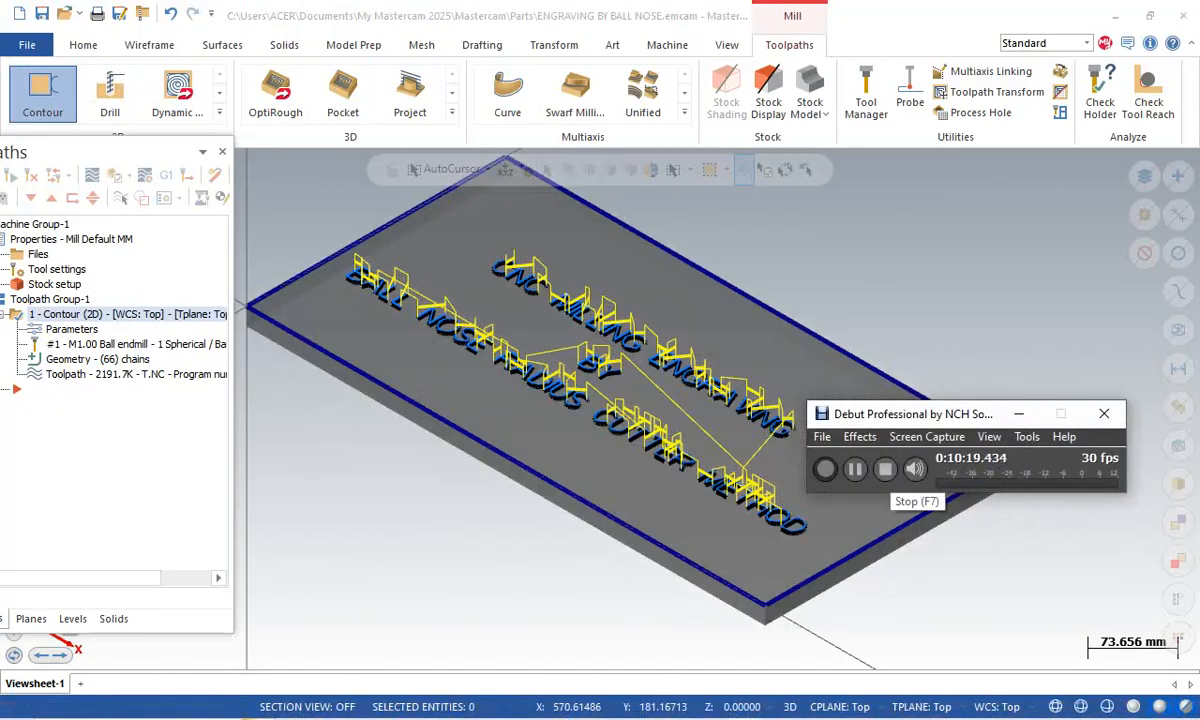